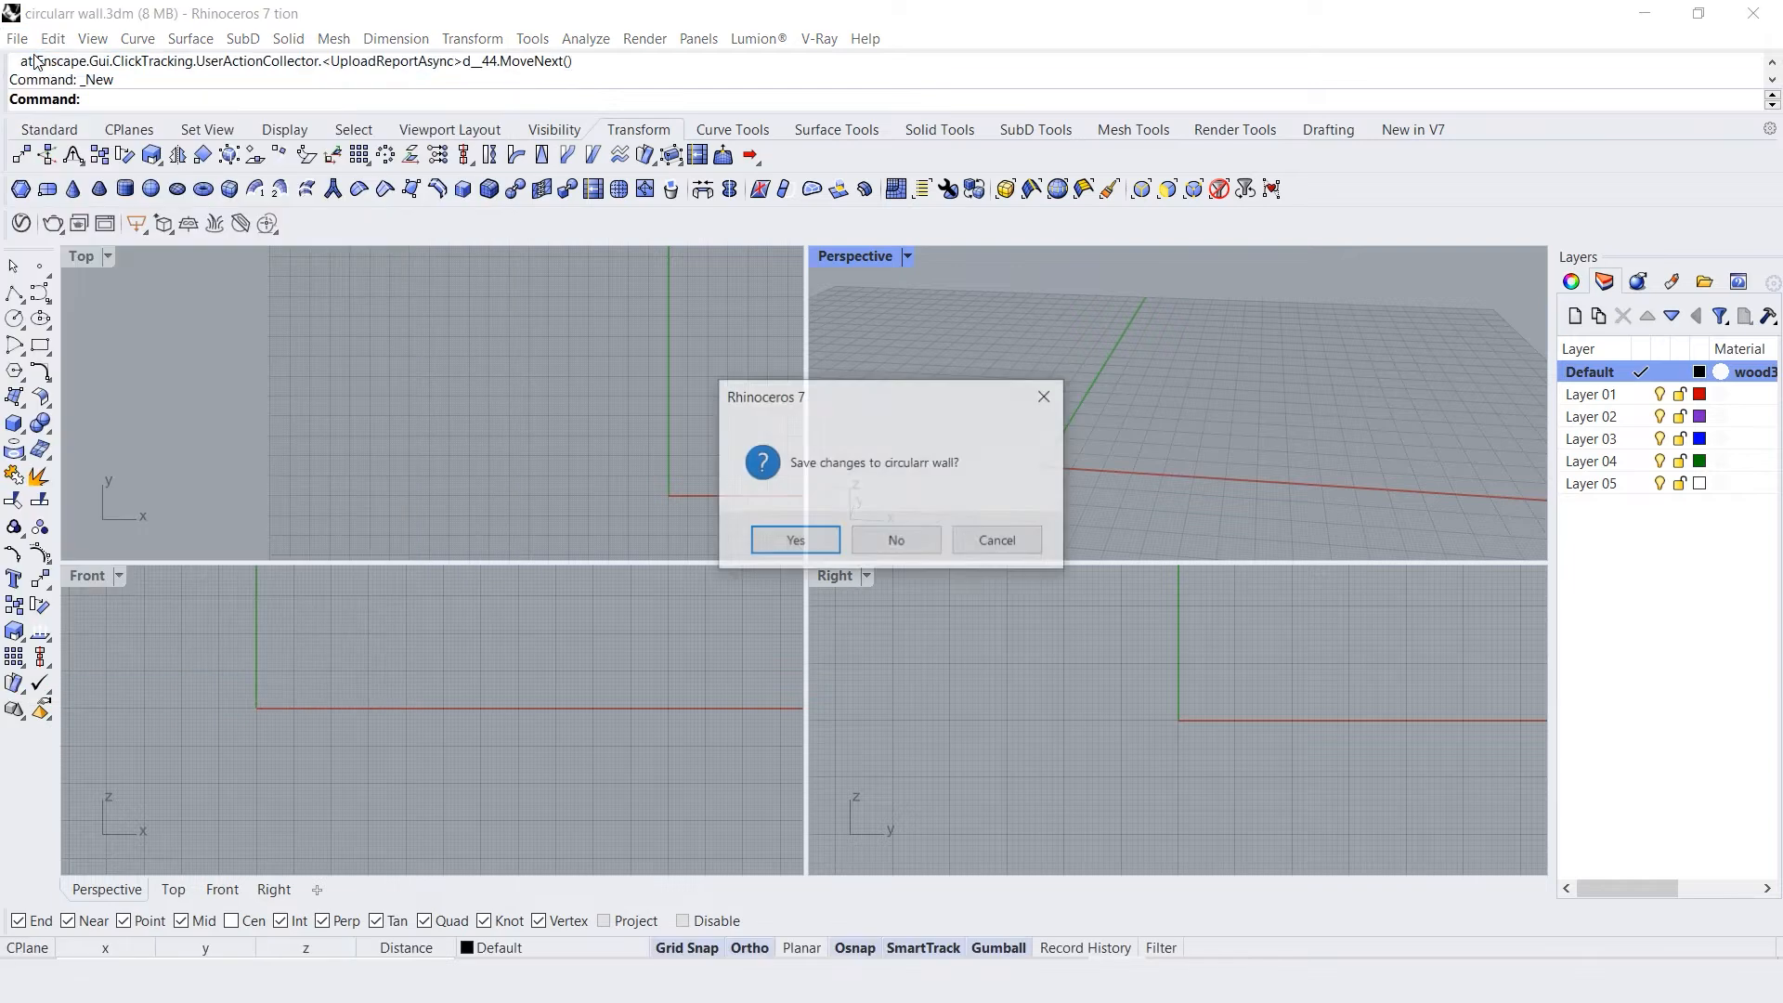
Discard the changes to the current model and start a new one from the Large Objects - Centimeters template
click(890, 542)
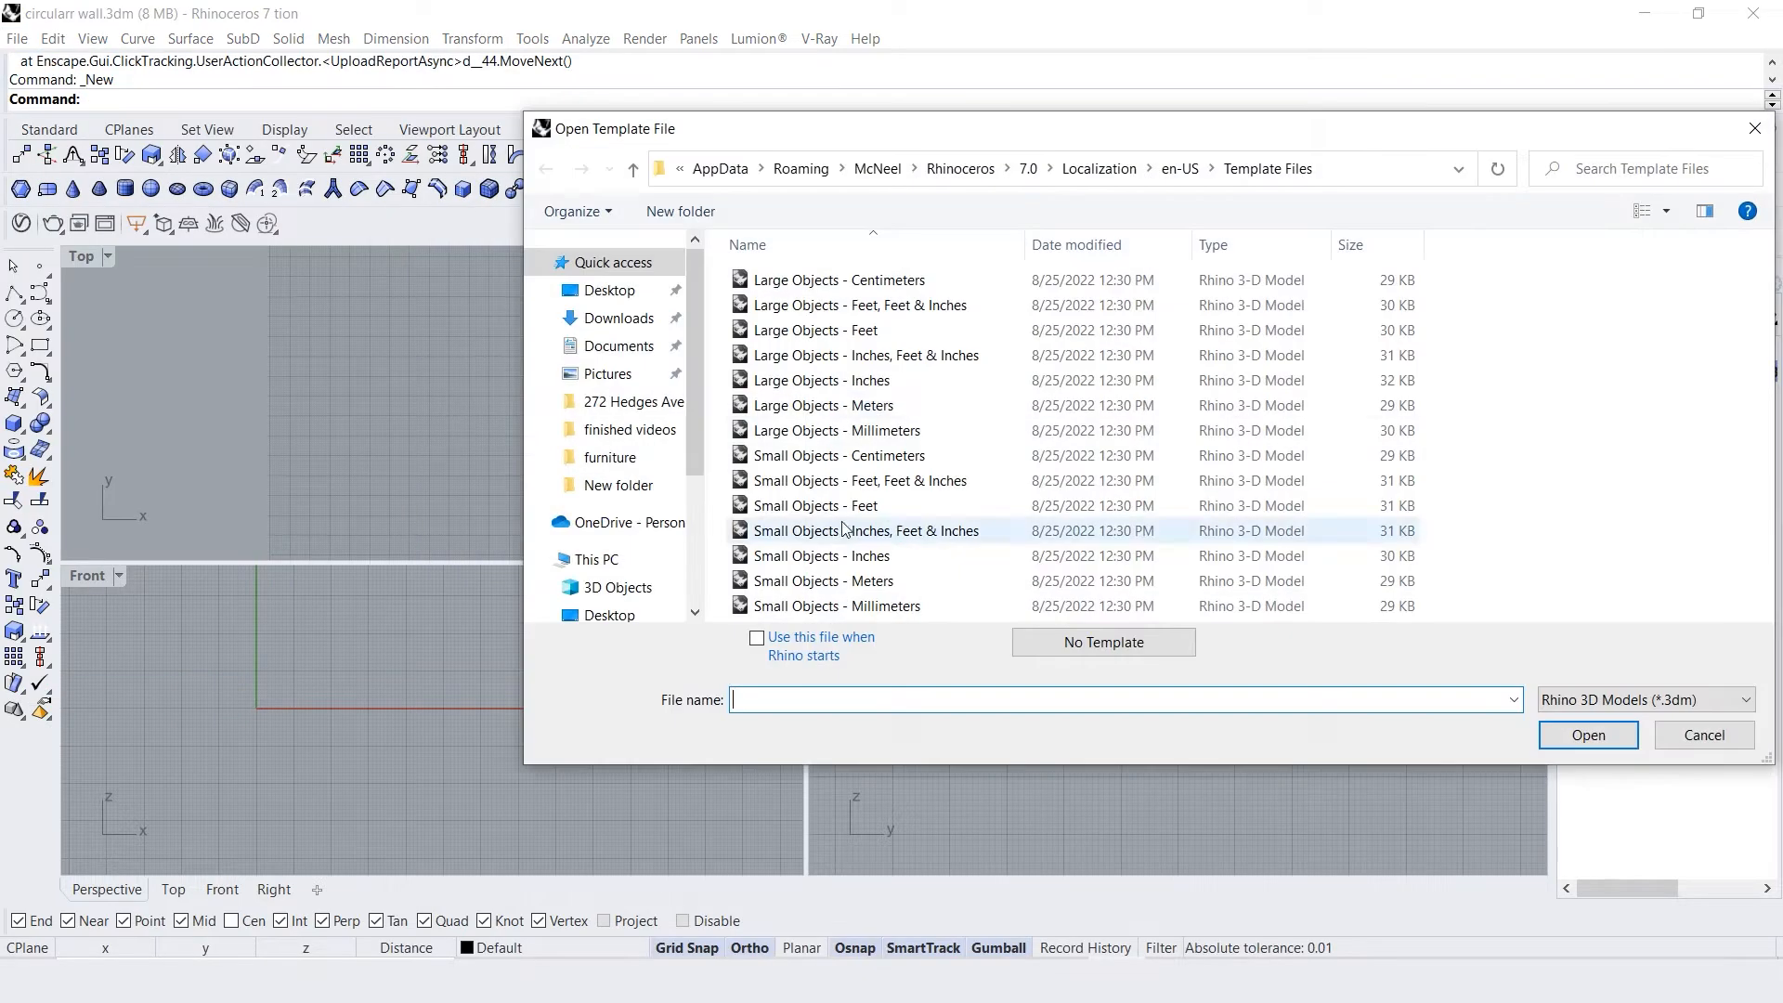
click(841, 283)
click(1587, 734)
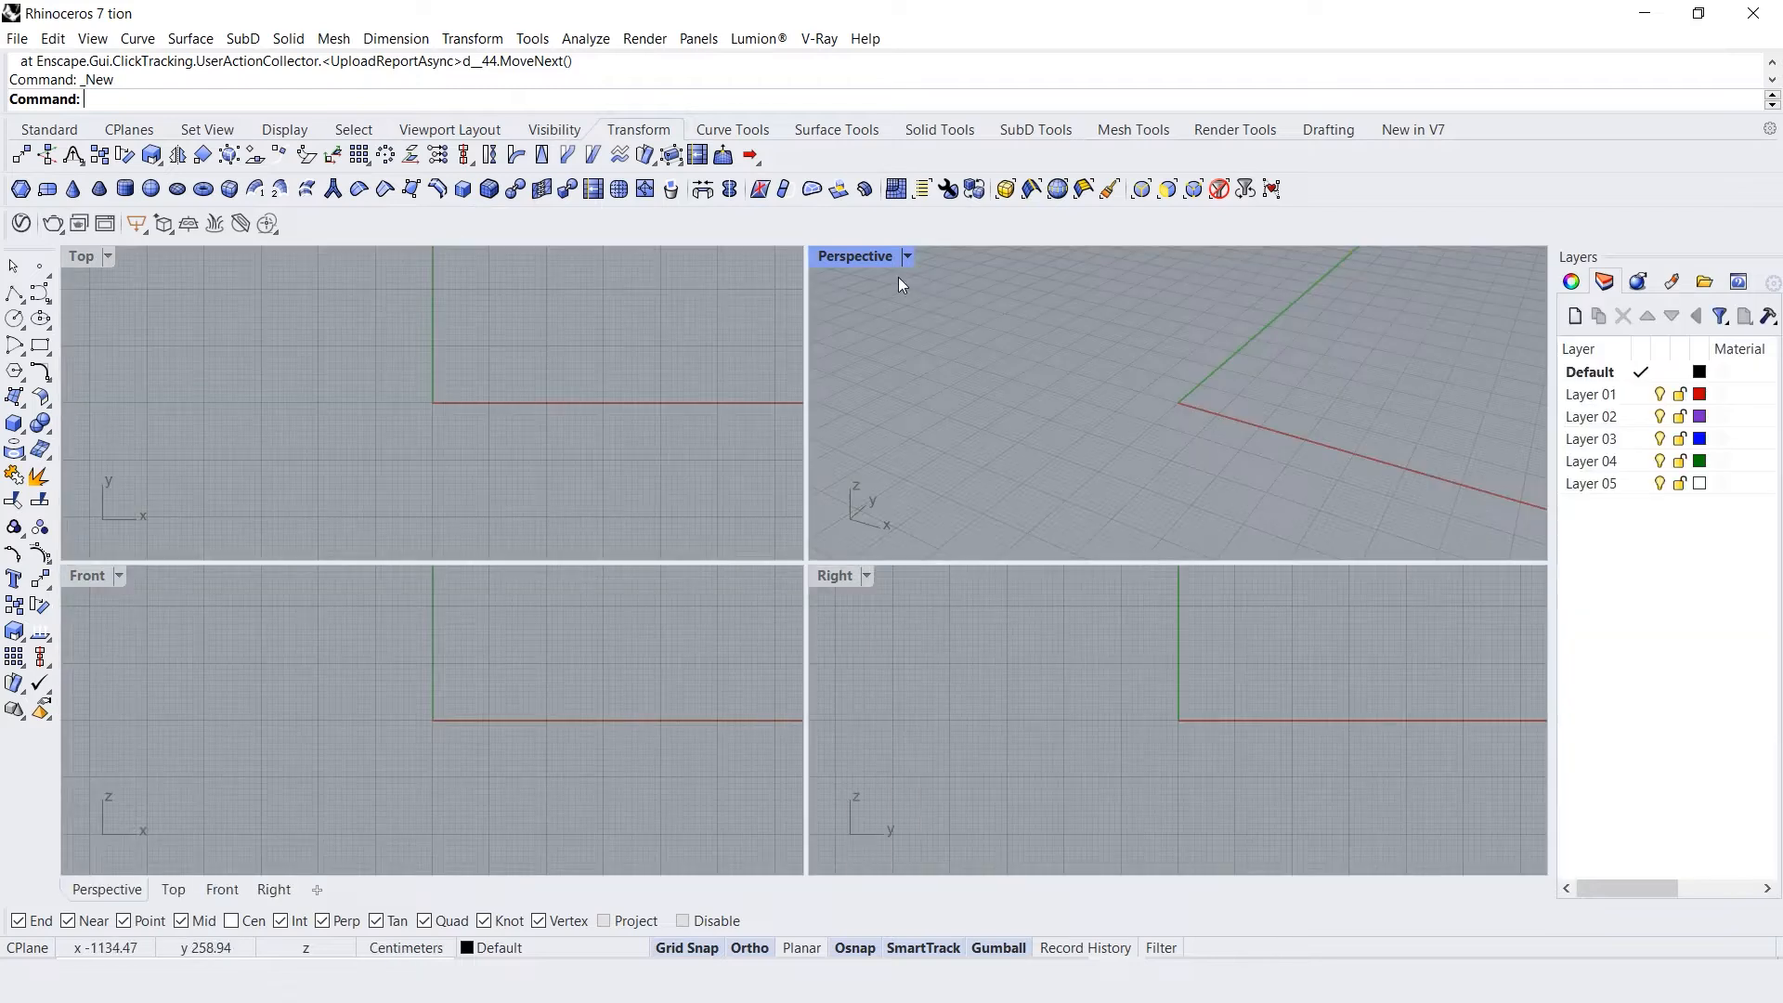
Draw a 1000 by 500 cm rectangle with its first corner at the origin in the Perspective view
double_click(868, 260)
right_drag(870, 264, 744, 510)
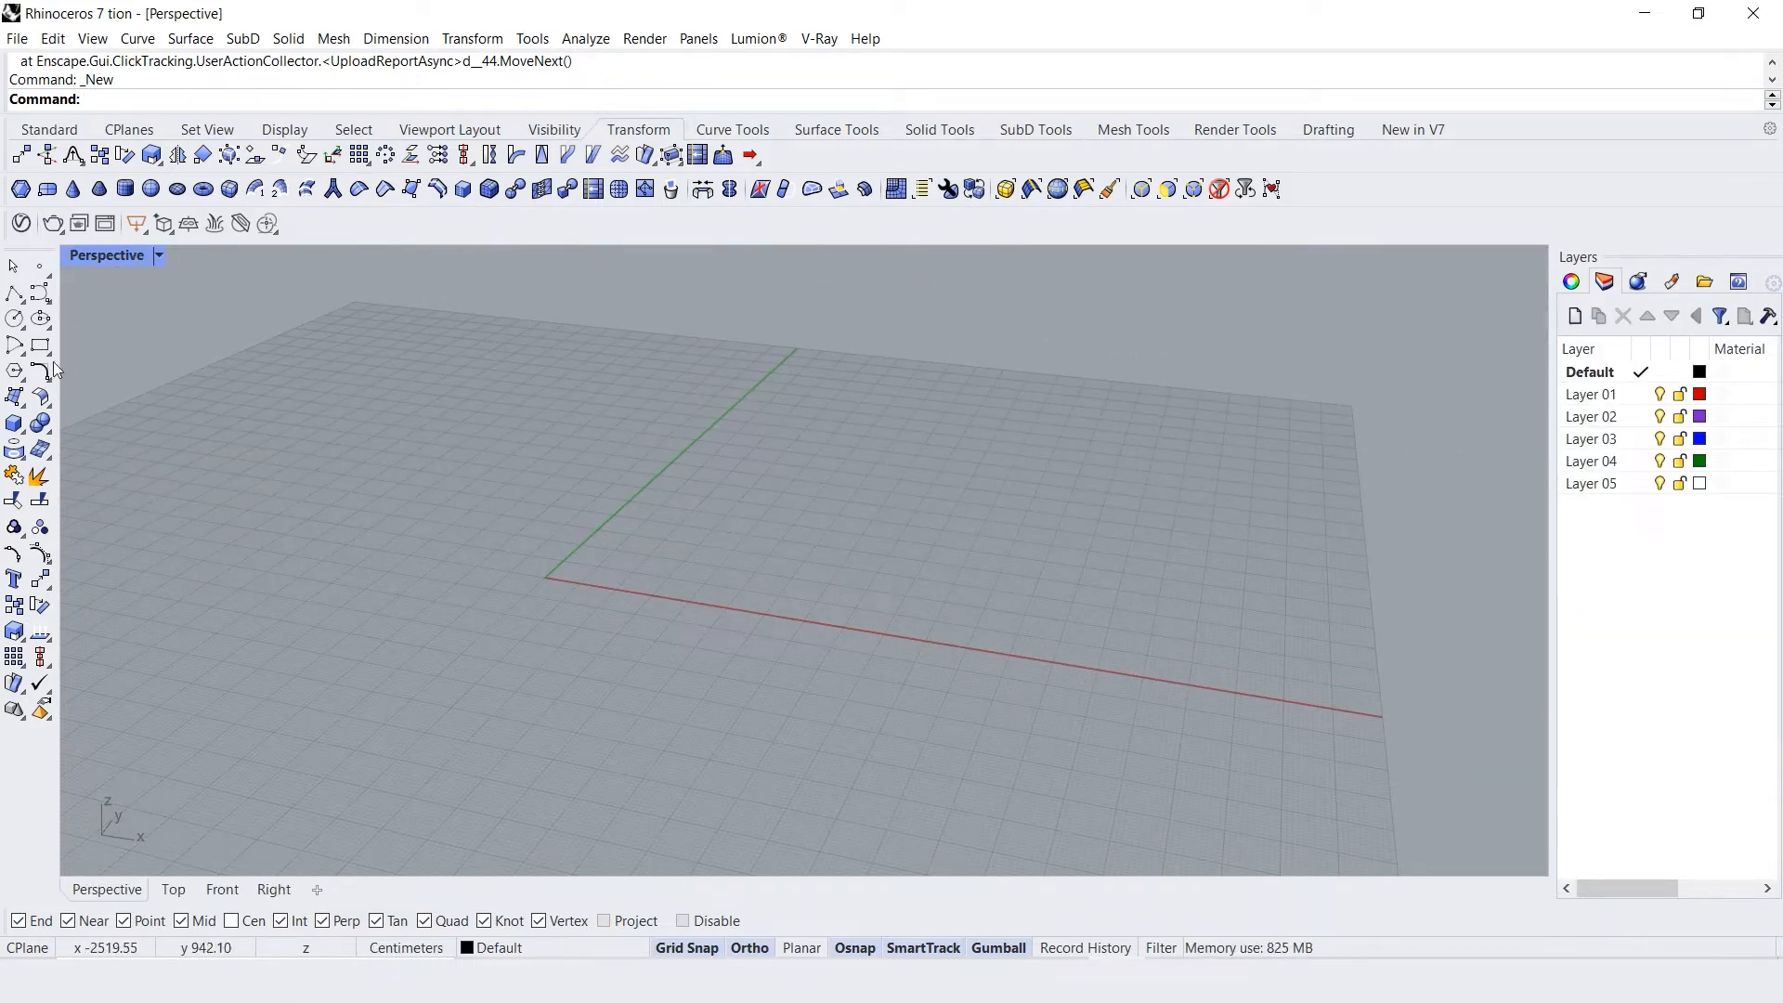
click(30, 344)
text(0)
key(Return)
scroll(952, 601, down, 1)
scroll(952, 601, down, 1)
text(1000)
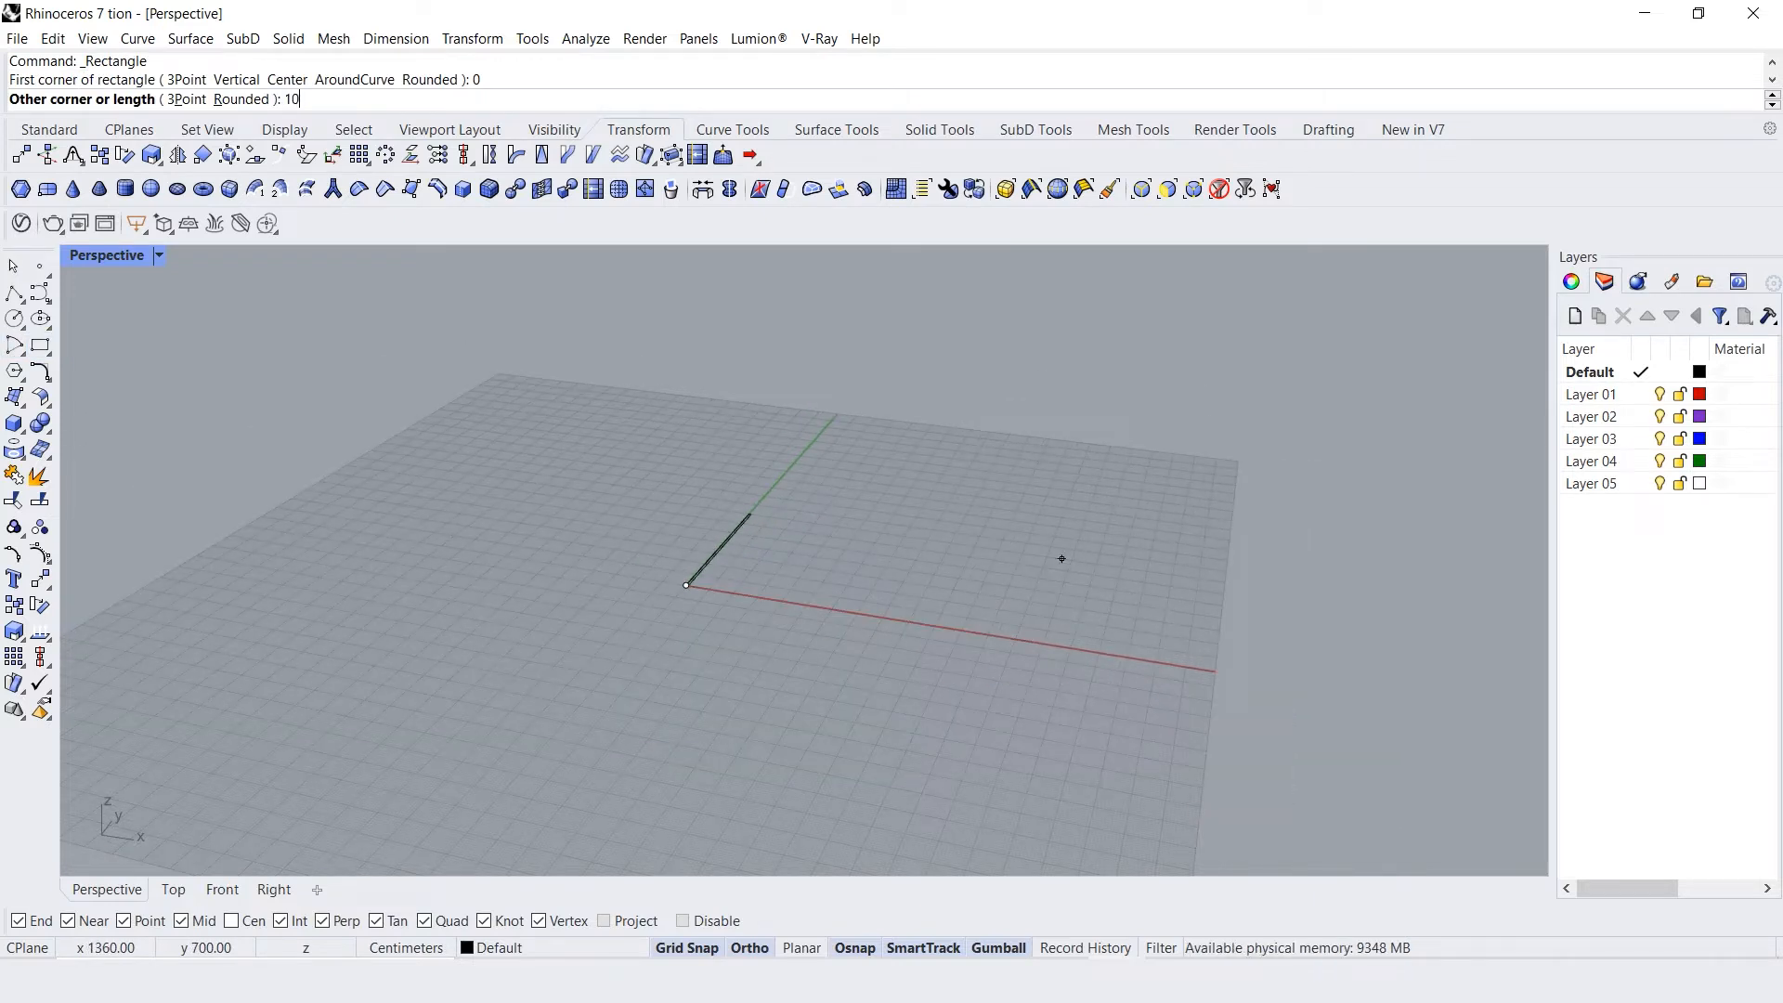
key(Return)
text(500)
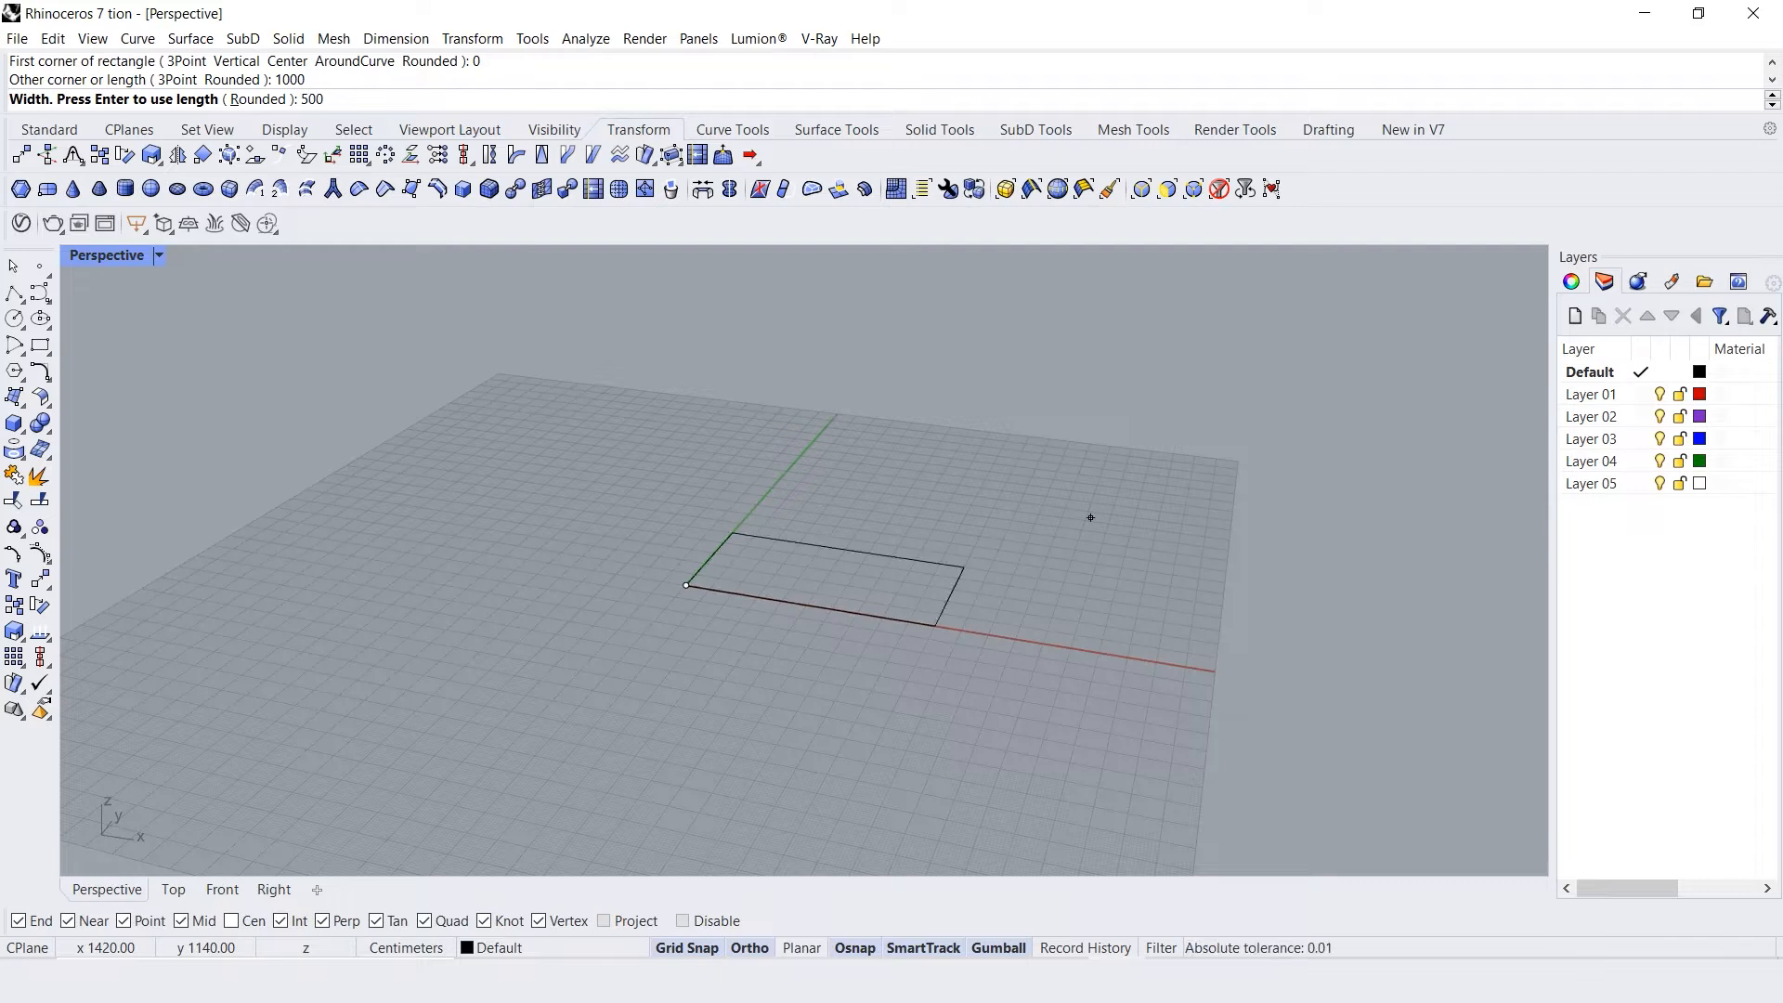
key(Return)
In the Top view, draw a circle of radius 30 cm inside the right half of the rectangle
click(173, 889)
scroll(487, 661, down, 10)
scroll(710, 554, up, 4)
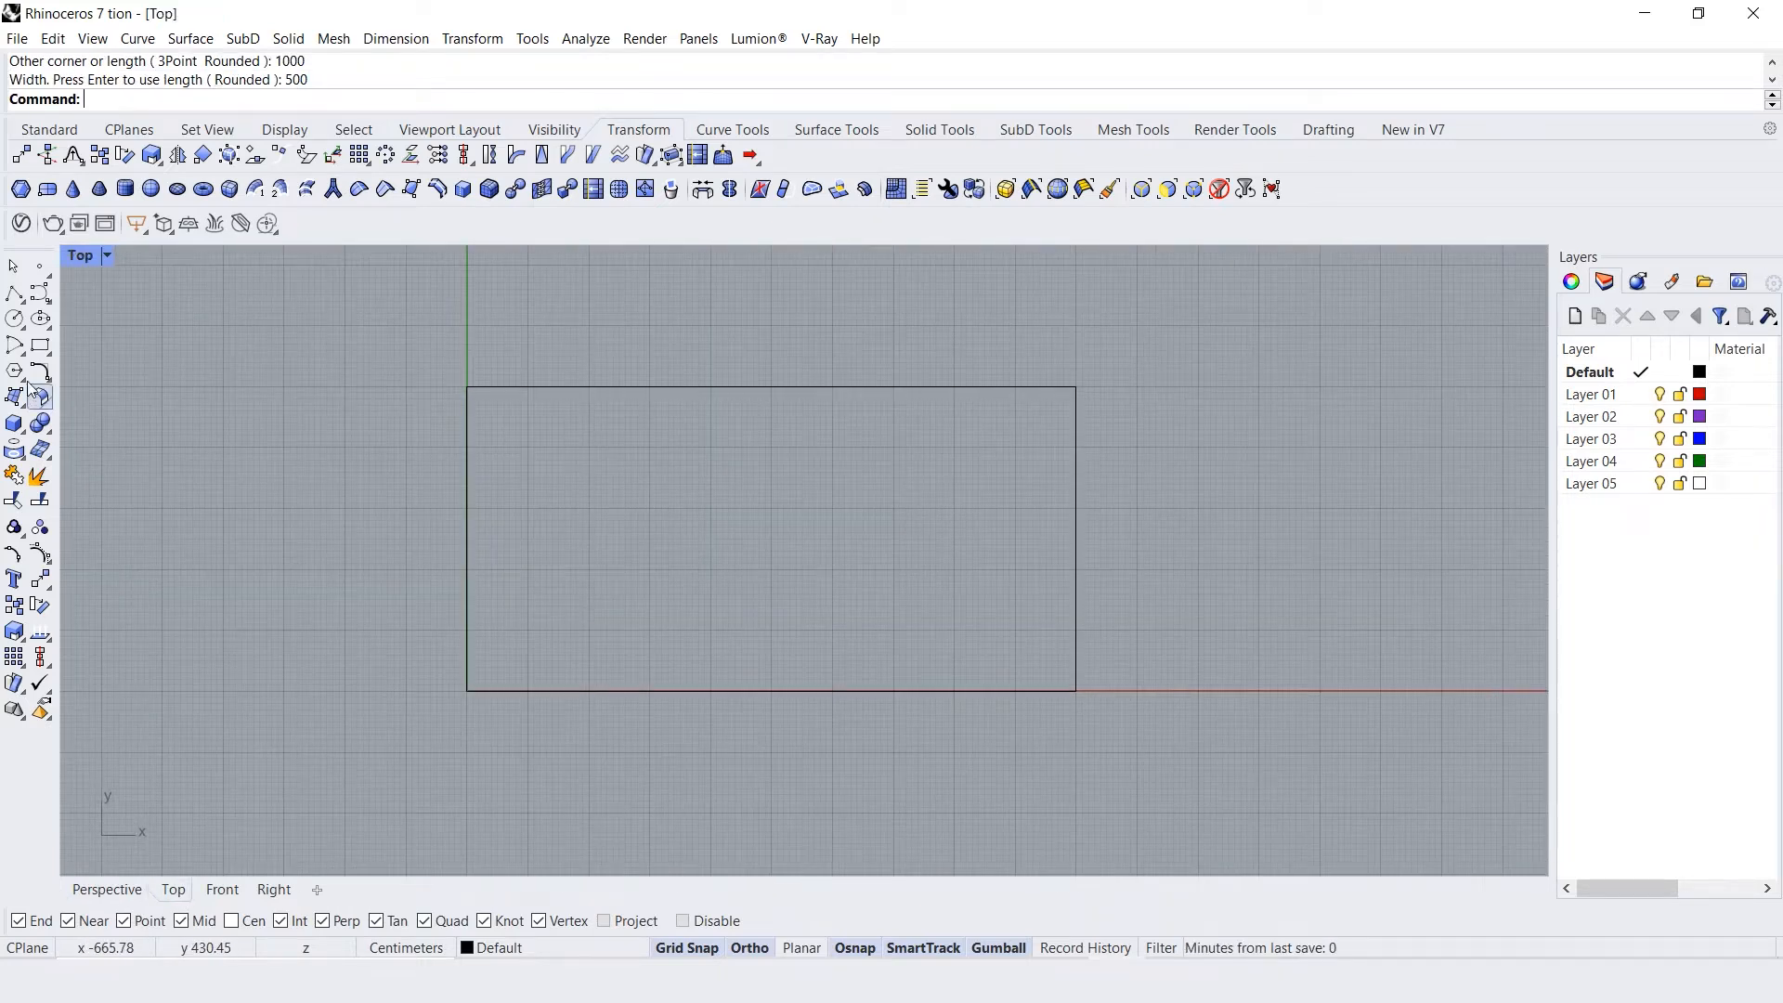
click(14, 319)
scroll(987, 535, up, 2)
click(908, 525)
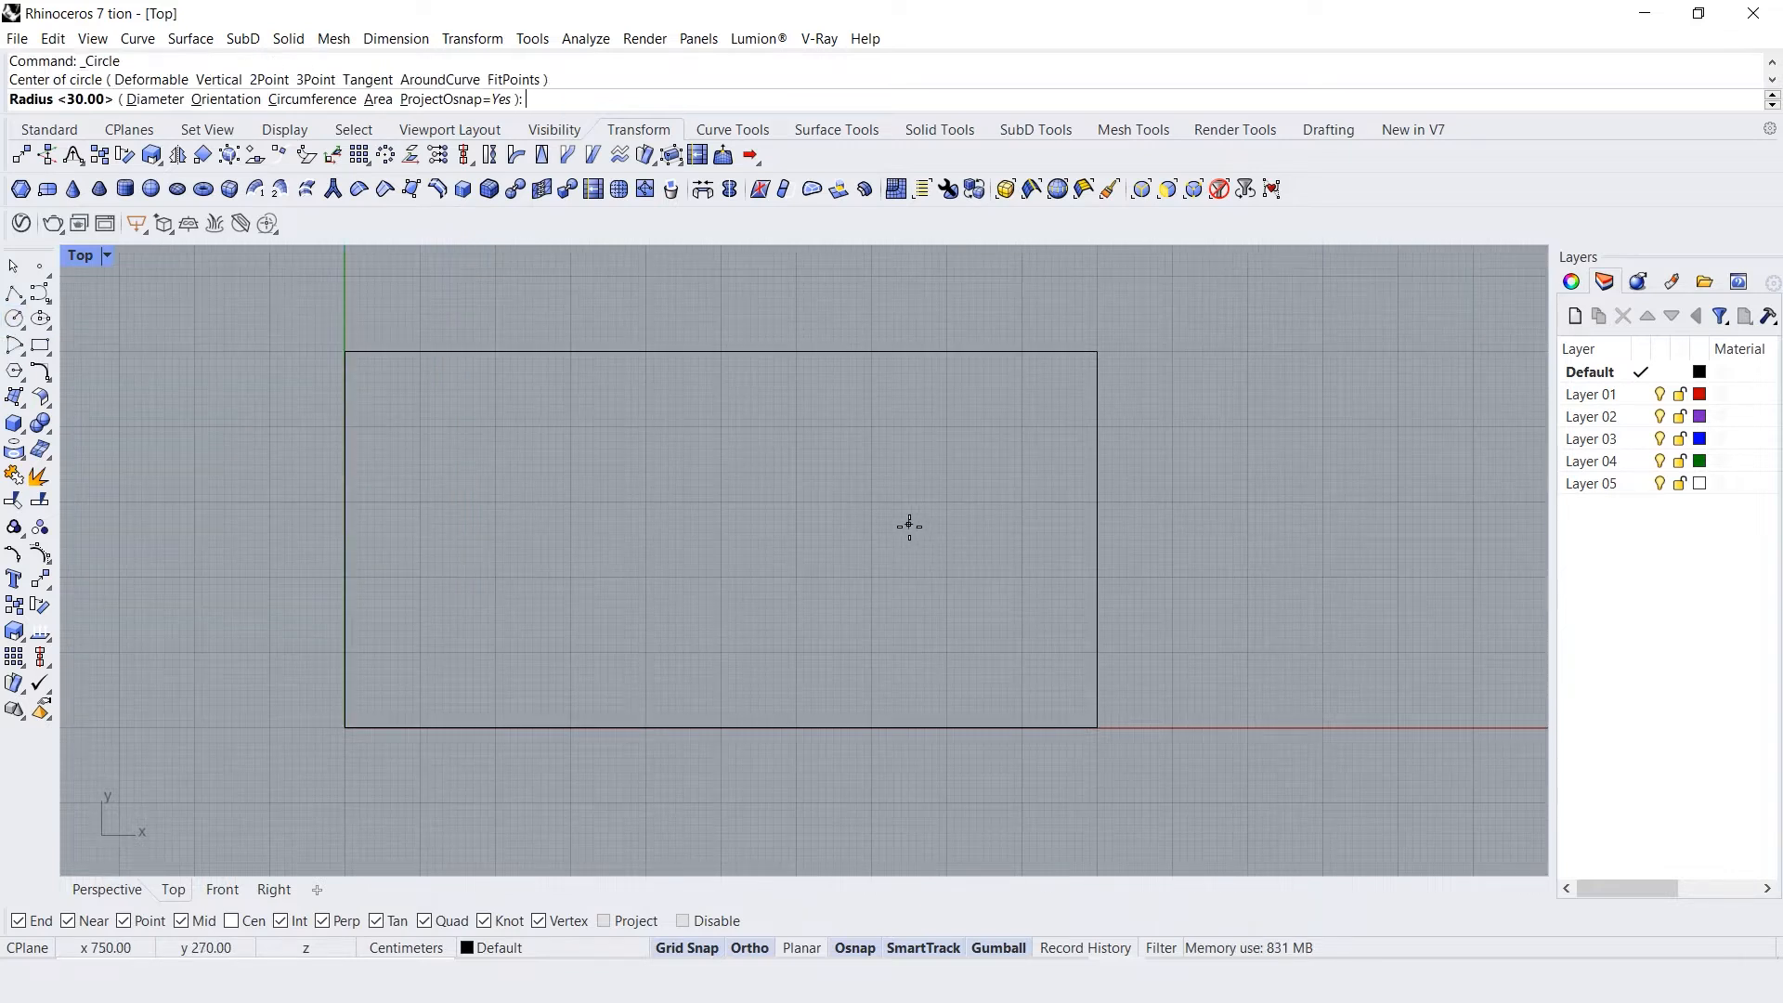
text(30)
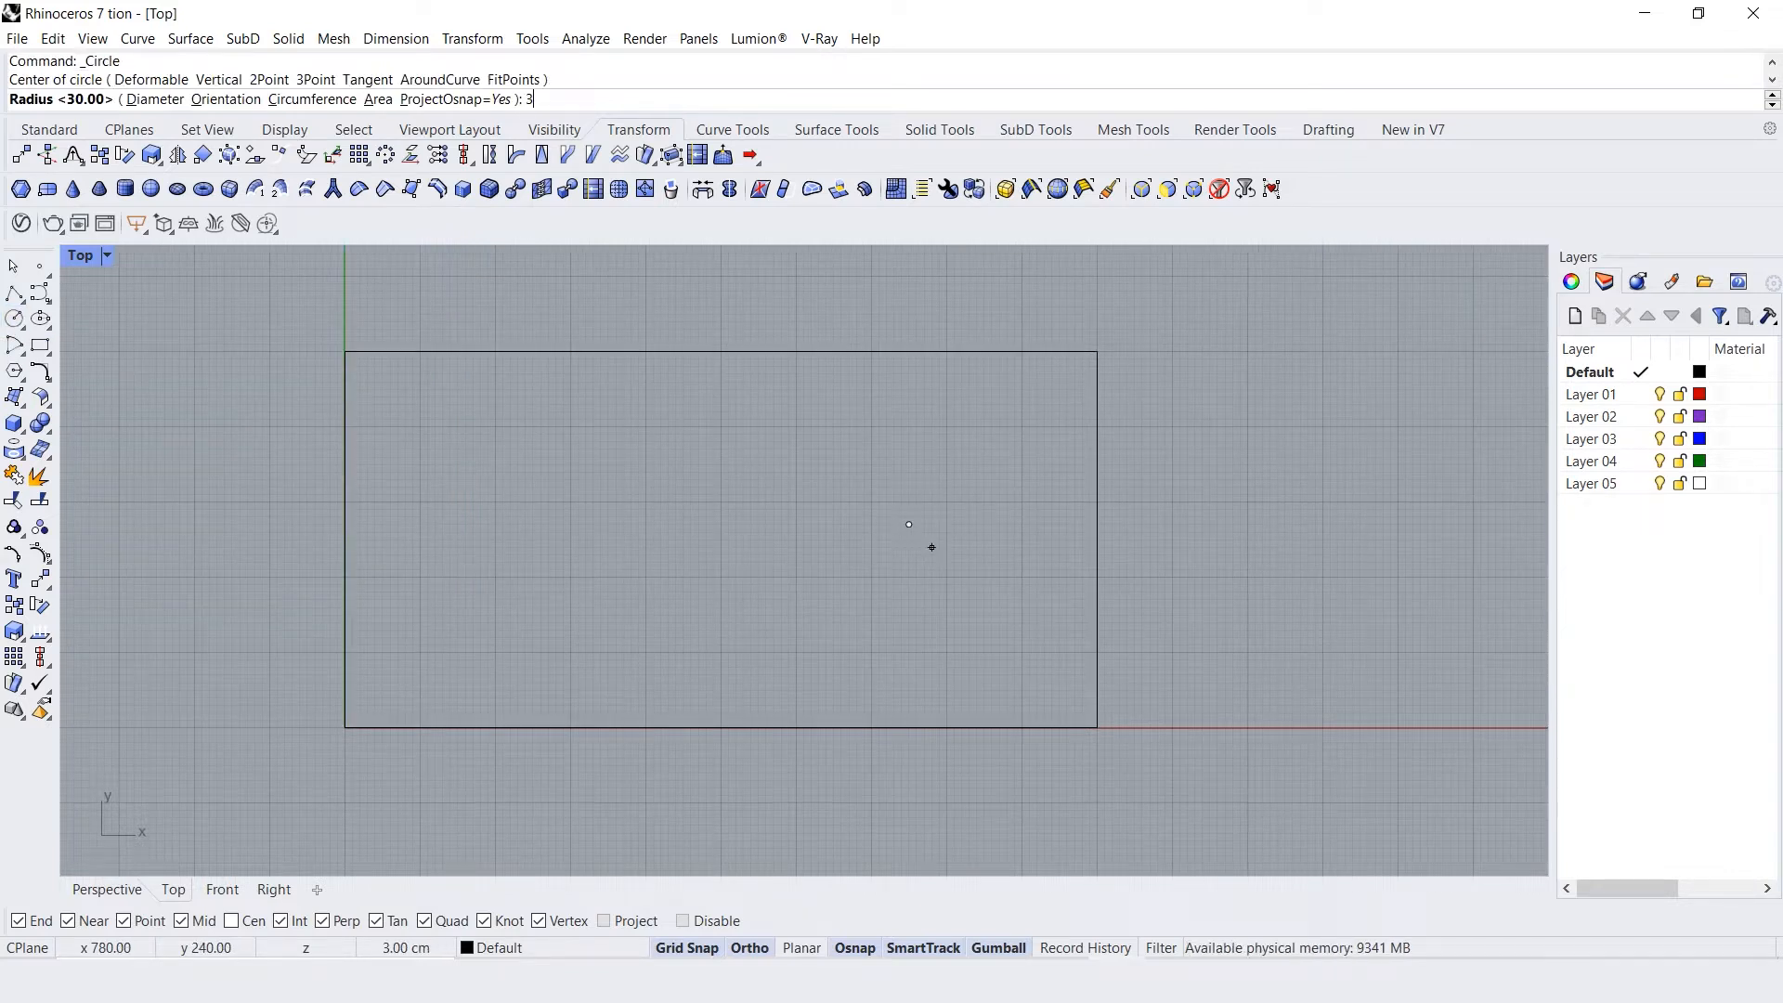
key(Return)
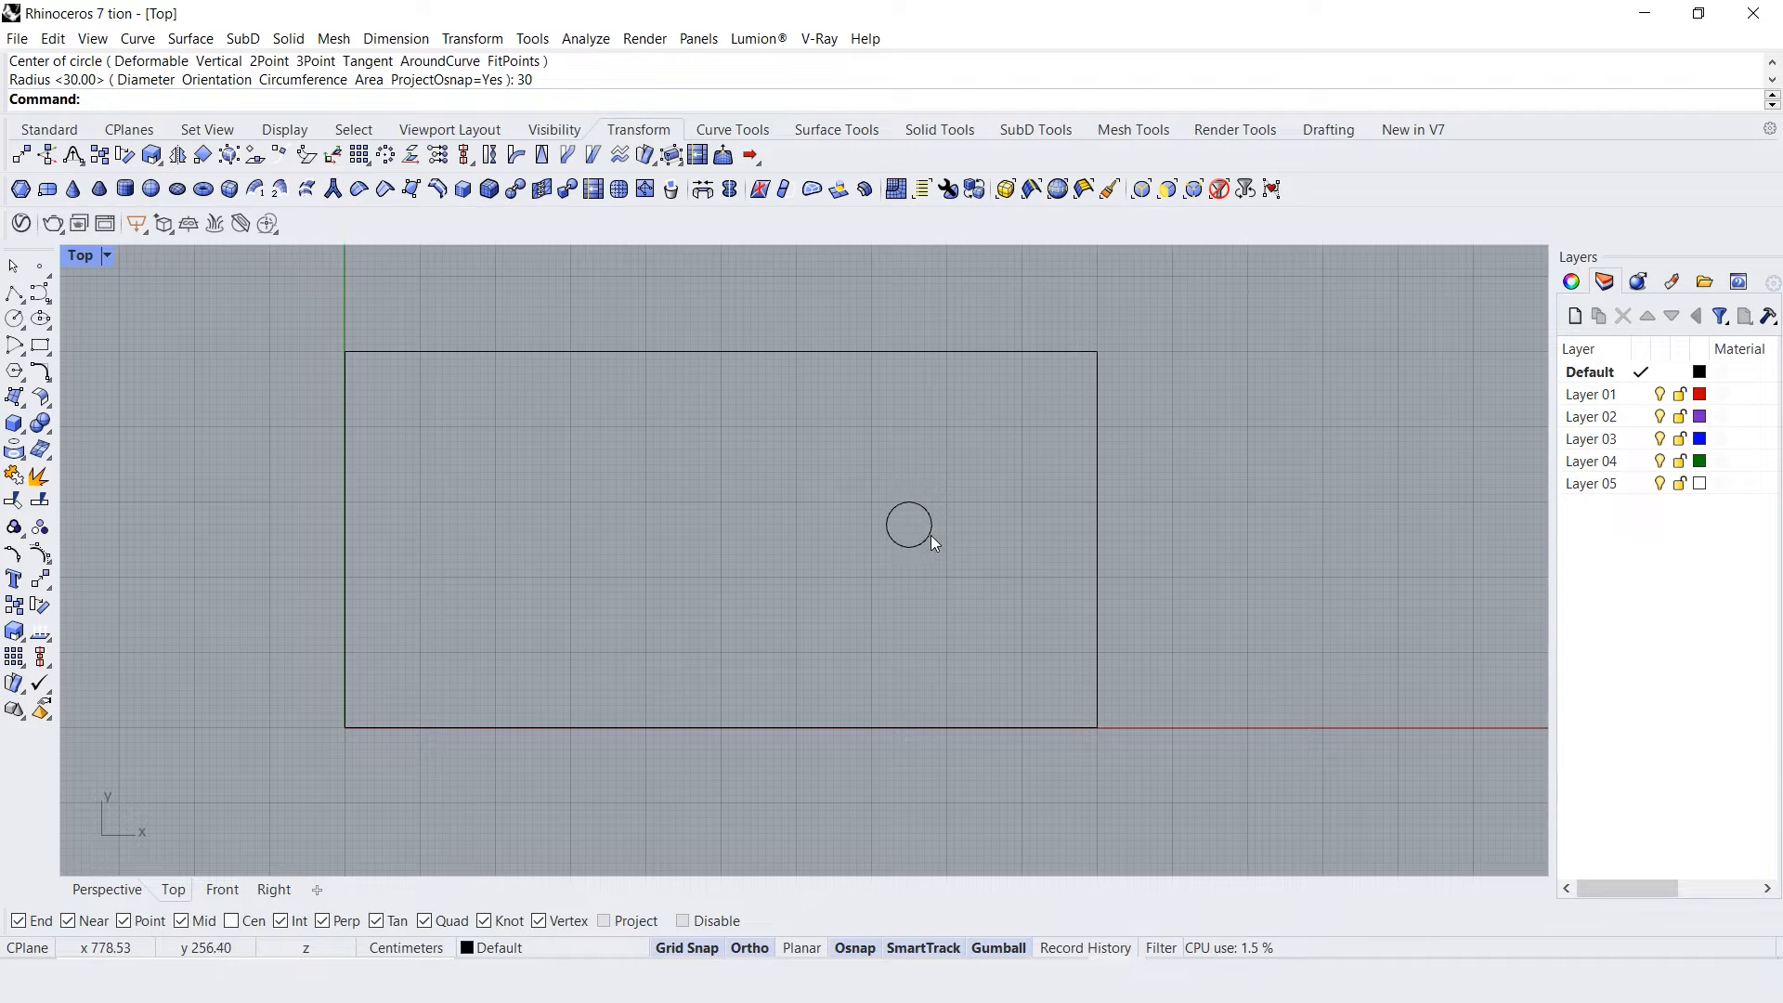
Offset the small circle outward by 50 cm
click(931, 536)
text(Offset)
key(Return)
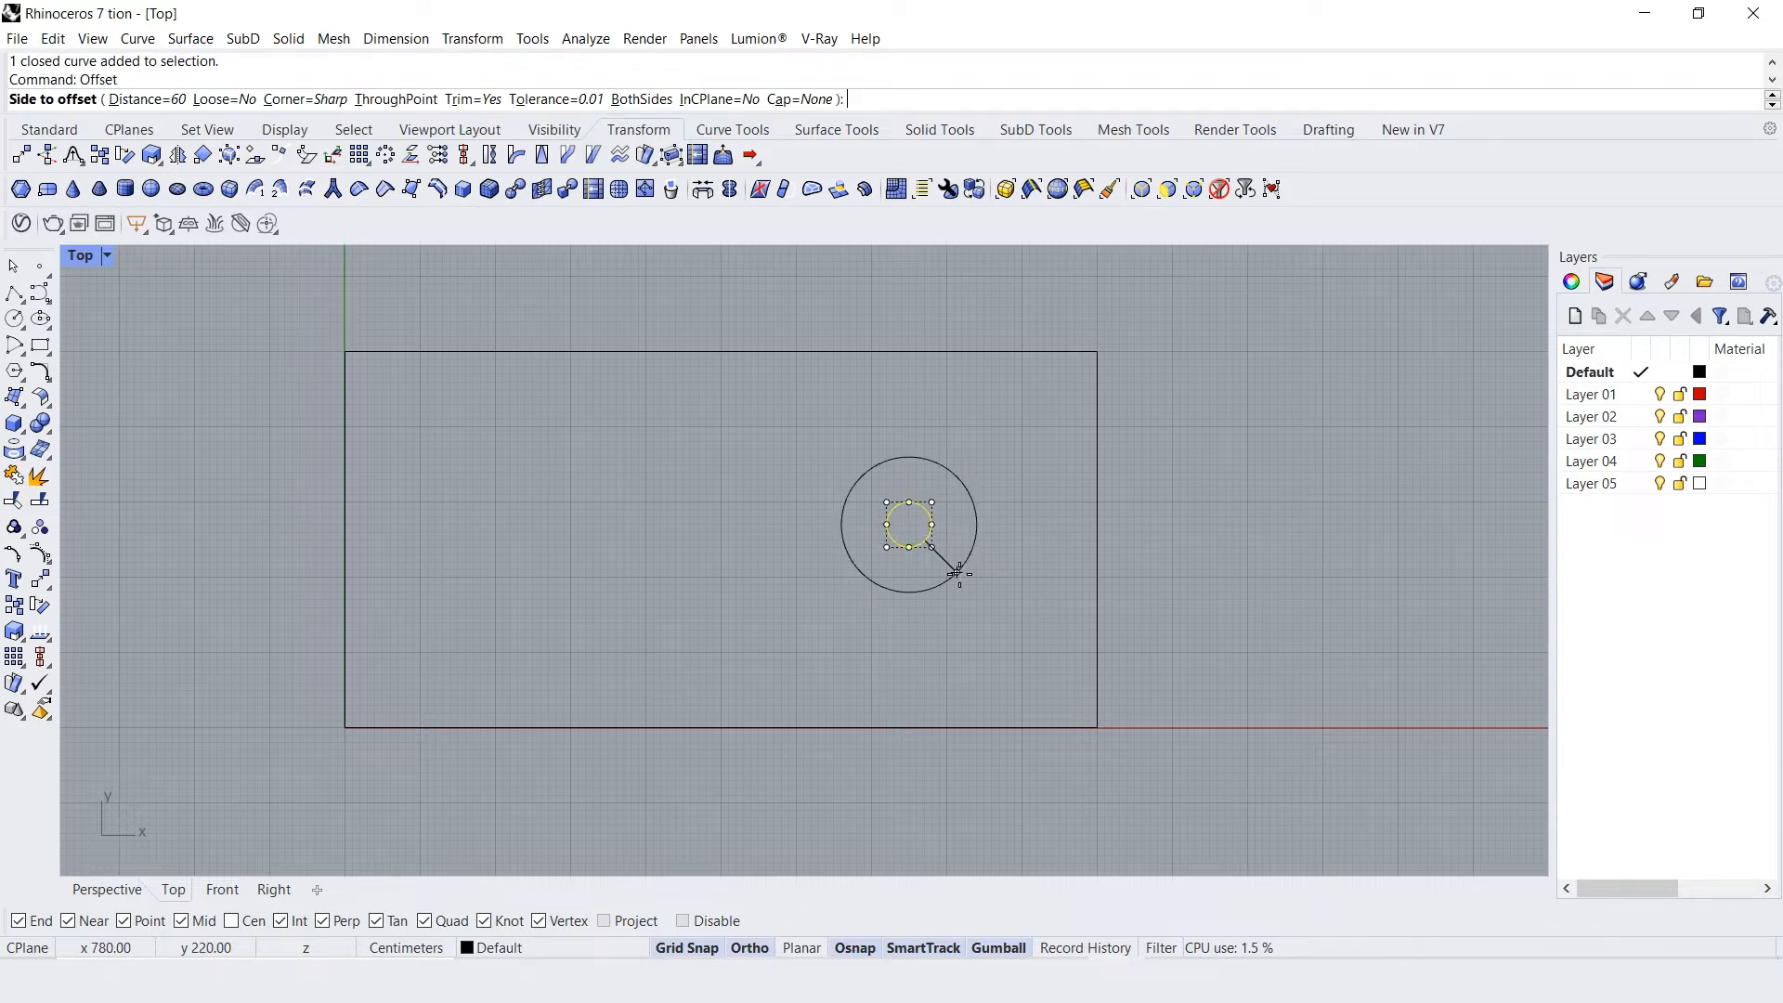
text(50)
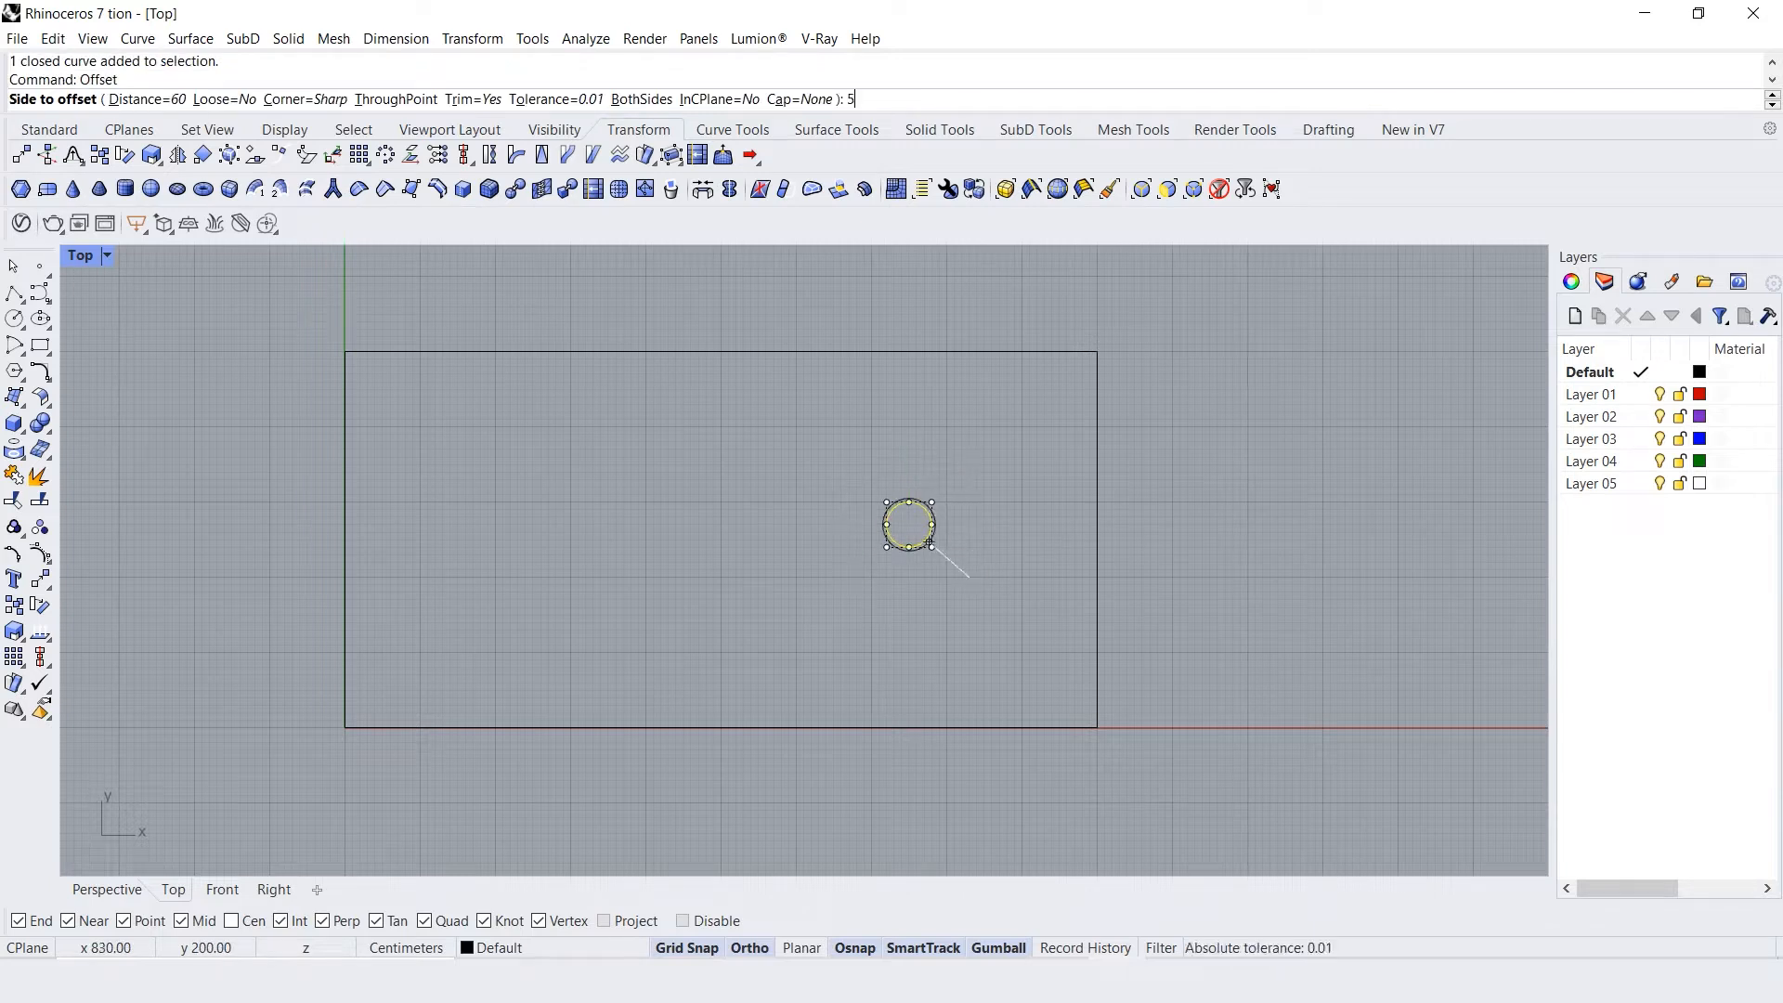
key(Return)
click(1003, 637)
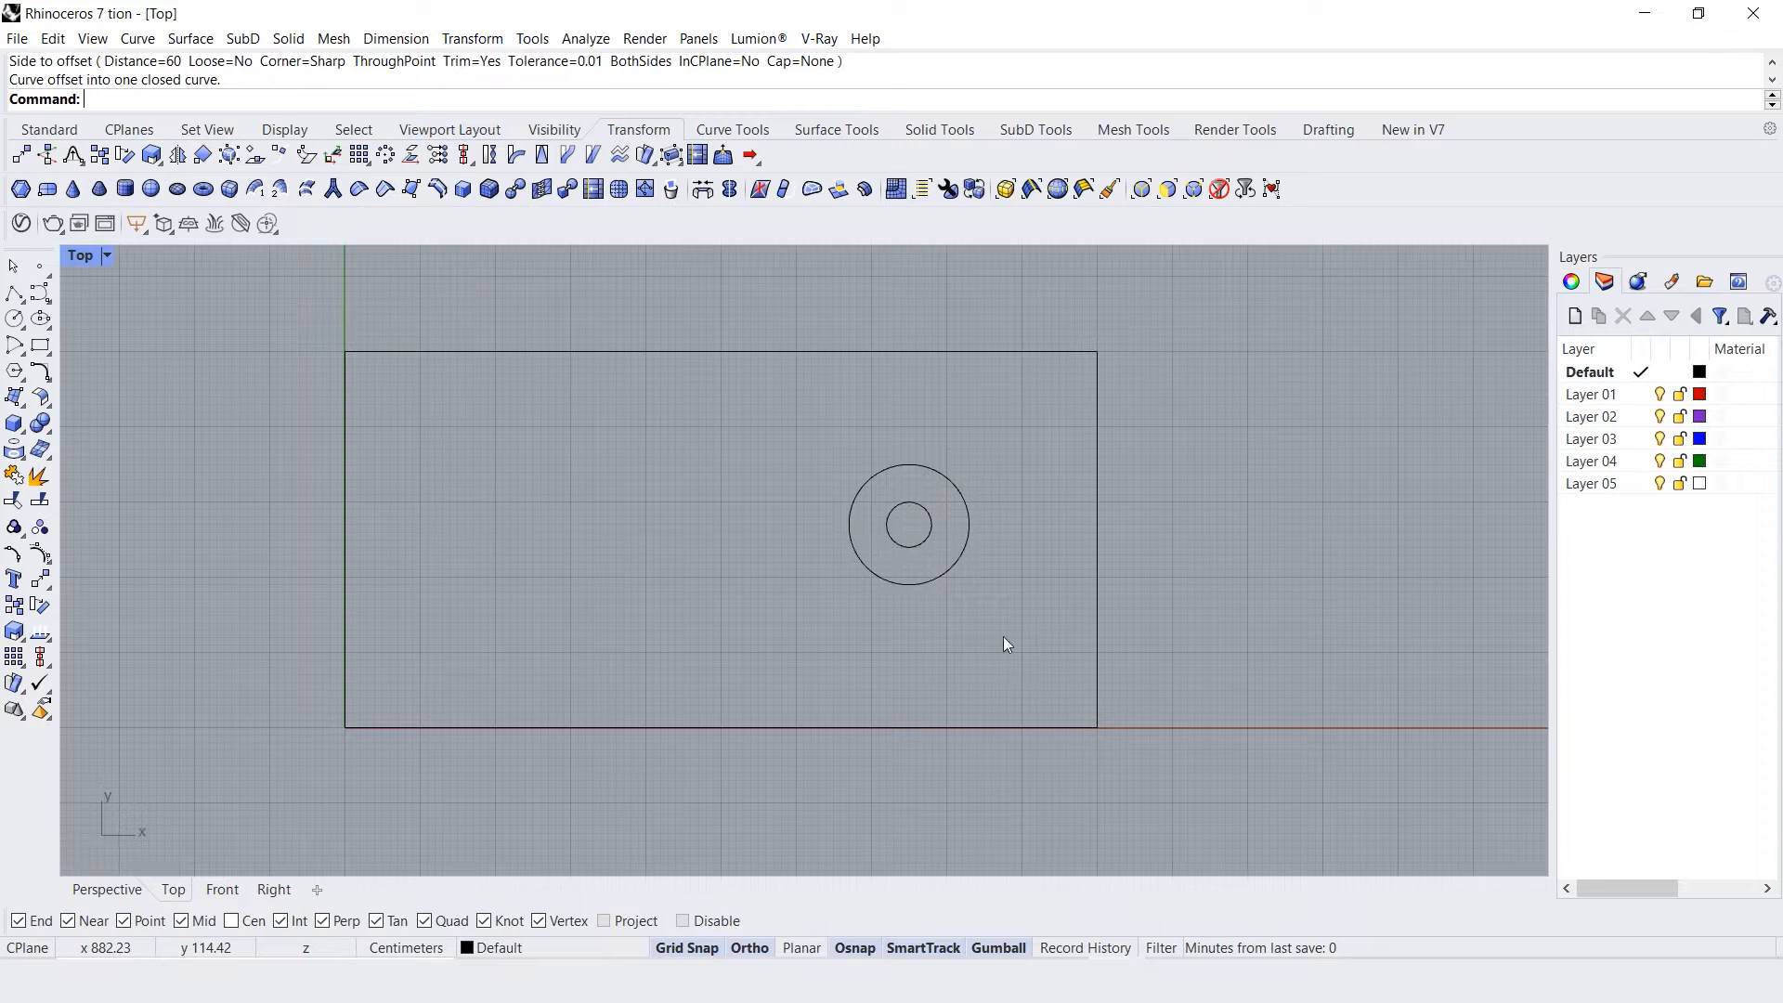
Repeat the 50 cm outward offset on each new outermost circle until there are seven concentric circles
click(962, 550)
key(Return)
click(978, 622)
click(940, 617)
key(Return)
click(949, 693)
click(932, 661)
key(Return)
click(928, 703)
click(916, 700)
key(Return)
click(923, 748)
key(Escape)
click(919, 739)
key(Return)
click(984, 776)
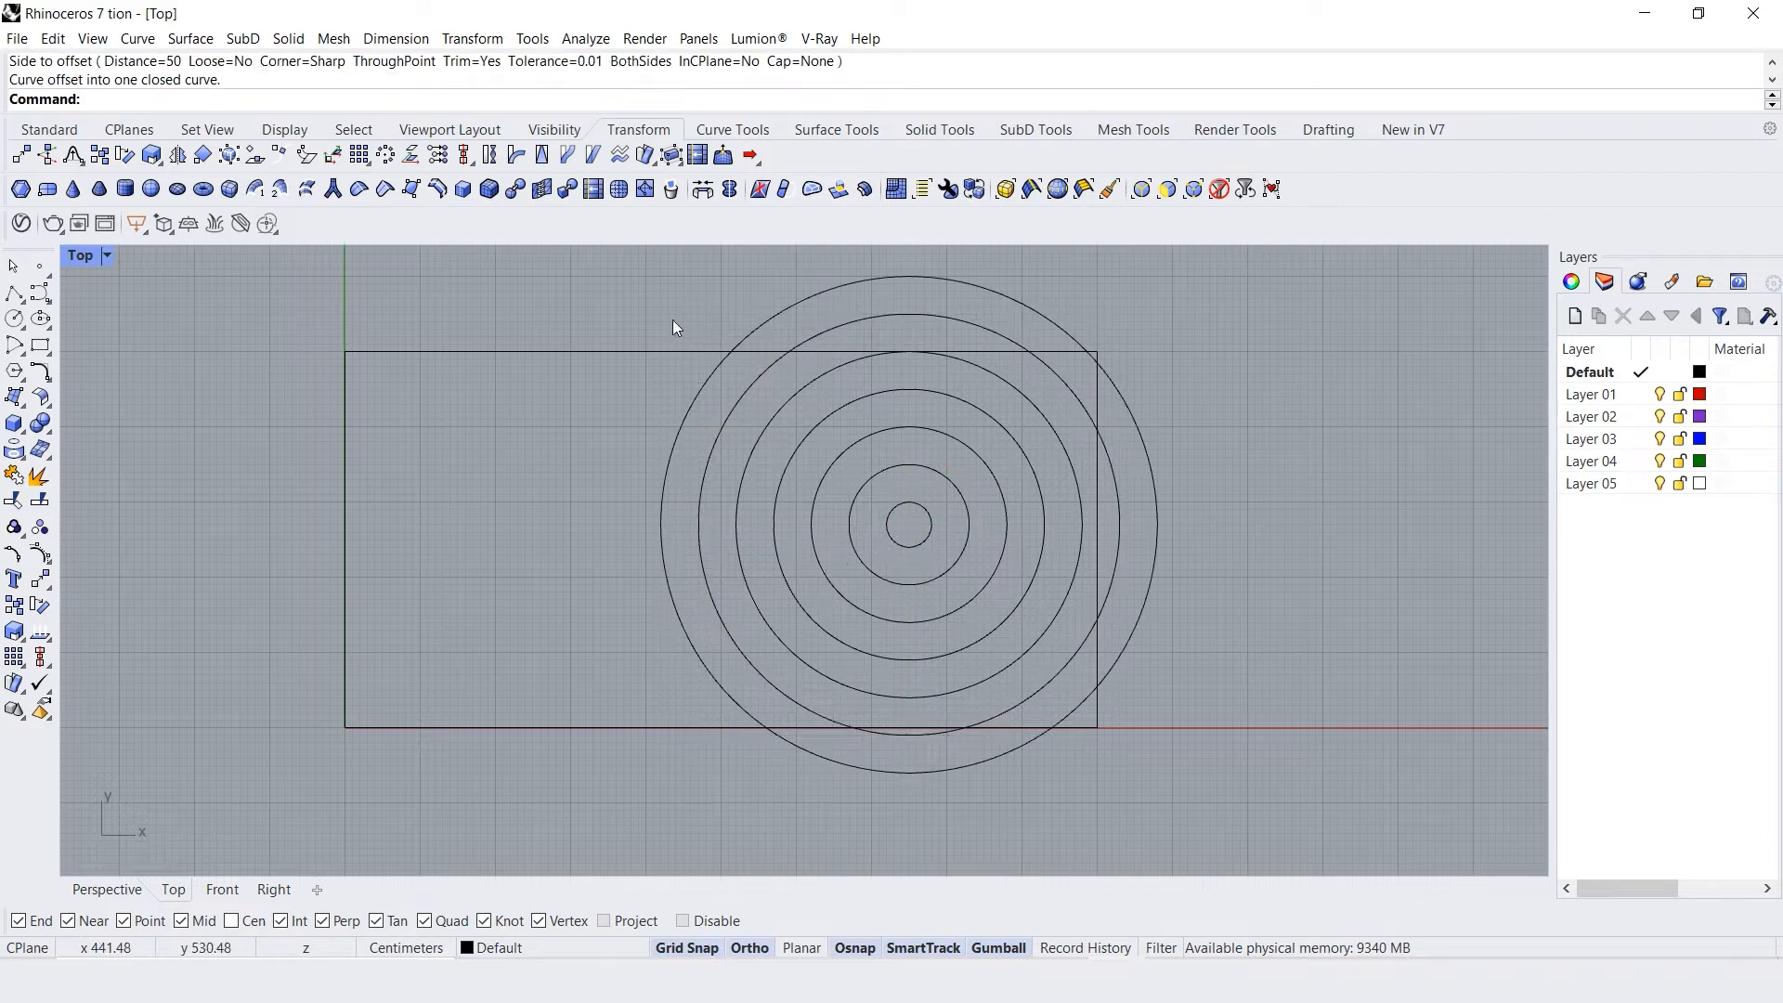
Move the seven concentric circles diagonally up and to the right by about 128 cm
drag(621, 262, 1335, 793)
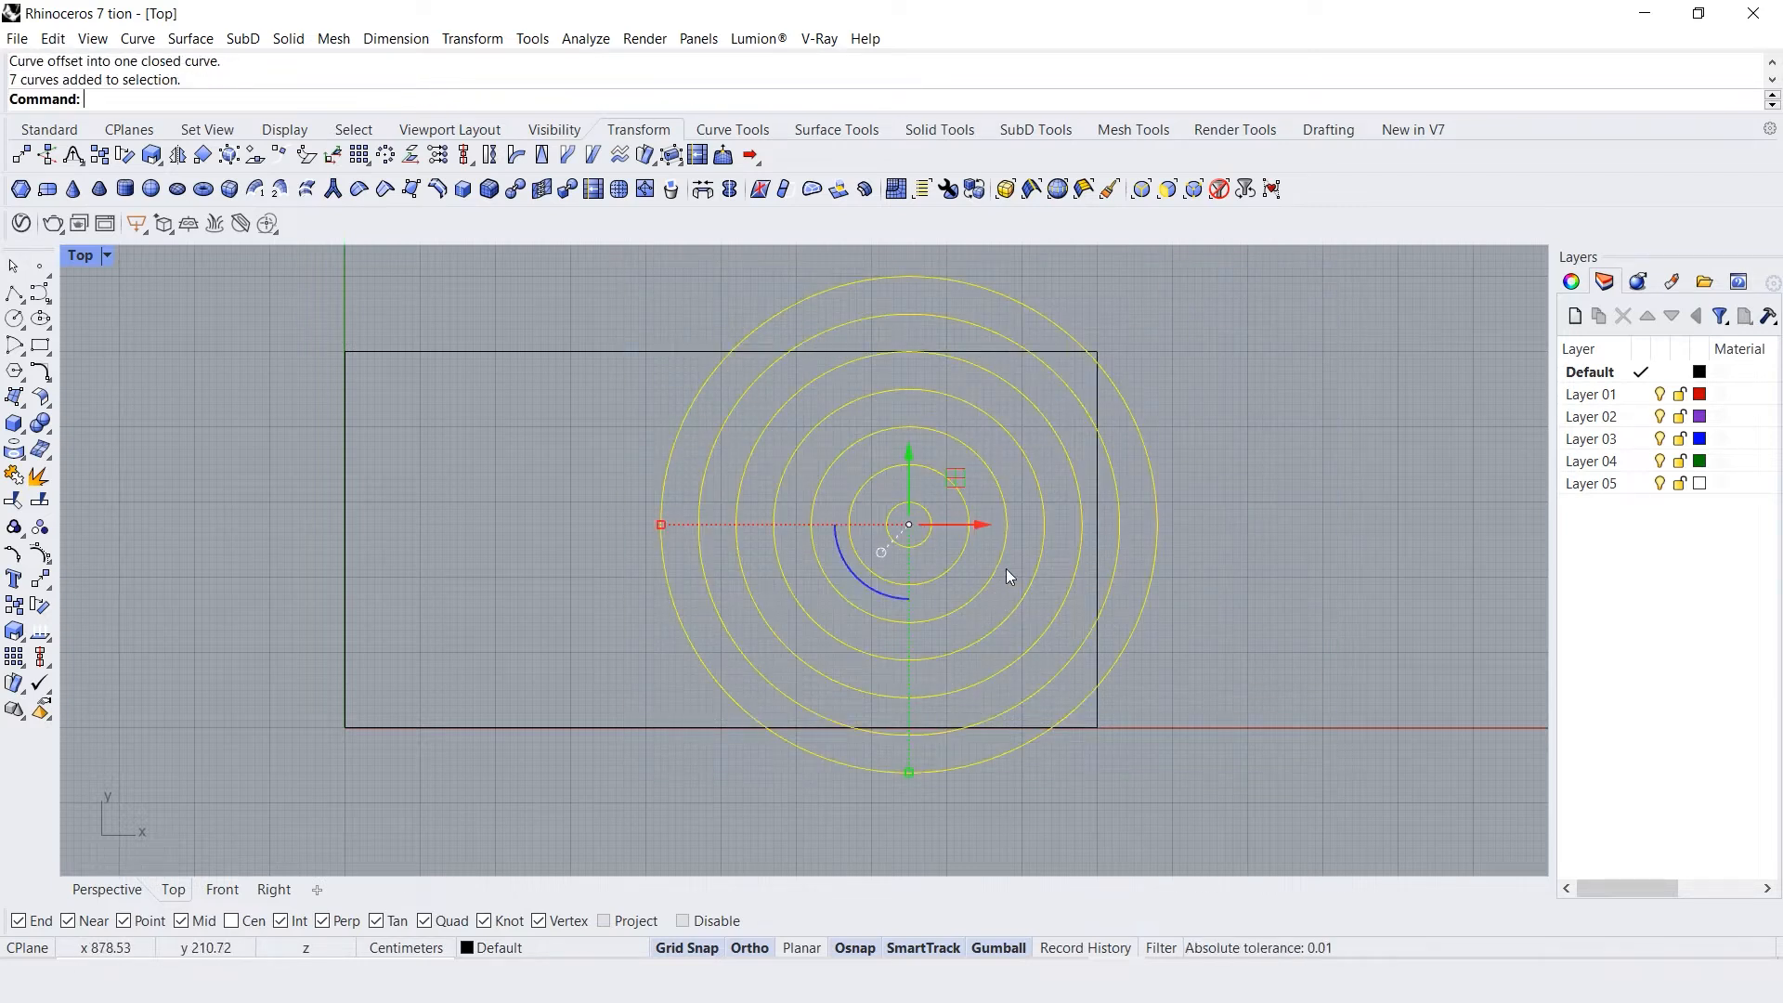
scroll(1028, 572, down, 1)
drag(980, 498, 1037, 450)
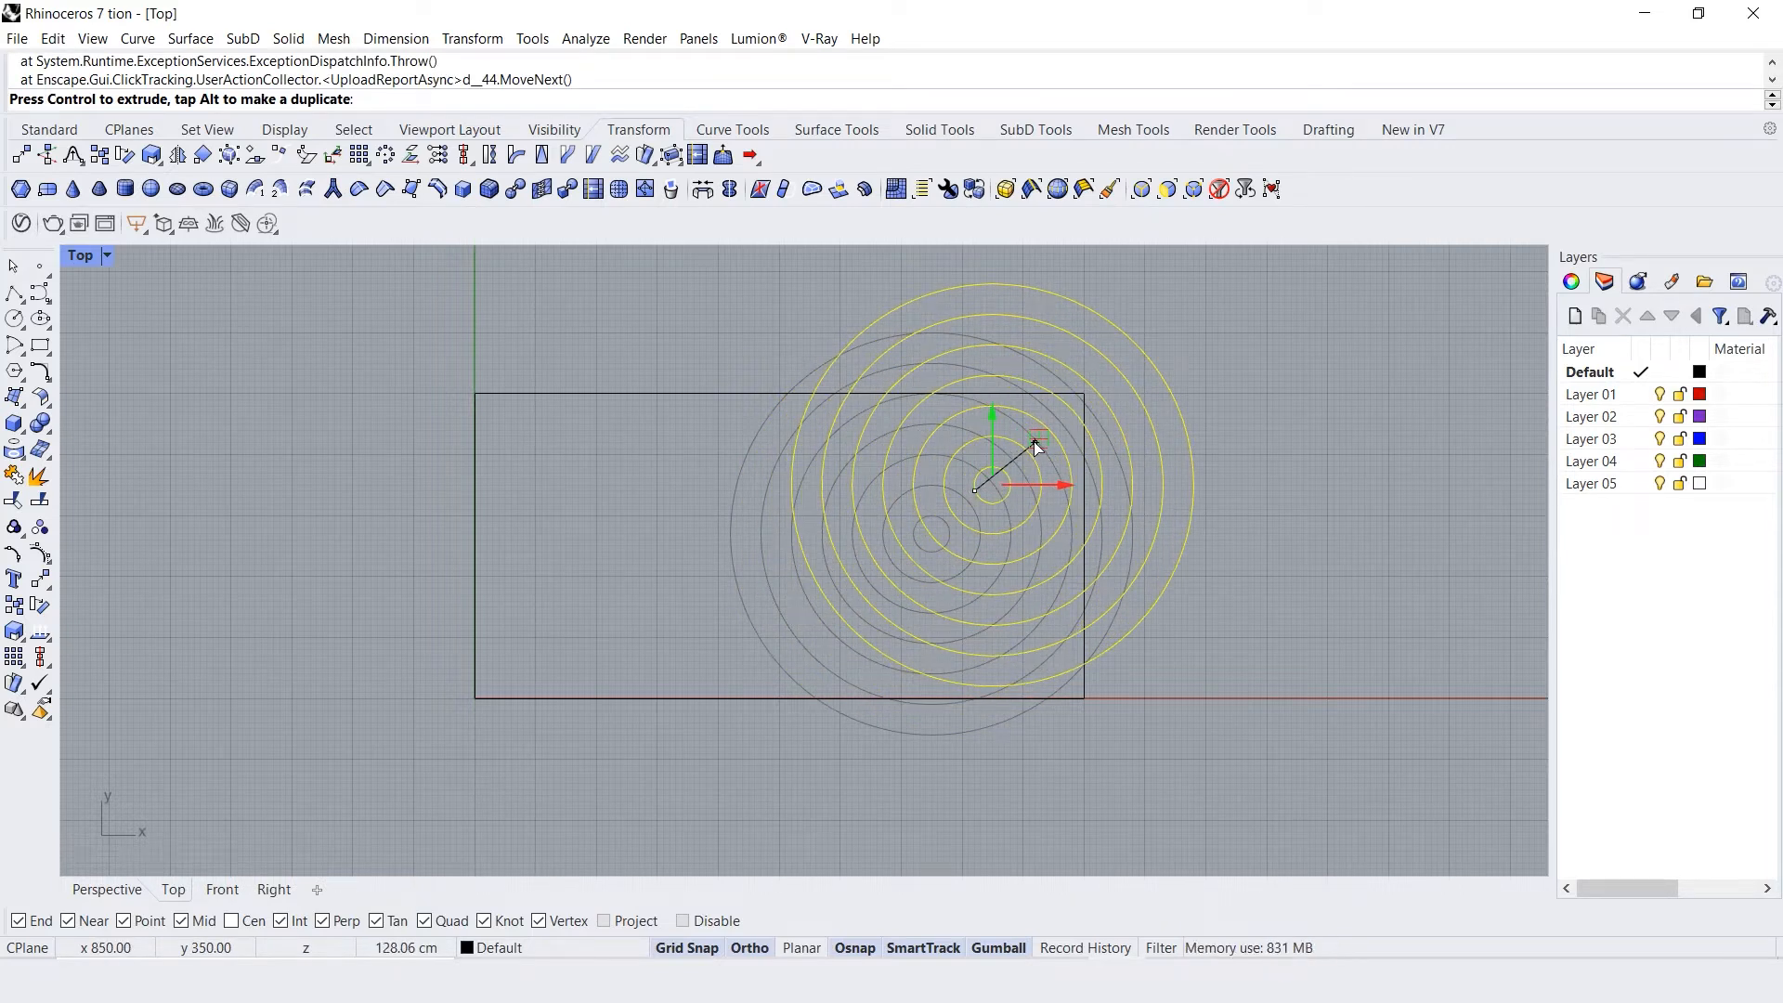
Duplicate the seven circles so that the copy is centred on the left part of the rectangle's upper edge
drag(1036, 450, 677, 346)
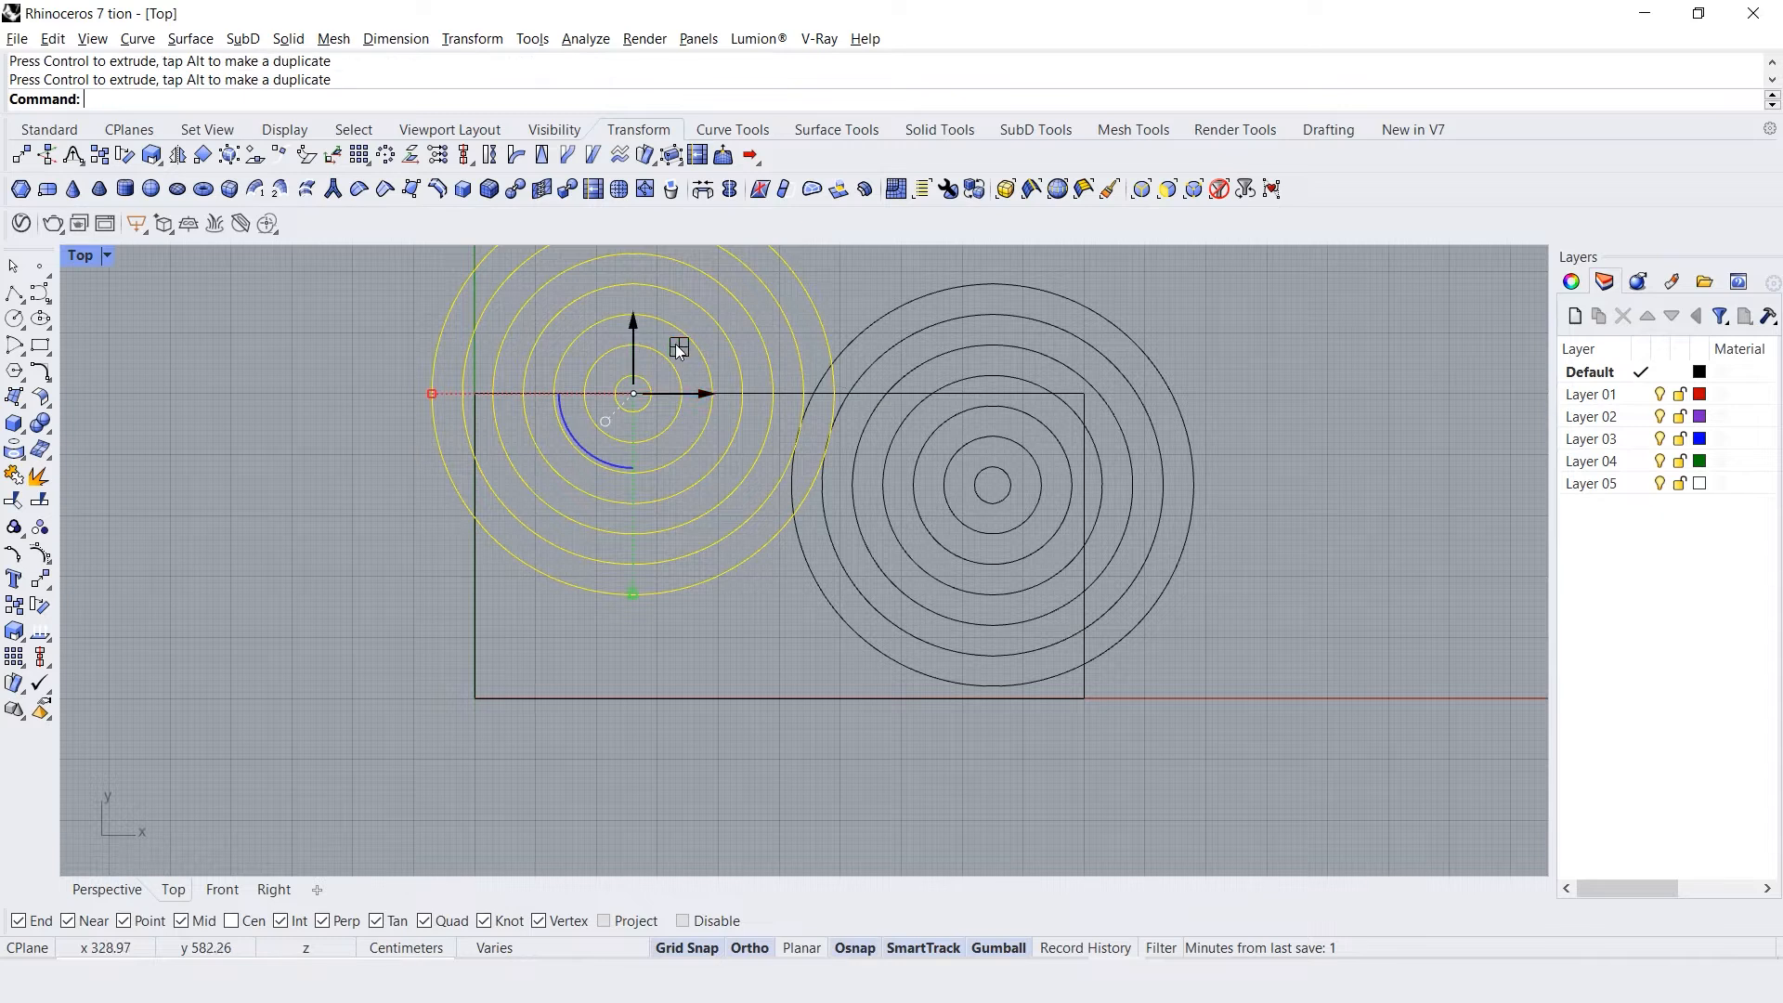
click(756, 629)
drag(750, 644, 733, 624)
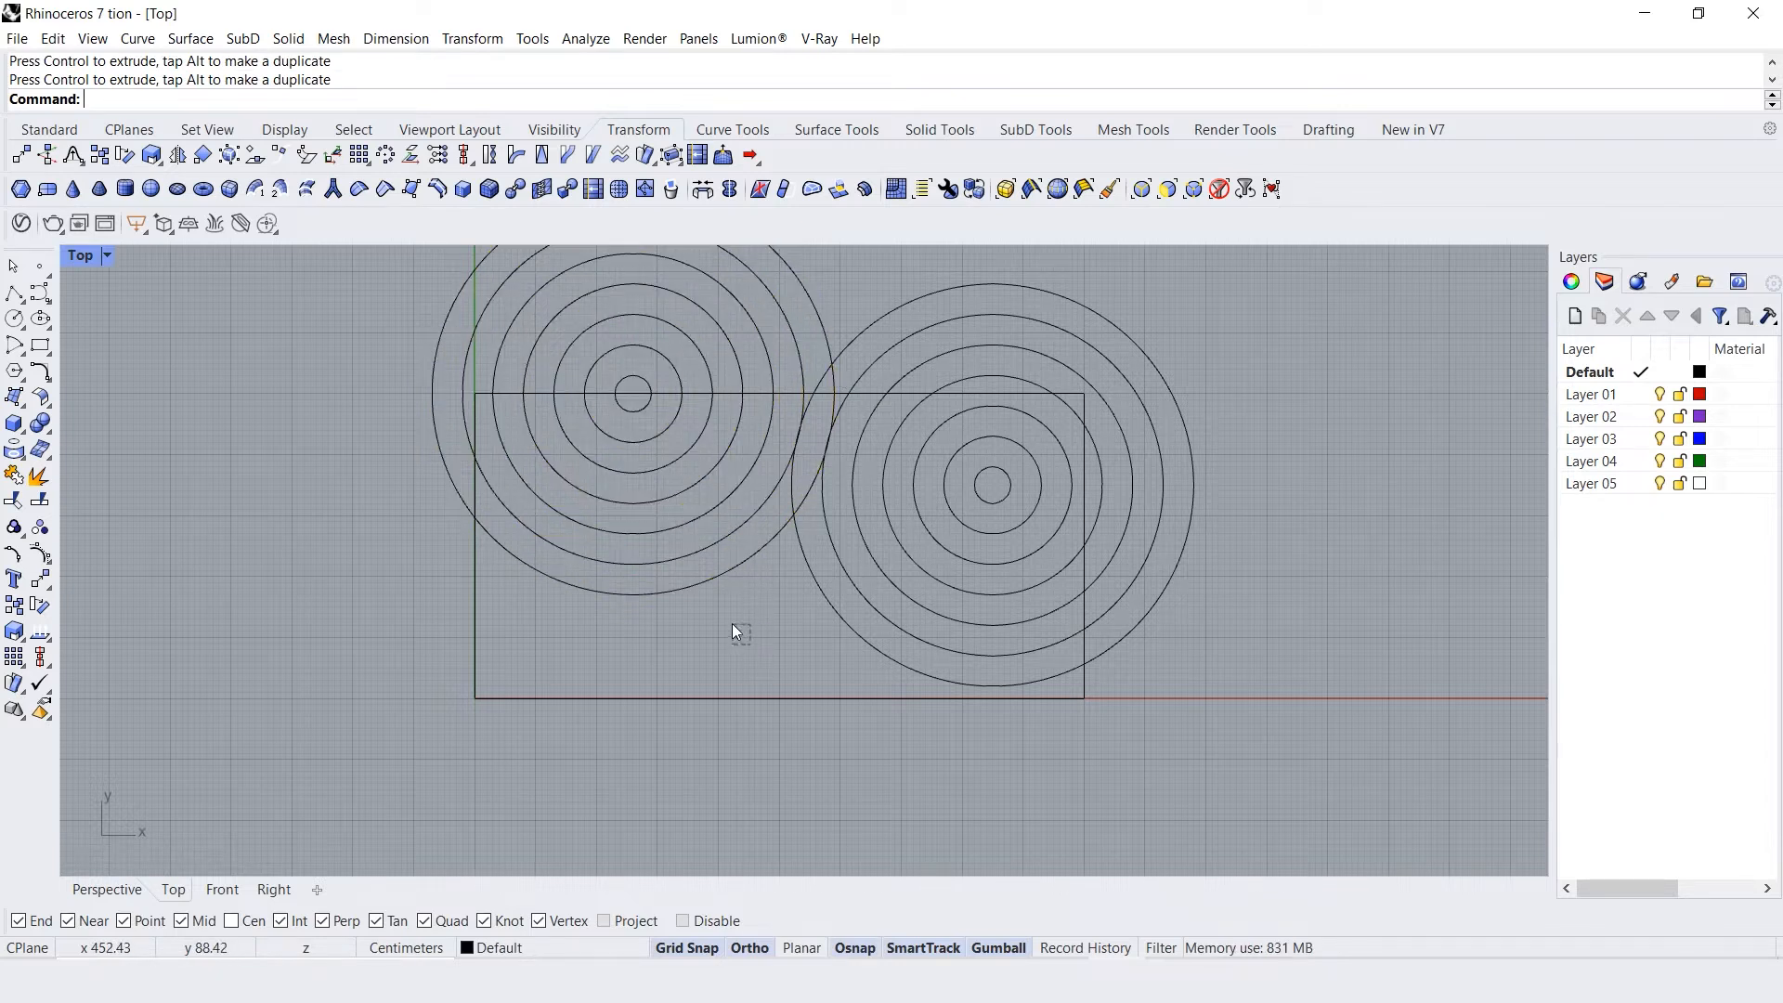
Duplicate the four outer circles of the left set down over the left part of the rectangle's lower edge
drag(676, 481, 676, 481)
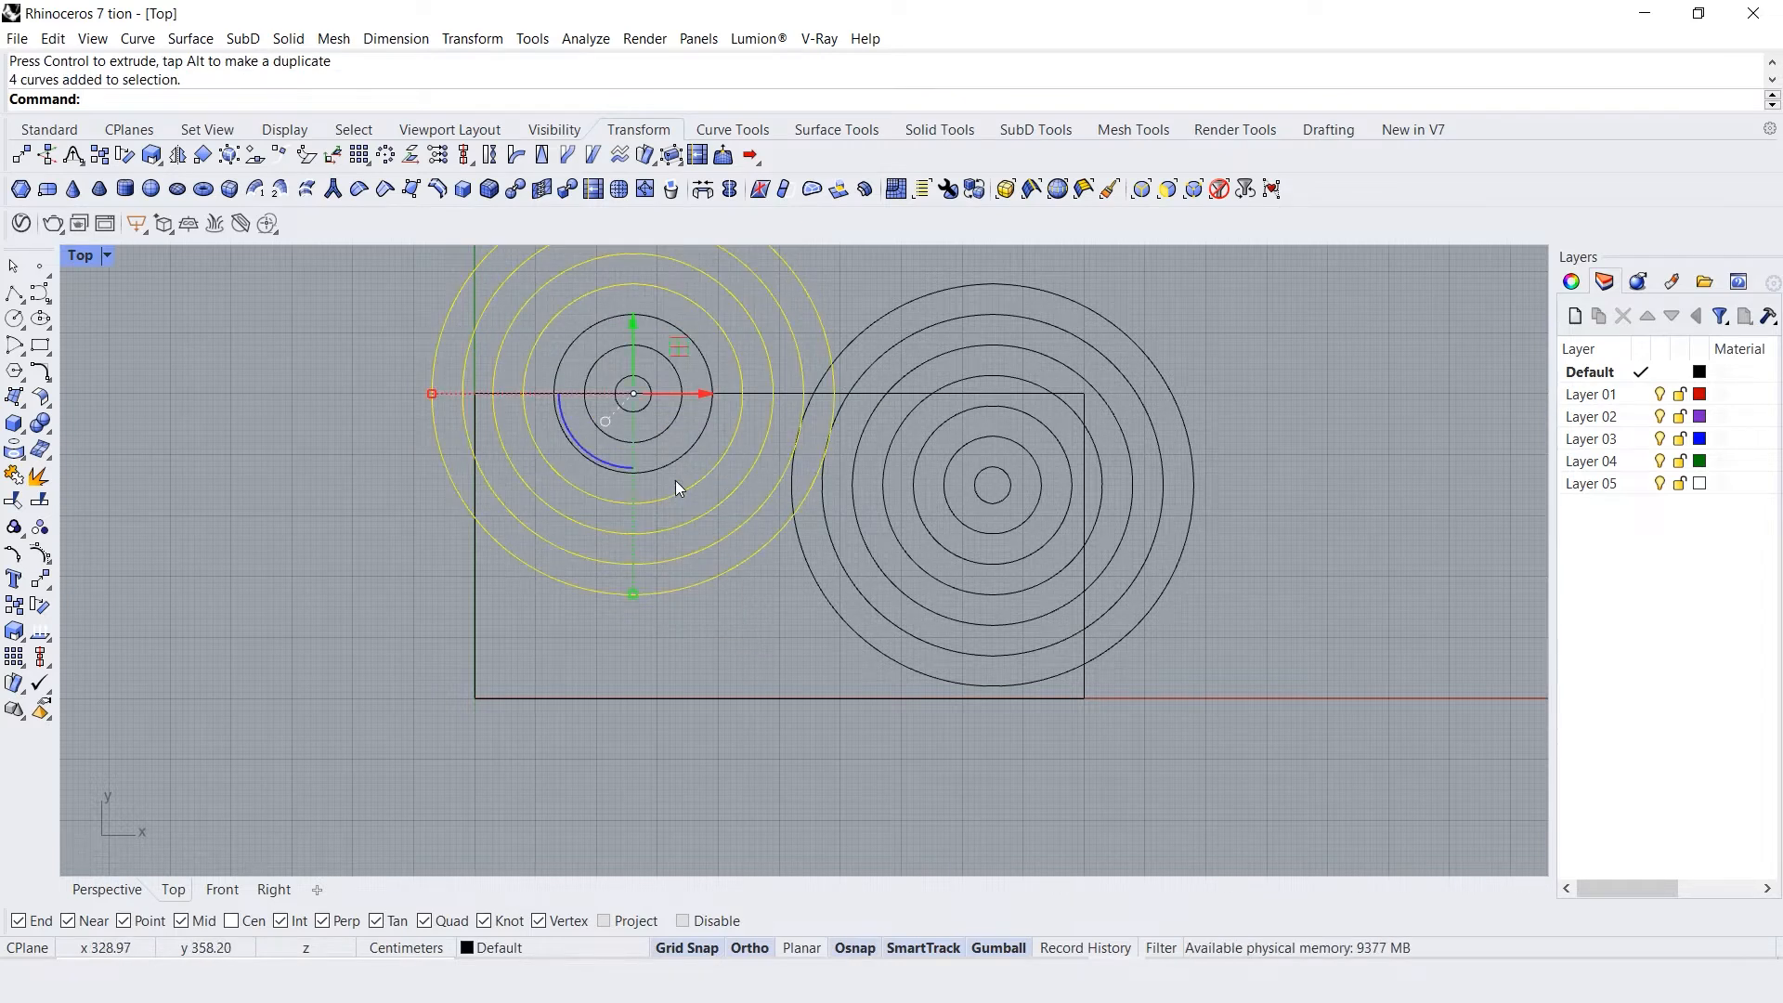
drag(683, 349, 459, 786)
click(783, 567)
drag(810, 715, 689, 710)
drag(618, 632, 616, 596)
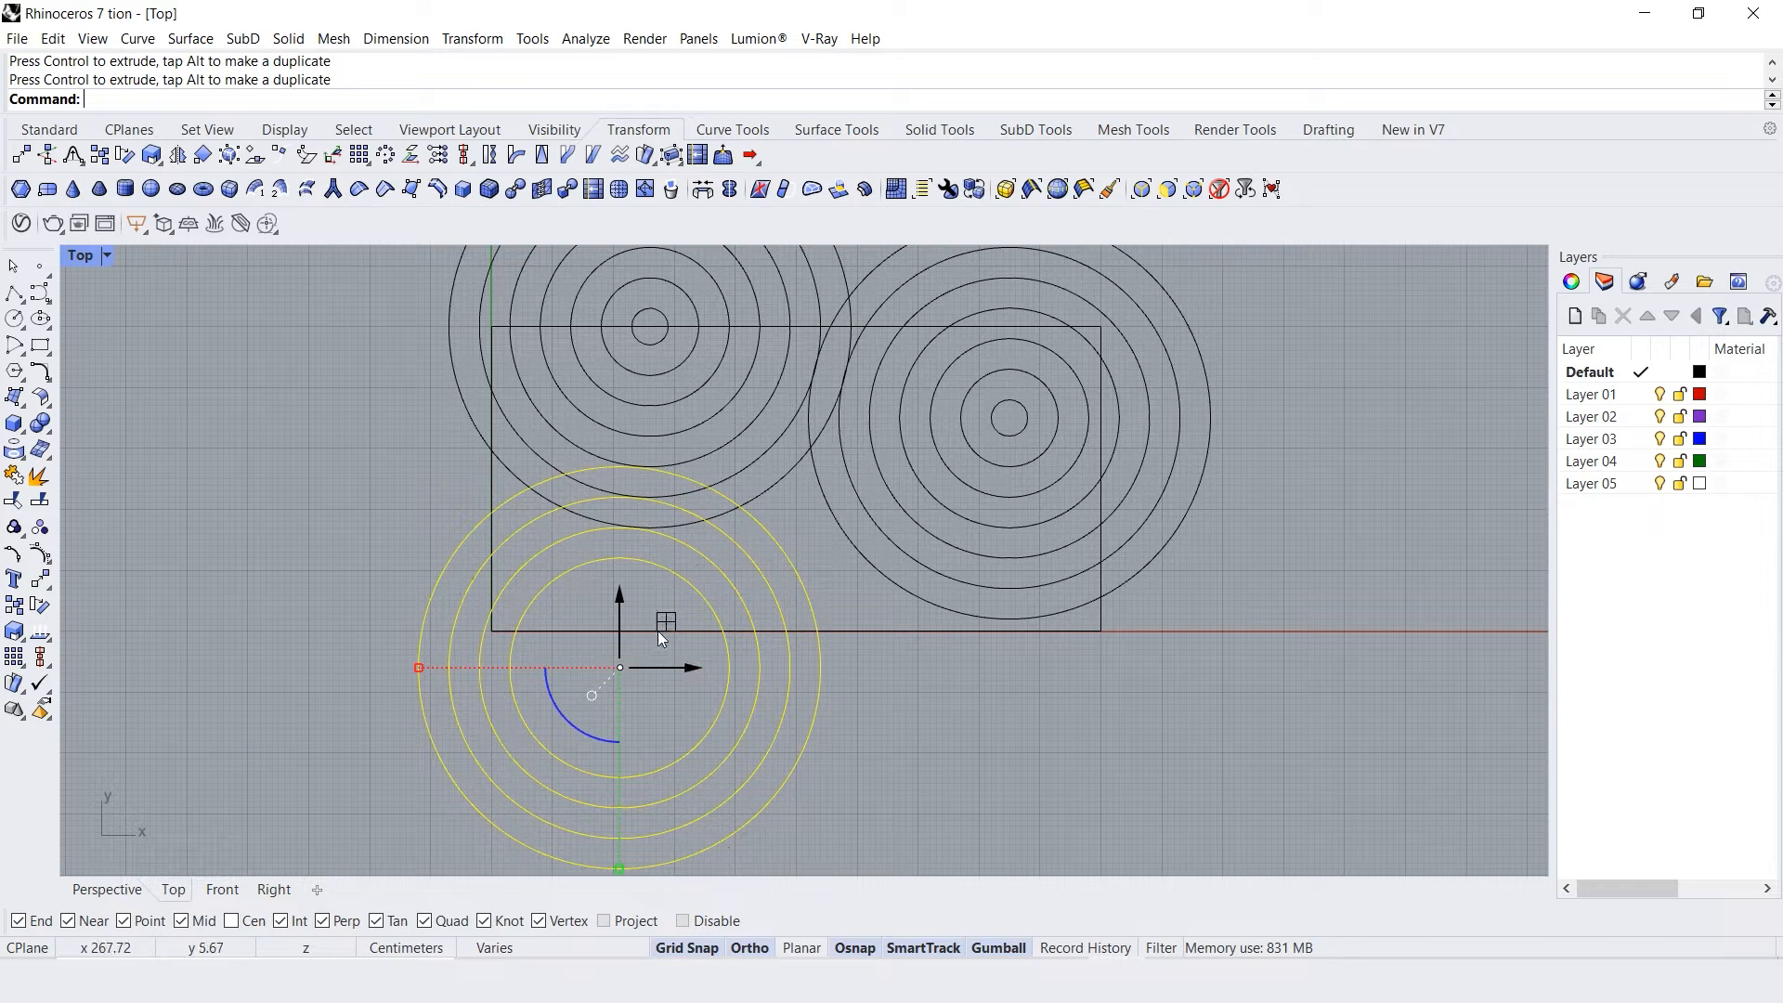
click(693, 661)
Move the lower four-circle copy slightly to fit its rings against those of the set above it
scroll(611, 455, up, 2)
scroll(650, 474, up, 4)
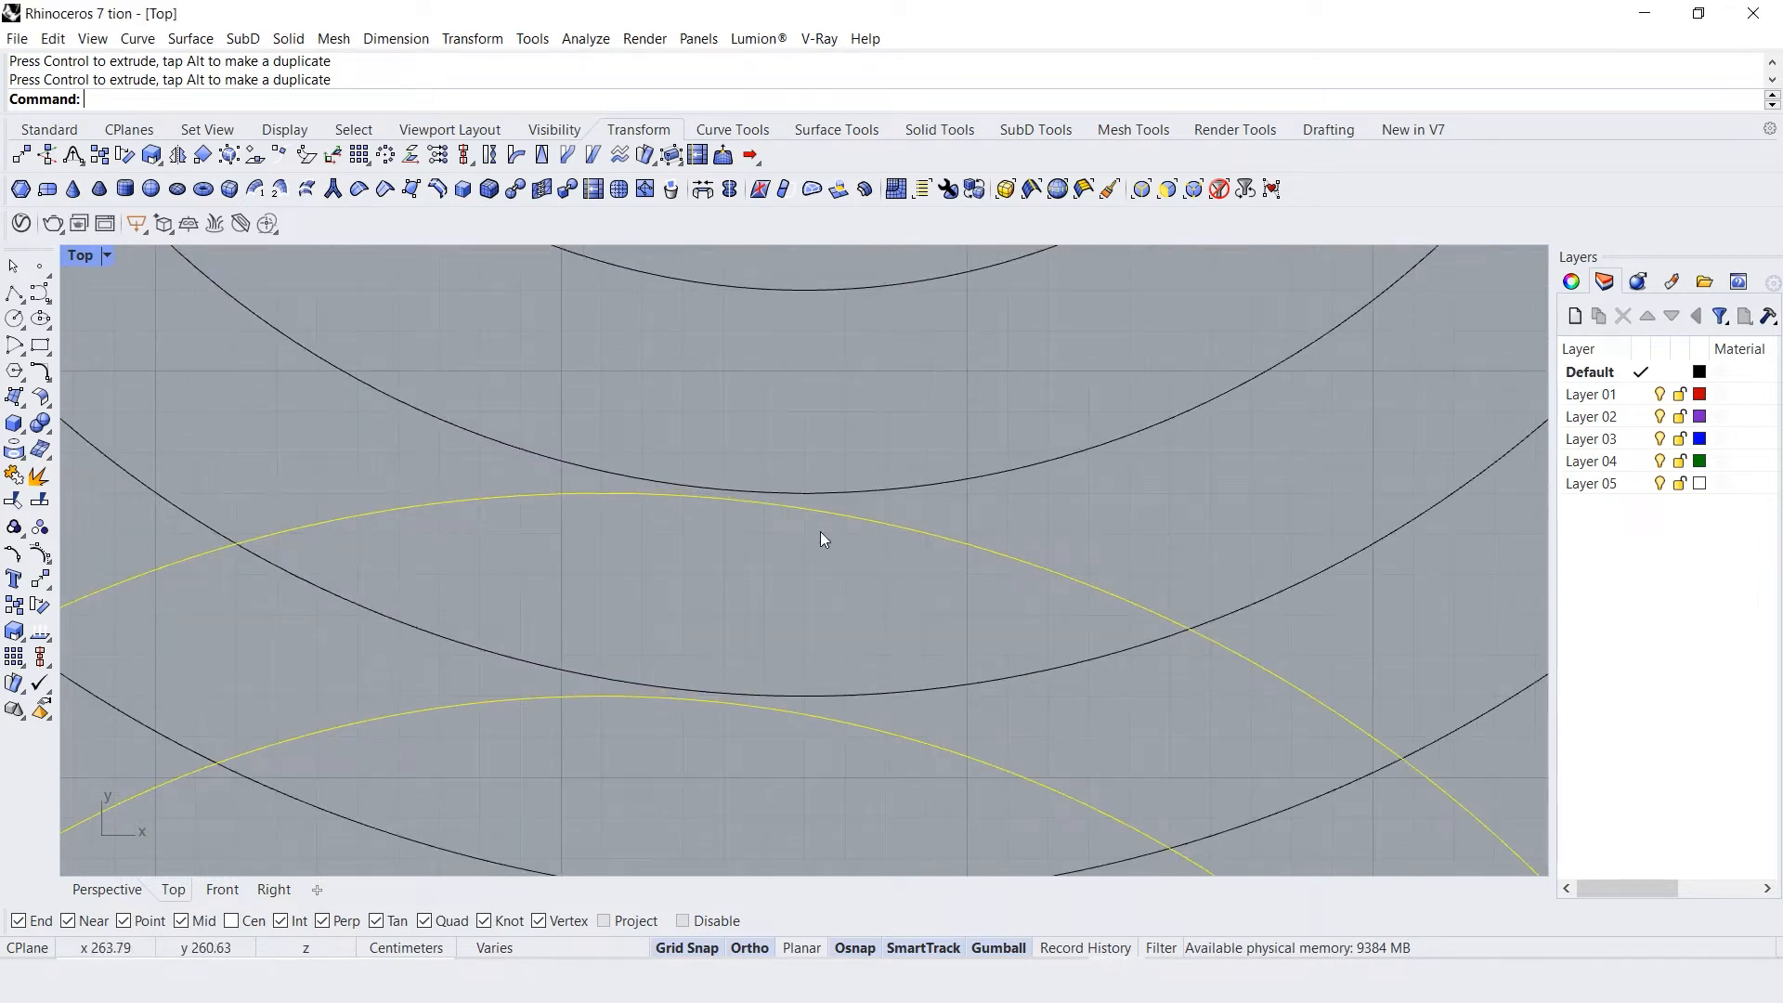
text(m)
key(Return)
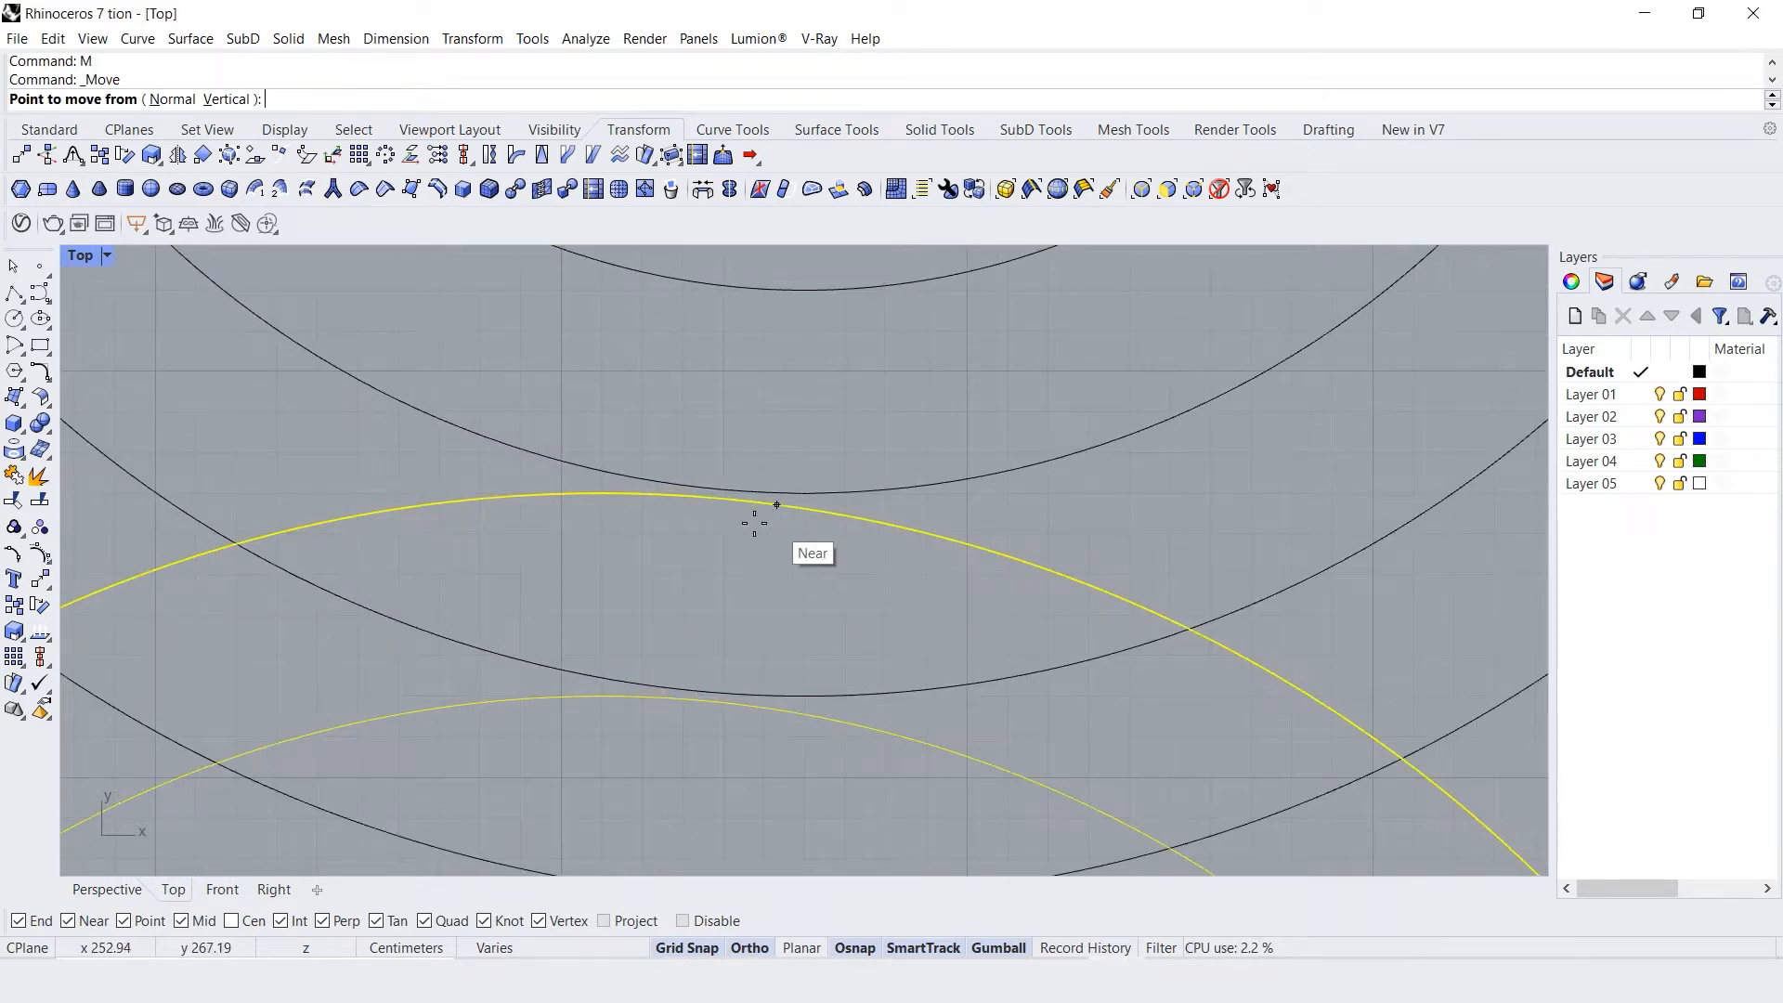
click(709, 495)
click(709, 496)
scroll(741, 339, down, 4)
scroll(739, 333, down, 2)
click(744, 588)
scroll(744, 588, down, 10)
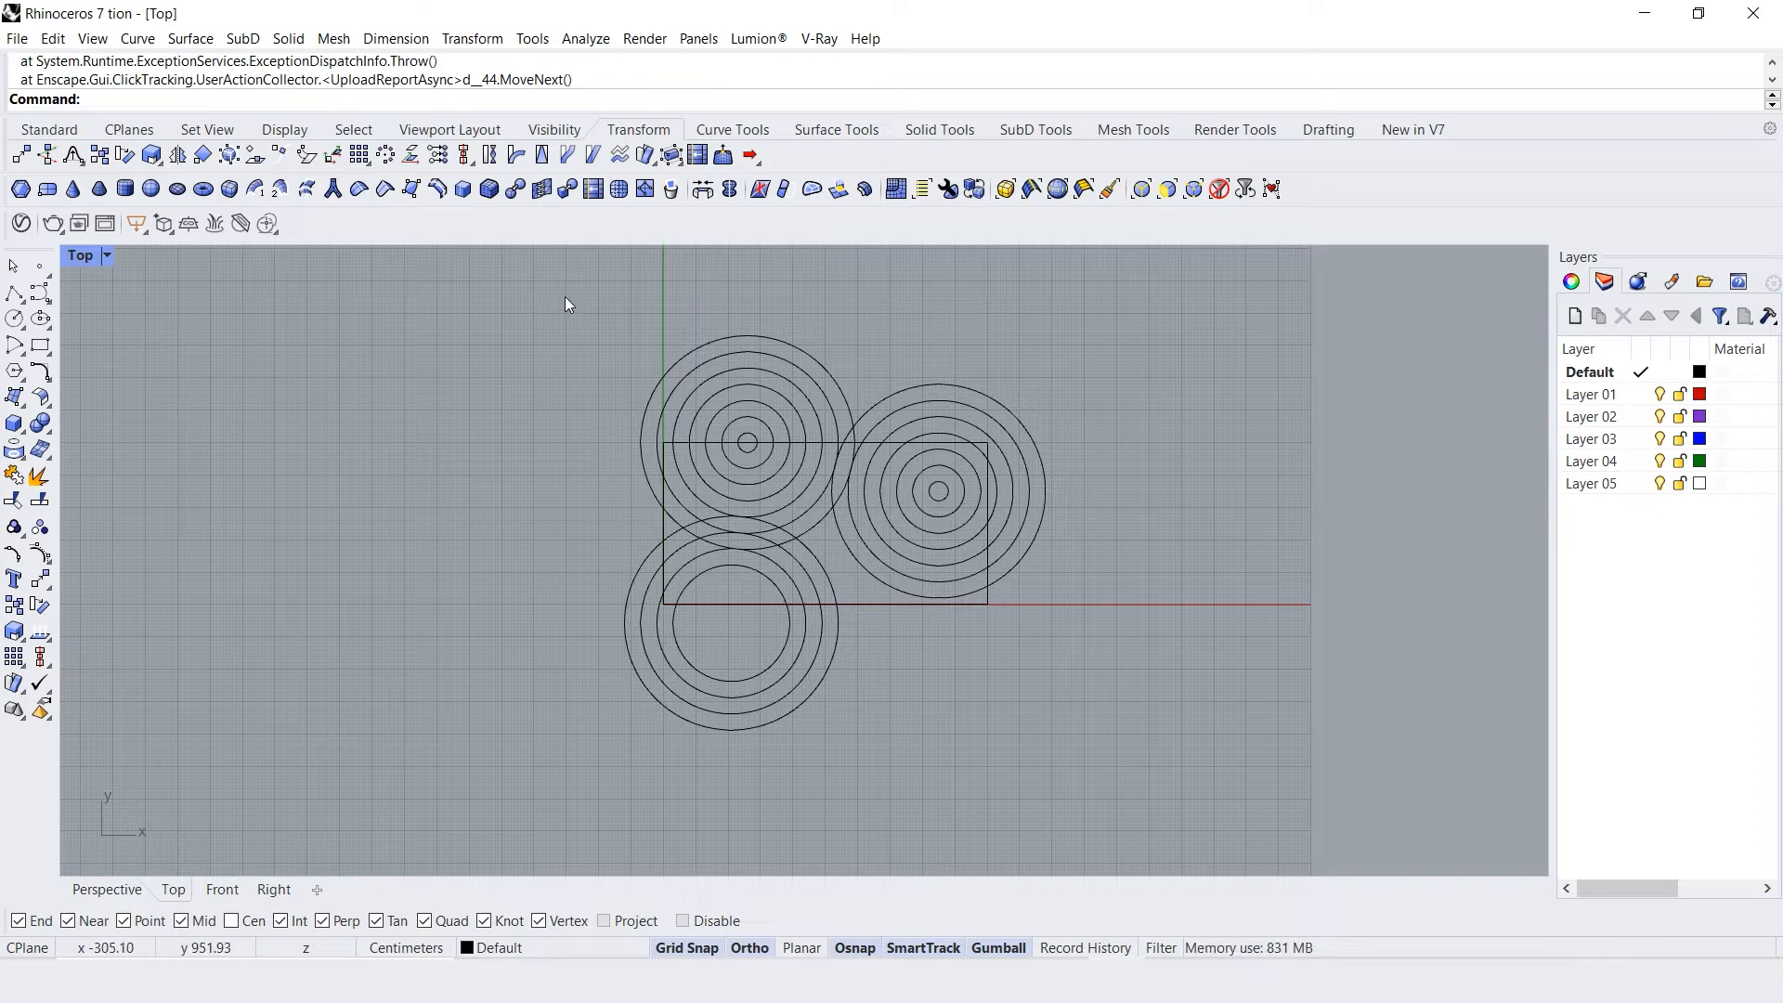
Pipe all the circles, leaving out the rectangle, with a radius of 20 cm and delete the source circles
drag(433, 275, 1129, 777)
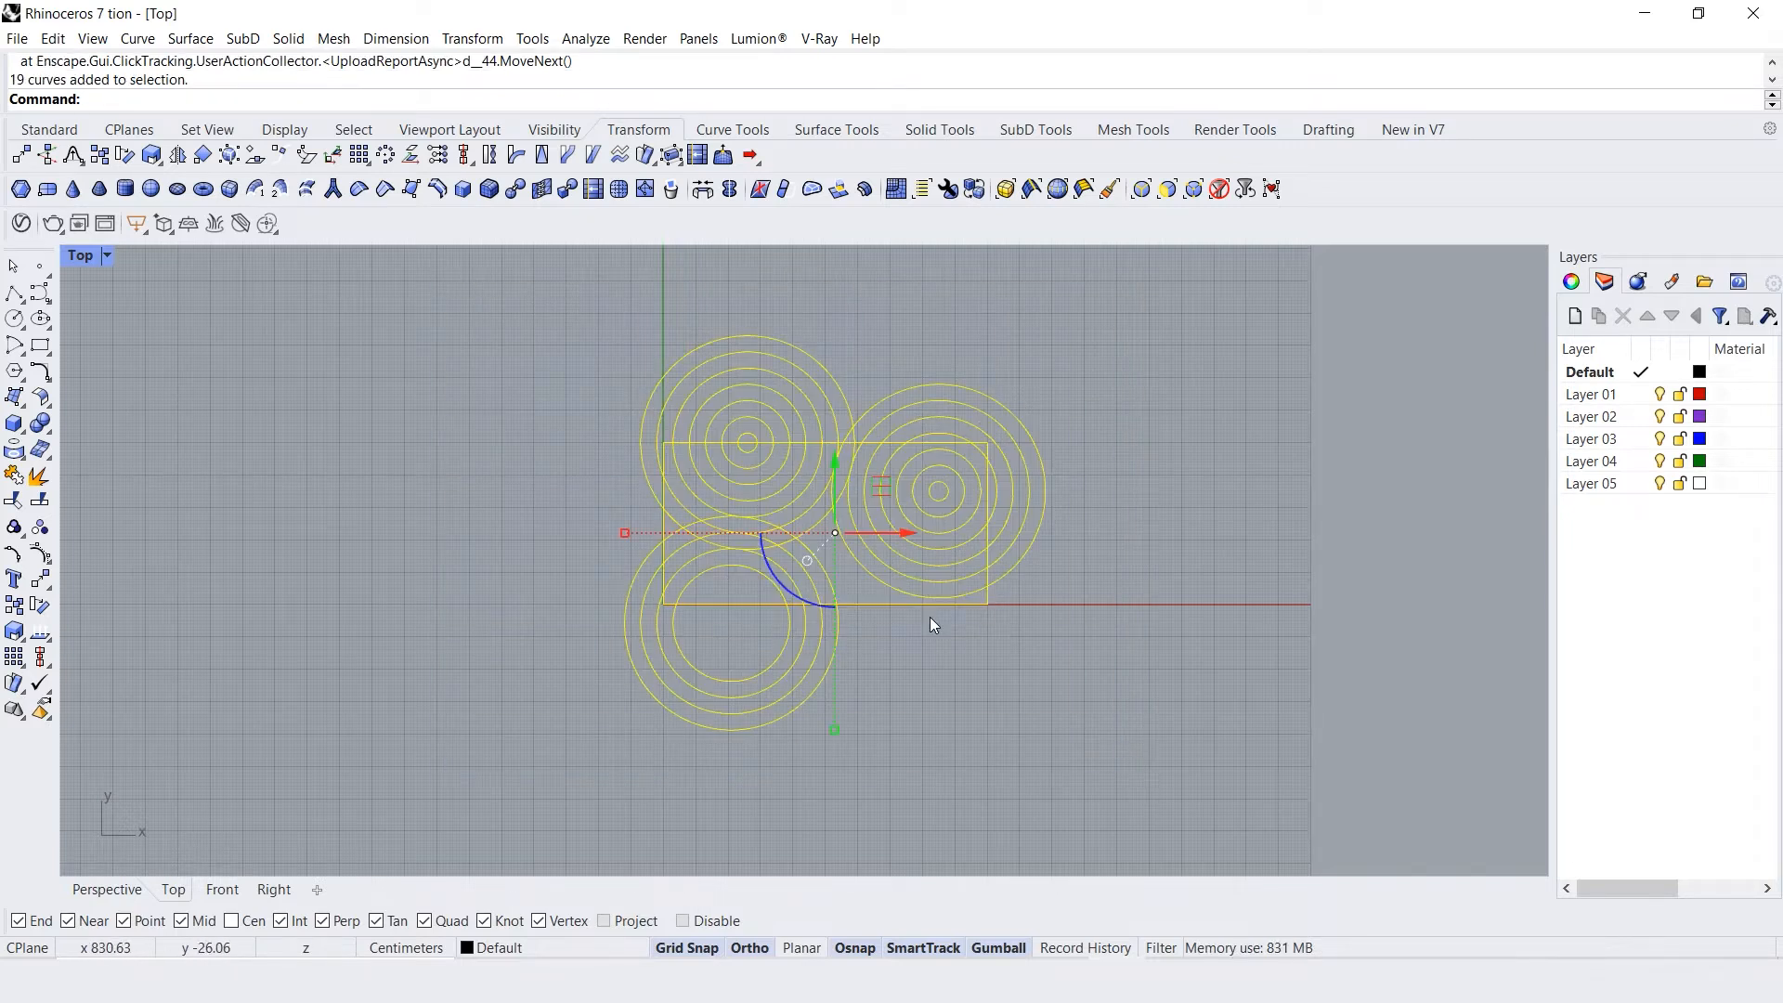
ctrl+click(873, 606)
text(Pipe)
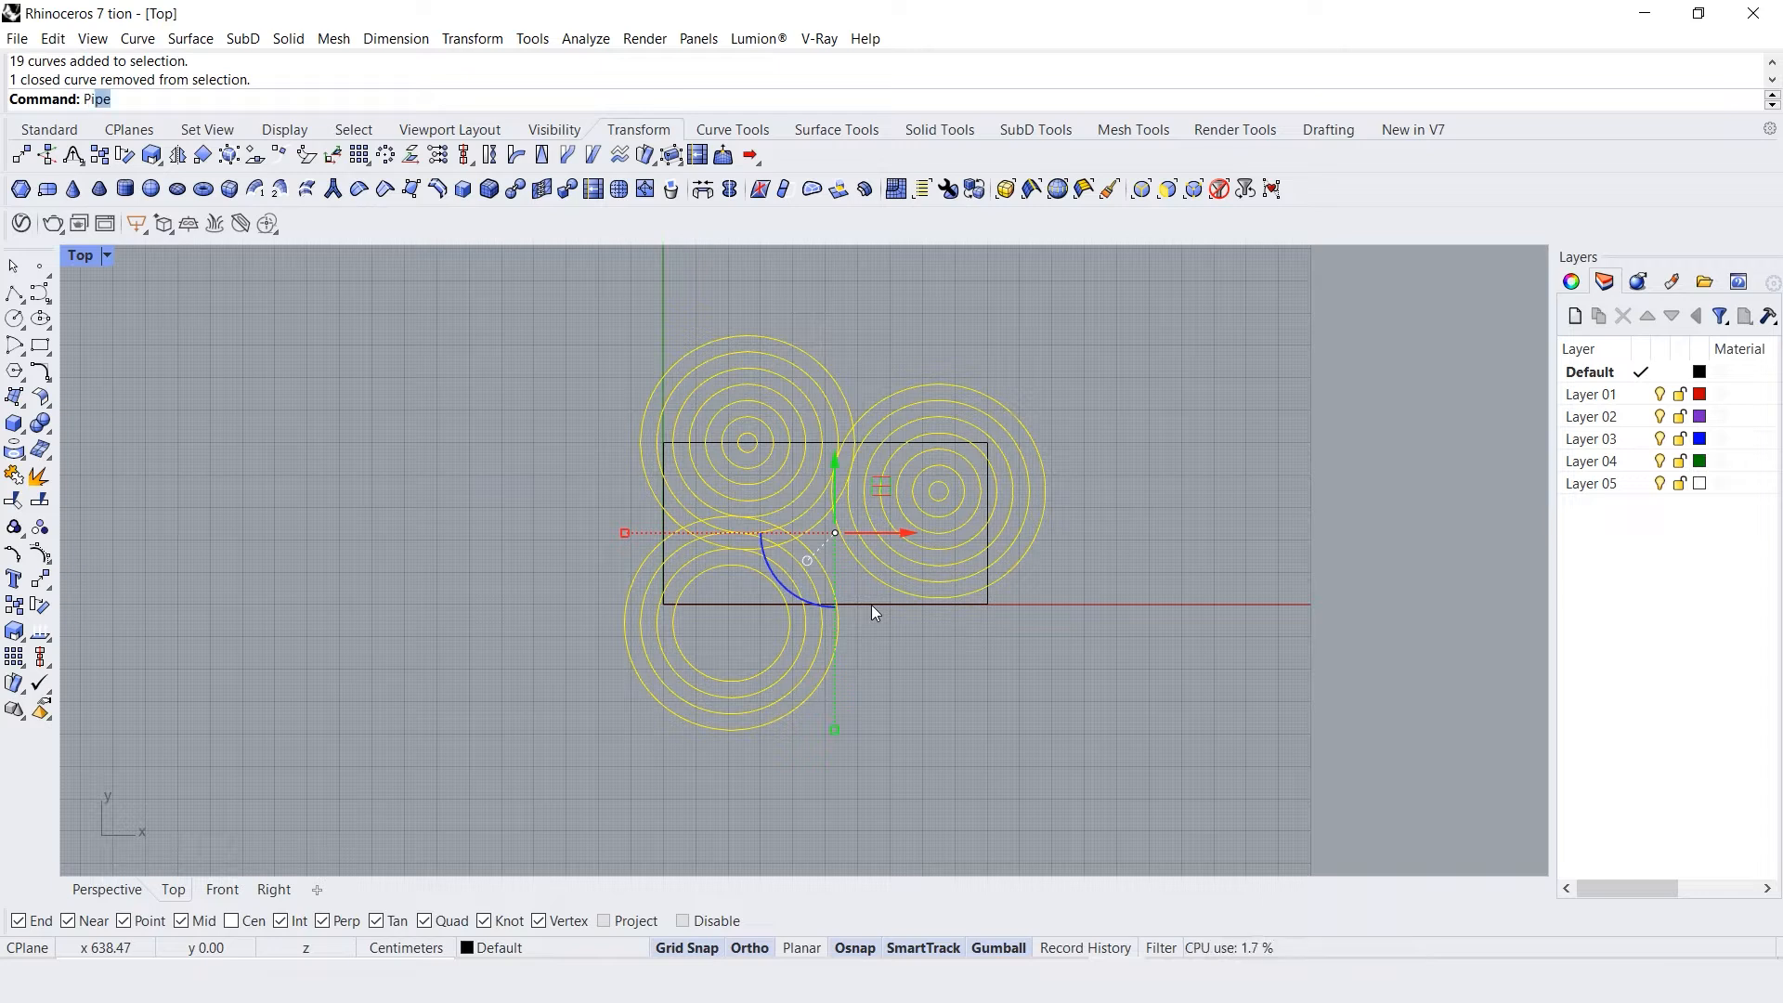
key(Return)
text(20)
key(Return)
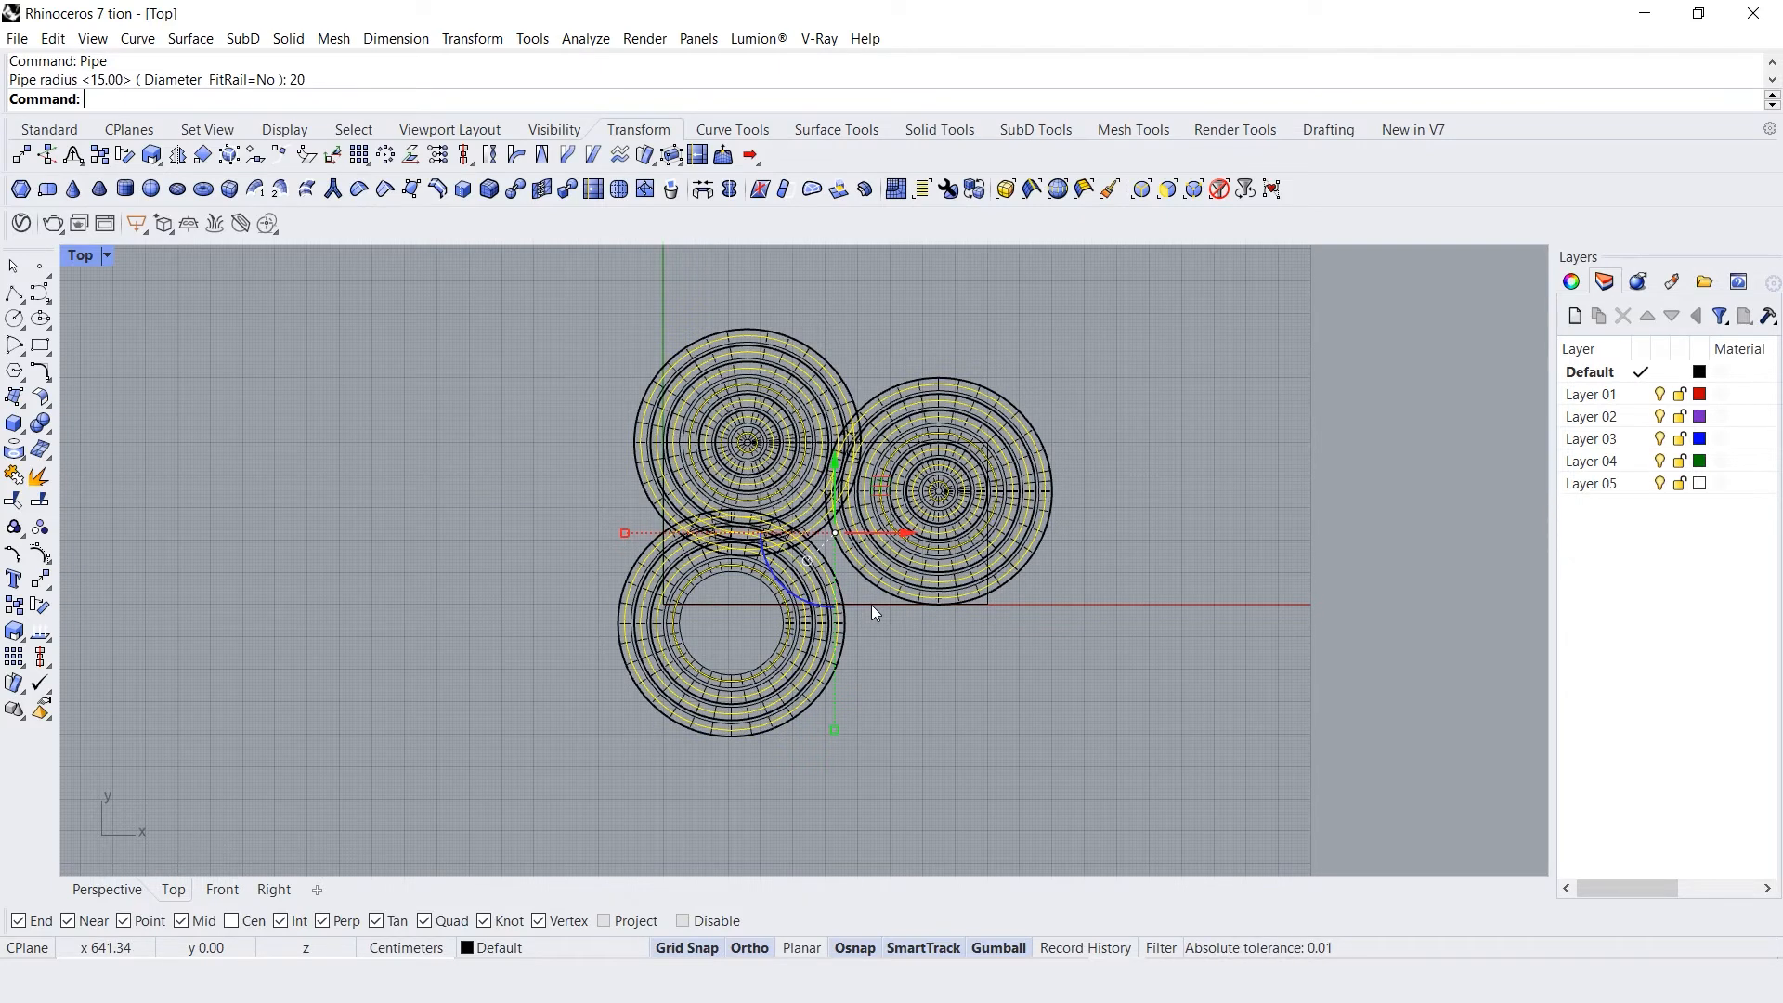
key(Delete)
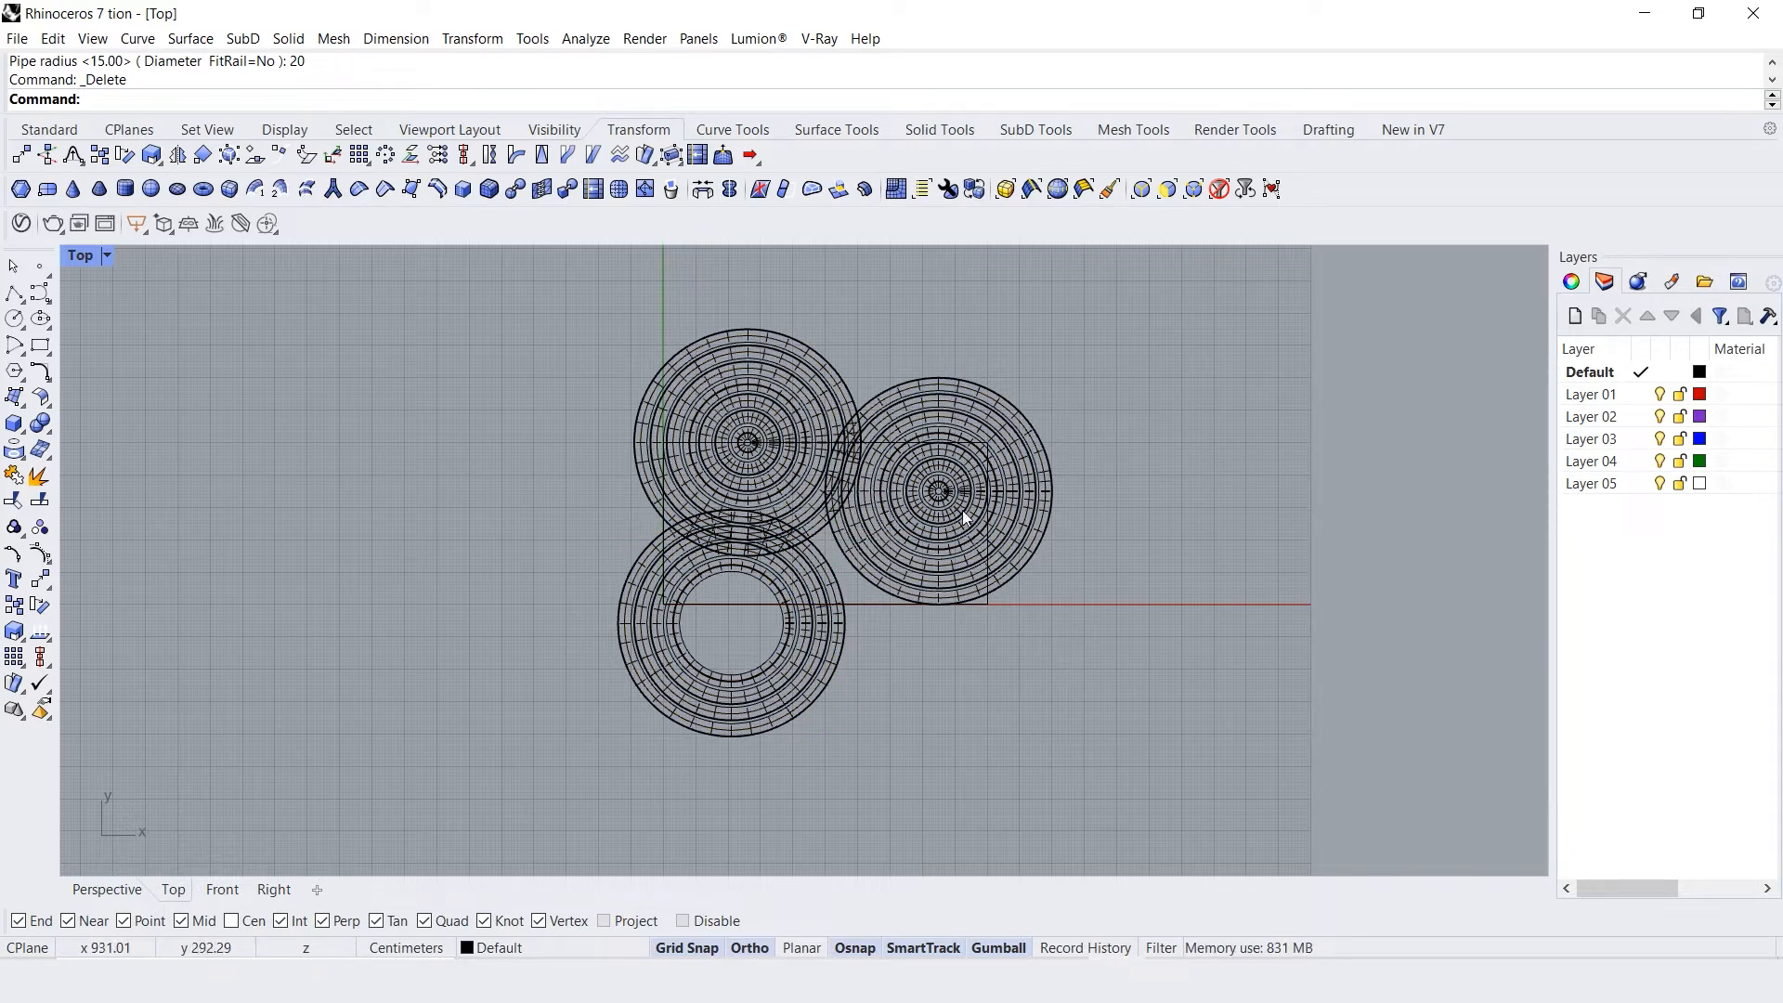
Try to drape a surface over the pipes within the rectangle
scroll(871, 450, up, 2)
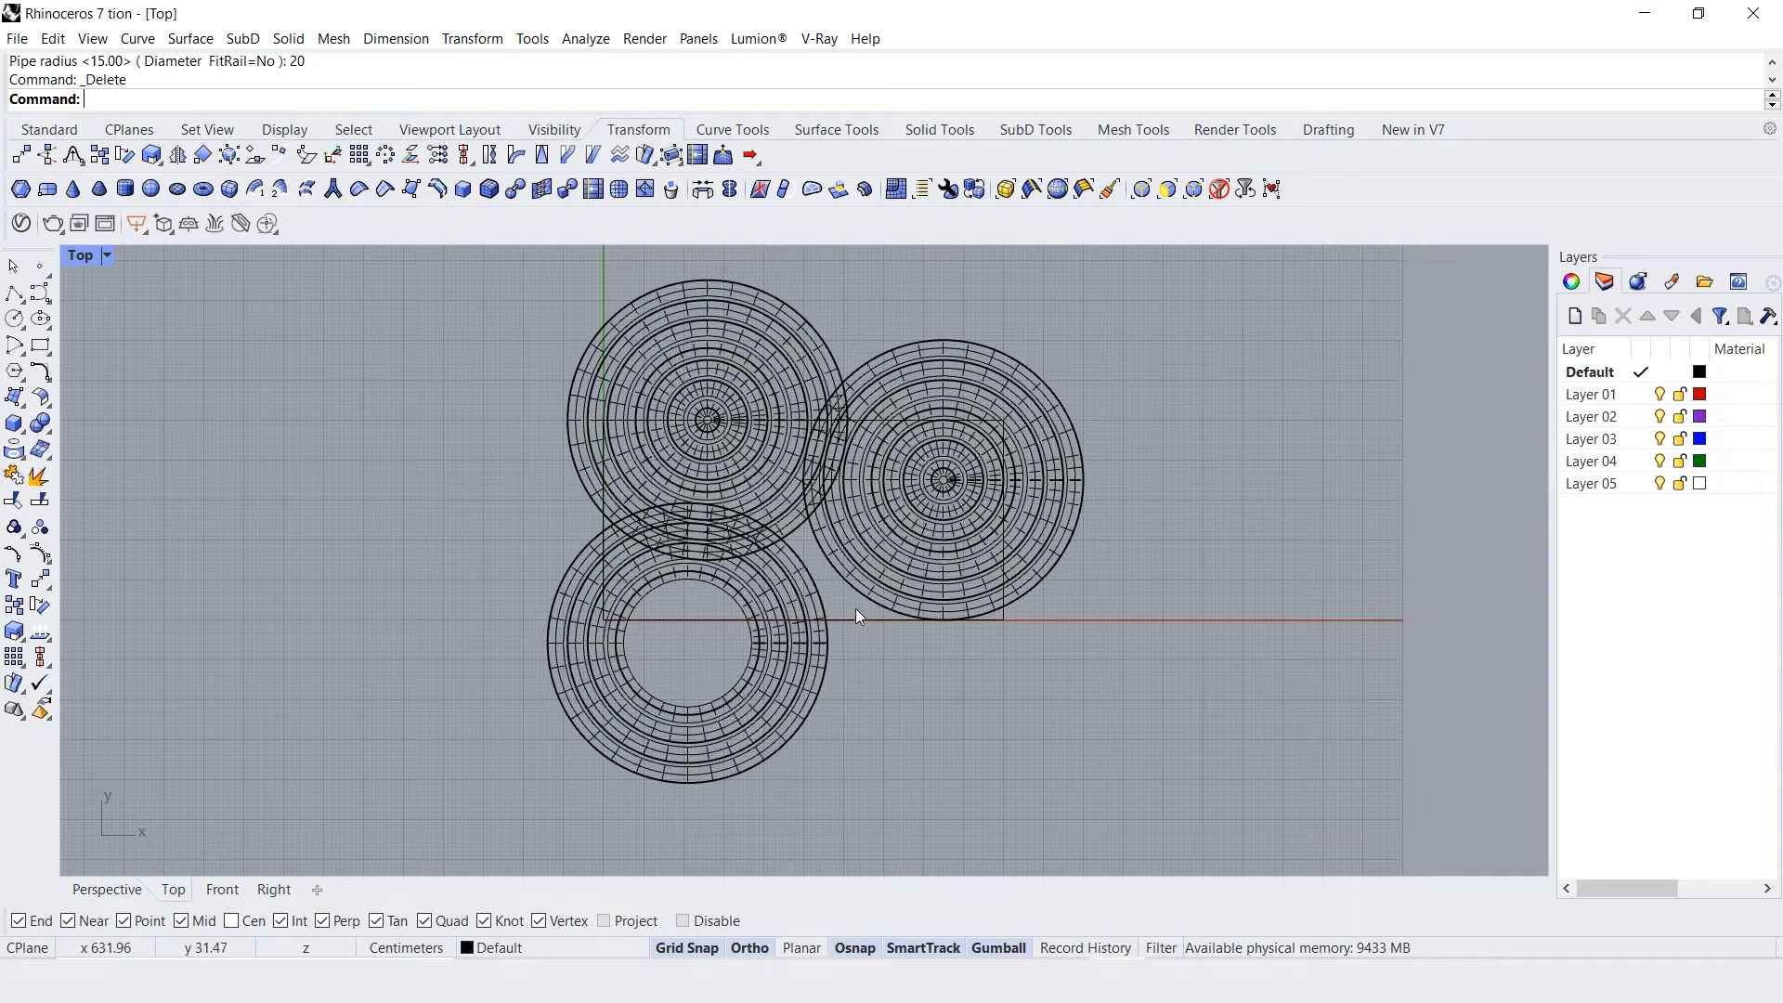
click(22, 405)
click(68, 409)
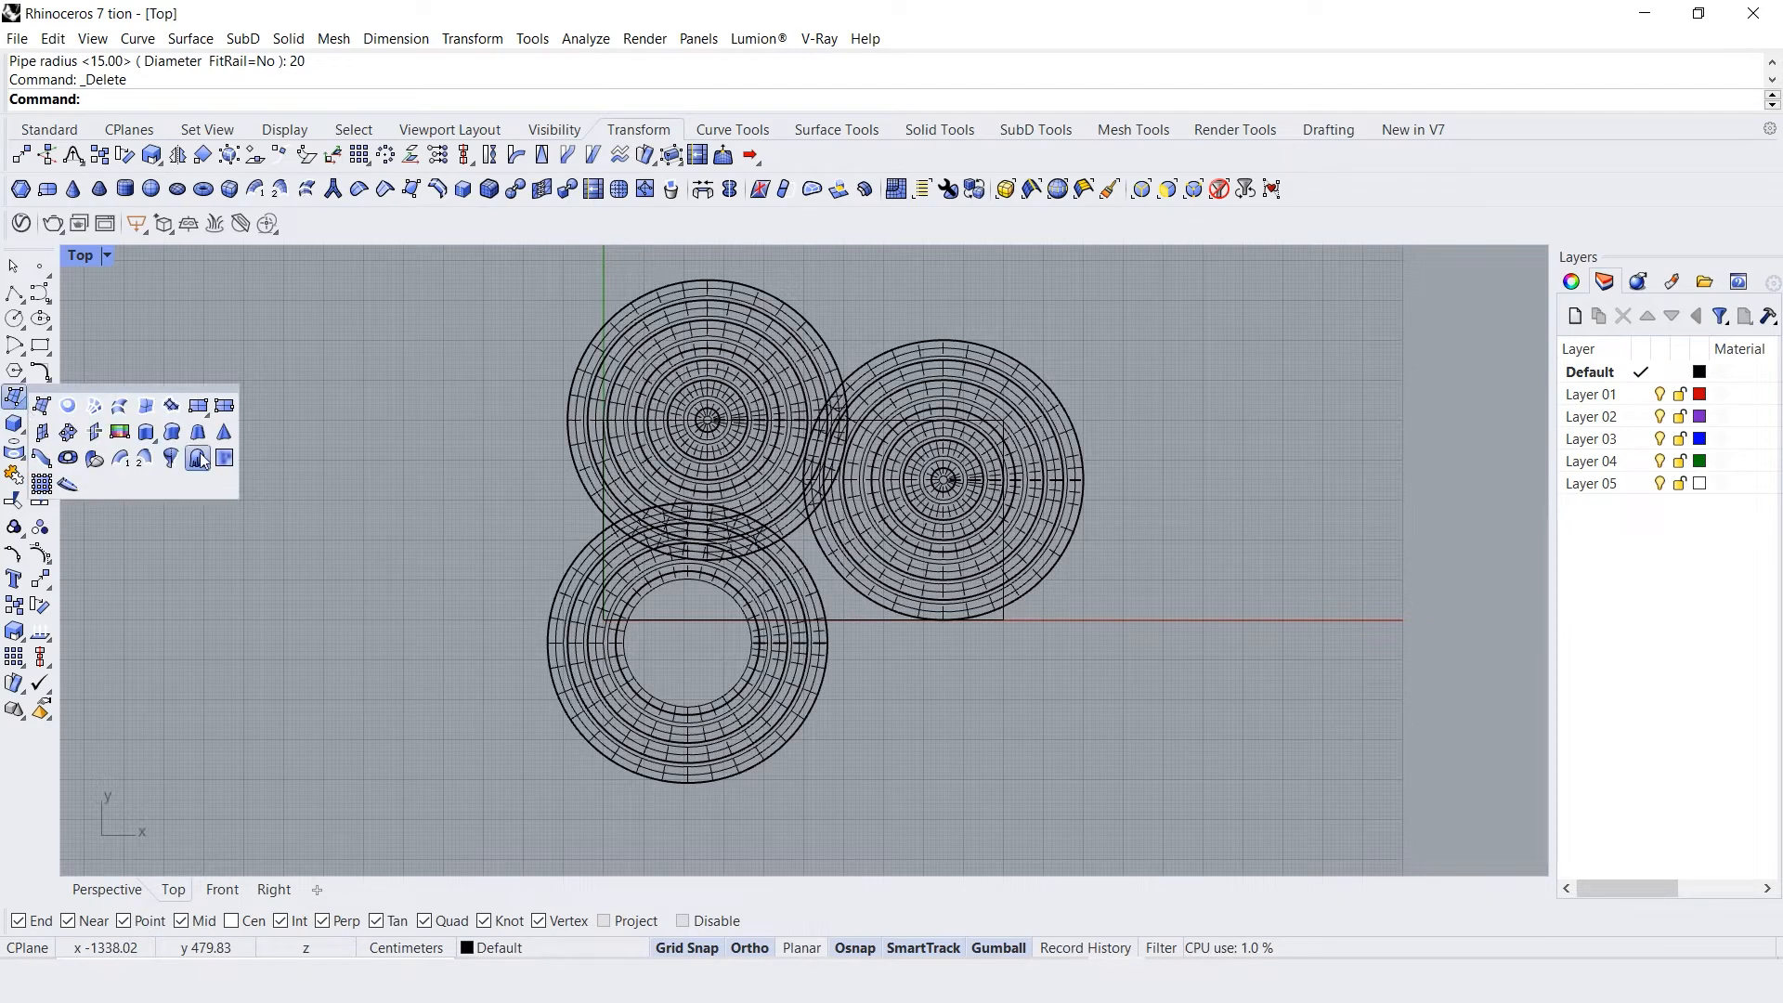
scroll(788, 462, up, 5)
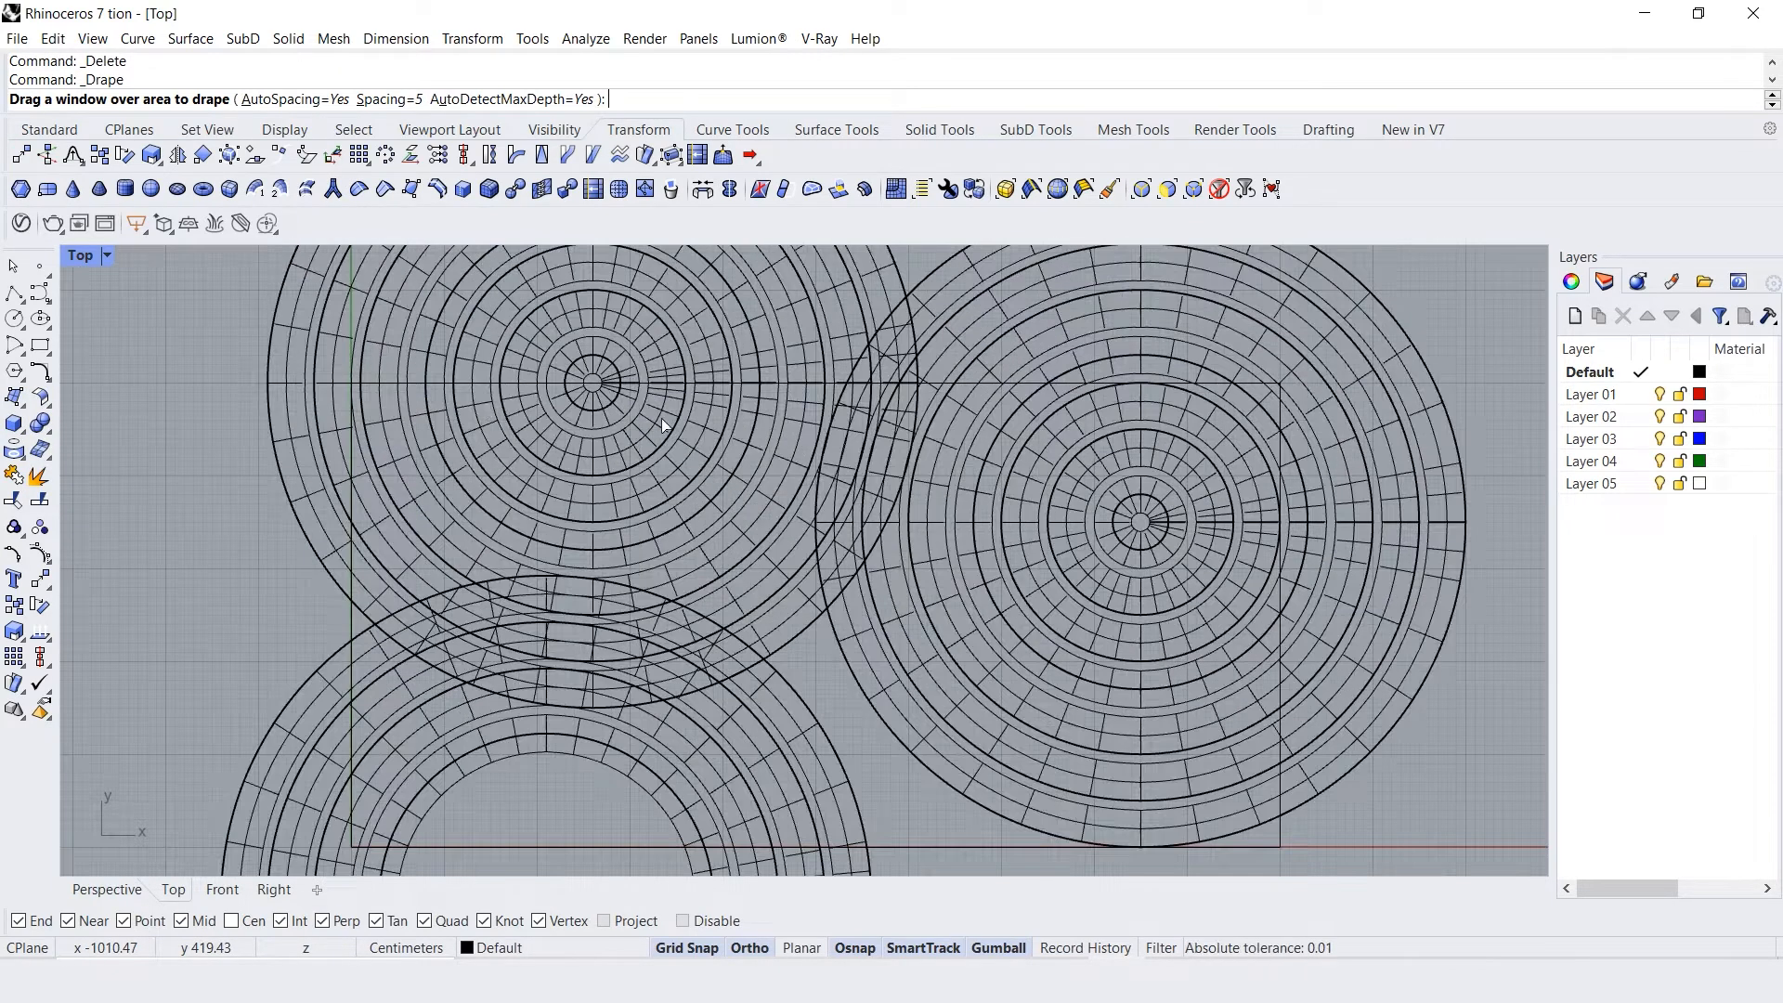
scroll(404, 510, down, 4)
scroll(978, 747, up, 6)
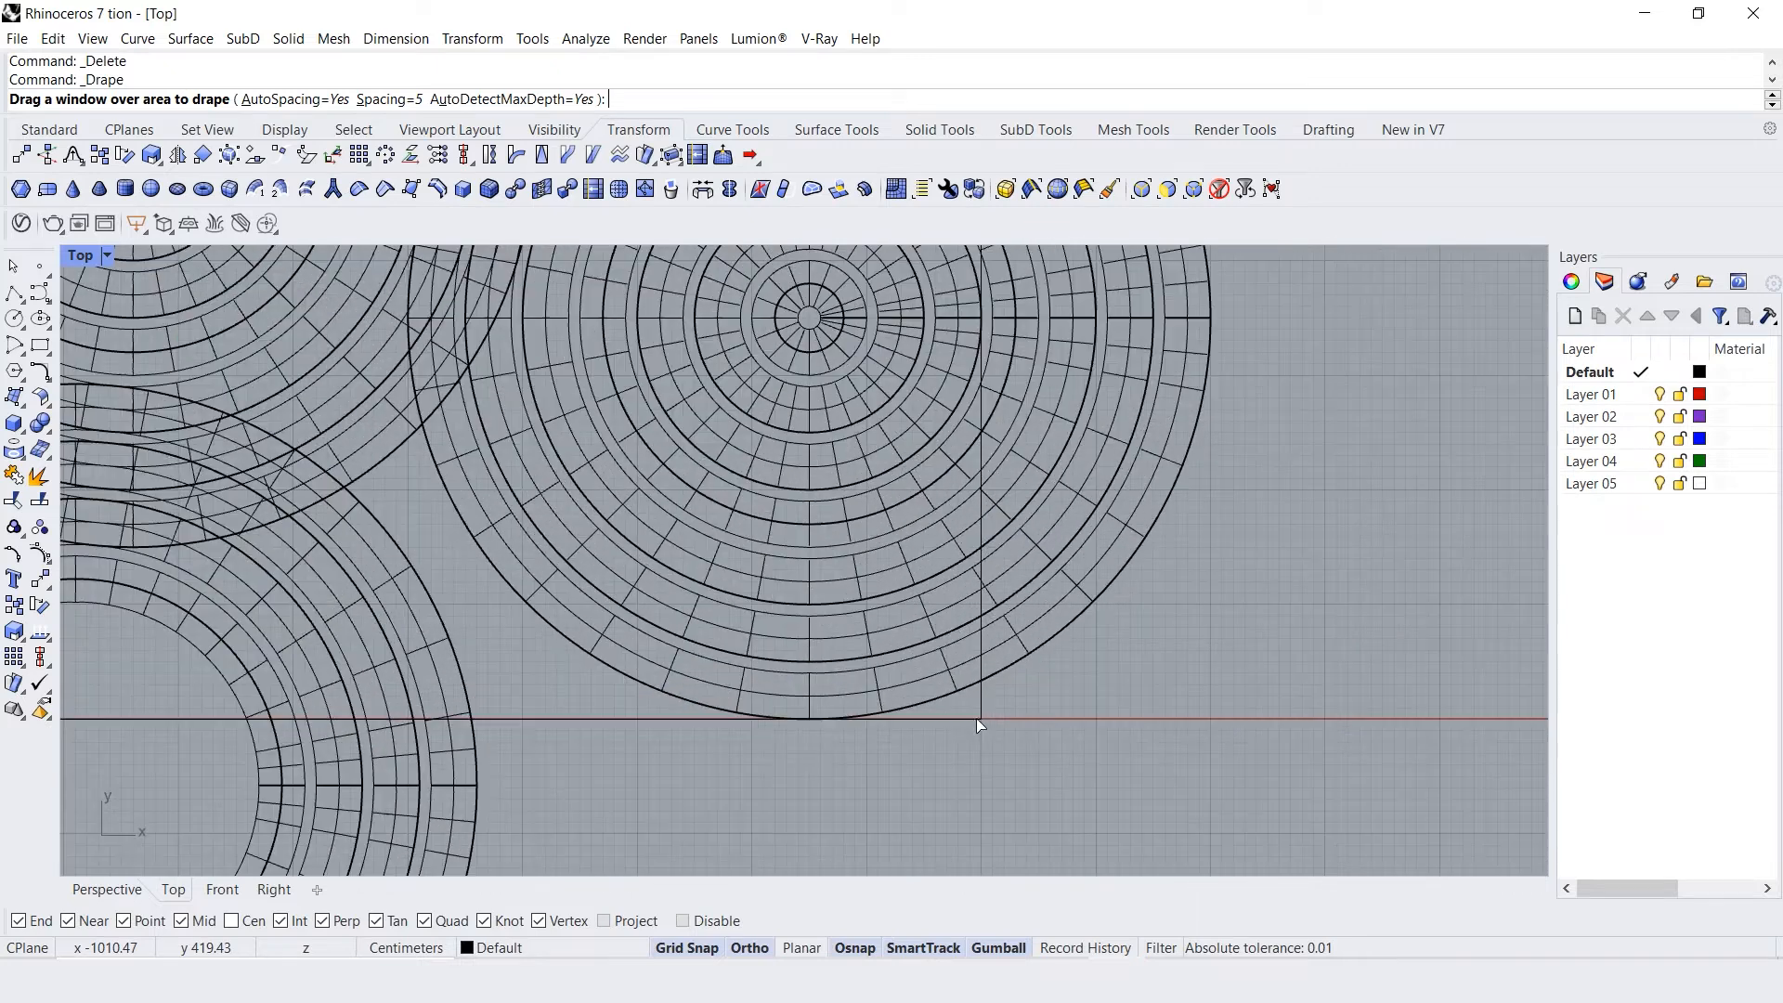
drag(981, 717, 338, 443)
scroll(899, 682, down, 4)
scroll(362, 435, up, 8)
scroll(363, 437, down, 3)
scroll(362, 437, up, 3)
scroll(360, 435, down, 2)
scroll(356, 422, down, 5)
scroll(351, 428, down, 3)
scroll(346, 723, up, 1)
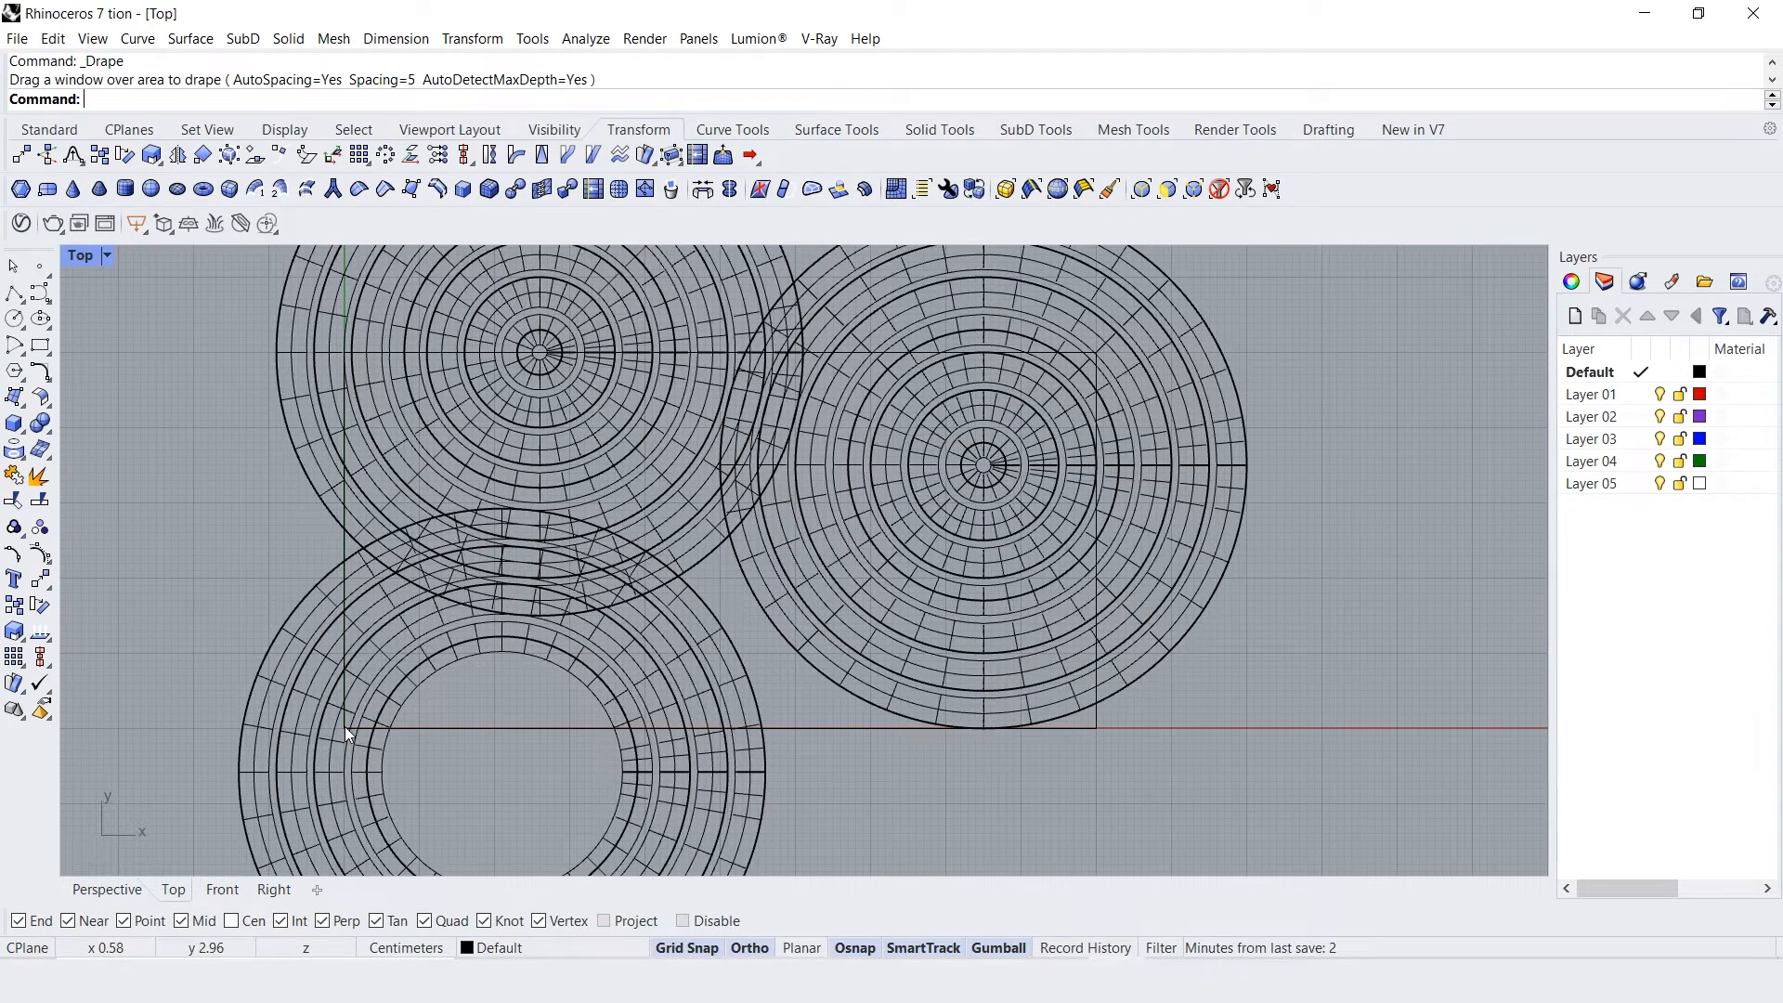
click(344, 726)
drag(344, 727, 561, 628)
key(Escape)
Run Drape again over the pipes, with the drape window spanning the rectangle from its lower-left to its upper-right corner
click(839, 780)
key(Return)
drag(529, 661, 1098, 349)
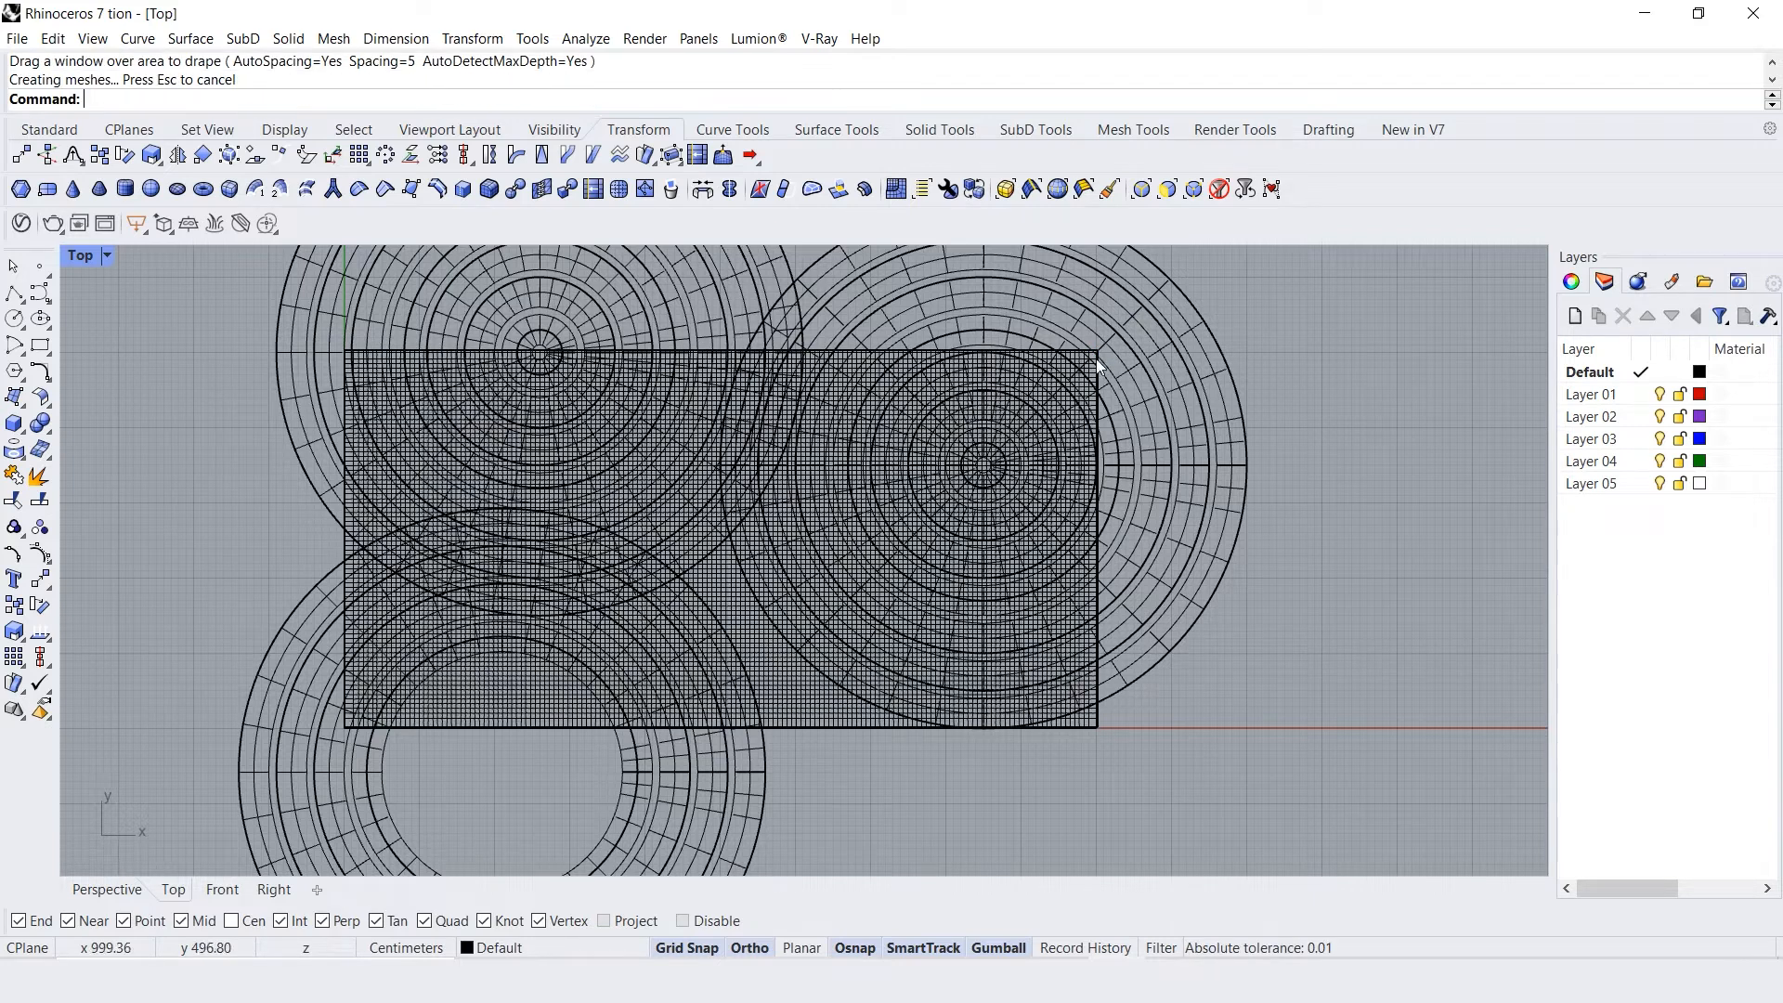
Delete all the pipes in the three circle sets, keeping the draped surface, and switch to the Perspective view
scroll(739, 646, down, 1)
scroll(739, 645, down, 1)
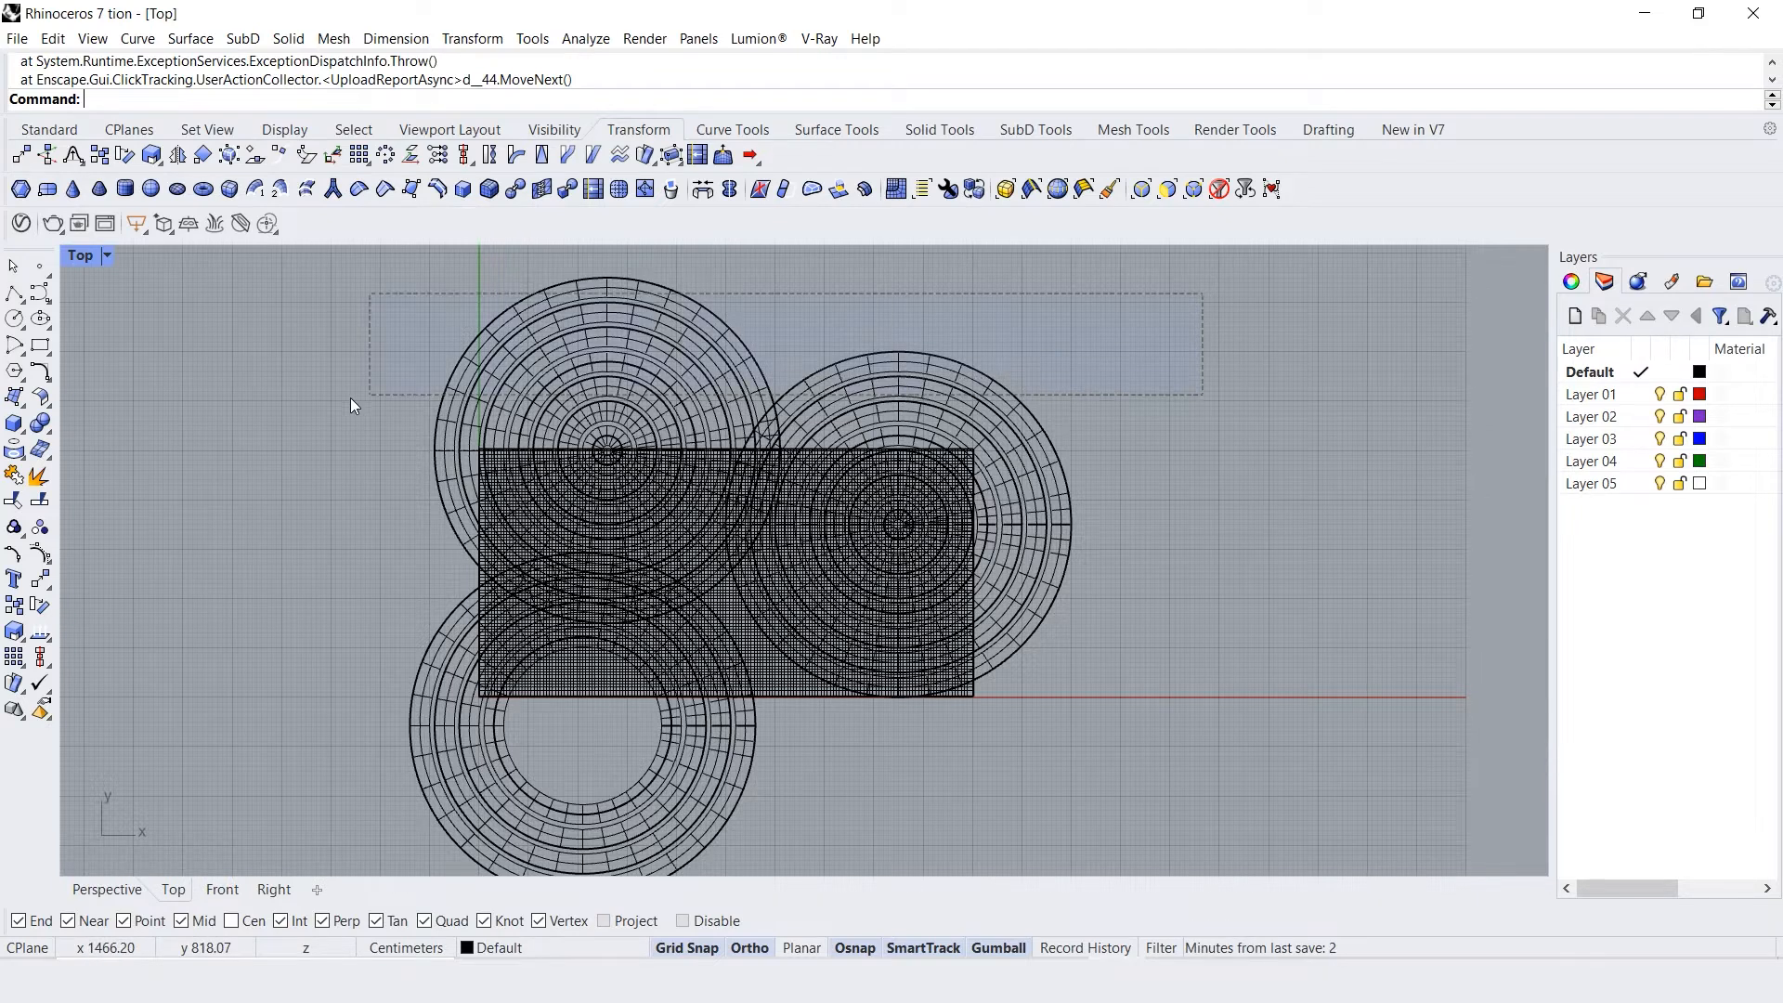
drag(369, 394, 344, 402)
key(Delete)
drag(427, 270, 727, 525)
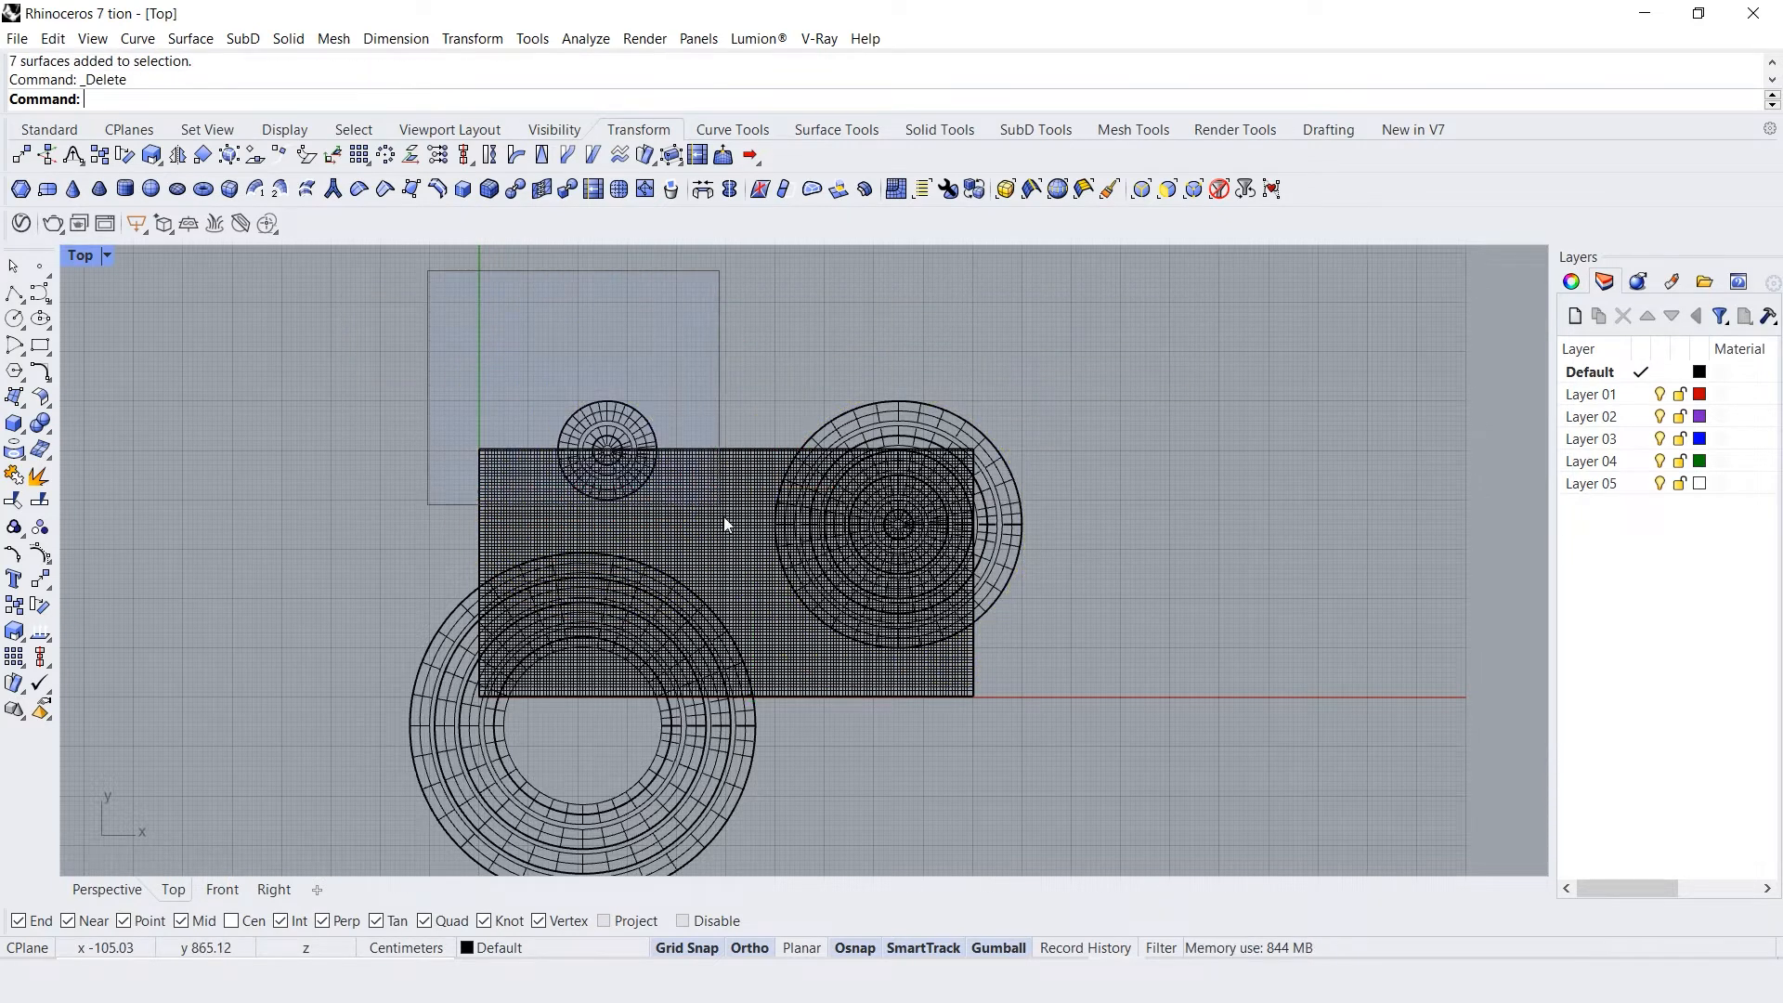
key(Delete)
drag(725, 307, 1126, 745)
key(Delete)
drag(357, 527, 700, 828)
scroll(541, 650, down, 6)
key(Delete)
scroll(651, 624, up, 2)
scroll(641, 648, up, 3)
click(106, 889)
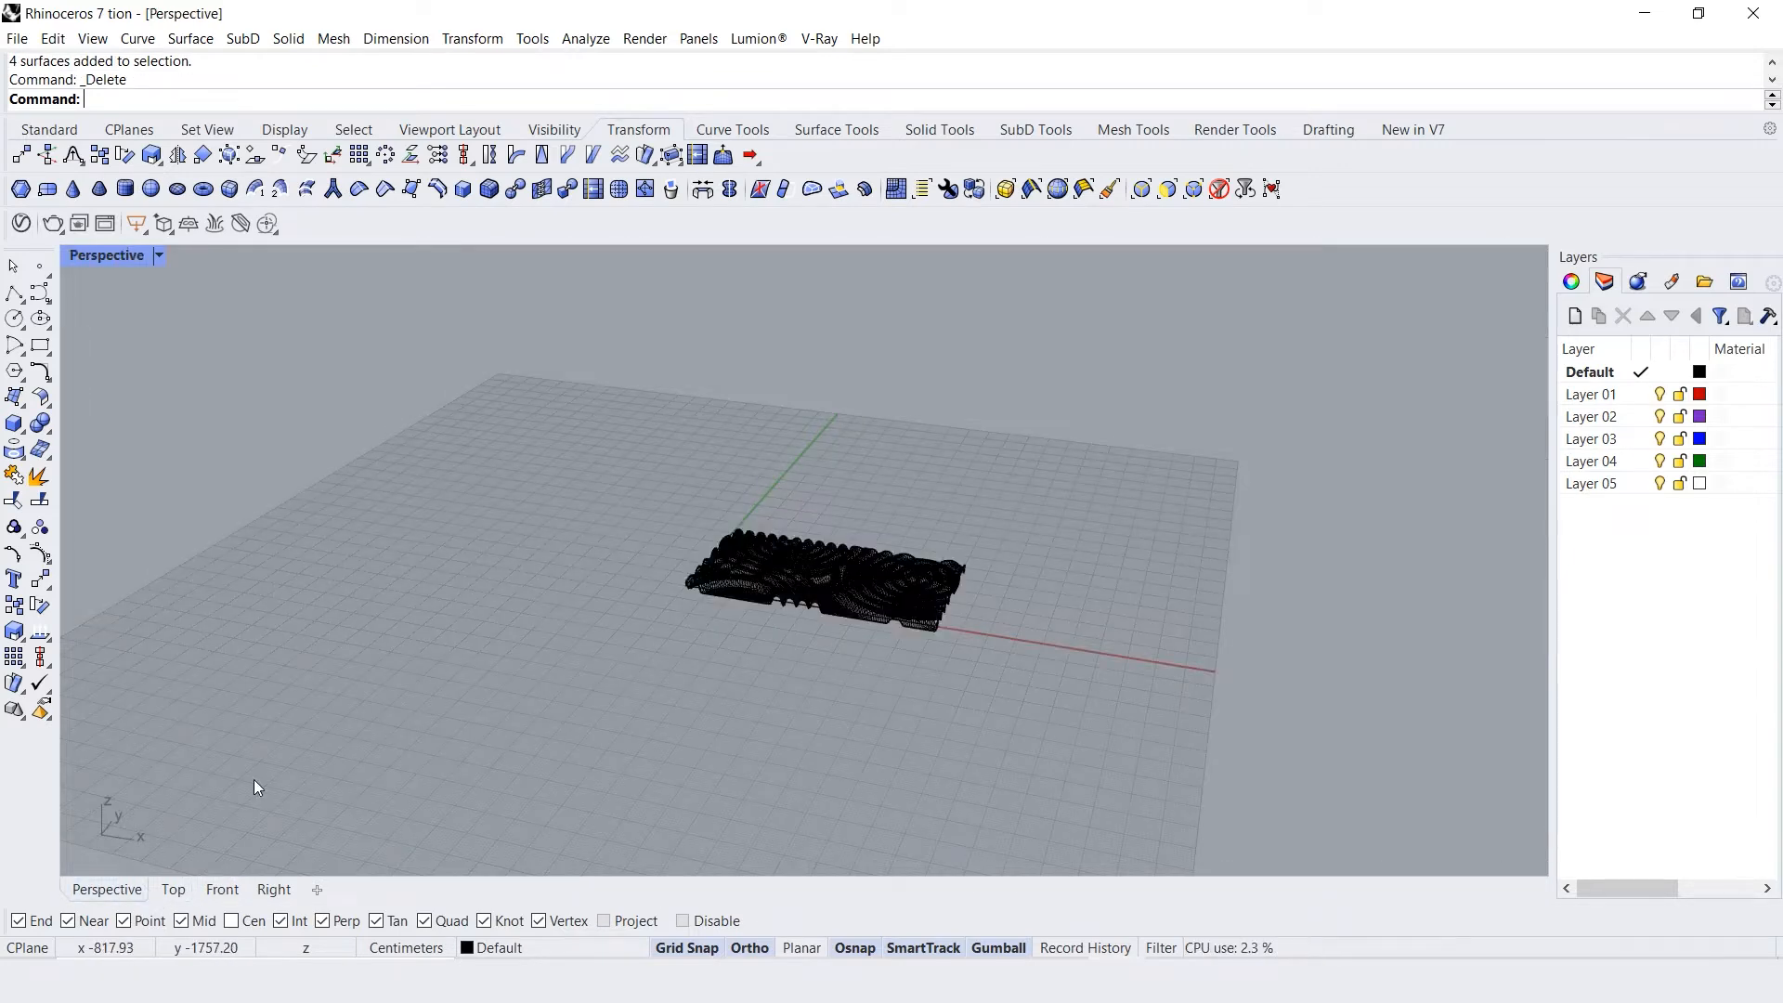
Set the Perspective view's display mode to Shaded to show the draped surface
scroll(849, 600, up, 8)
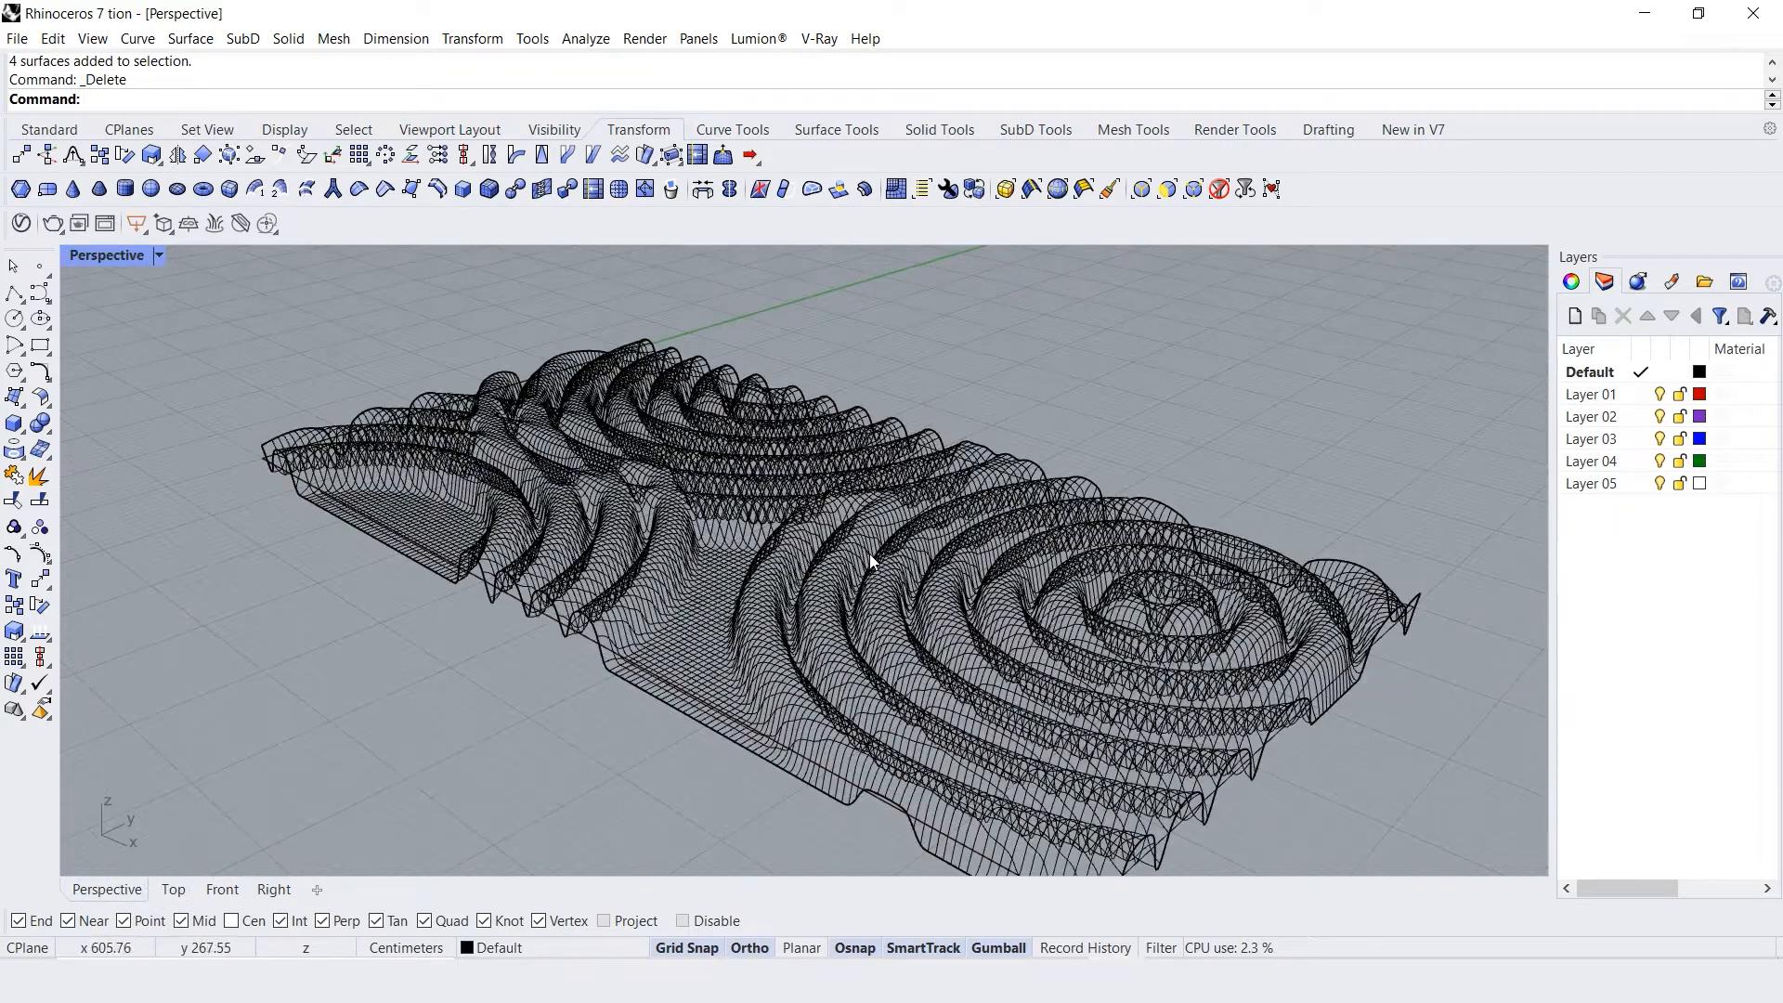
click(159, 254)
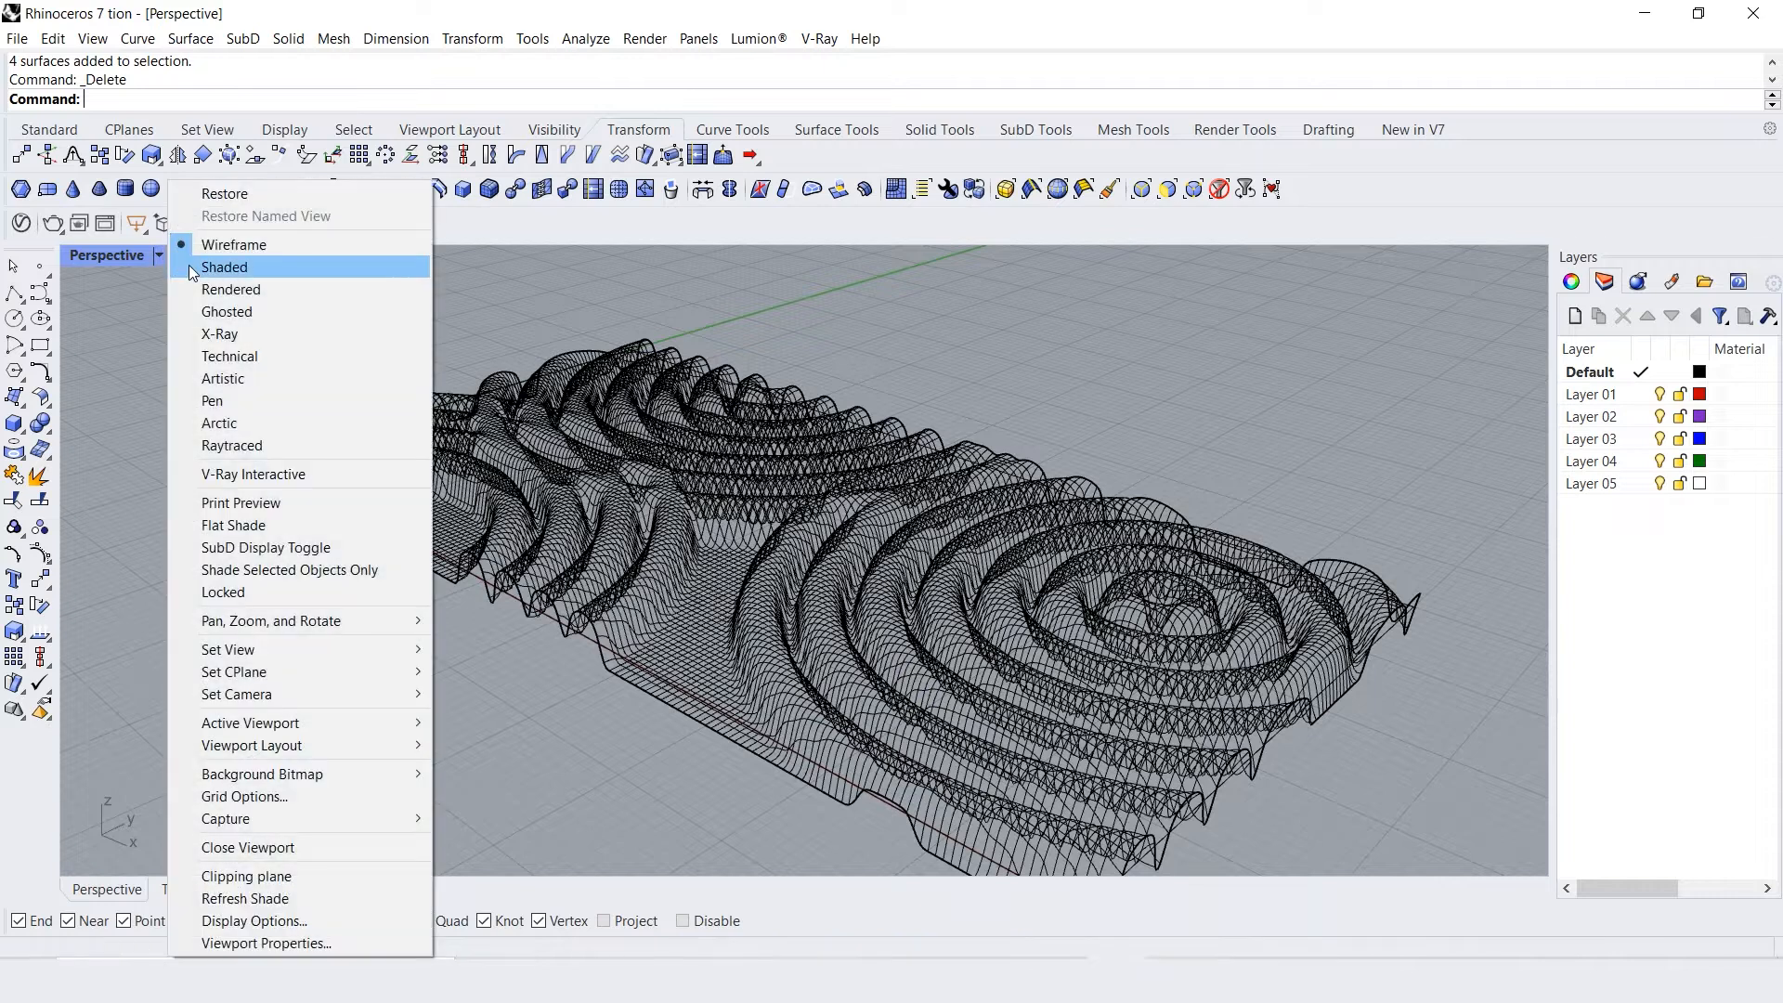
click(224, 268)
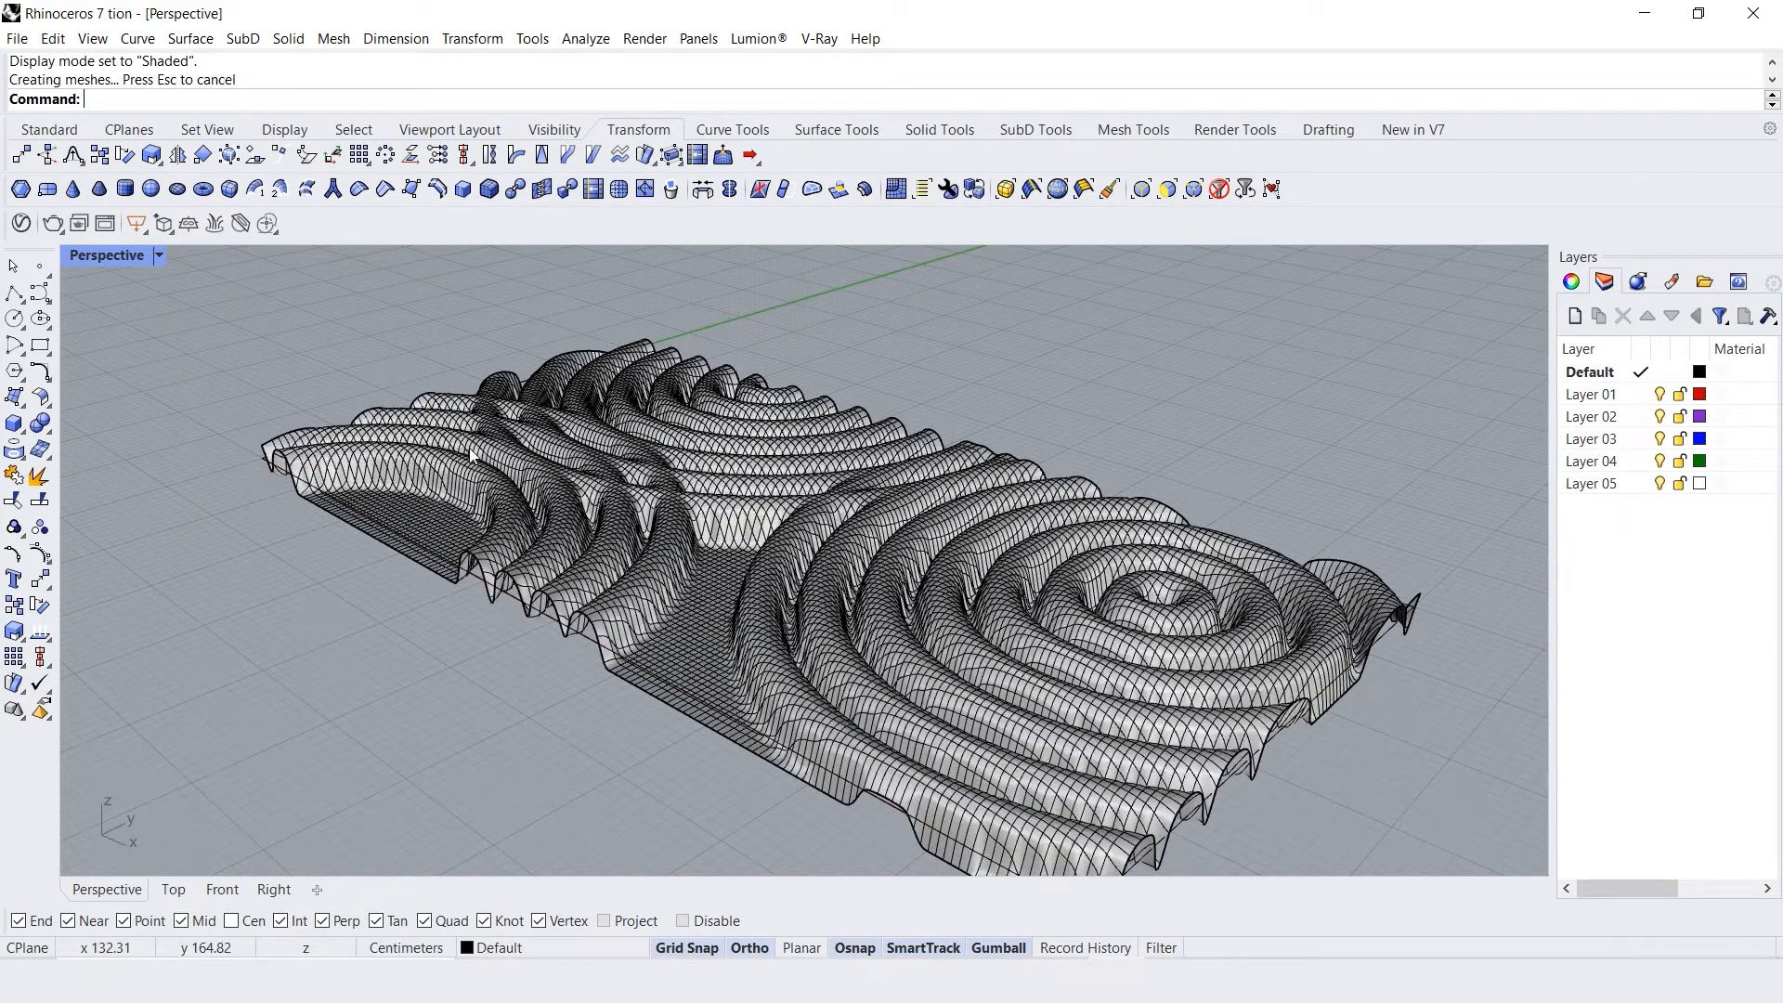
Extrude the draped surface straight down in the Front view to give it thickness
scroll(471, 455, down, 4)
right_drag(555, 492, 583, 530)
click(510, 613)
click(225, 888)
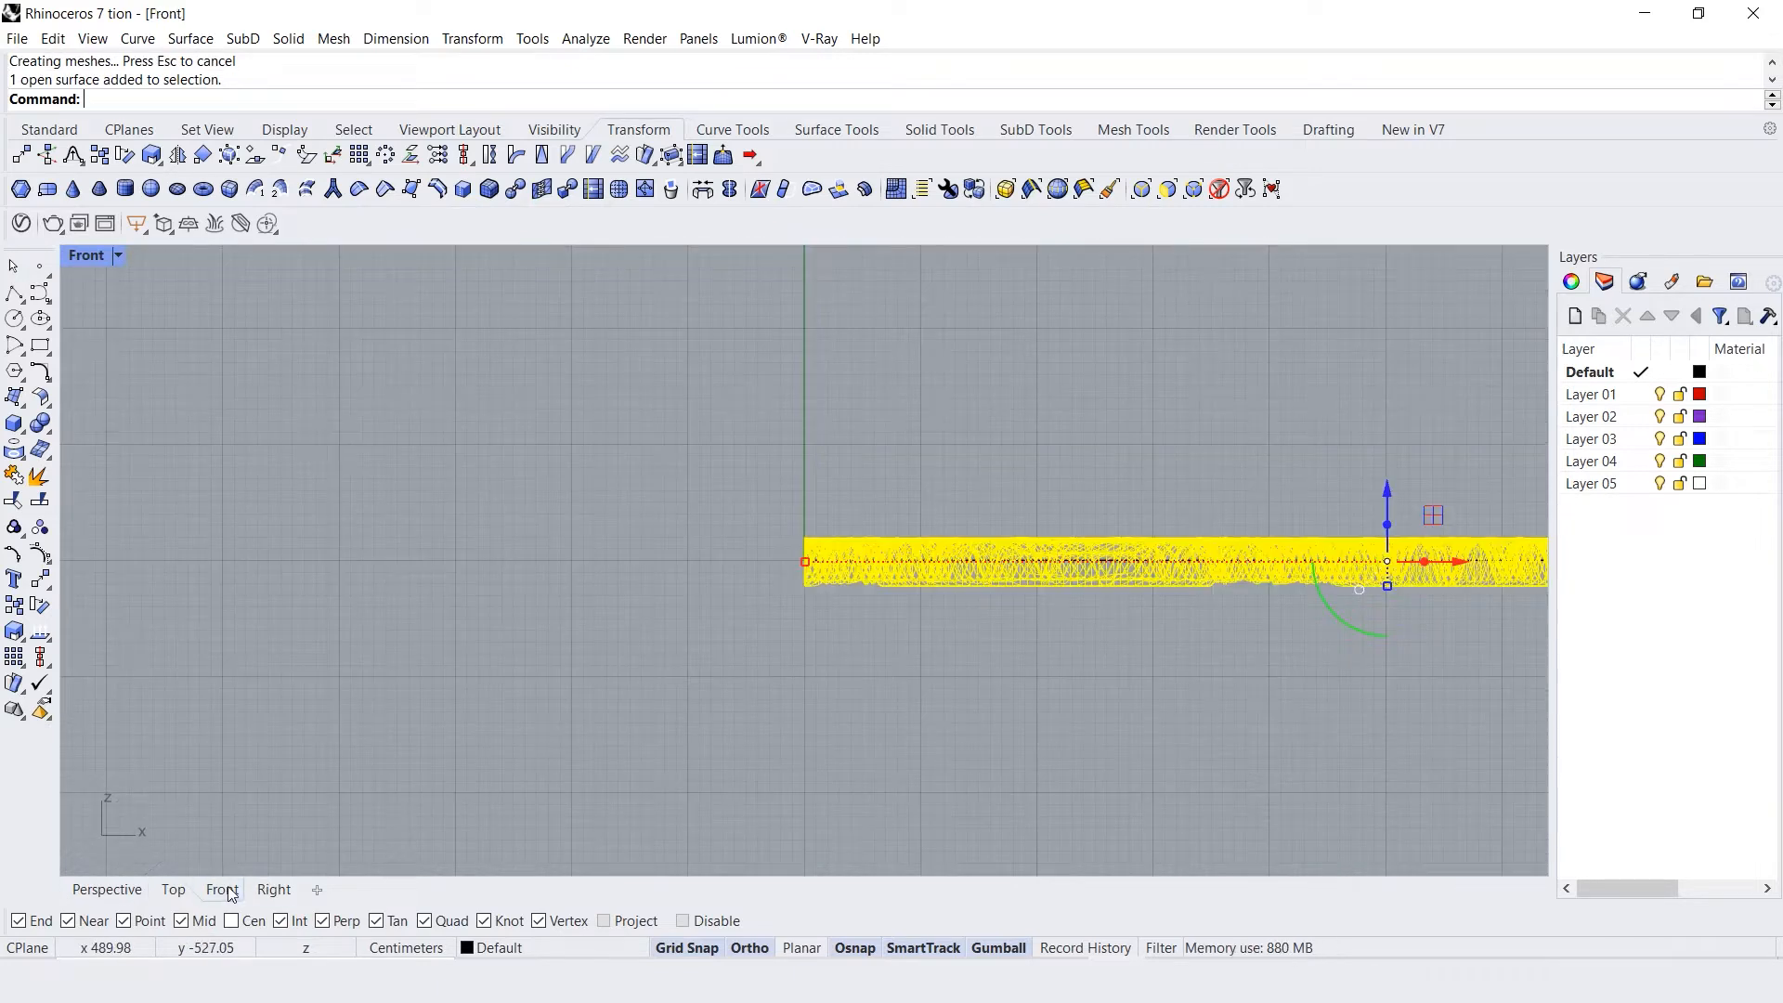
scroll(431, 570, down, 6)
scroll(739, 594, up, 4)
drag(1034, 518, 1034, 583)
scroll(573, 633, down, 5)
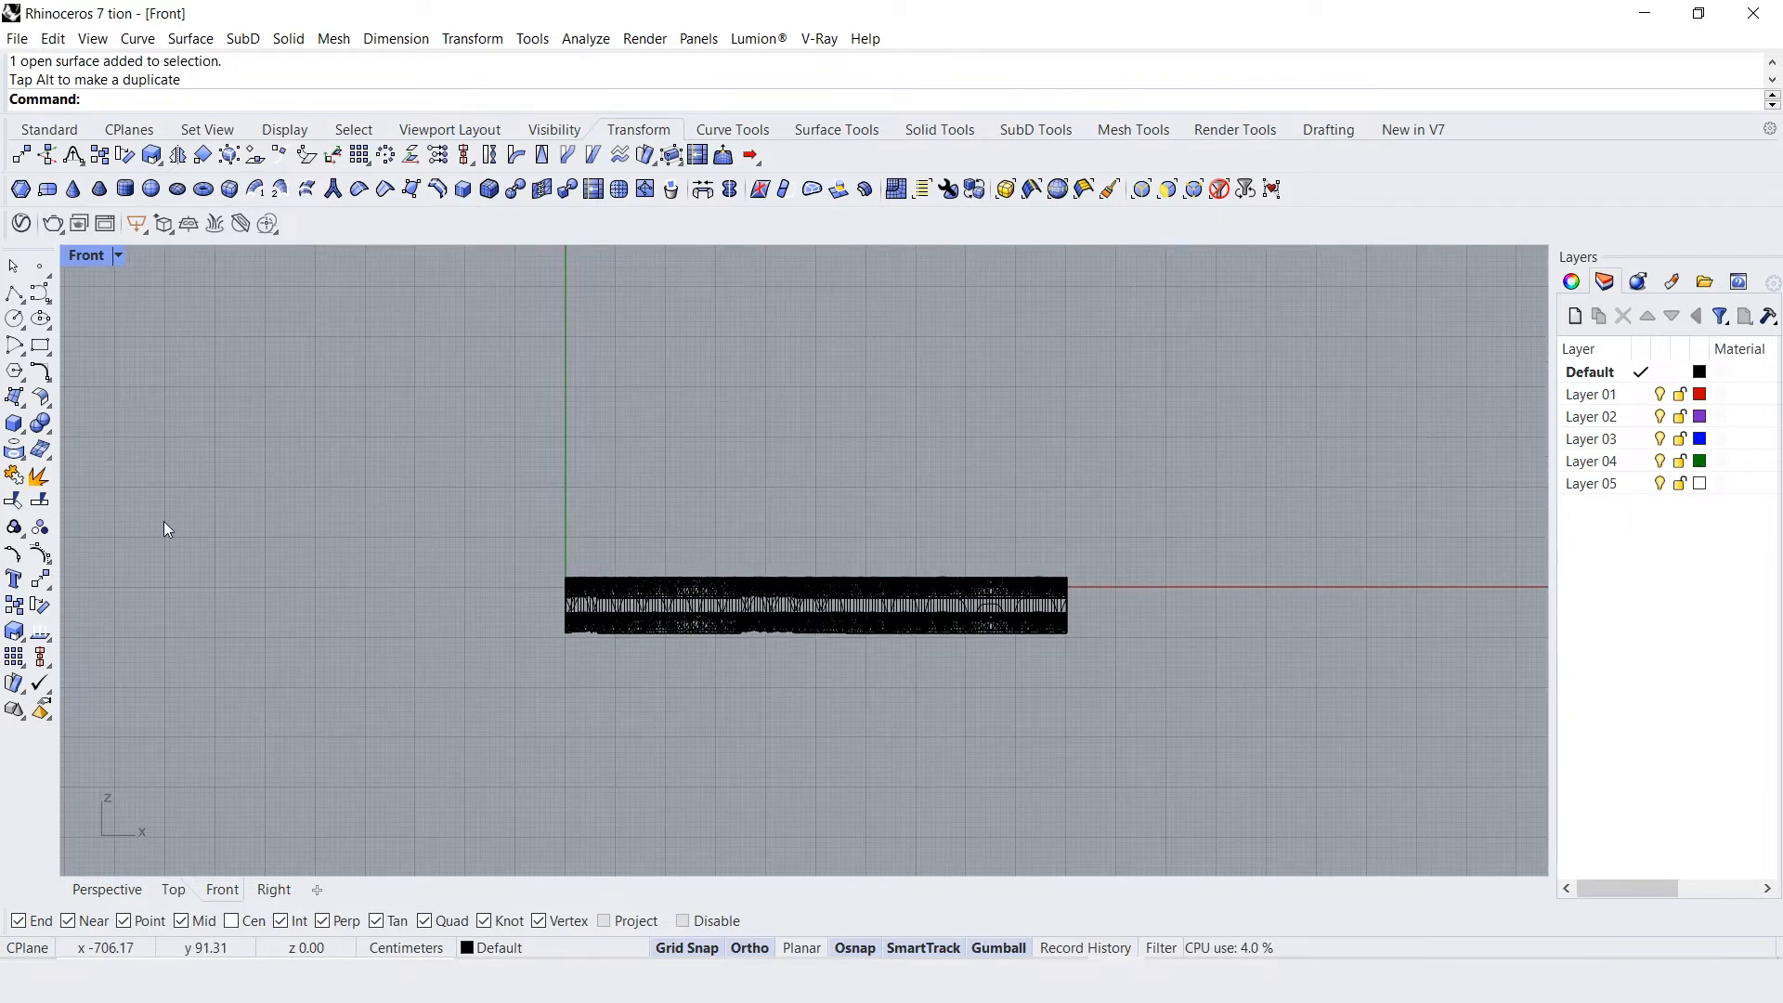
Draw a box across the lower part of the panel, about 1090 cm wide, 120 cm high and 660 cm deep
click(41, 350)
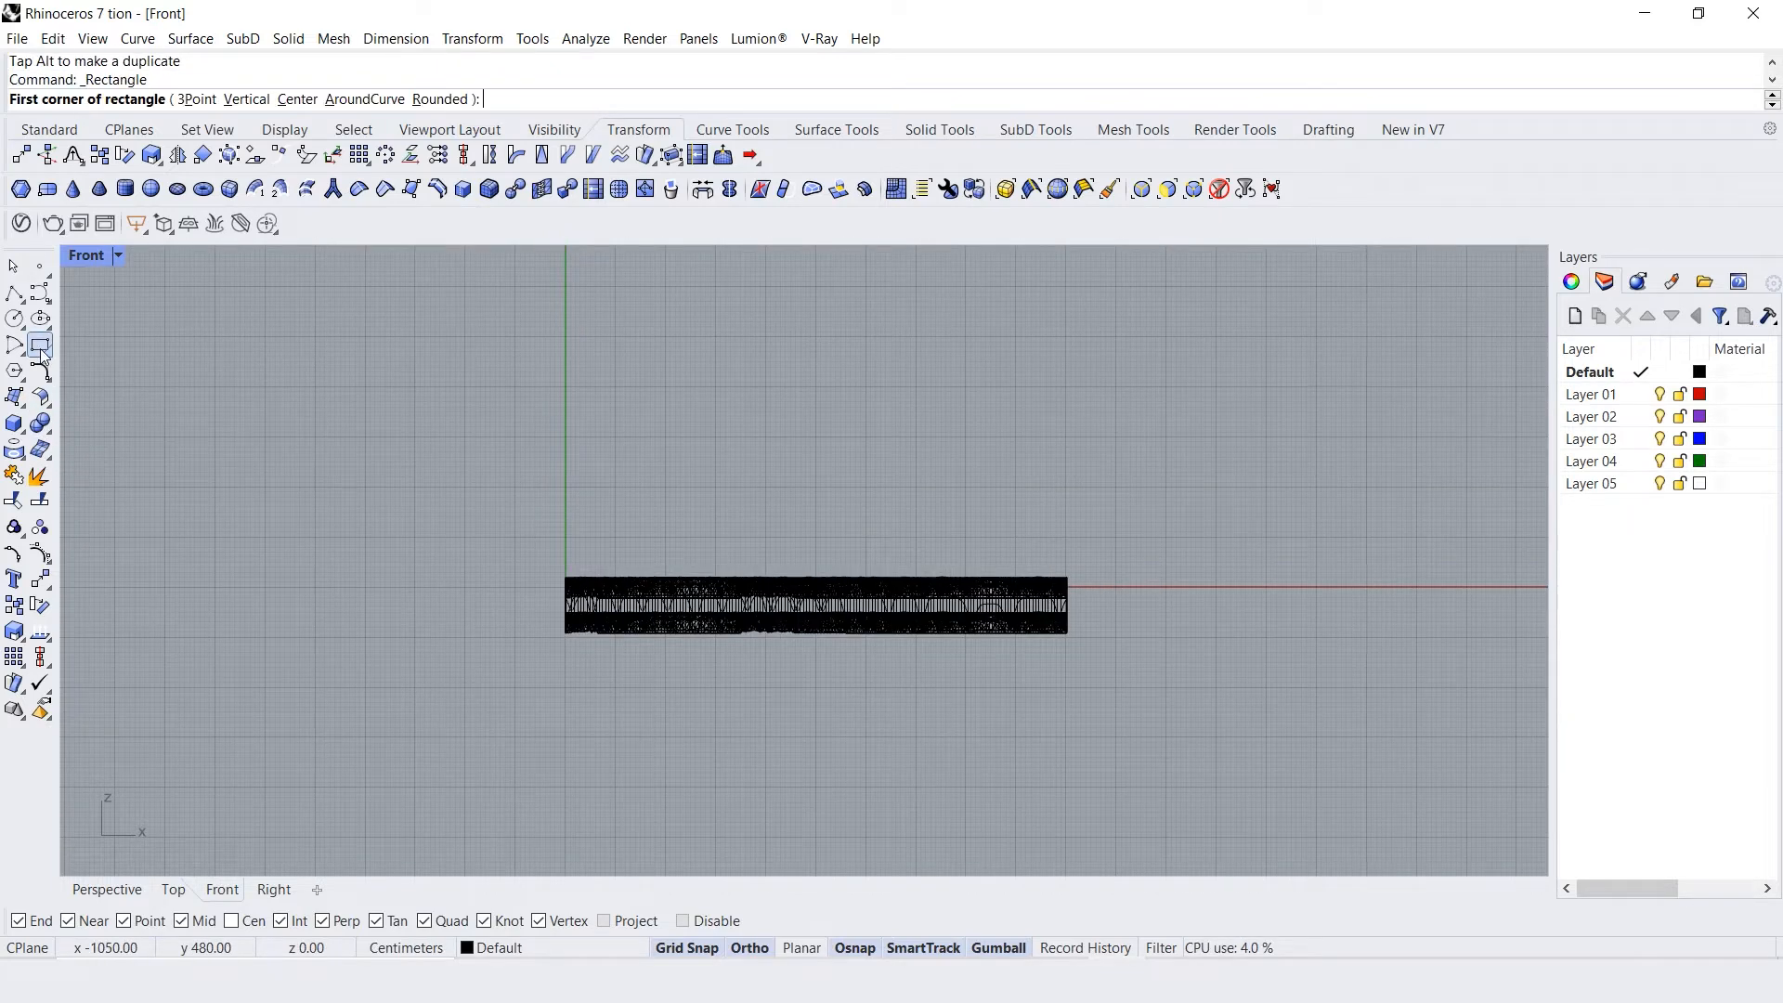
click(14, 425)
scroll(545, 630, up, 2)
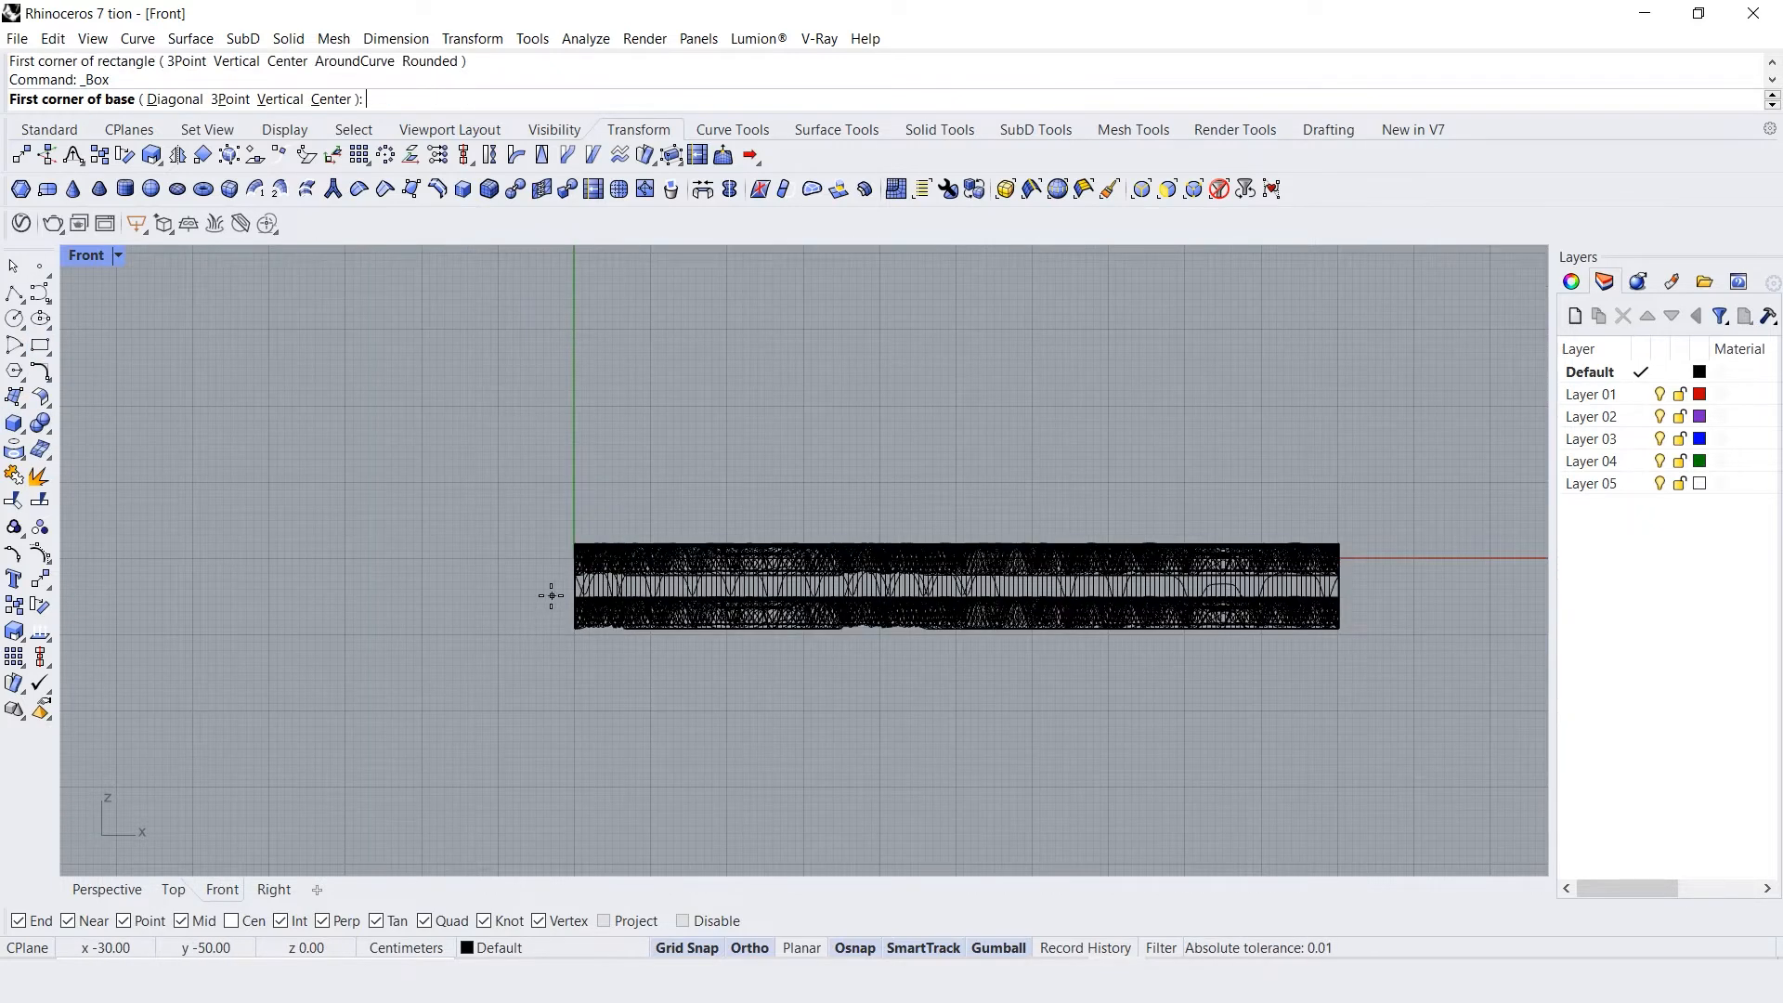
click(552, 589)
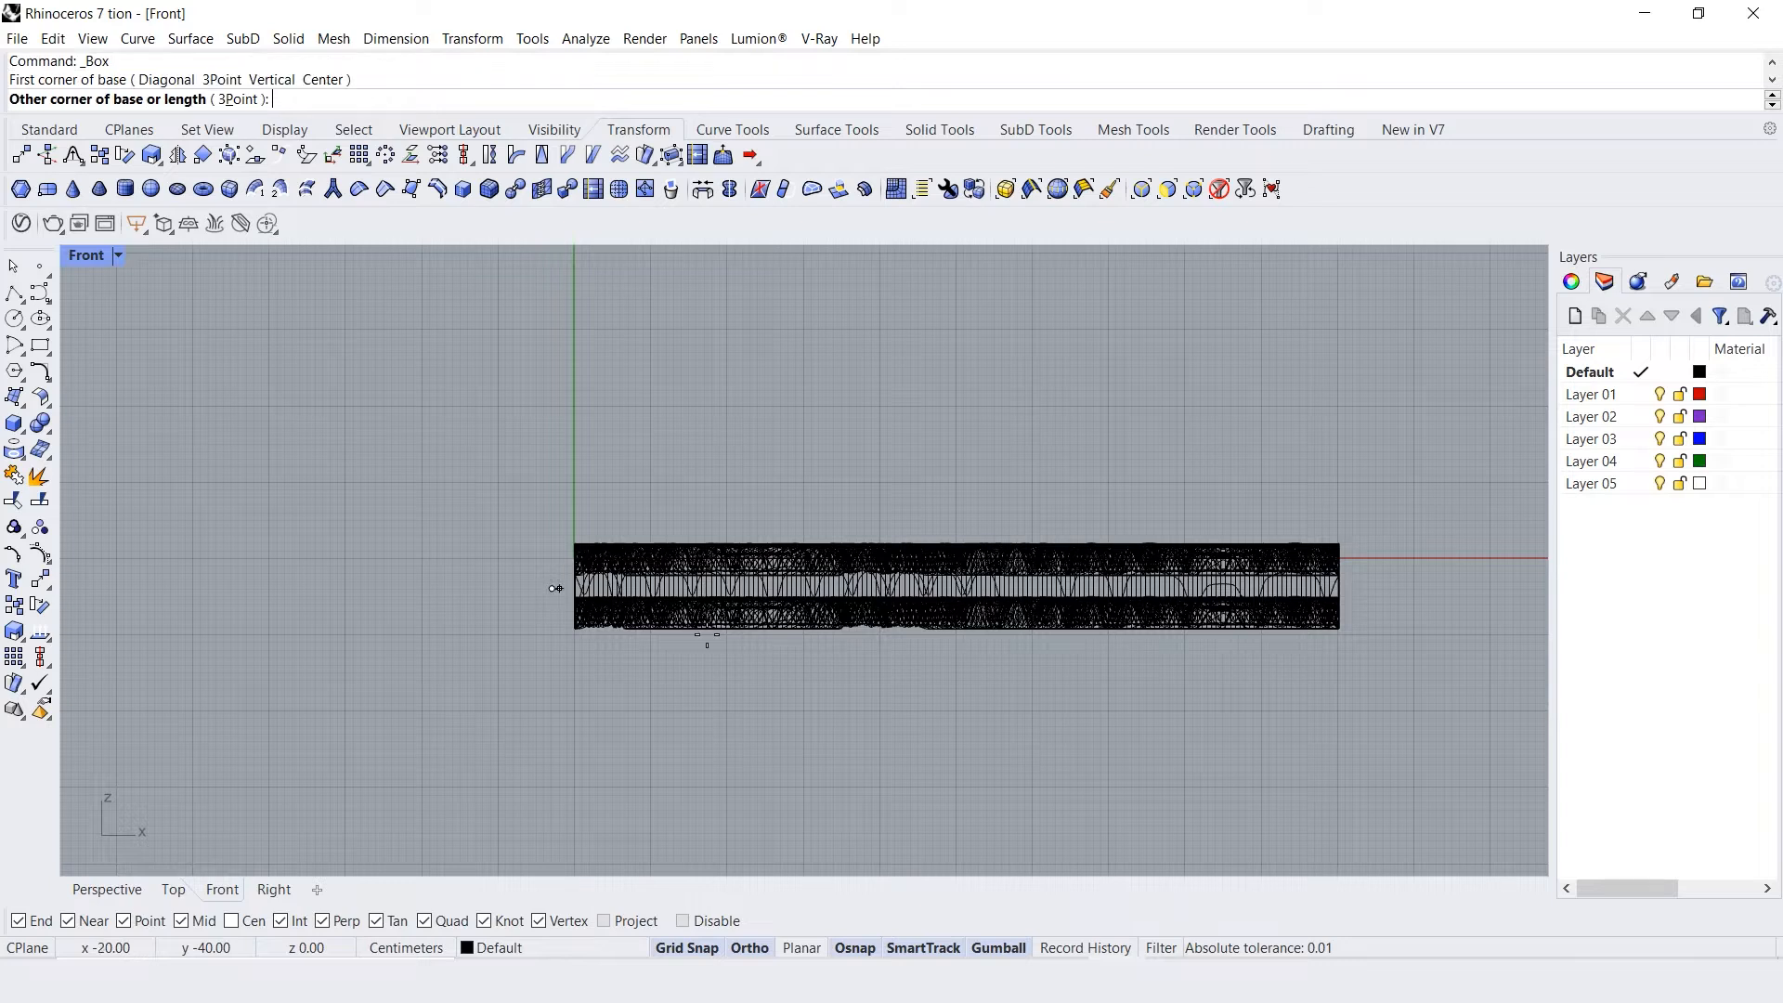
click(1382, 680)
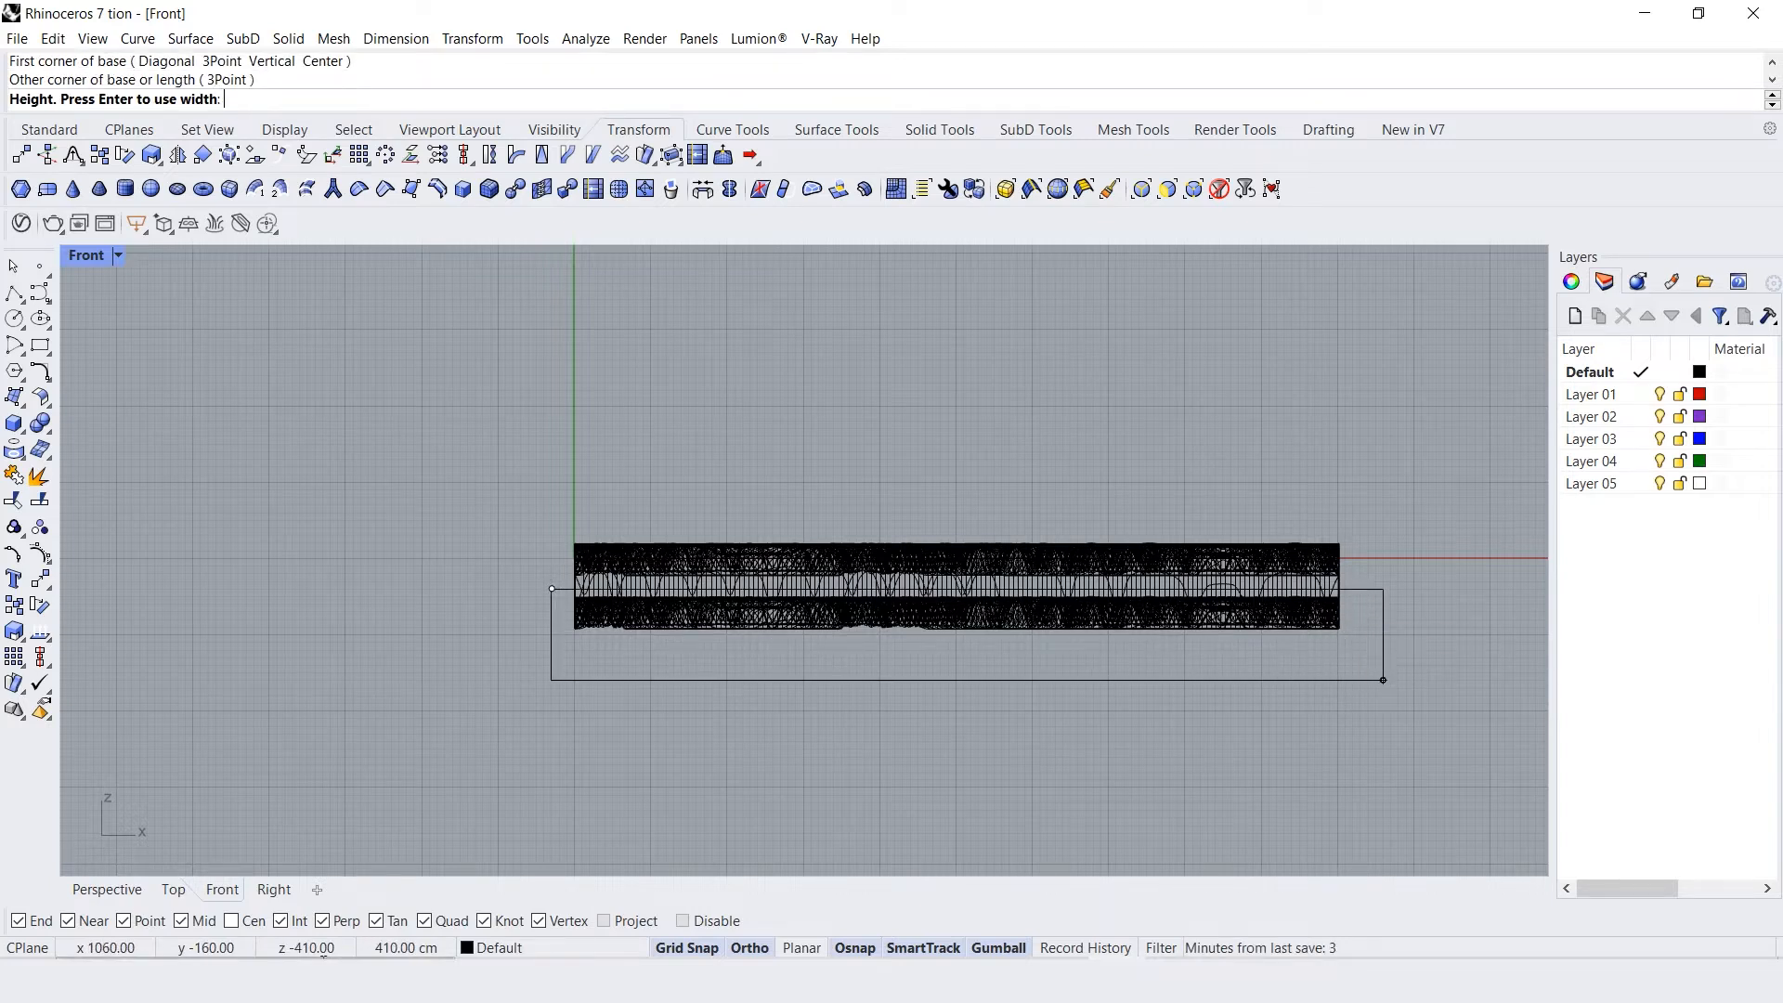
click(173, 890)
click(655, 303)
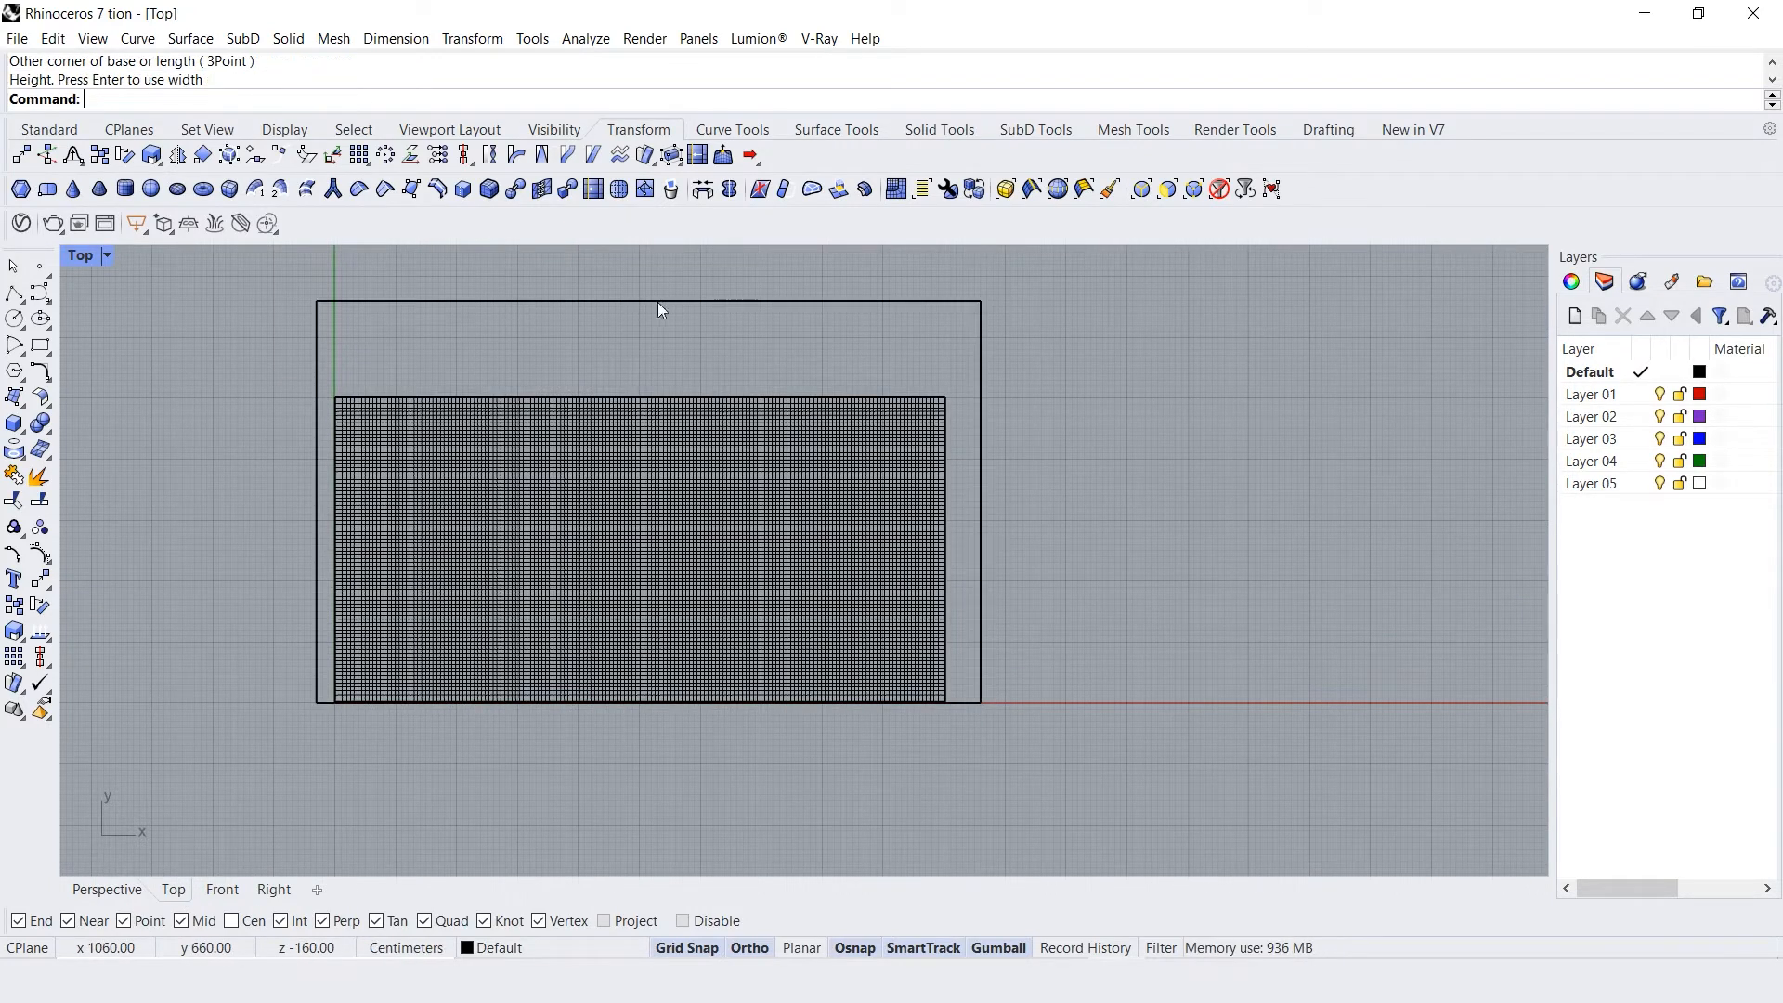
Center the box around the panel in the Top view and raise it slightly in the Front view
click(755, 301)
drag(650, 434, 651, 488)
drag(709, 551, 696, 552)
click(222, 890)
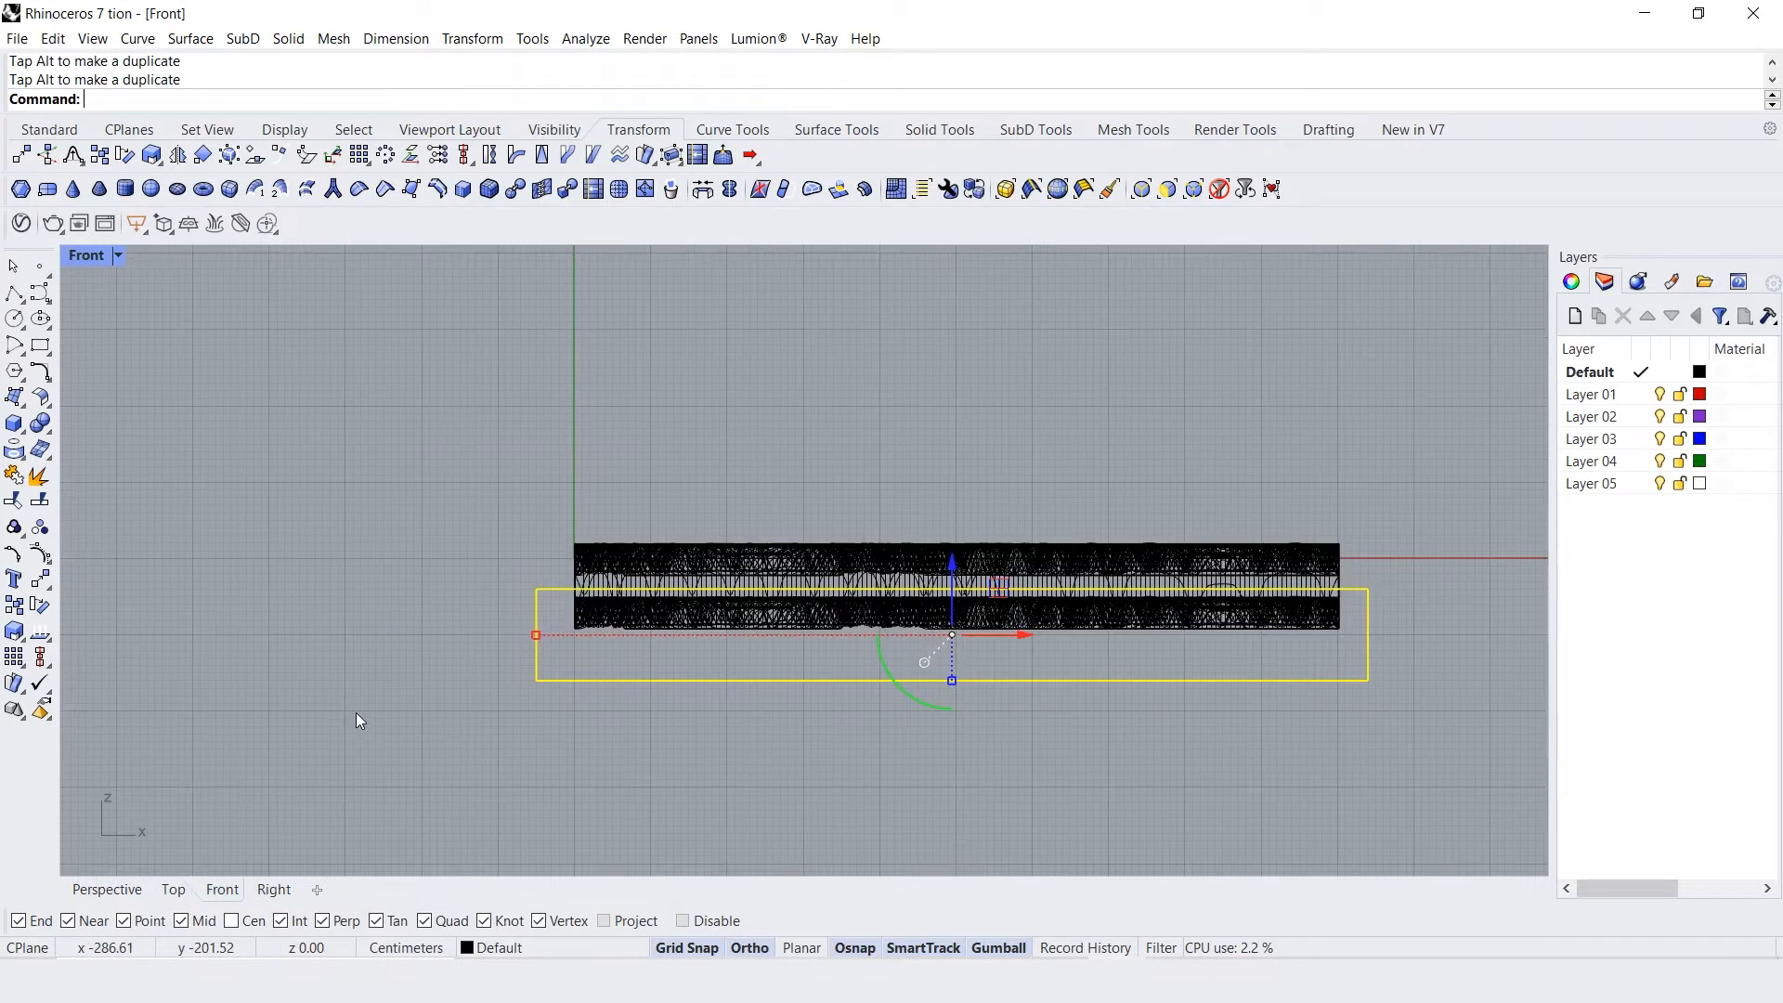
scroll(941, 592, up, 4)
drag(960, 577, 960, 566)
scroll(509, 677, down, 4)
Trim away the lower part of the extruded panel using the box as the cutting object
text(Trim)
key(Return)
click(1129, 623)
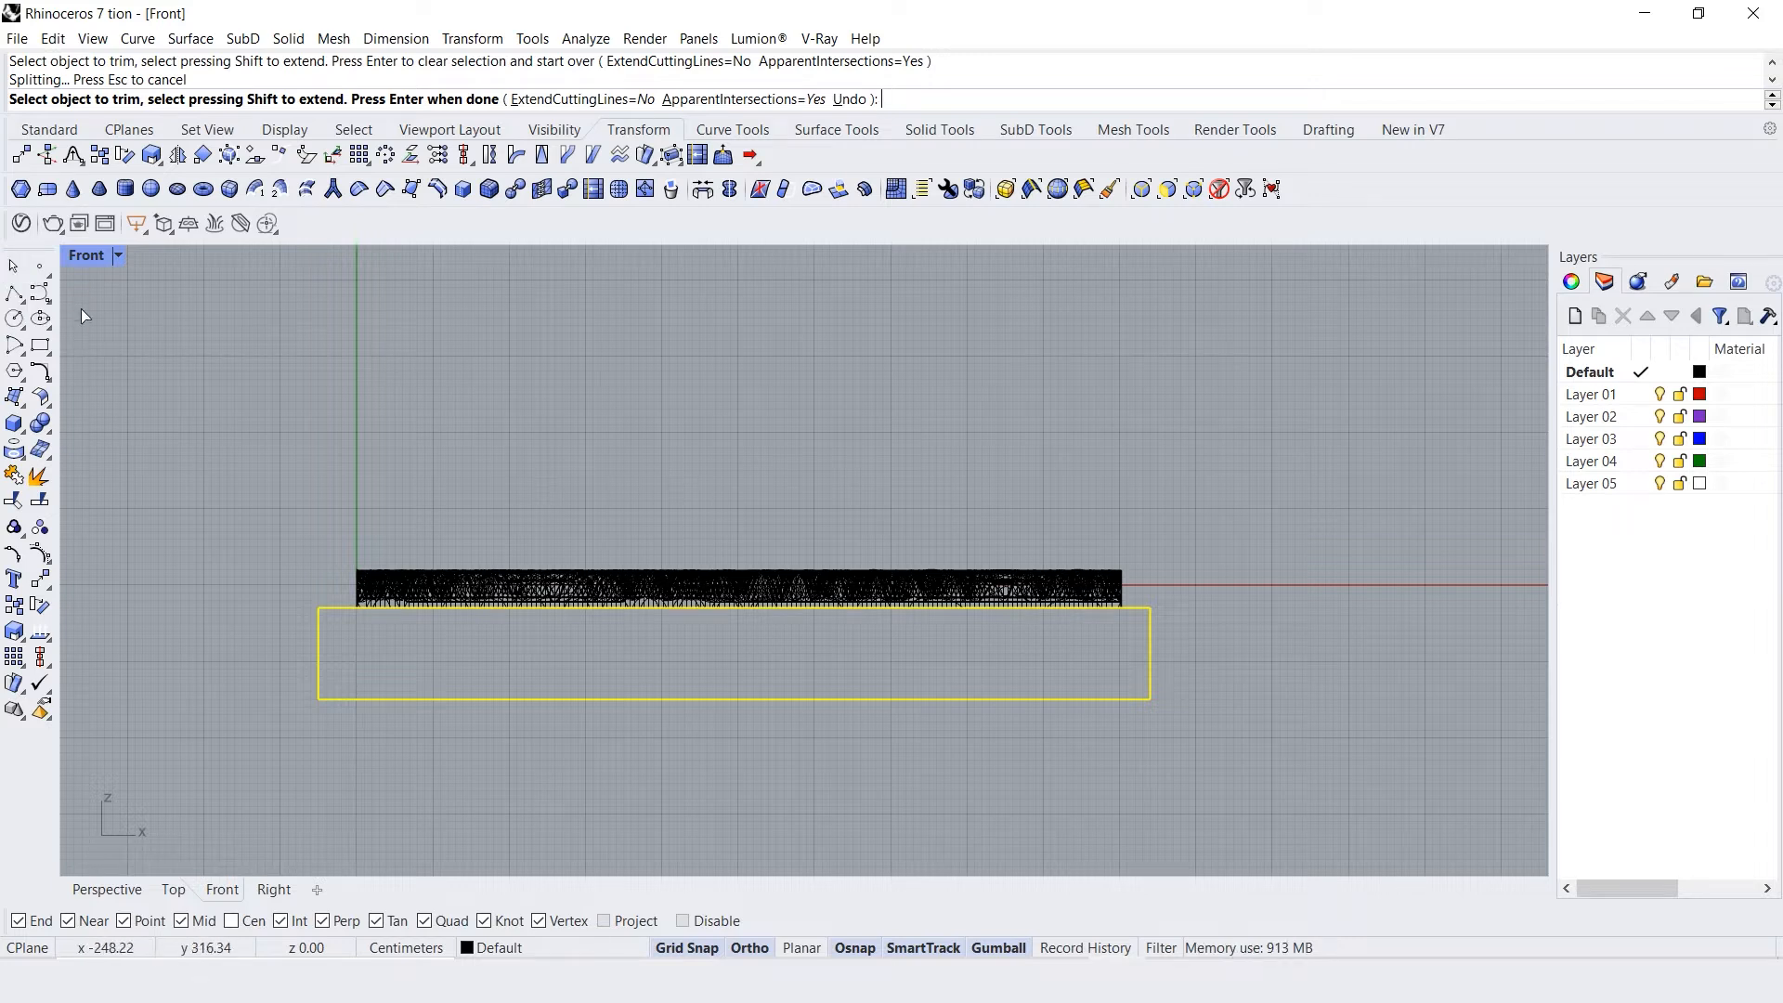
key(Escape)
Delete the cutting box and the leftover closed rectangle curve, leaving only the trimmed panel
key(Delete)
click(512, 700)
key(Delete)
click(130, 884)
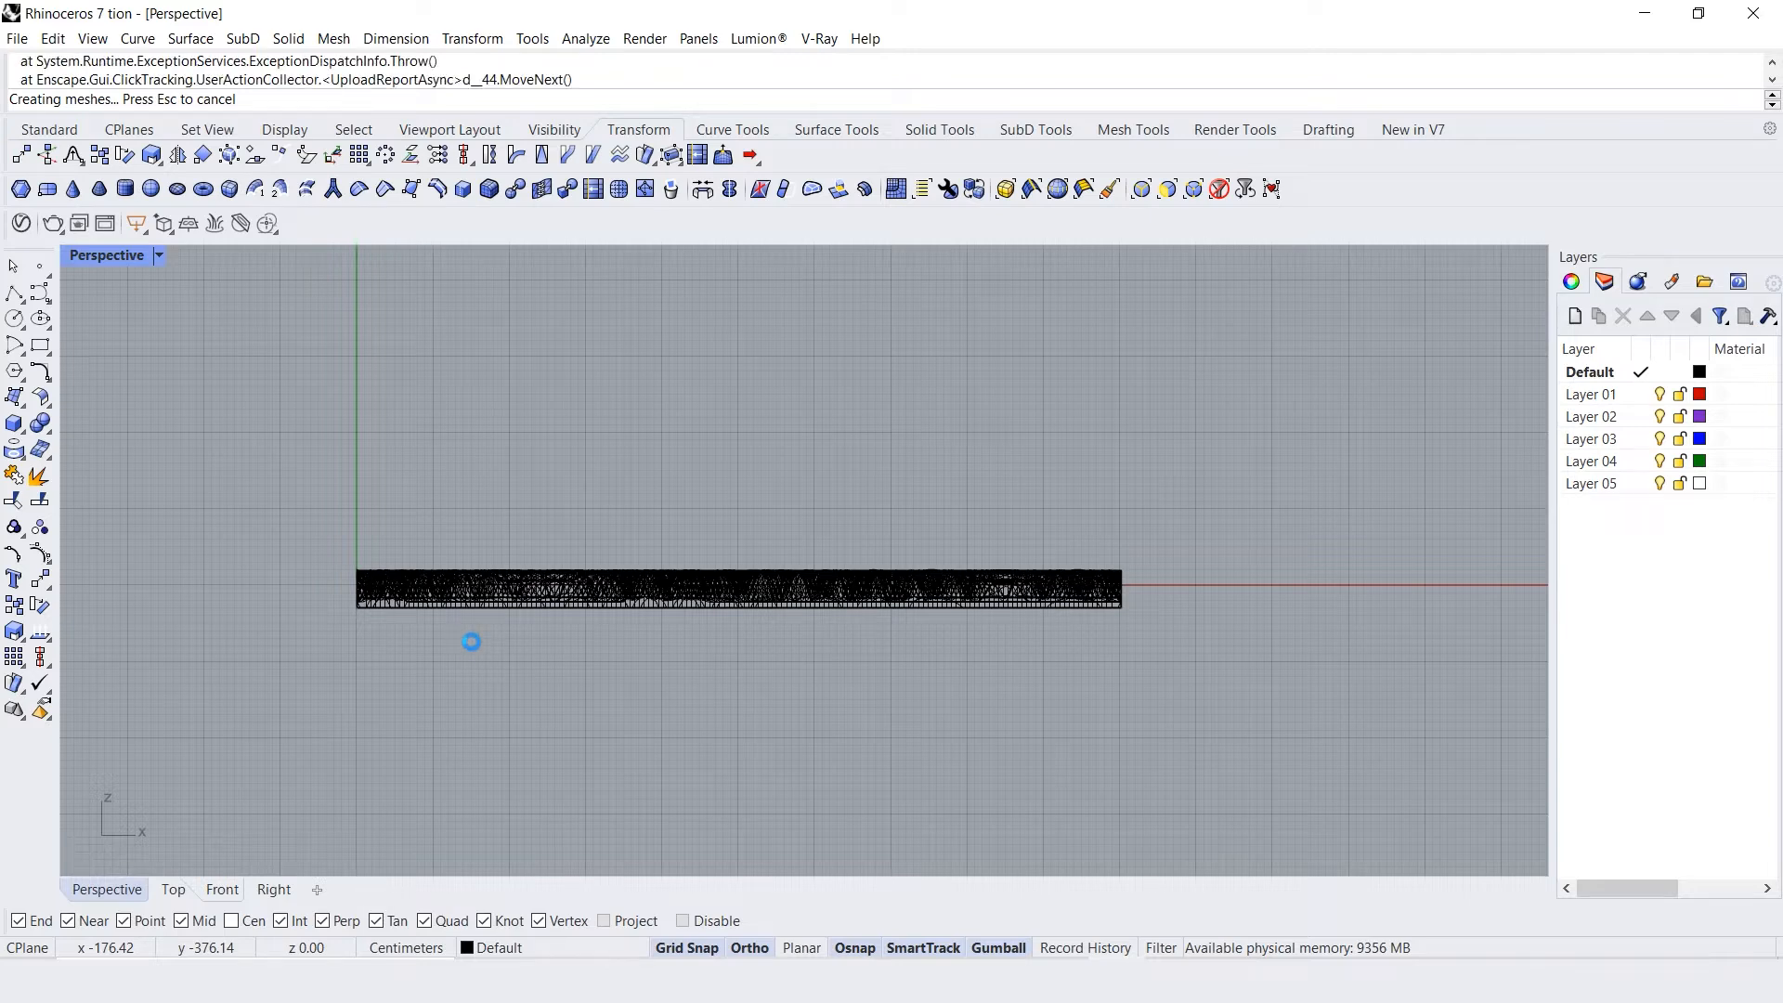
mouse_move(691, 635)
right_down()
mouse_move(706, 652)
mouse_move(639, 584)
mouse_move(610, 514)
right_up()
click(609, 515)
key(Delete)
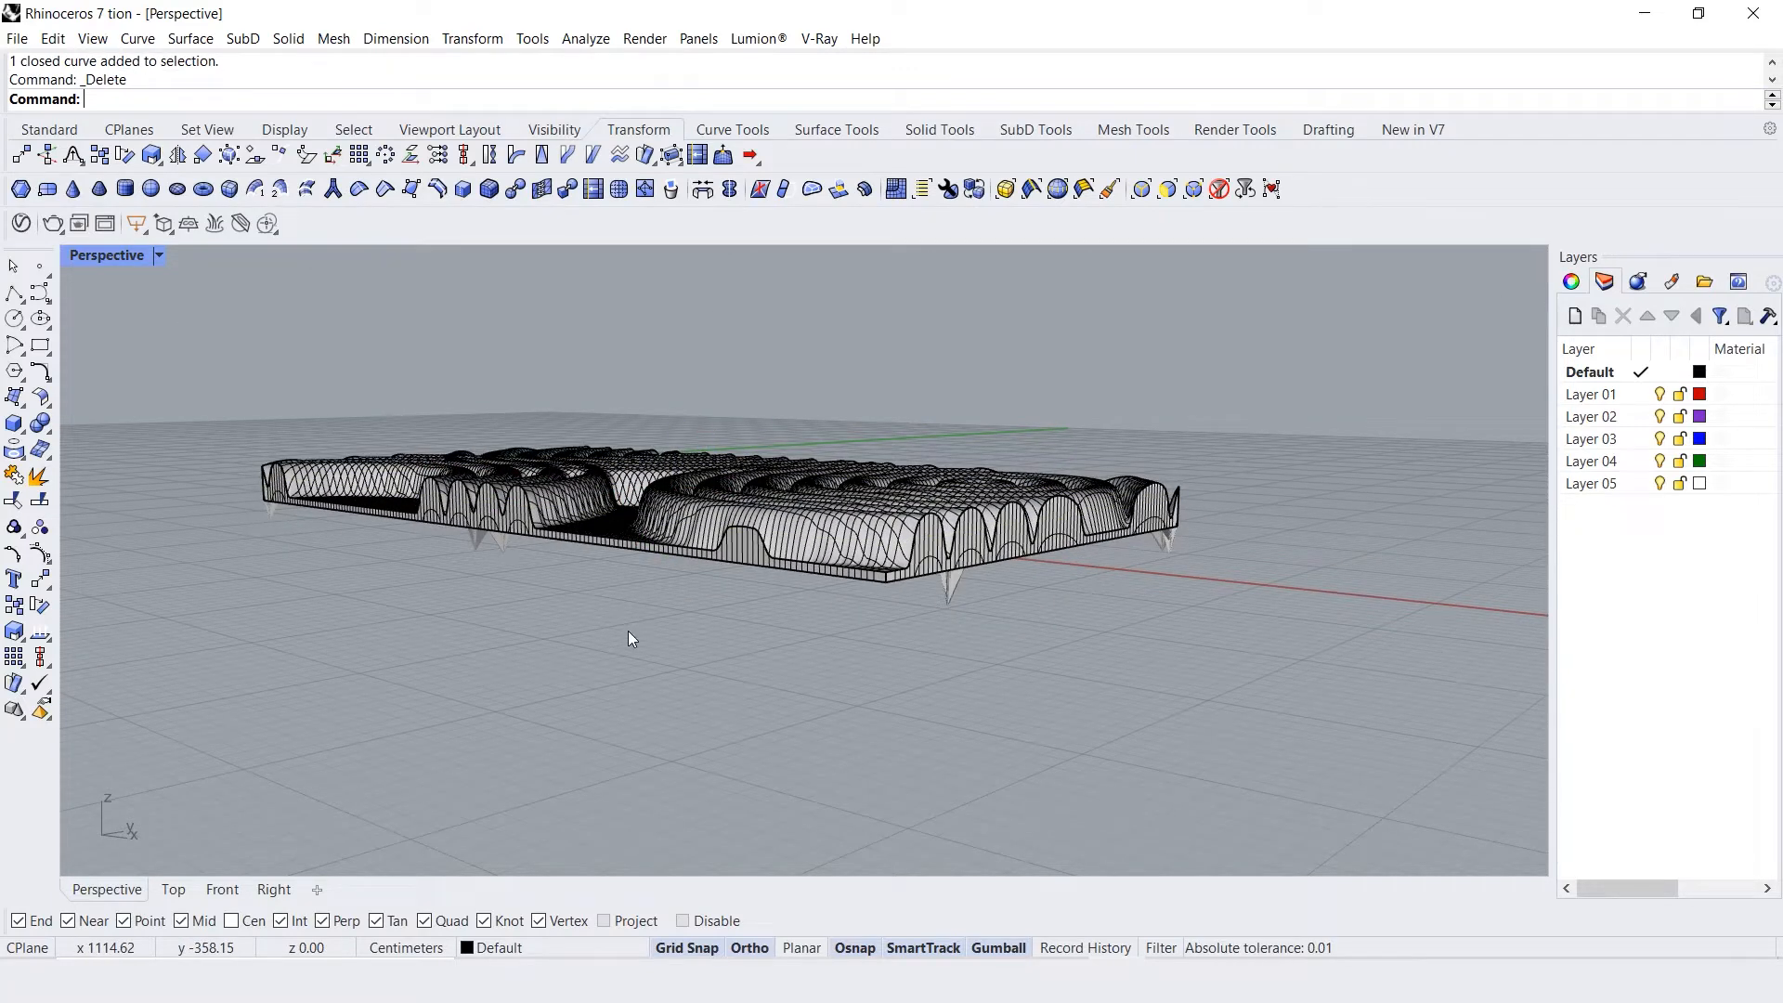
Try to extrude the panel's lower perimeter edges downward in the Front view, and undo the extrusion
scroll(854, 595, up, 3)
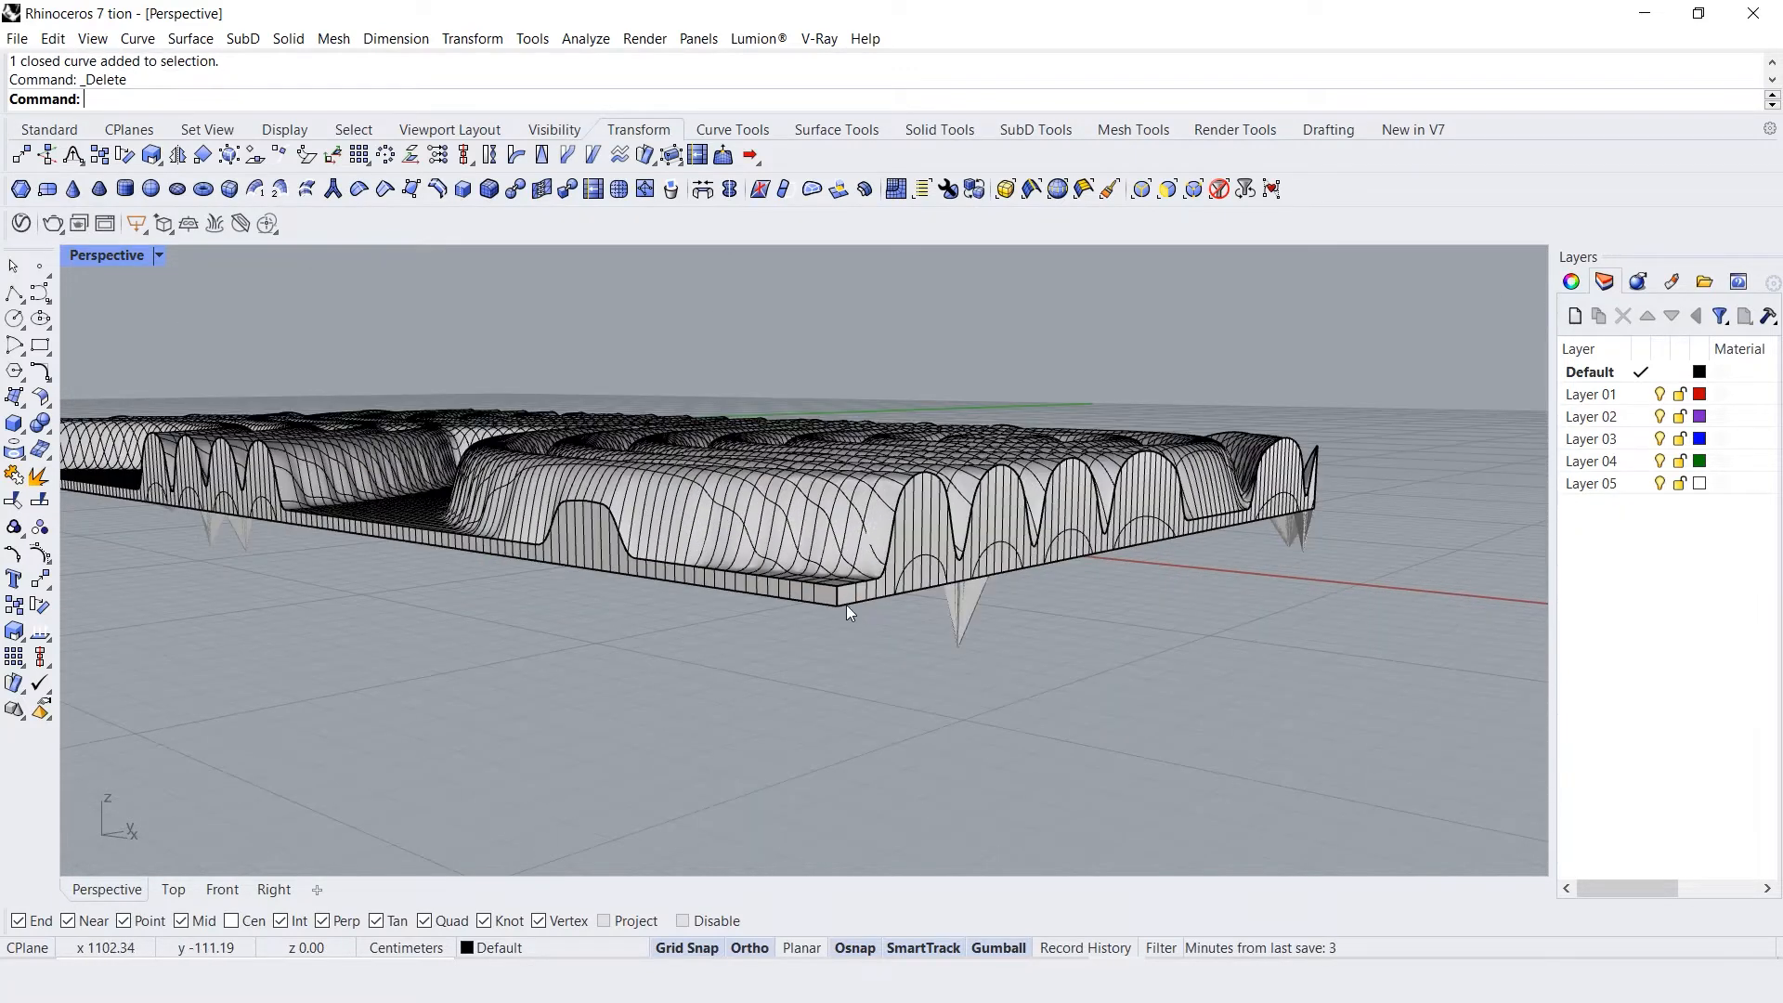
ctrl+shift+click(856, 605)
ctrl+shift+click(814, 605)
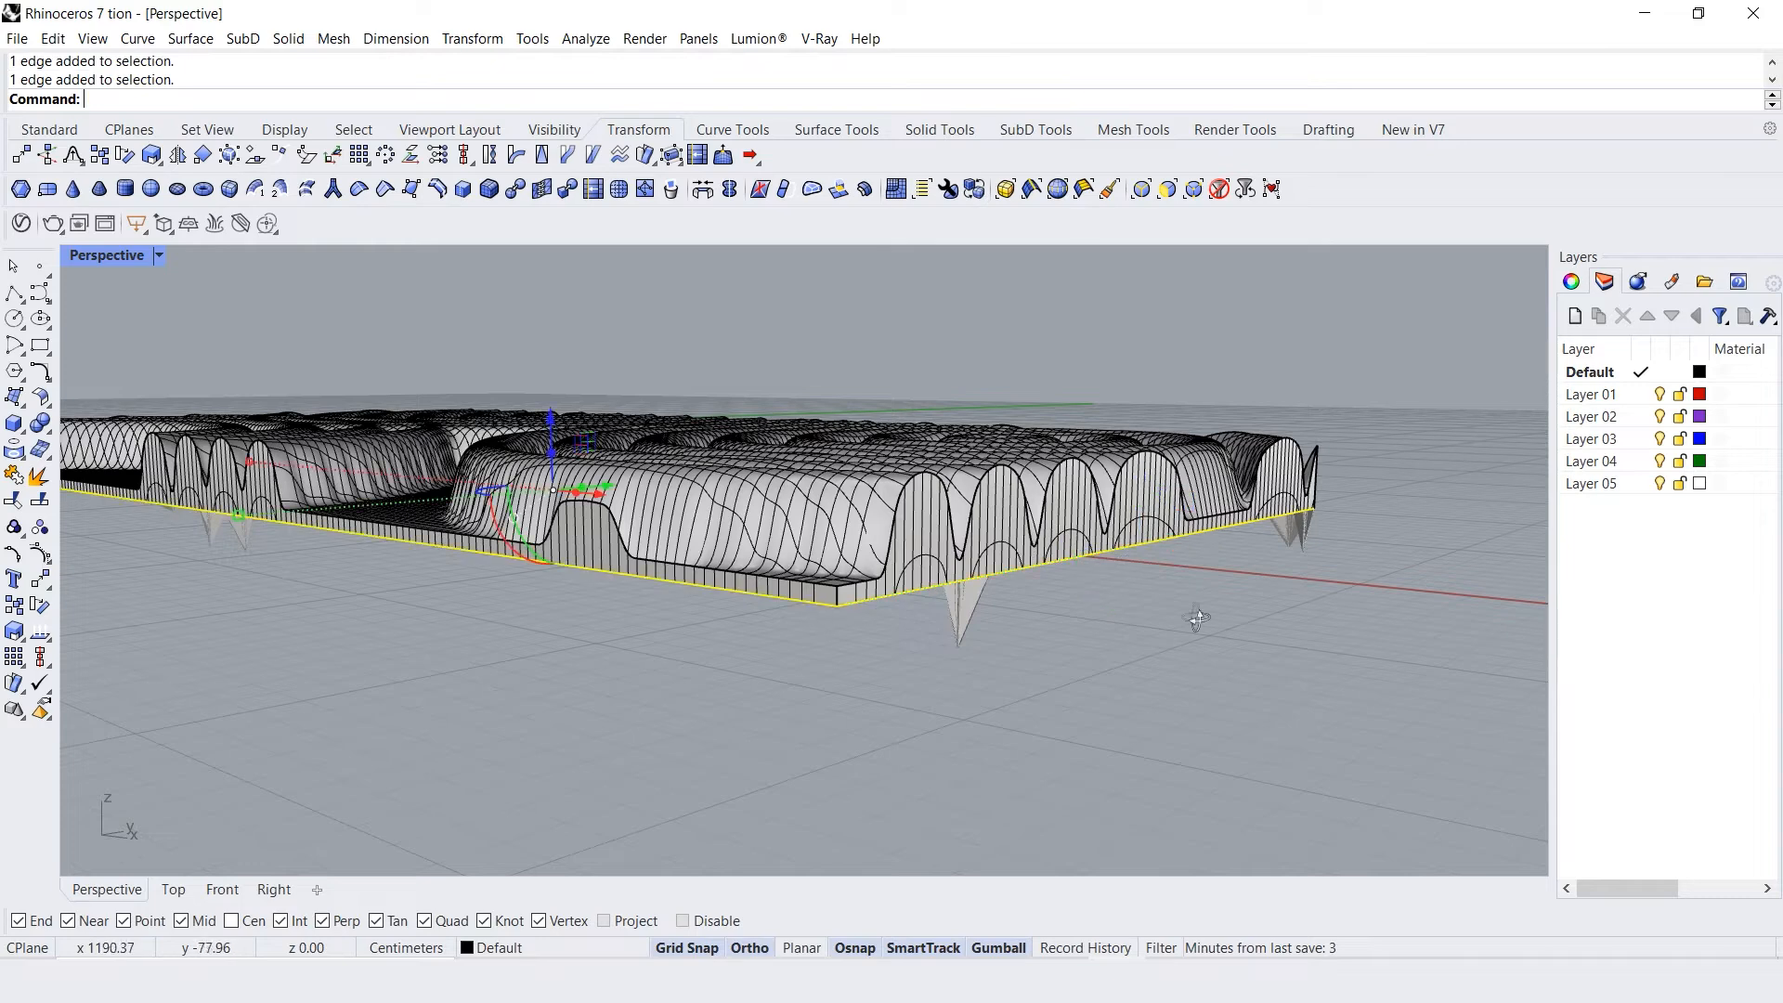
right_drag(1194, 616, 845, 637)
right_drag(462, 589, 446, 529)
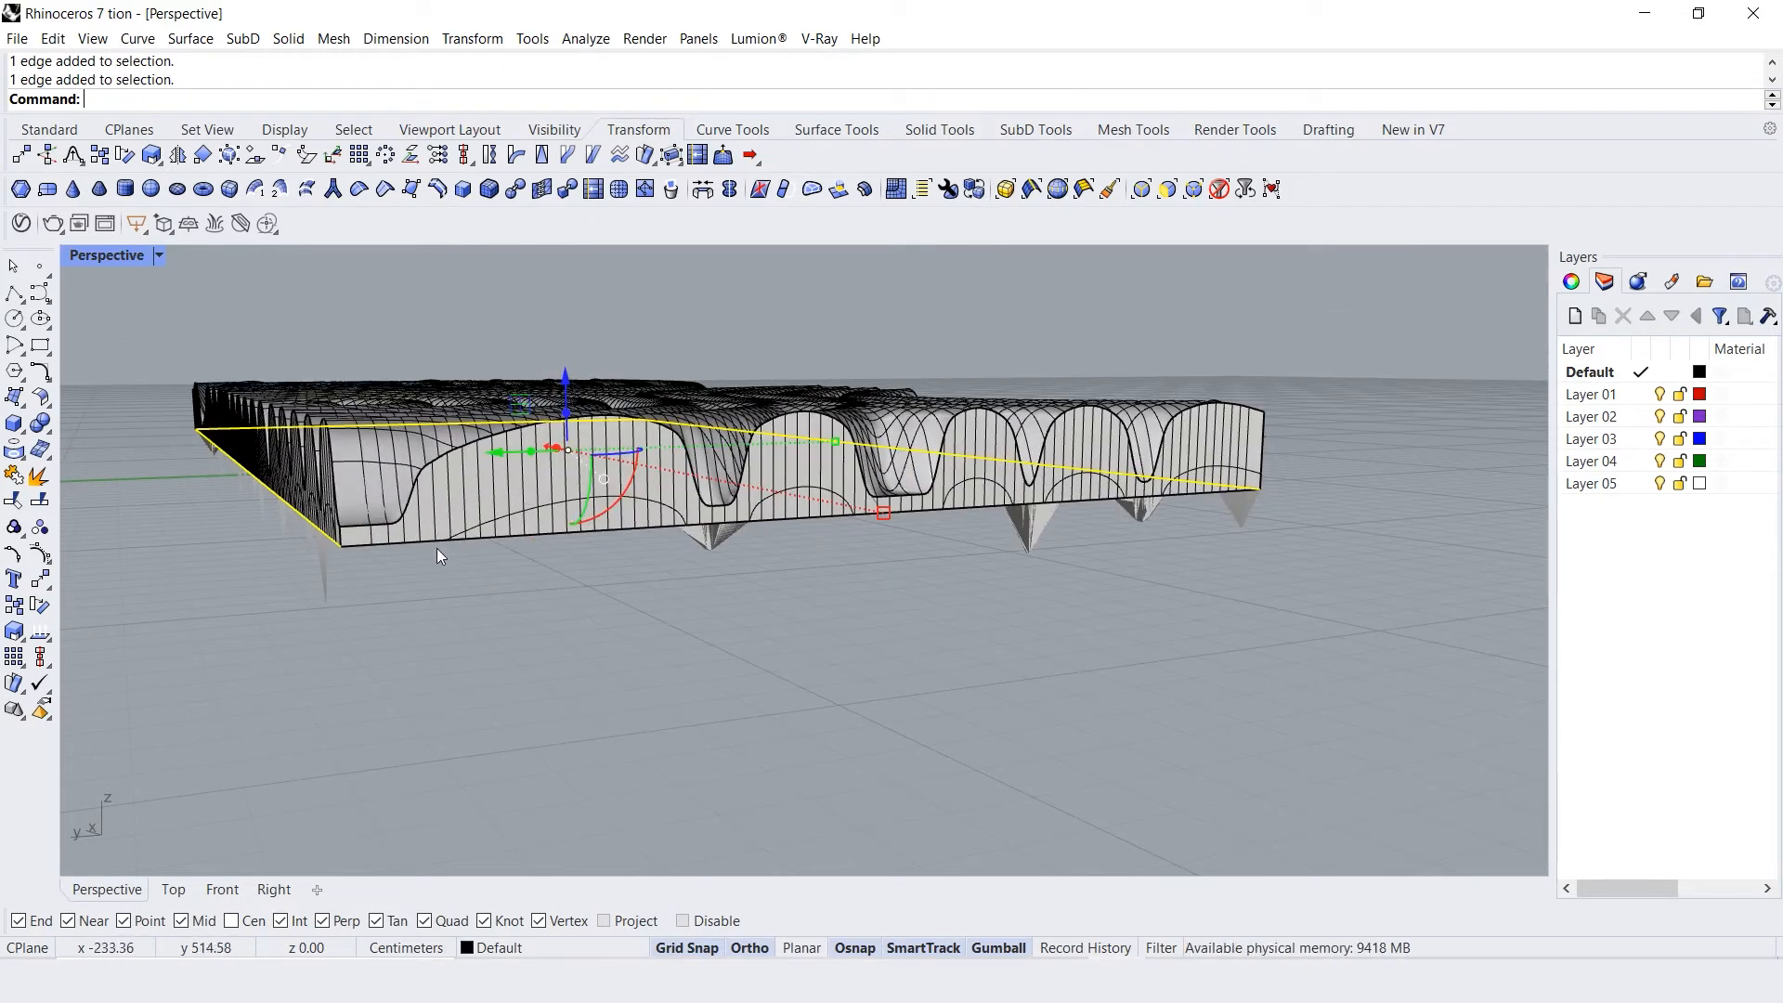
ctrl+shift+click(446, 545)
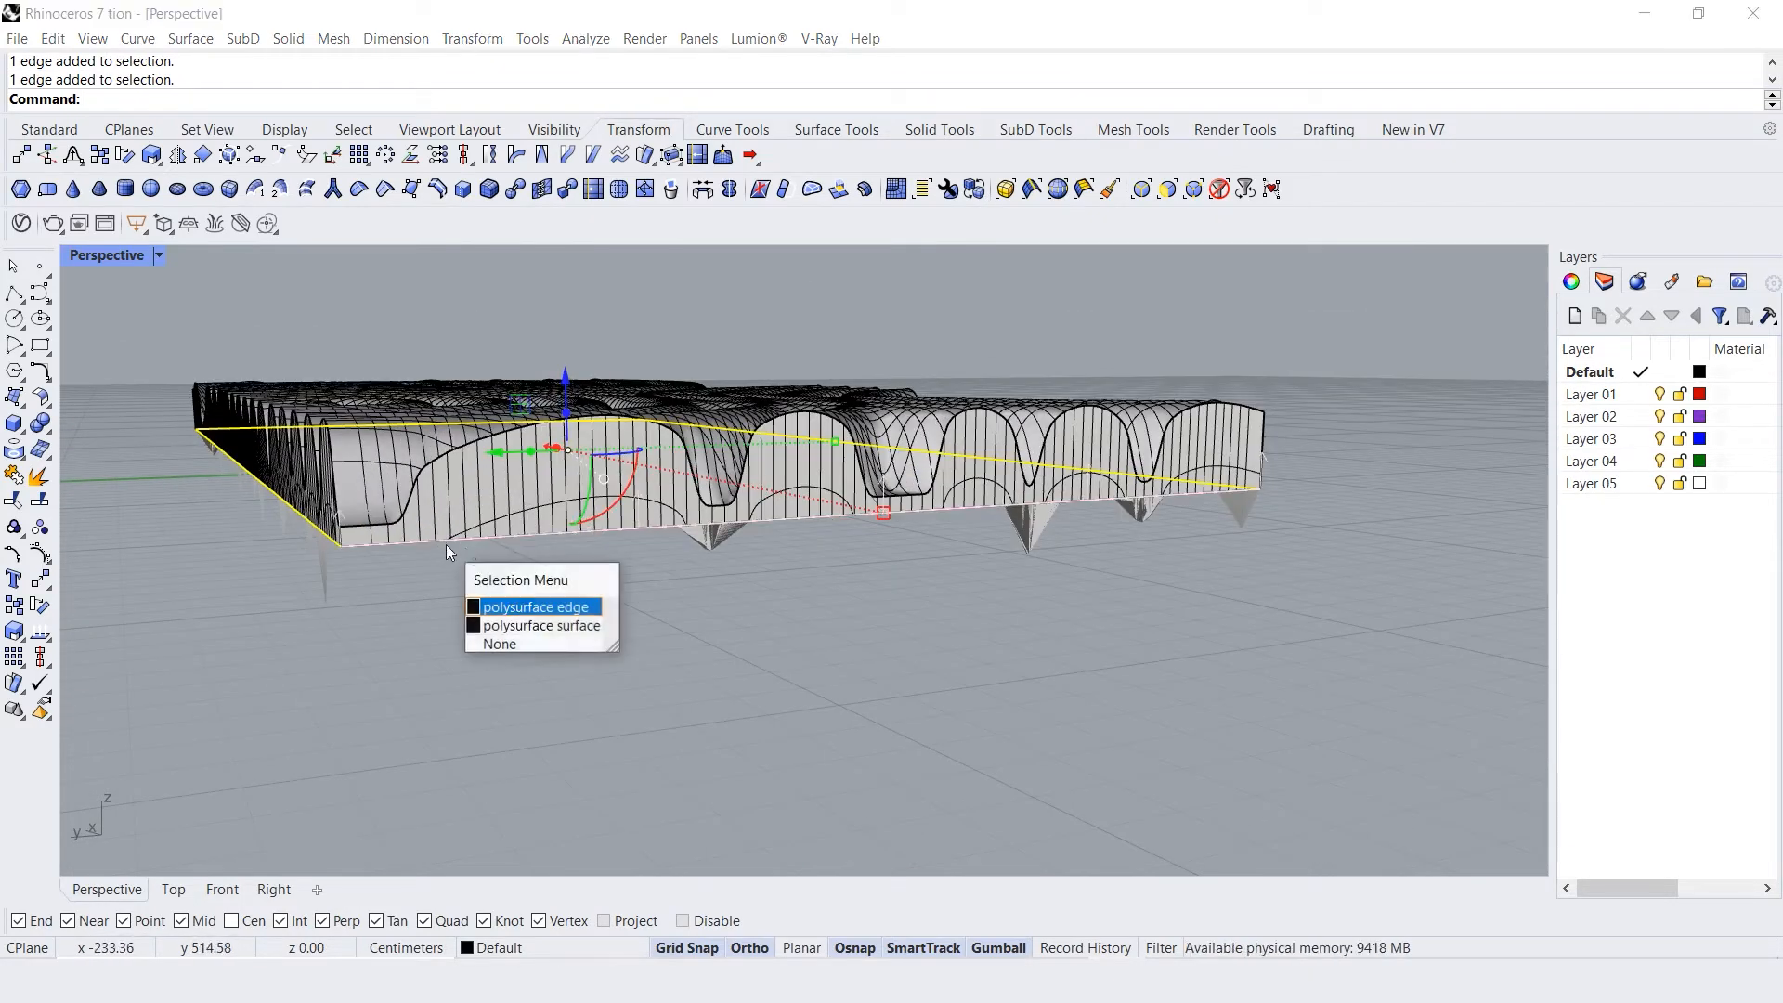
click(515, 607)
right_drag(806, 574, 346, 711)
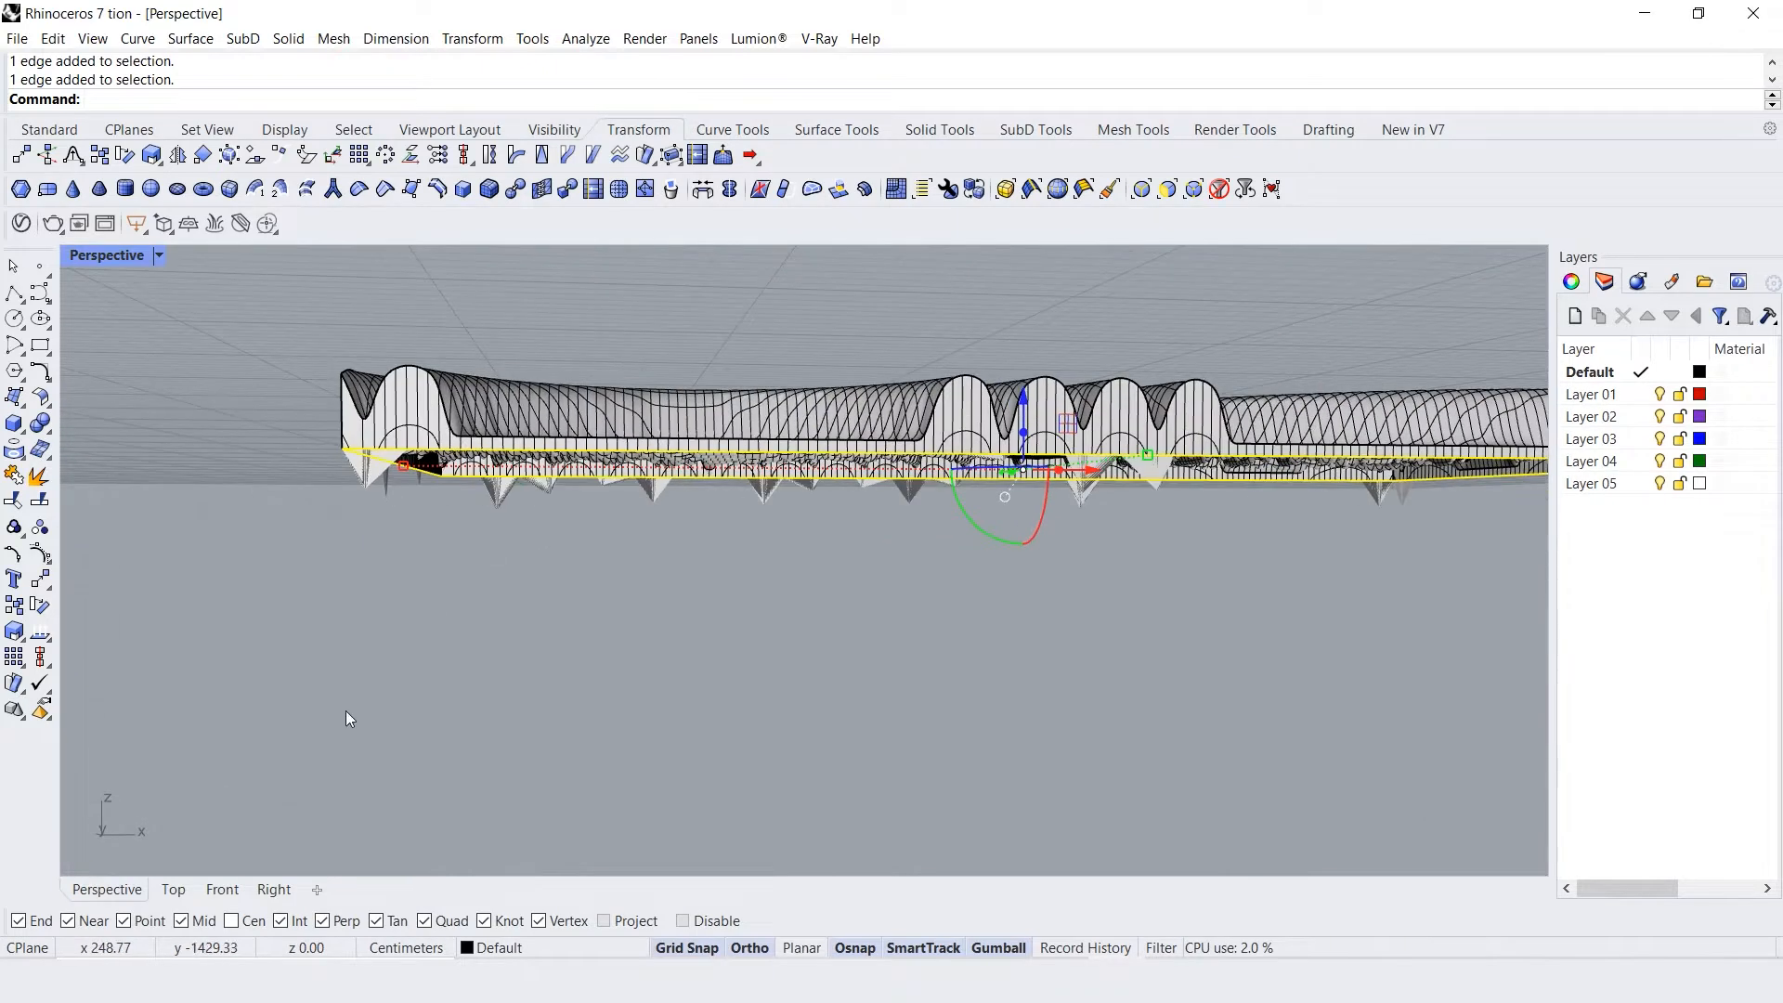
click(228, 887)
scroll(761, 609, up, 3)
drag(756, 561, 754, 591)
click(795, 732)
click(123, 889)
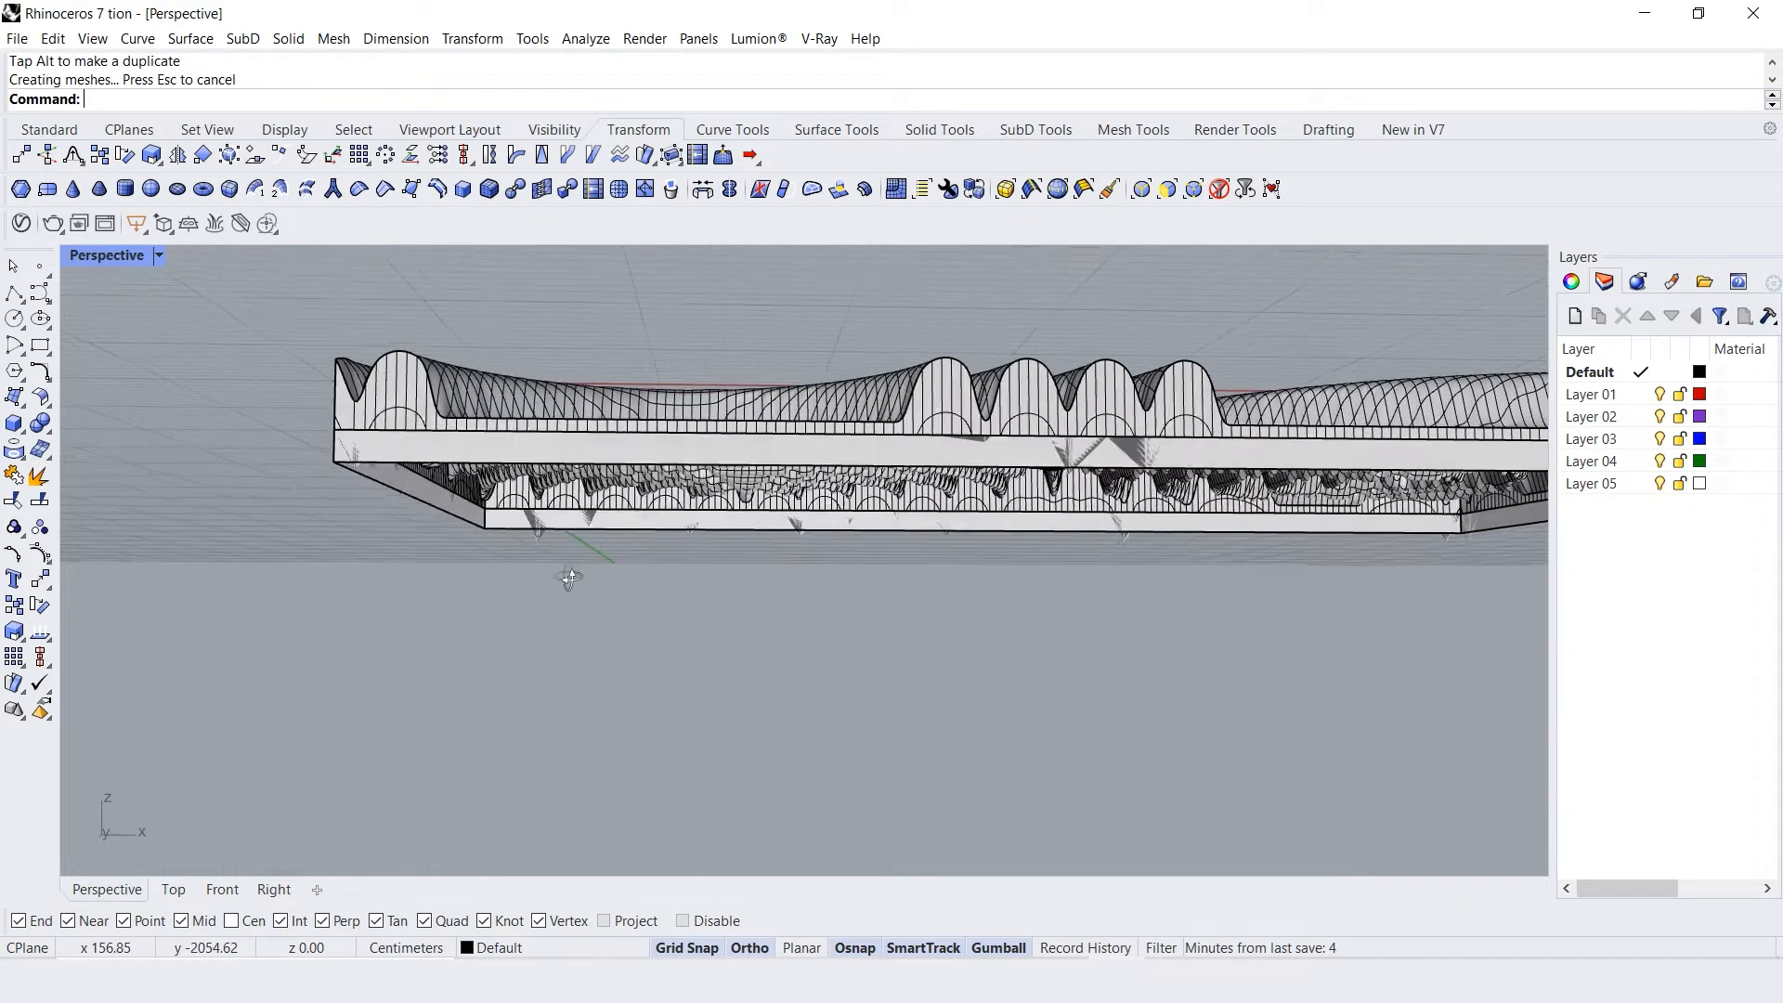
key(ctrl+z)
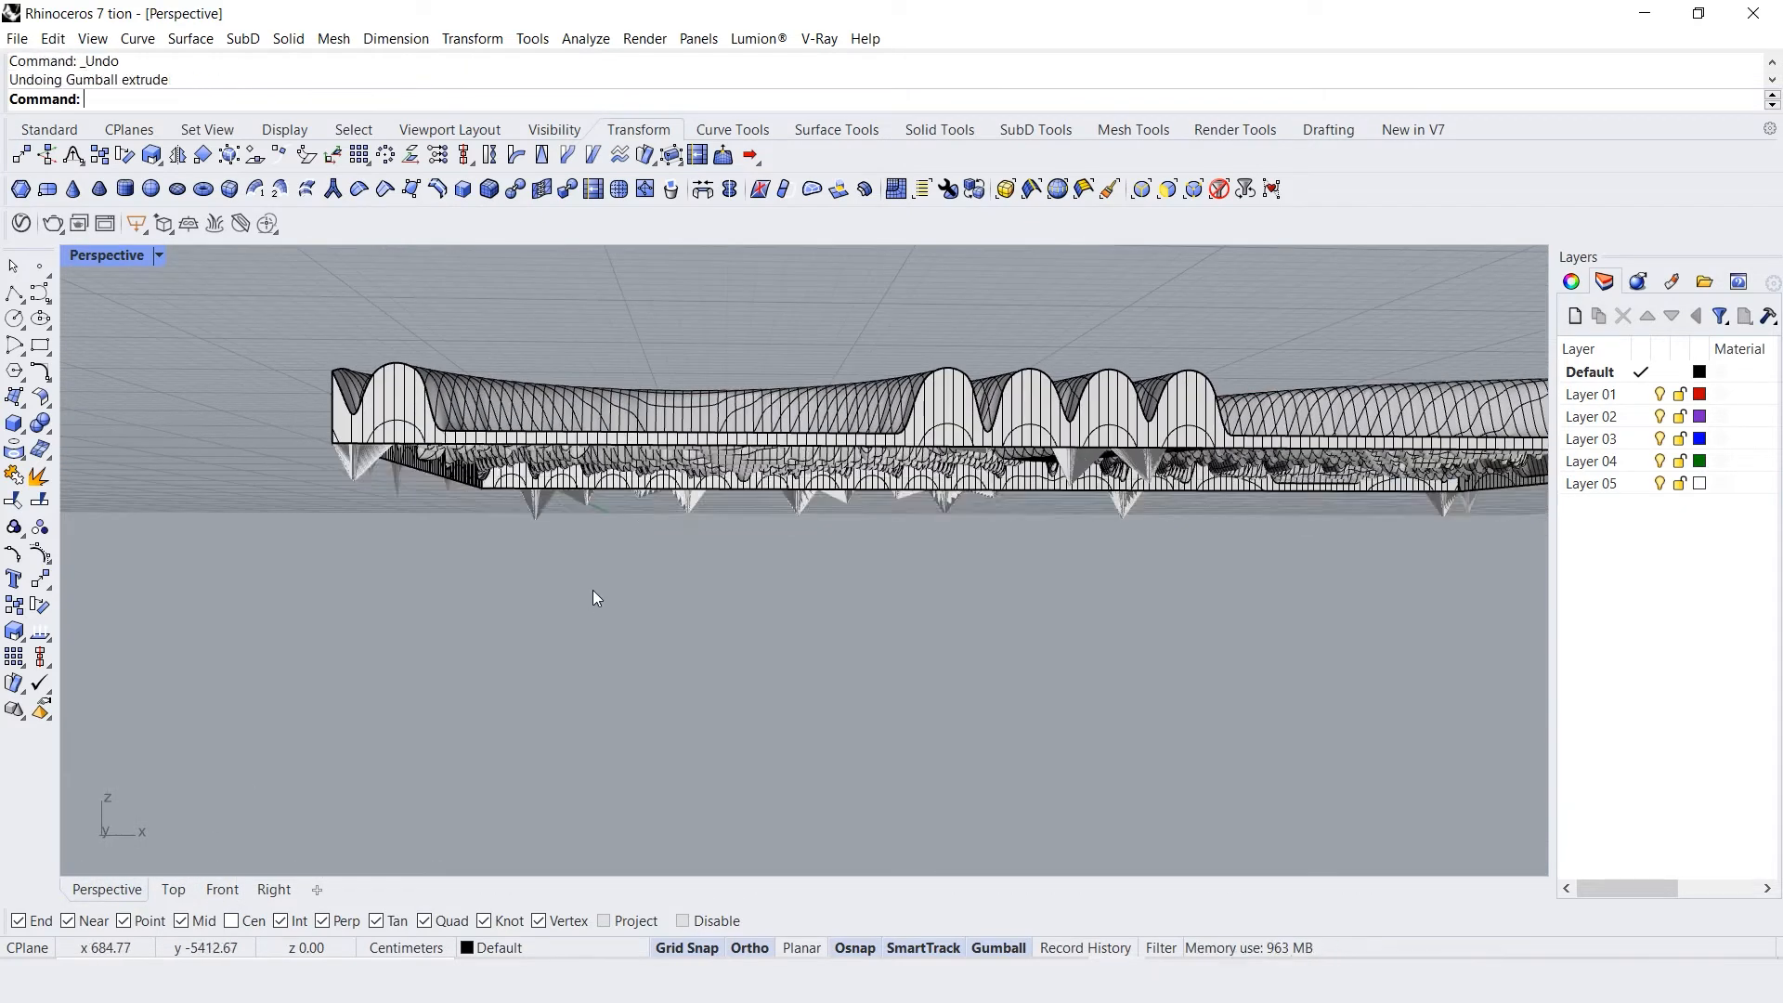
Extrude the panel's four lower perimeter edges downward 10 cm as a solid base plate with ExtrudeCrv
click(483, 447)
right_drag(483, 446, 411, 469)
click(399, 473)
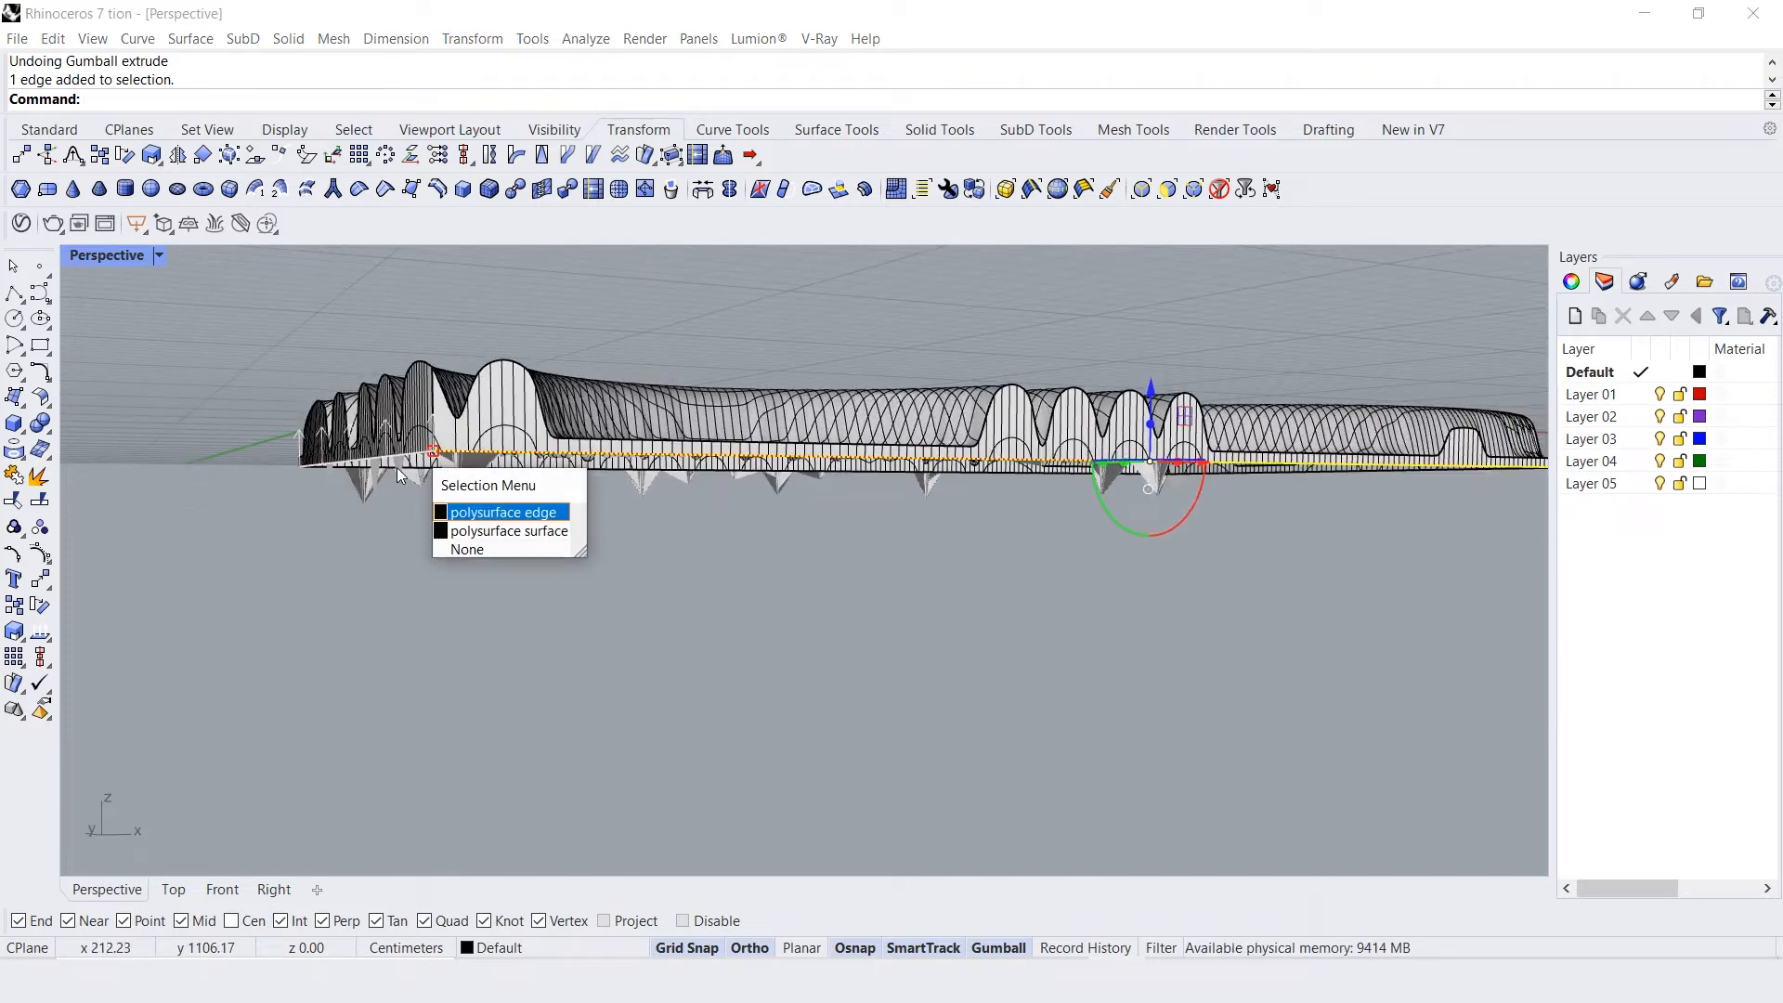
click(492, 514)
right_drag(493, 514, 673, 523)
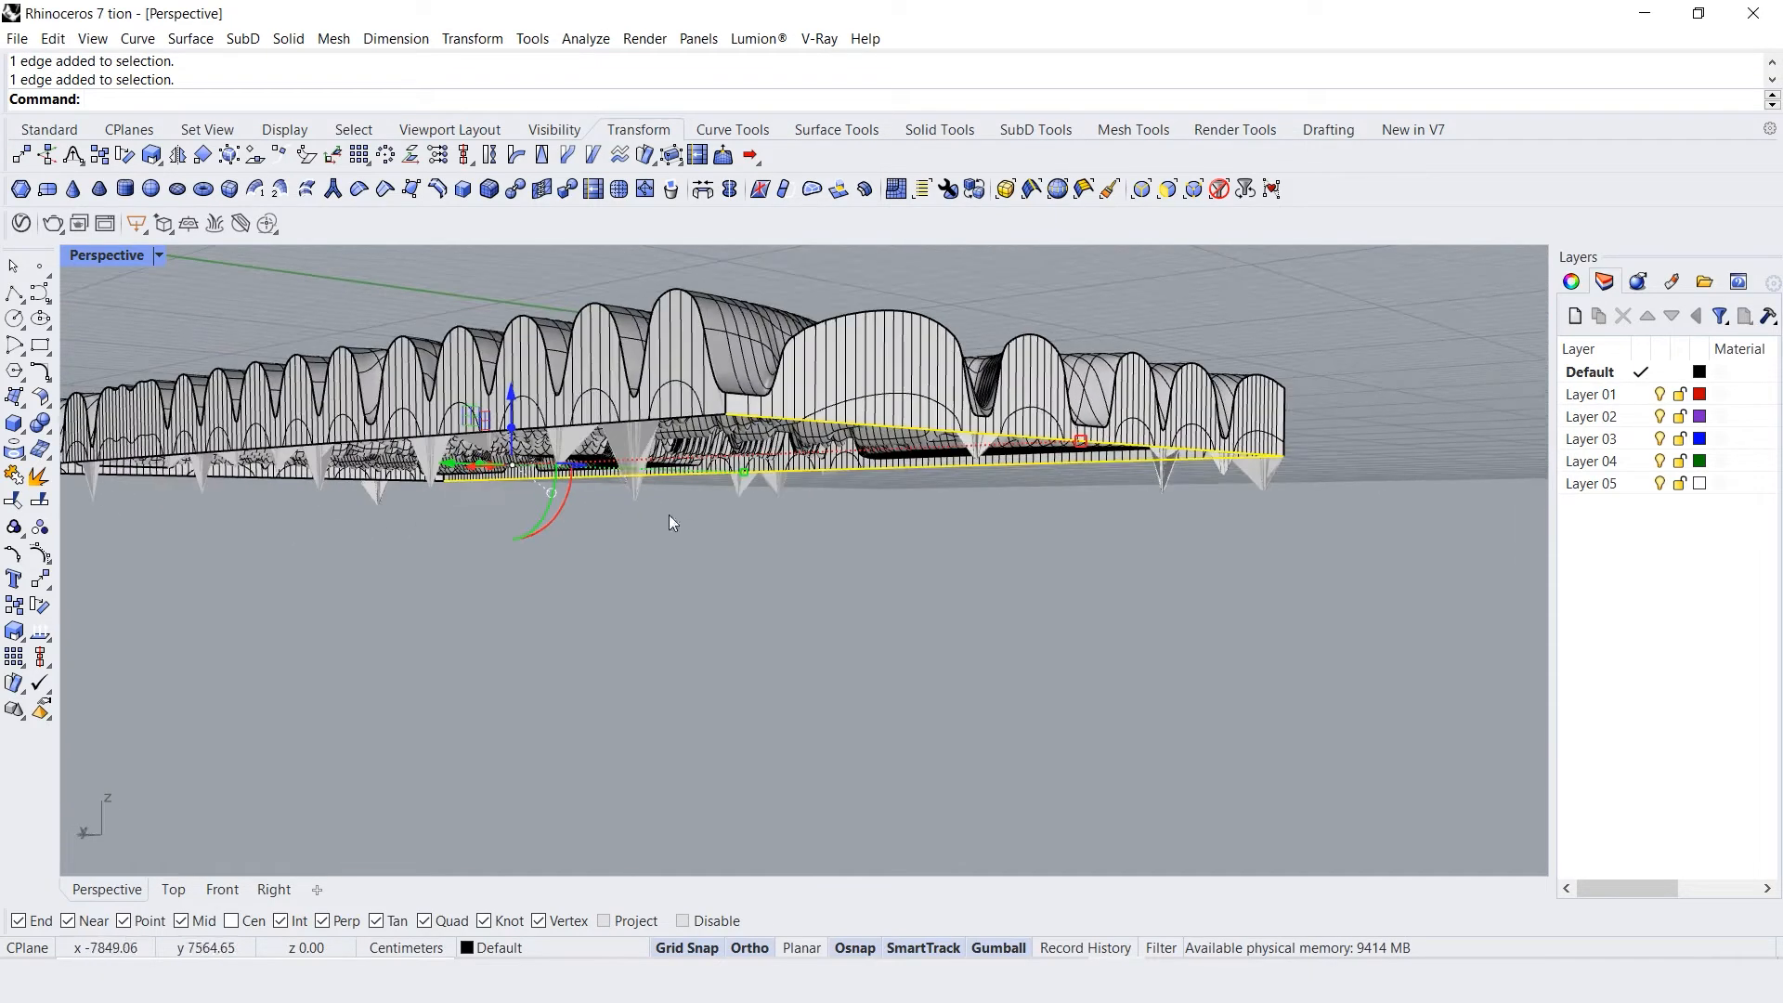
ctrl+shift+click(585, 426)
right_drag(635, 445, 299, 596)
ctrl+shift+click(405, 613)
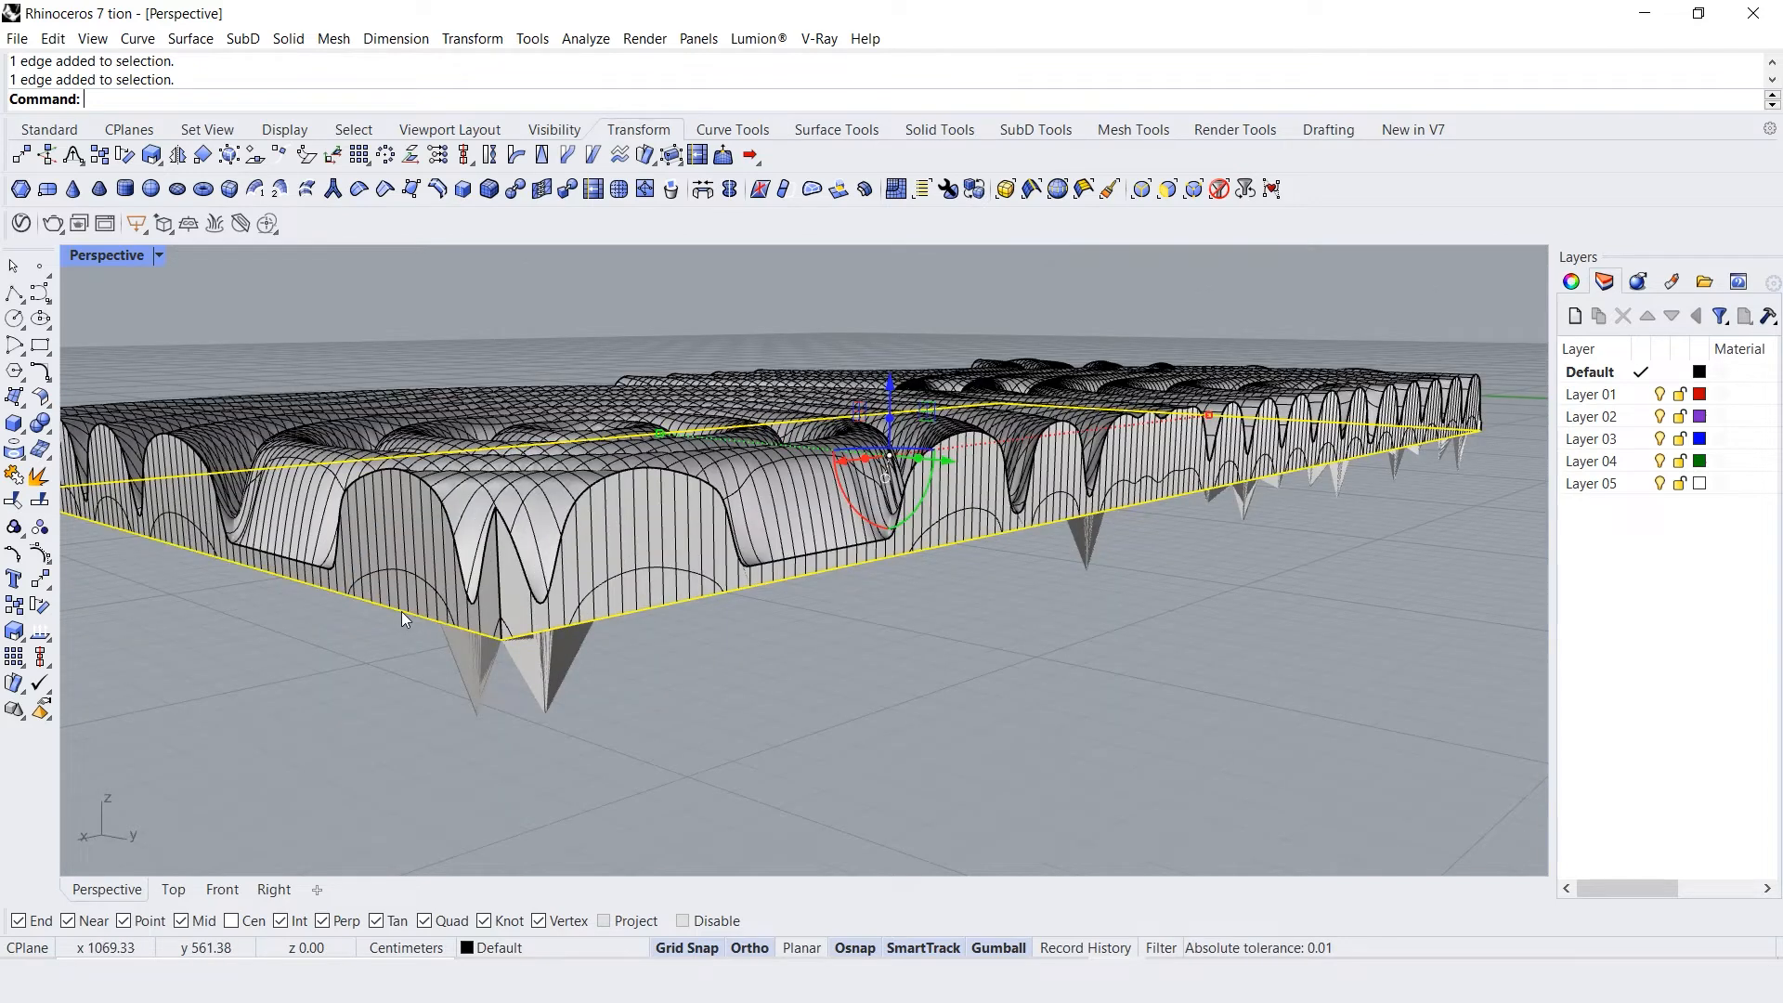
text(ex)
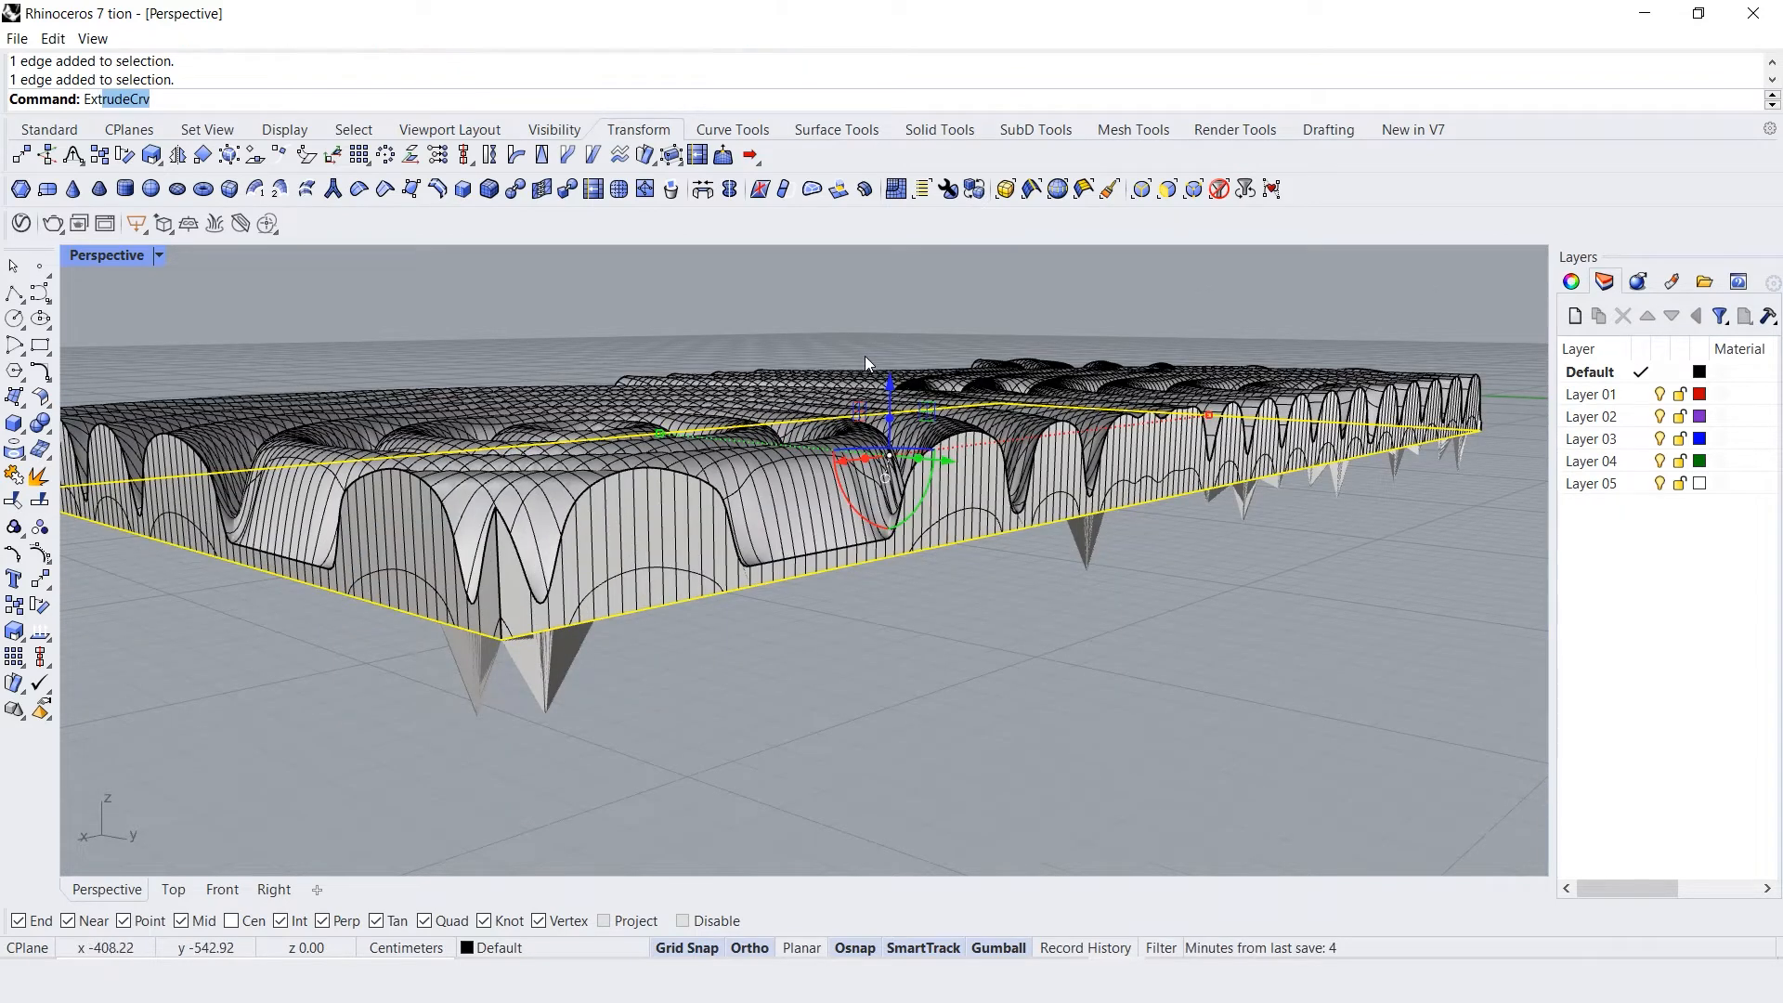
key(Return)
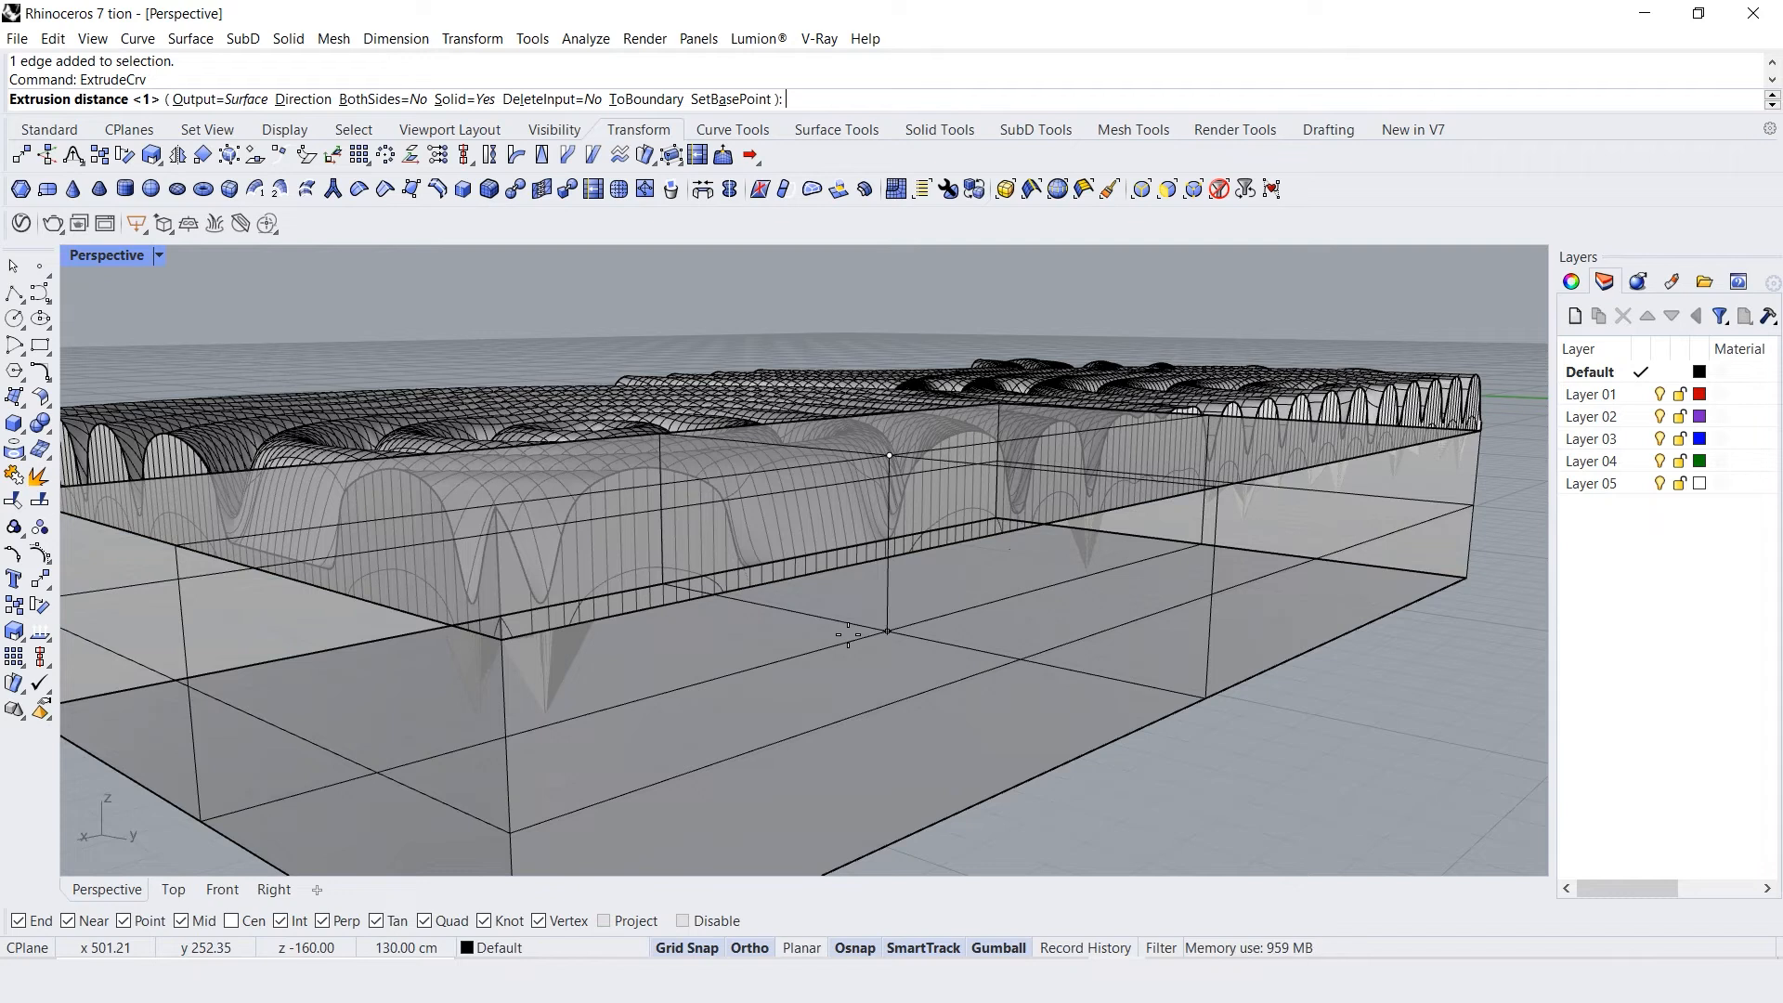
text(10)
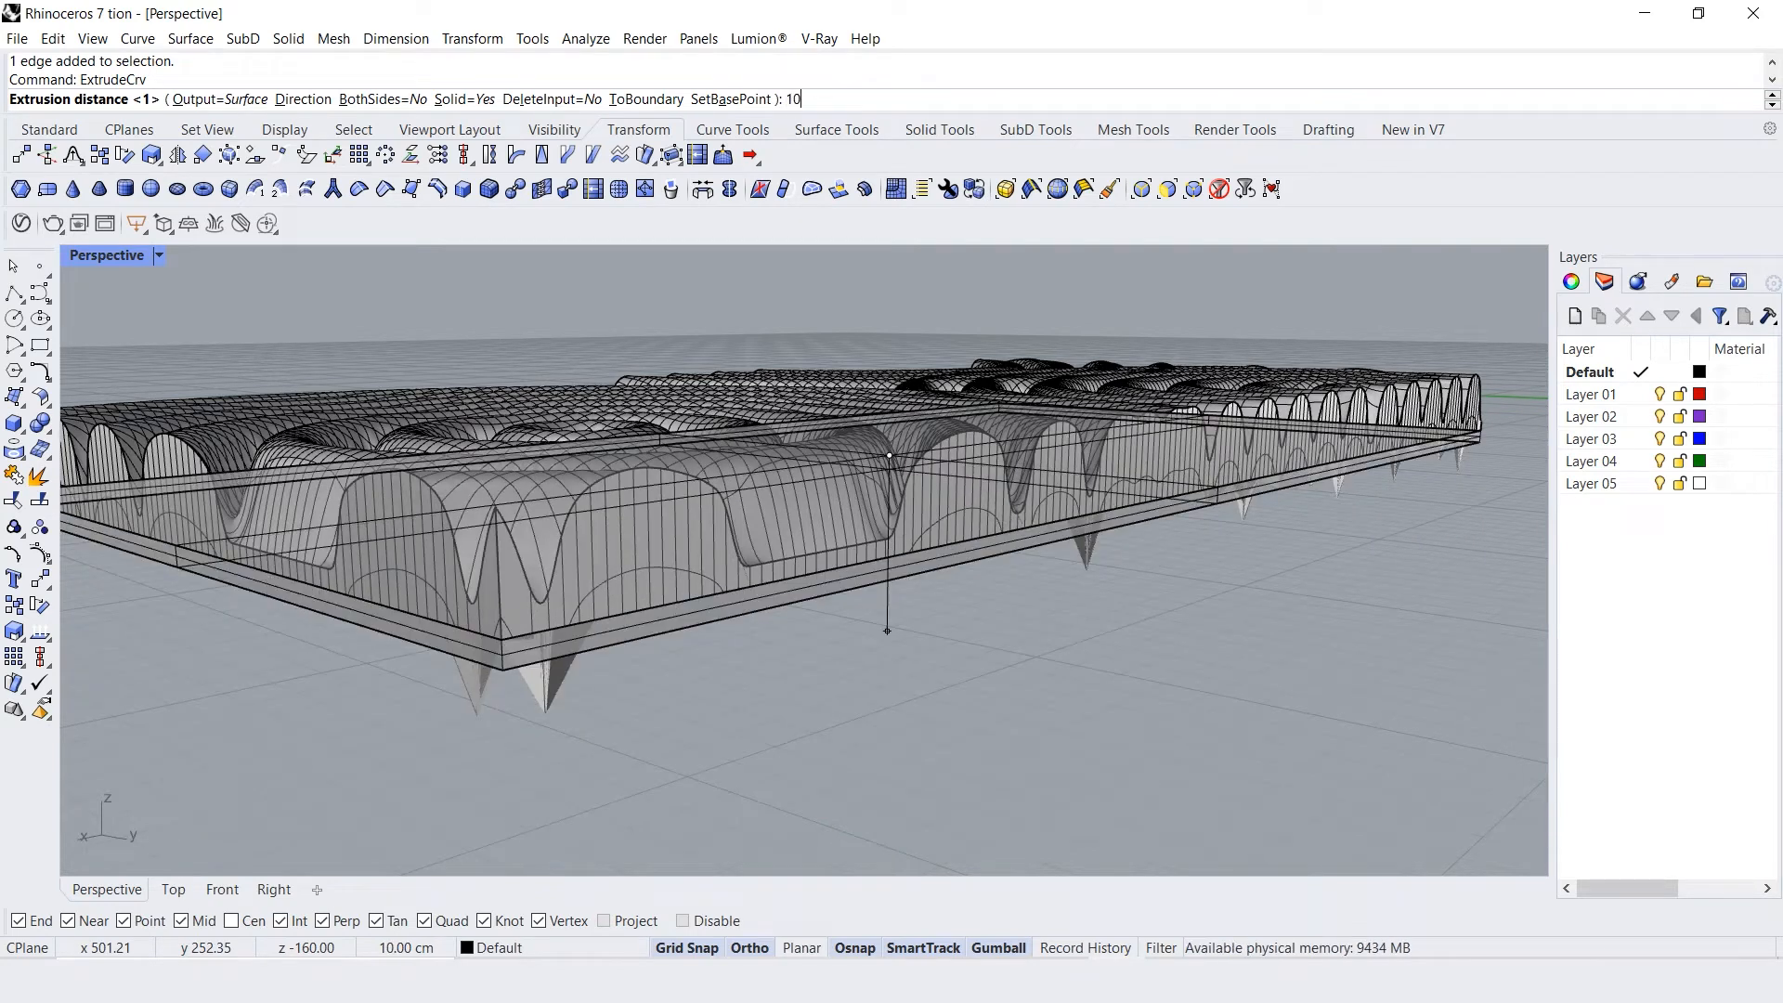
key(Return)
Thicken the base plate by moving its bottom face downward in the Front view
right_drag(807, 642, 794, 599)
scroll(794, 599, down, 6)
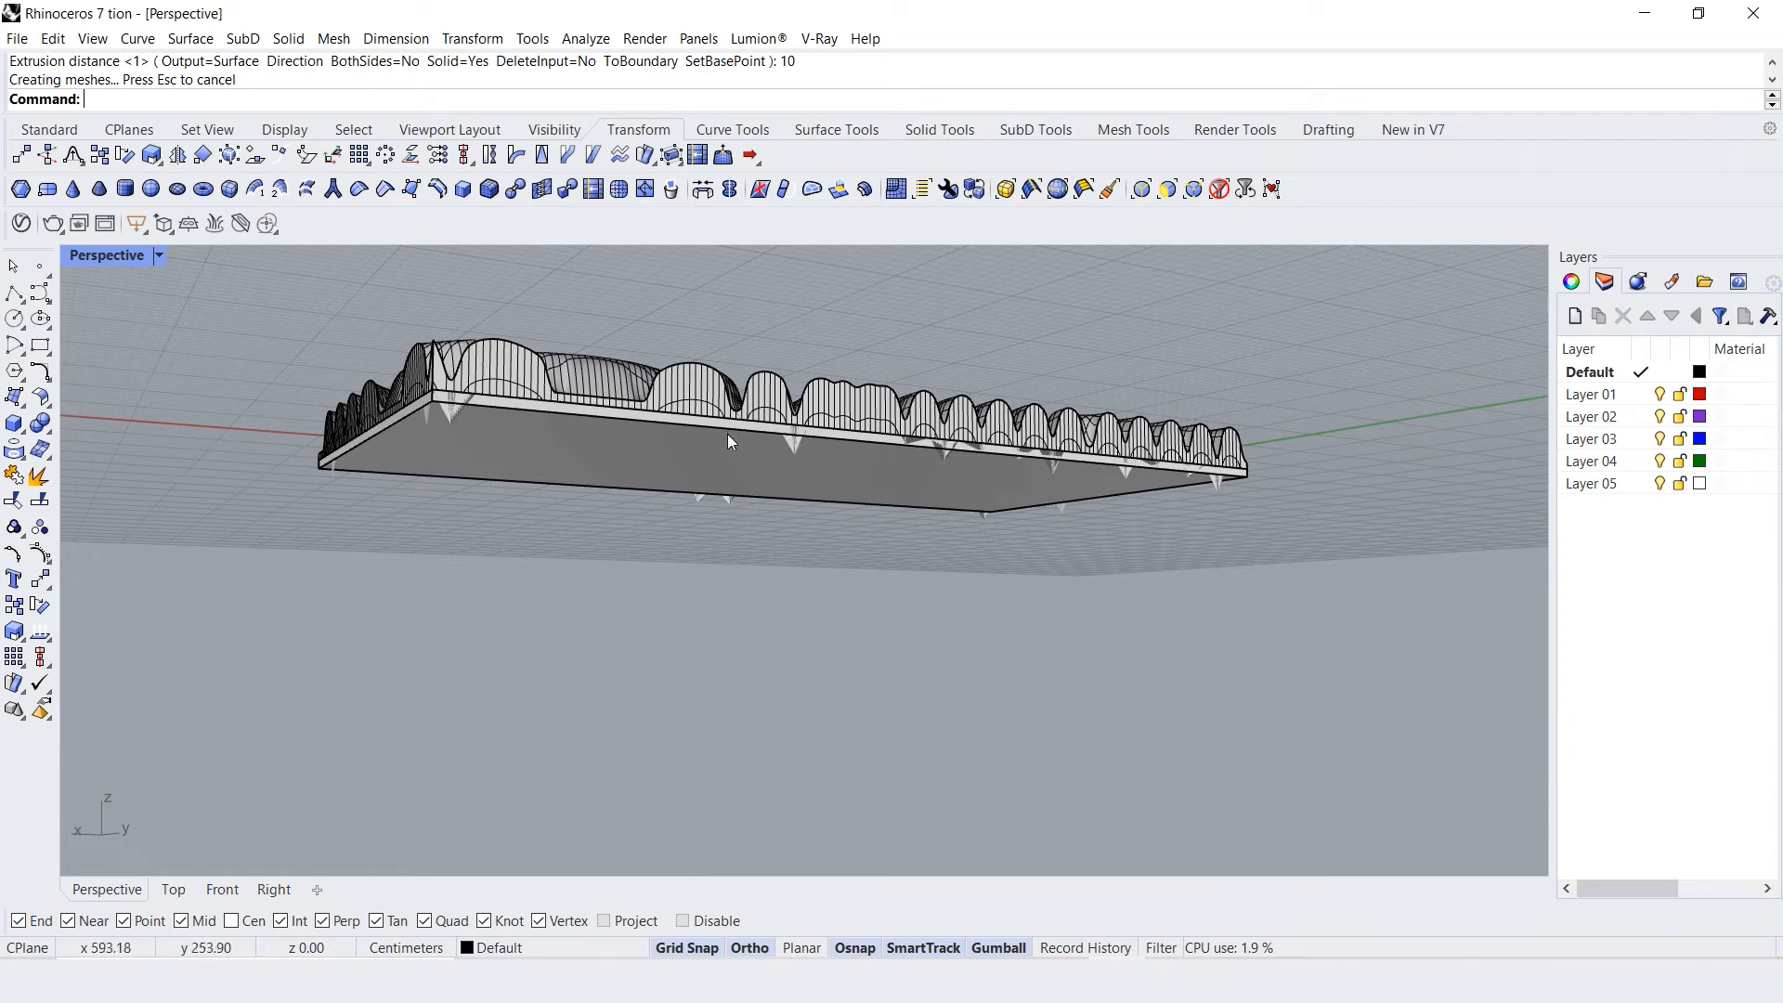
right_drag(639, 465, 329, 822)
click(222, 889)
scroll(789, 487, down, 3)
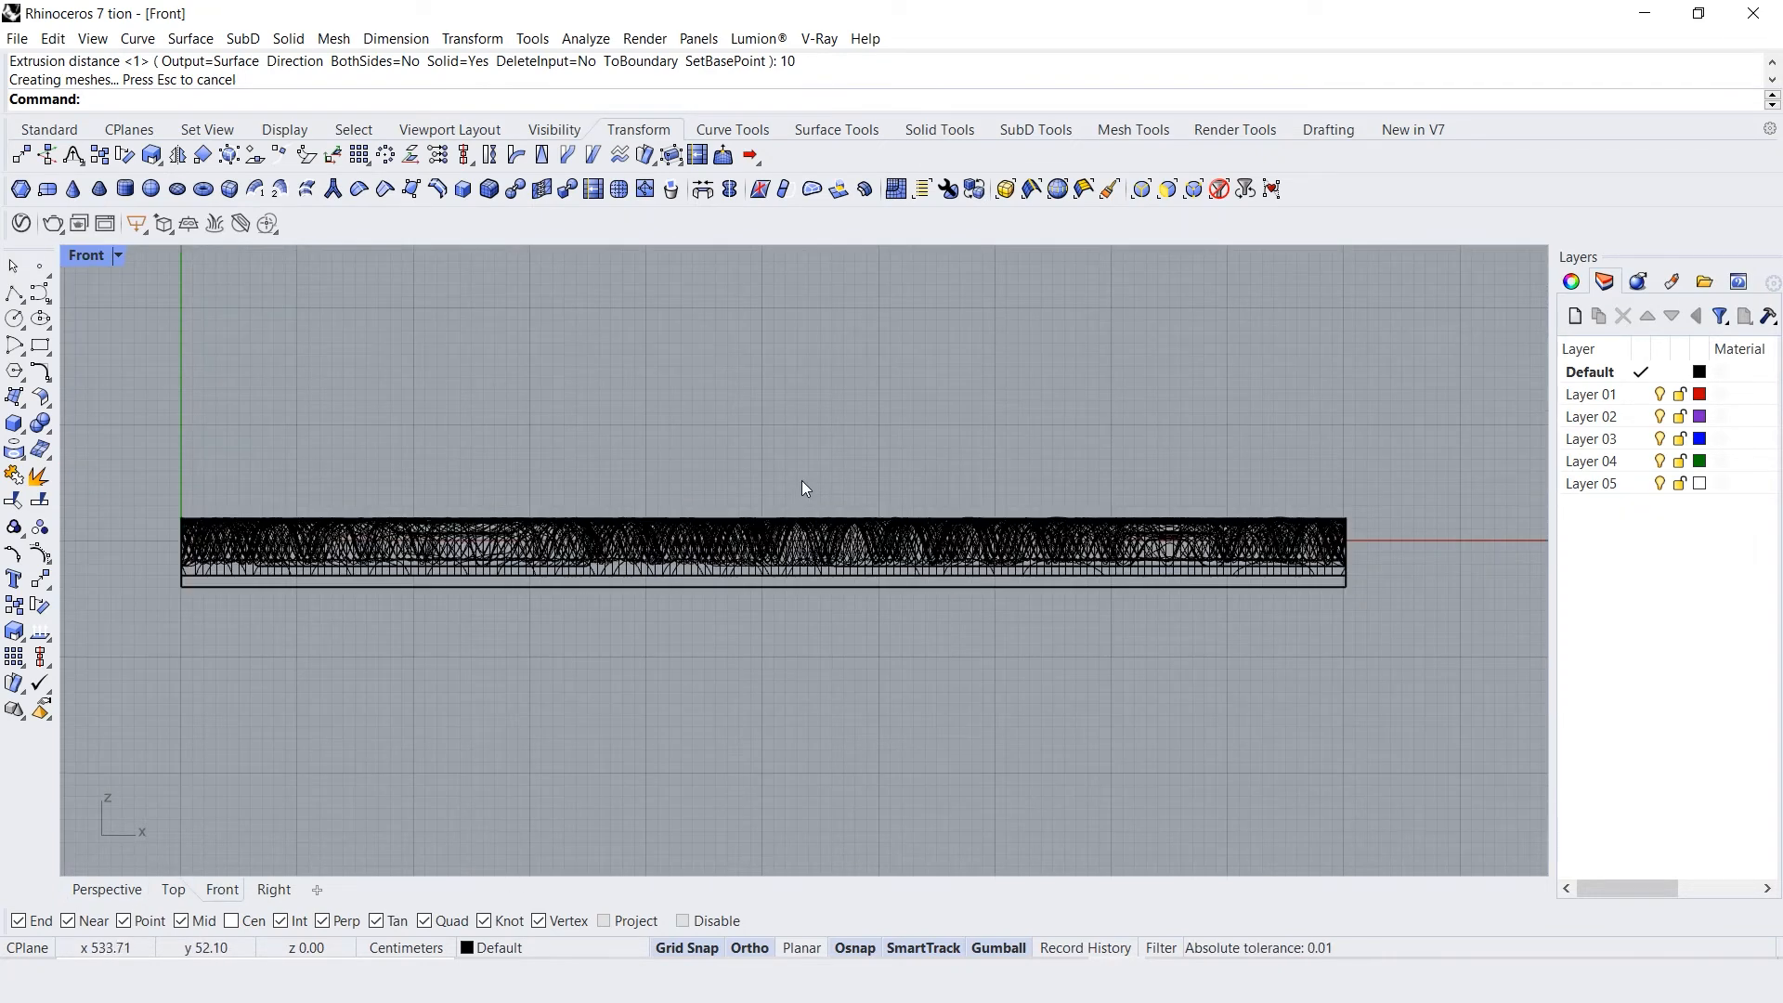
scroll(753, 553, up, 2)
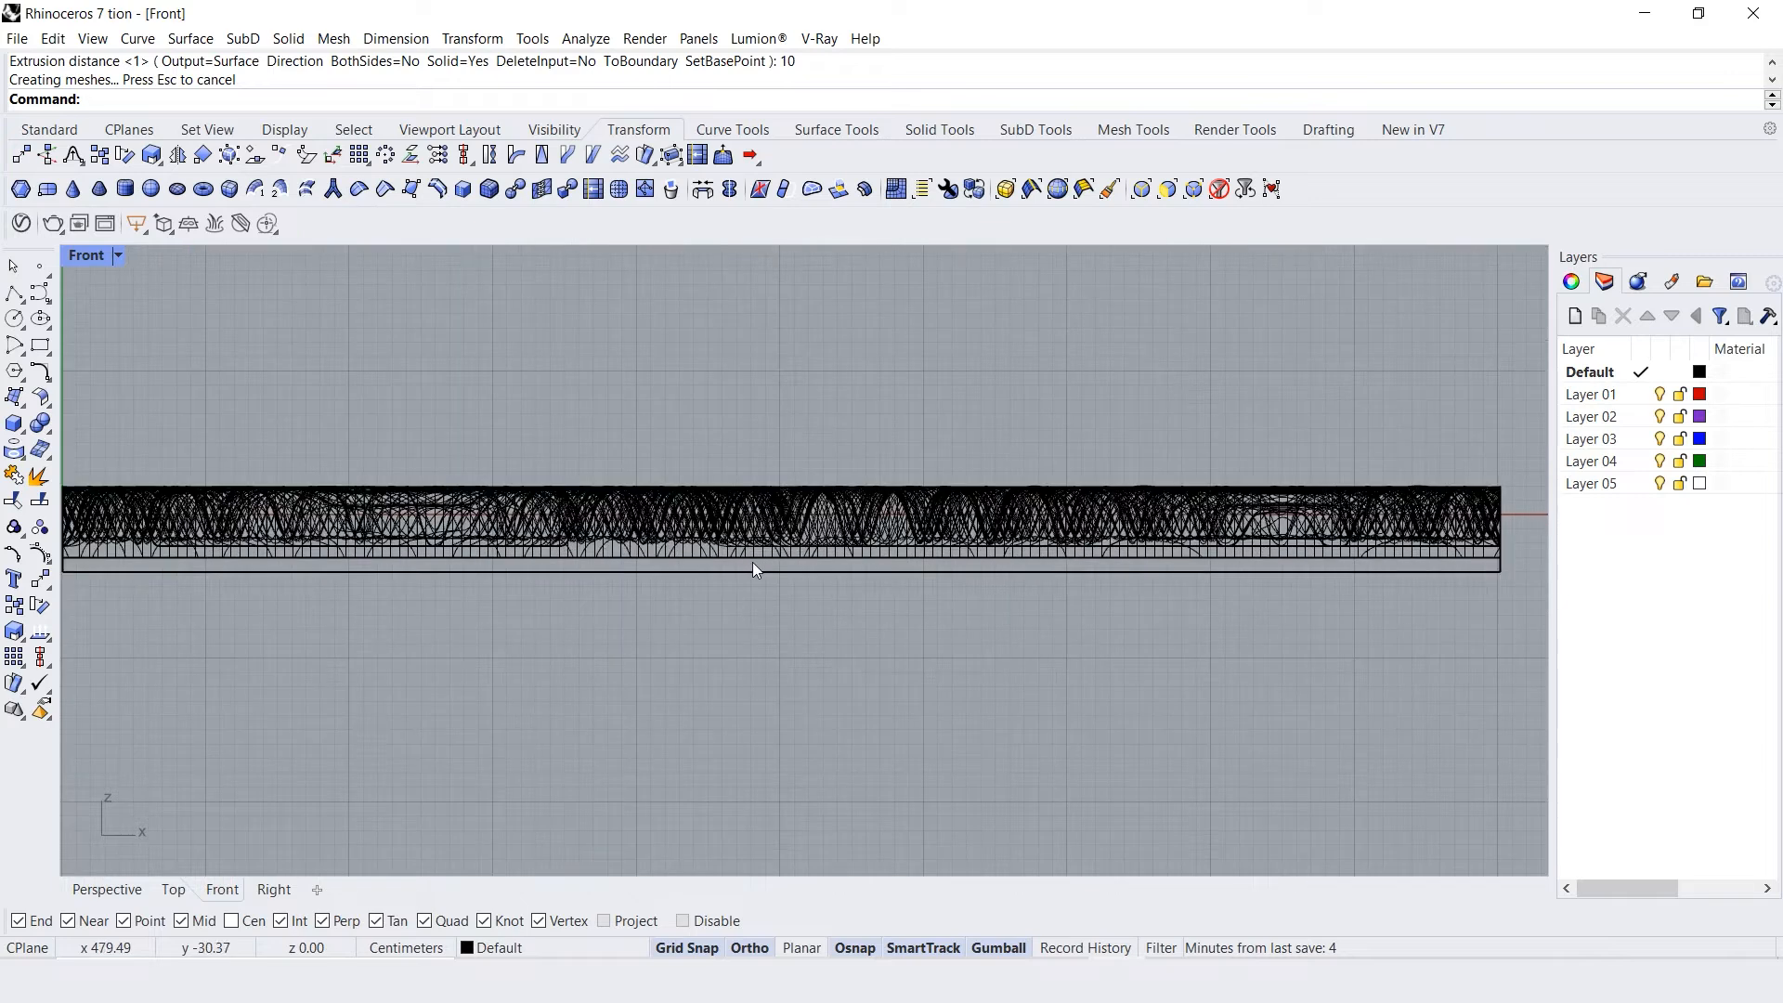
scroll(764, 585, down, 2)
drag(281, 629, 1394, 561)
drag(821, 521, 823, 555)
key(Escape)
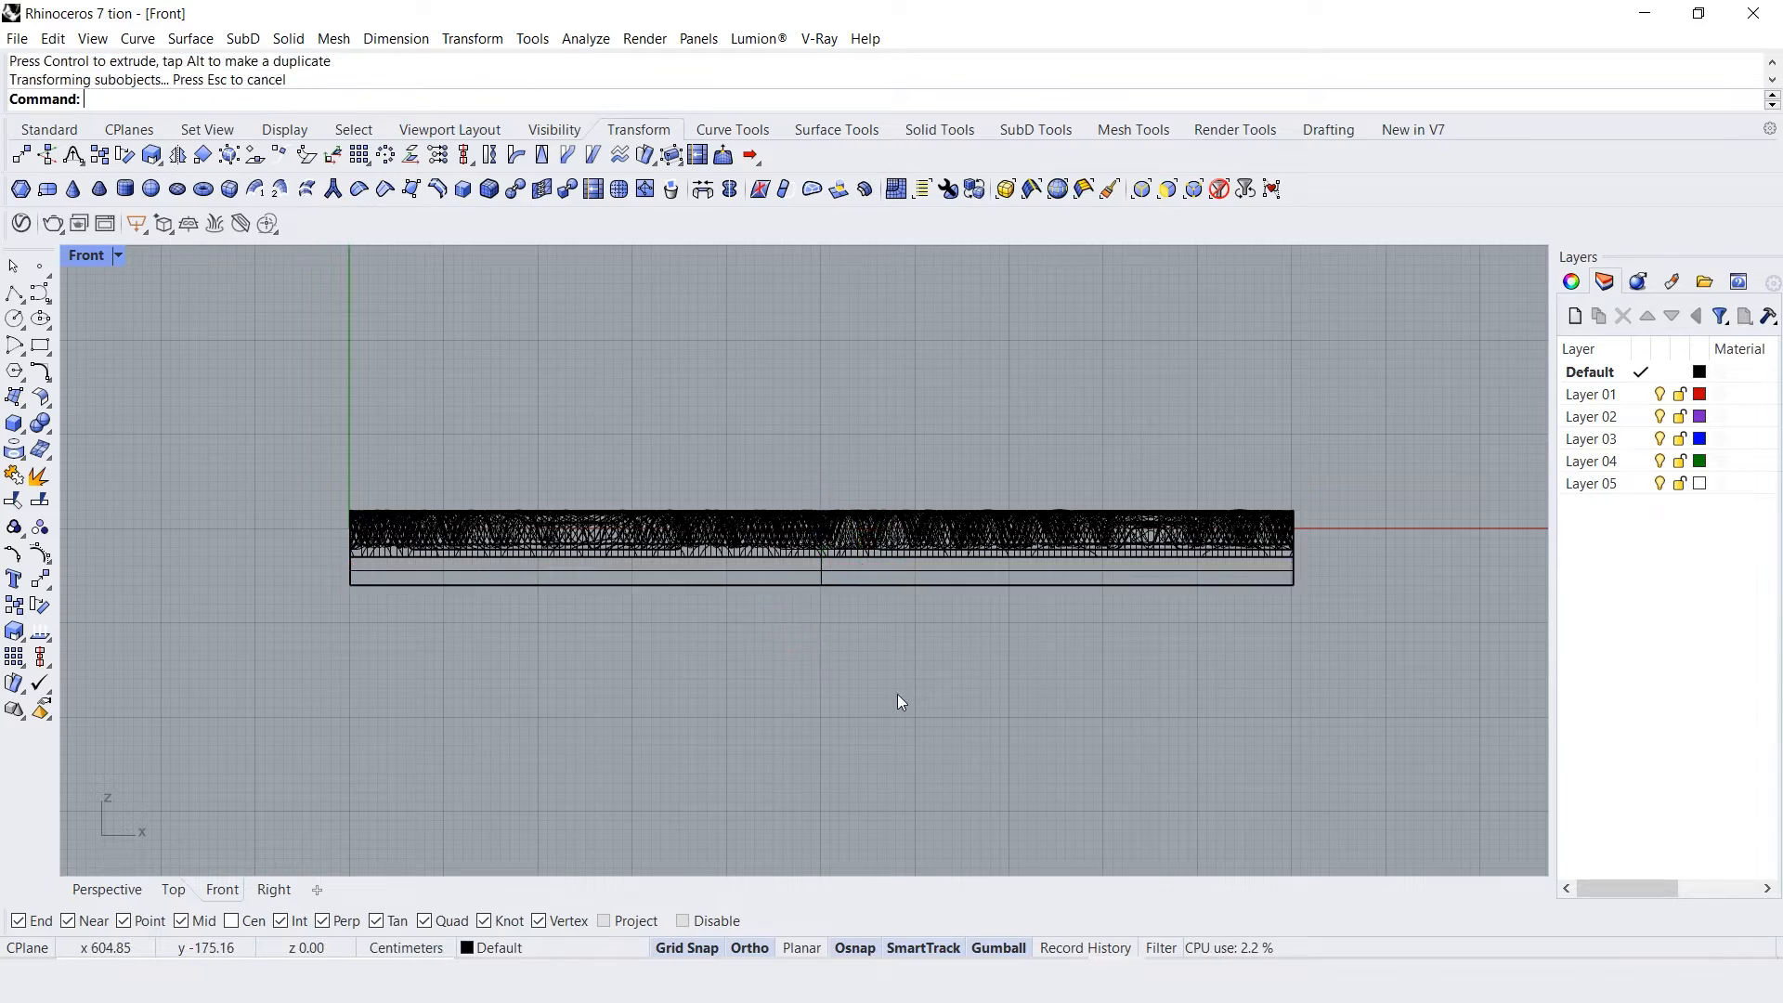
Extrude the base plate's long side face outward by 10 cm in the Perspective view
click(107, 889)
right_drag(683, 588, 554, 619)
scroll(546, 545, up, 5)
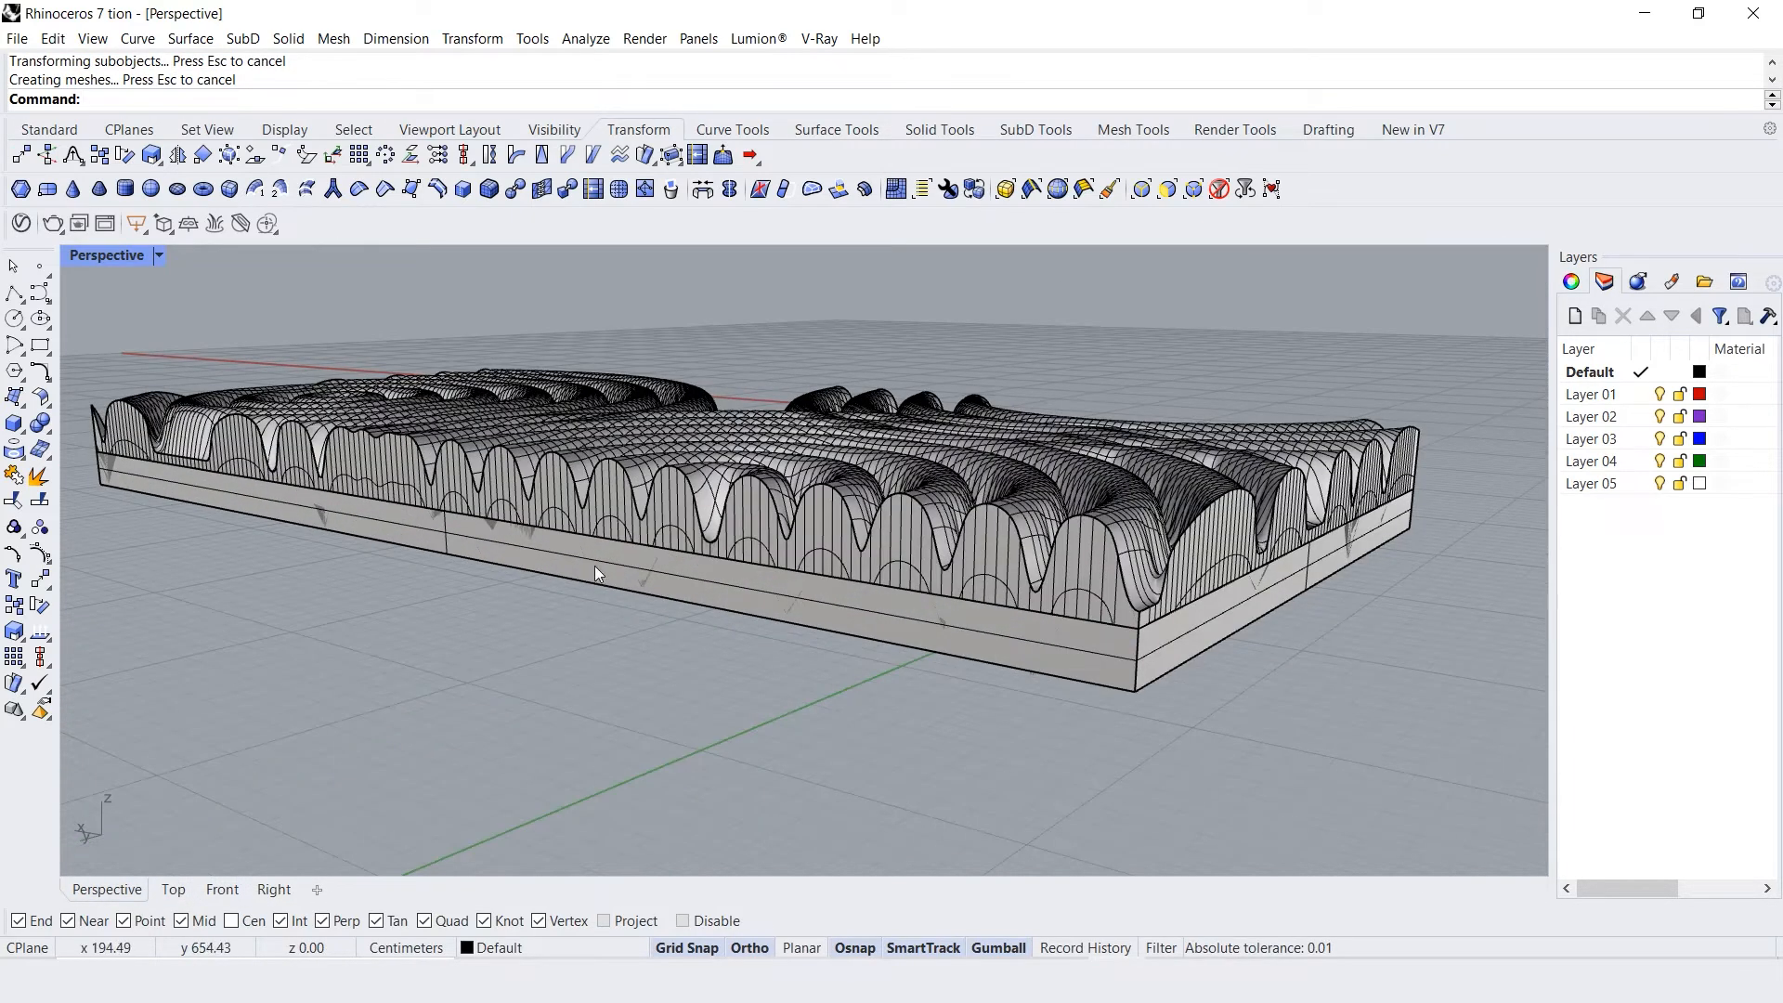
click(516, 559)
click(418, 540)
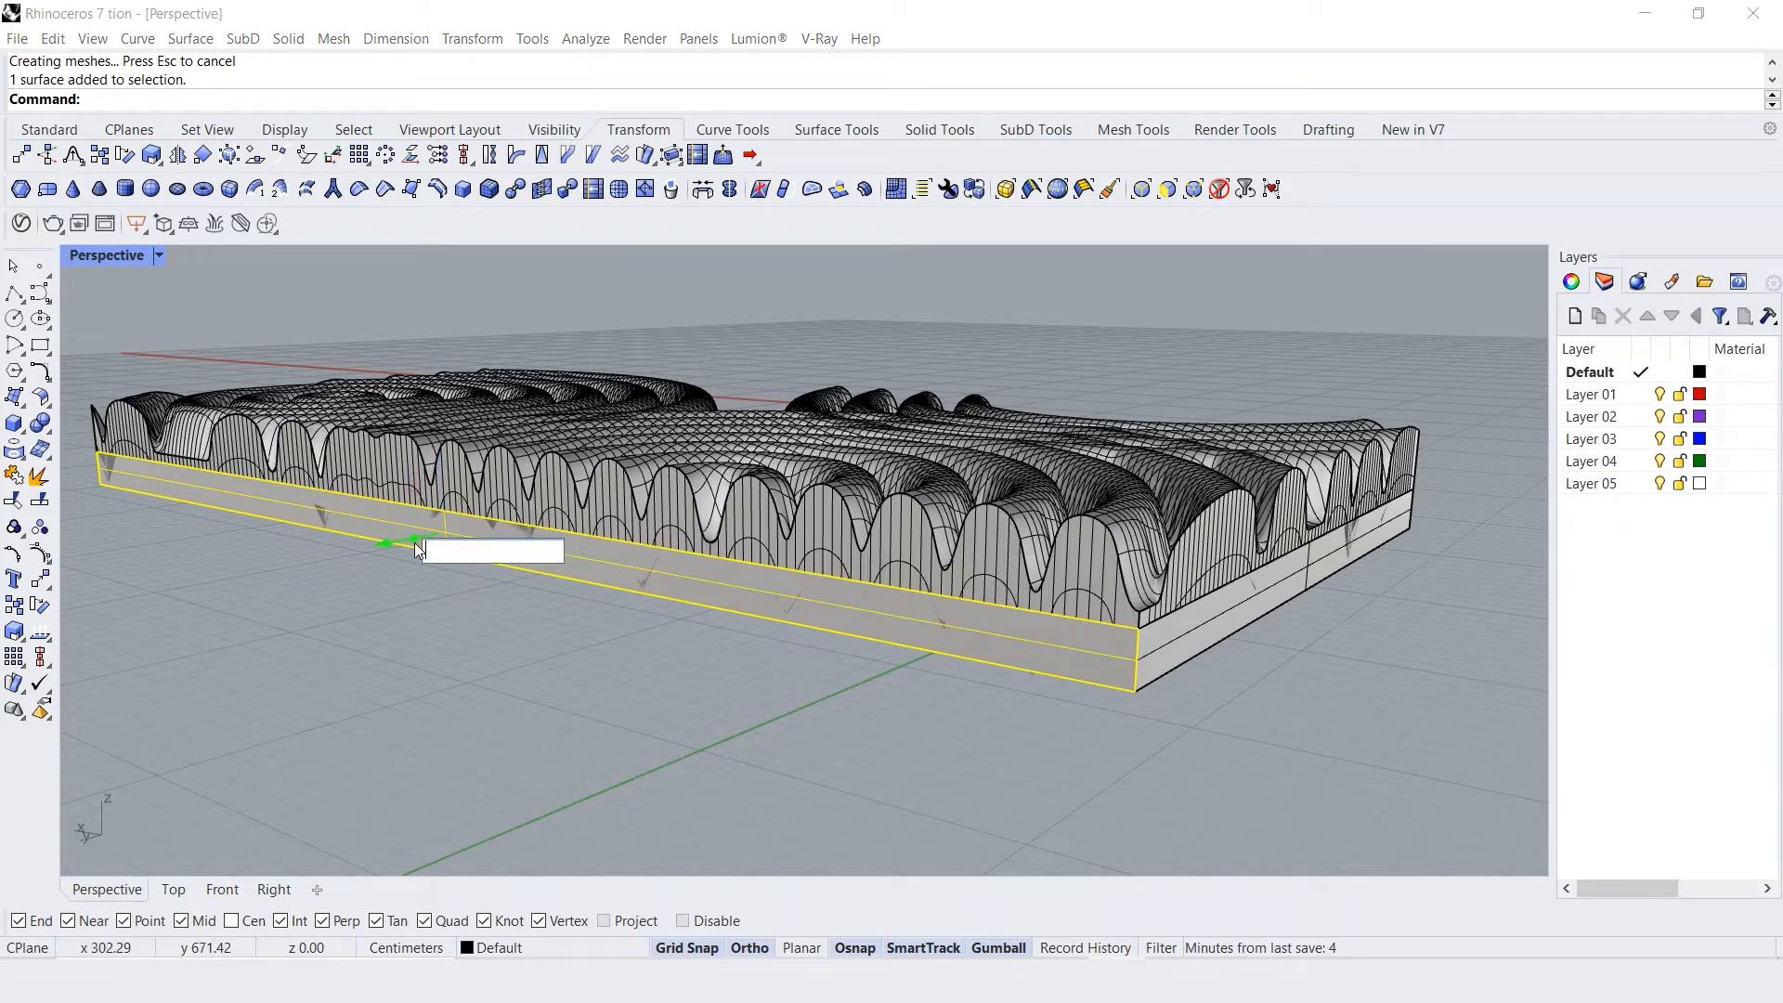
text(10)
key(Return)
key(Escape)
Extrude the base plate's short end face nearest the origin outward by 10 cm in the Perspective view
right_drag(886, 644, 955, 669)
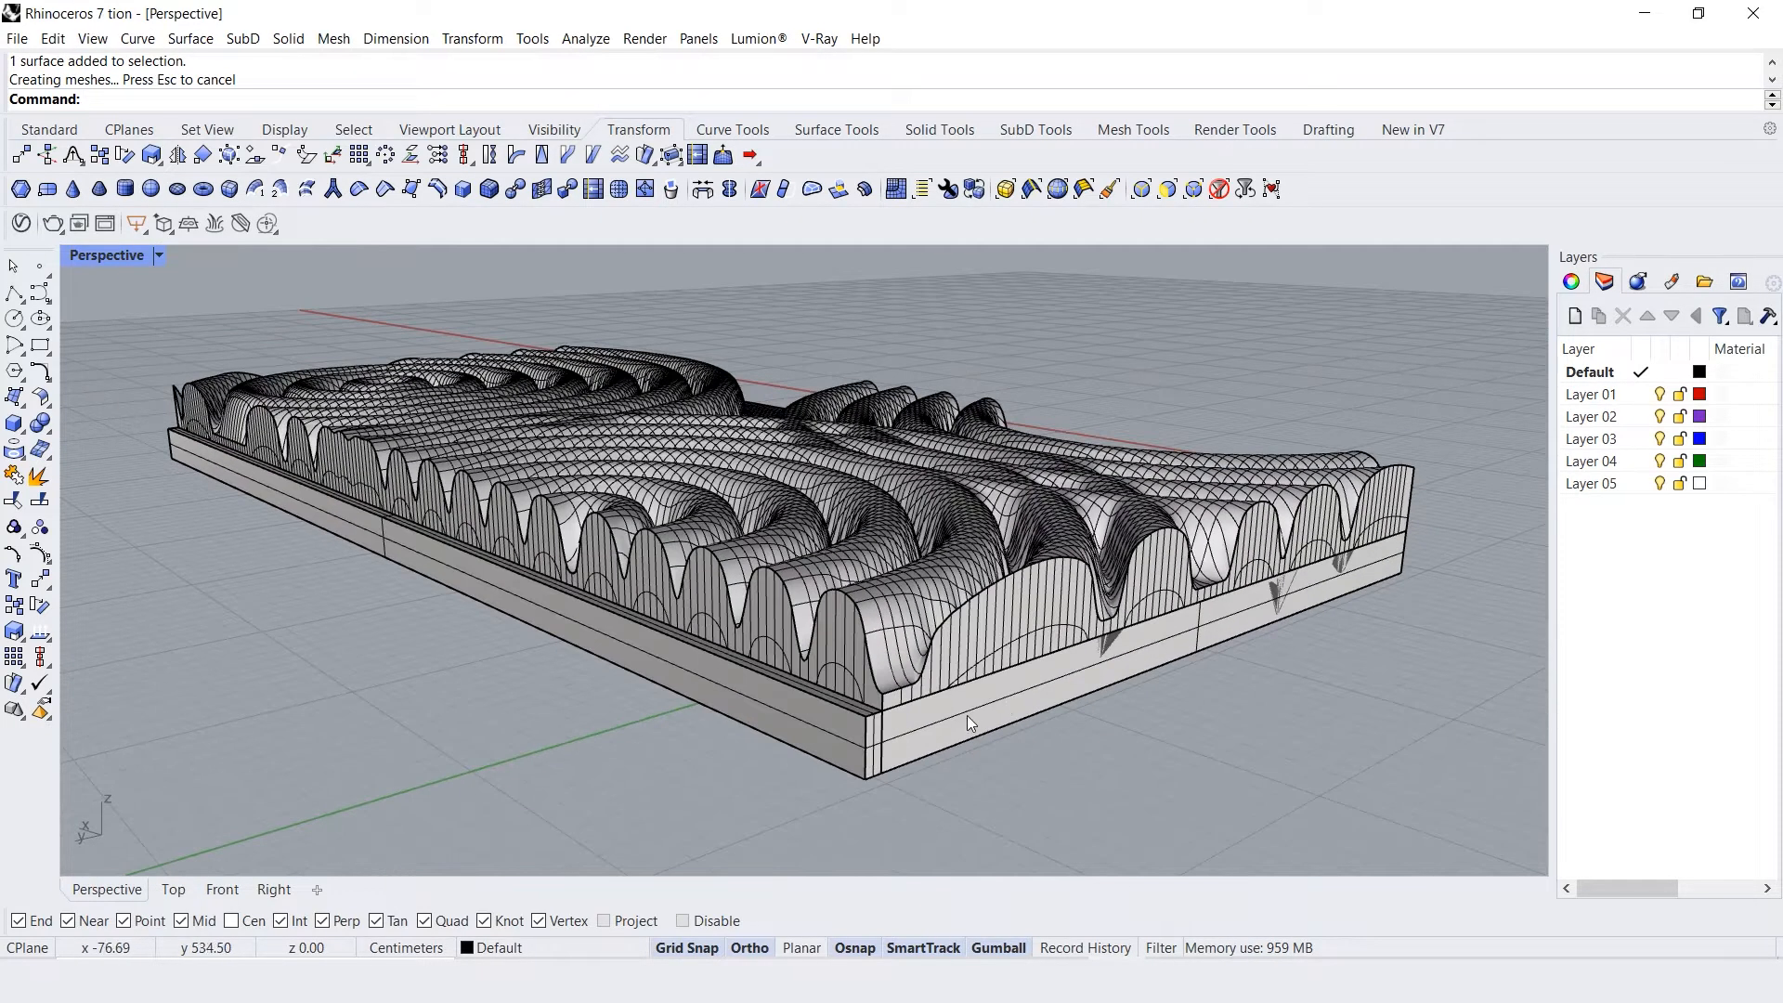
click(1057, 683)
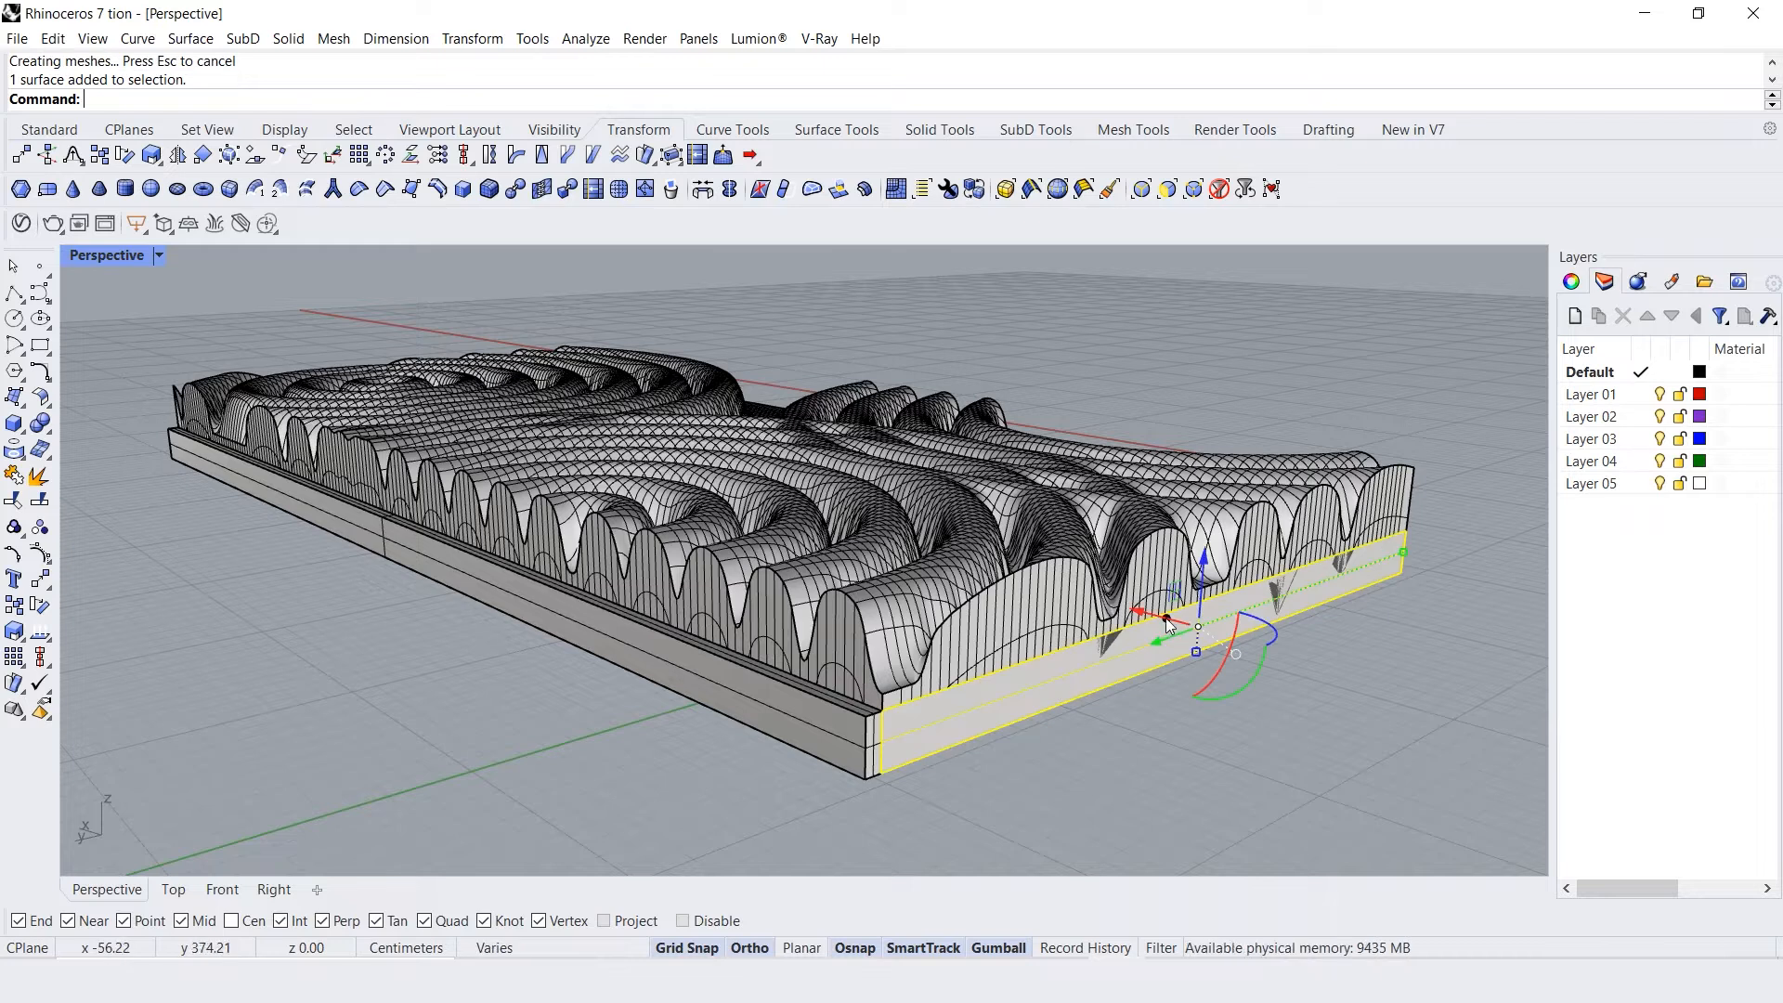
drag(1146, 615, 1152, 615)
right_drag(1078, 611, 1078, 666)
scroll(1078, 648, up, 3)
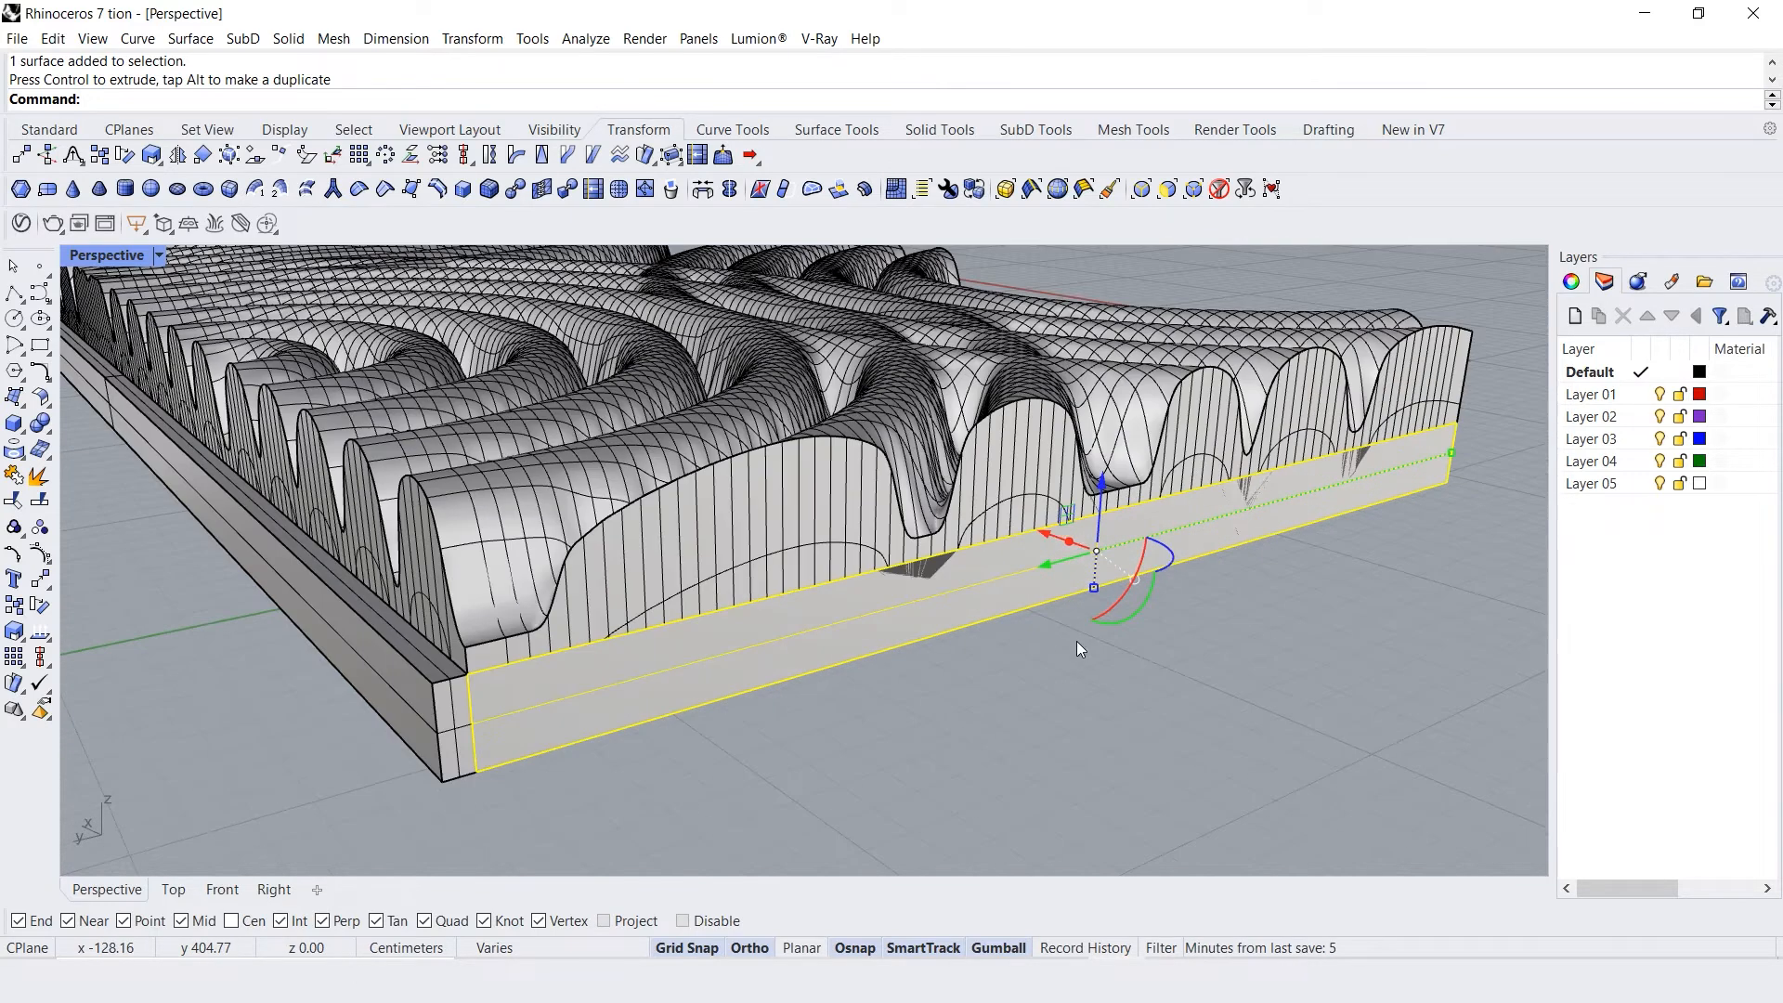
click(1067, 542)
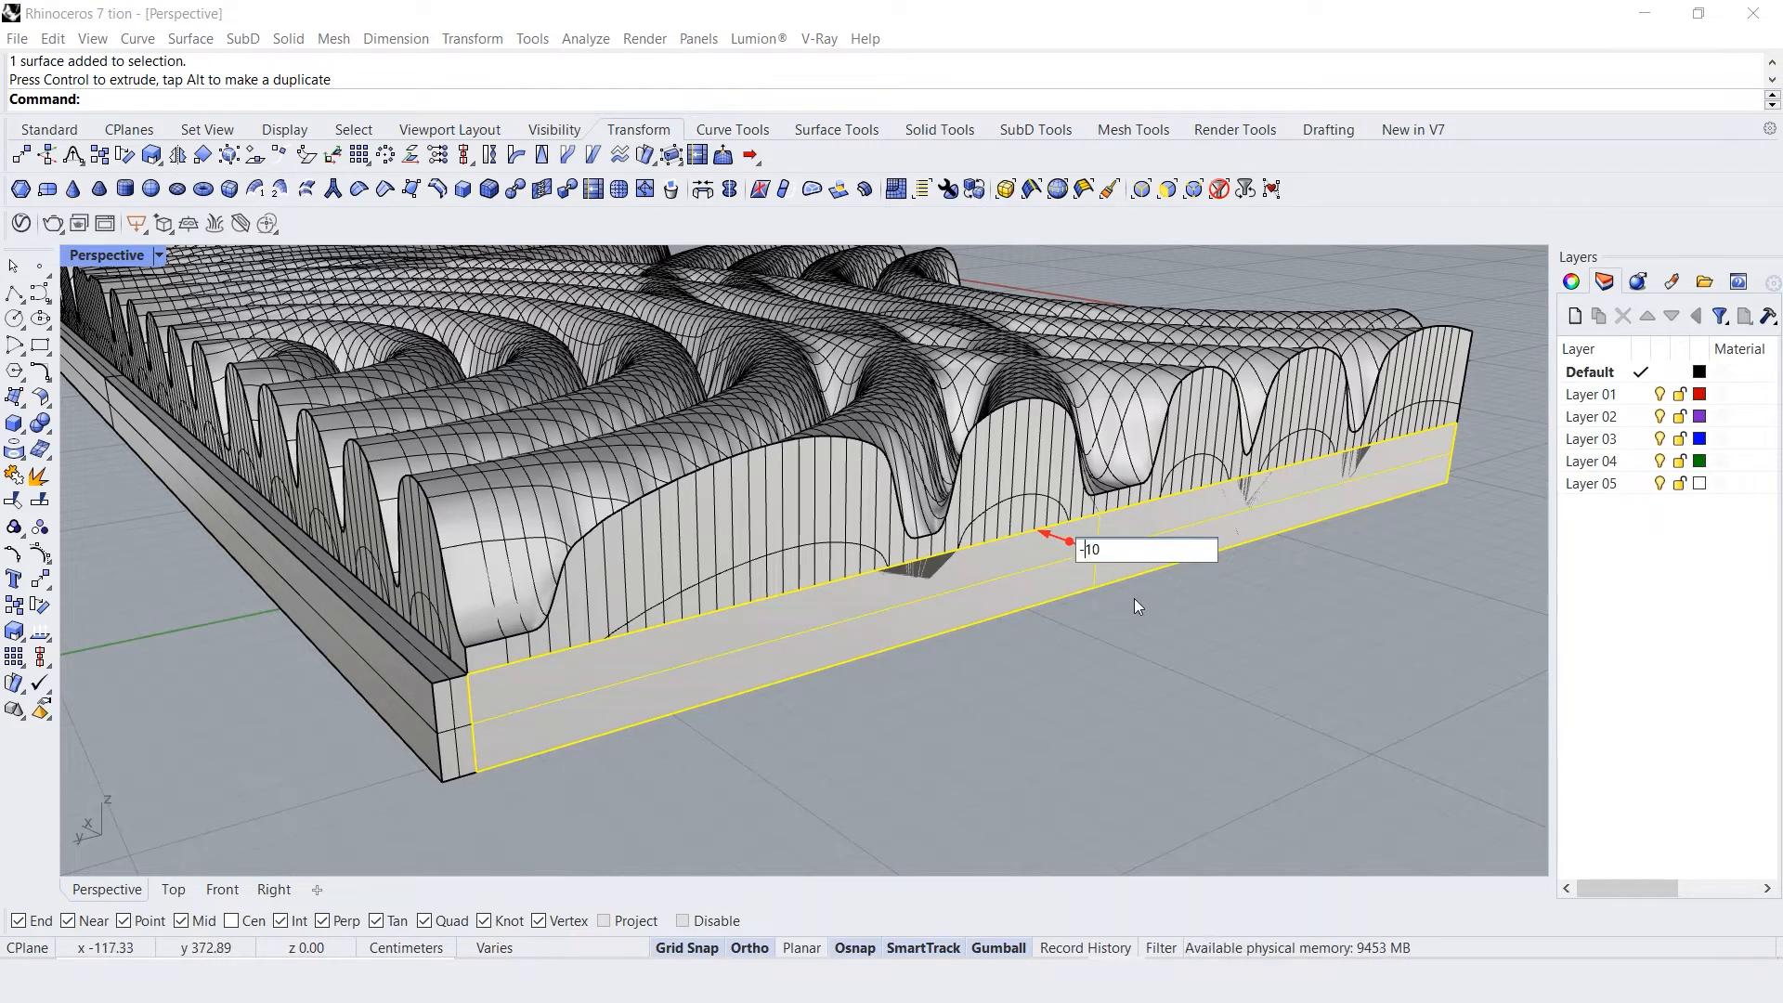
key(Return)
Extrude the base plate's opposite long side face outward by the same distance as the sides already extended
scroll(1078, 670, down, 6)
scroll(599, 615, up, 8)
ctrl+shift+click(973, 471)
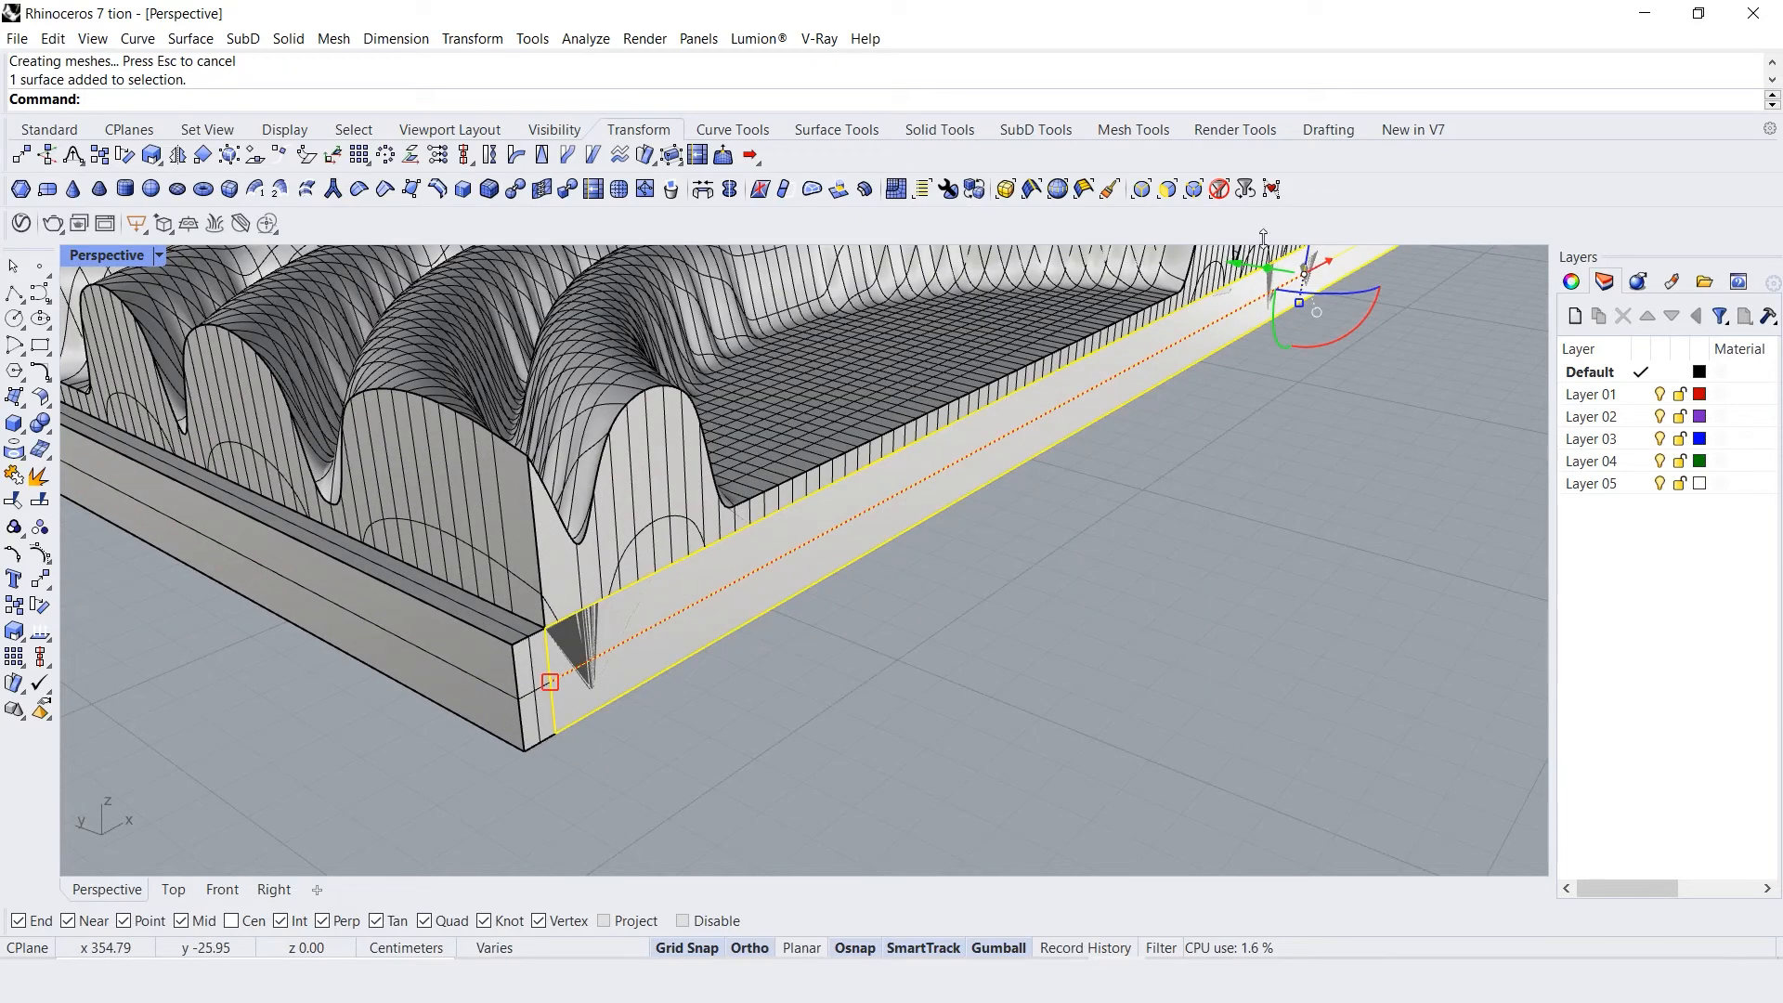
click(1267, 269)
key(Return)
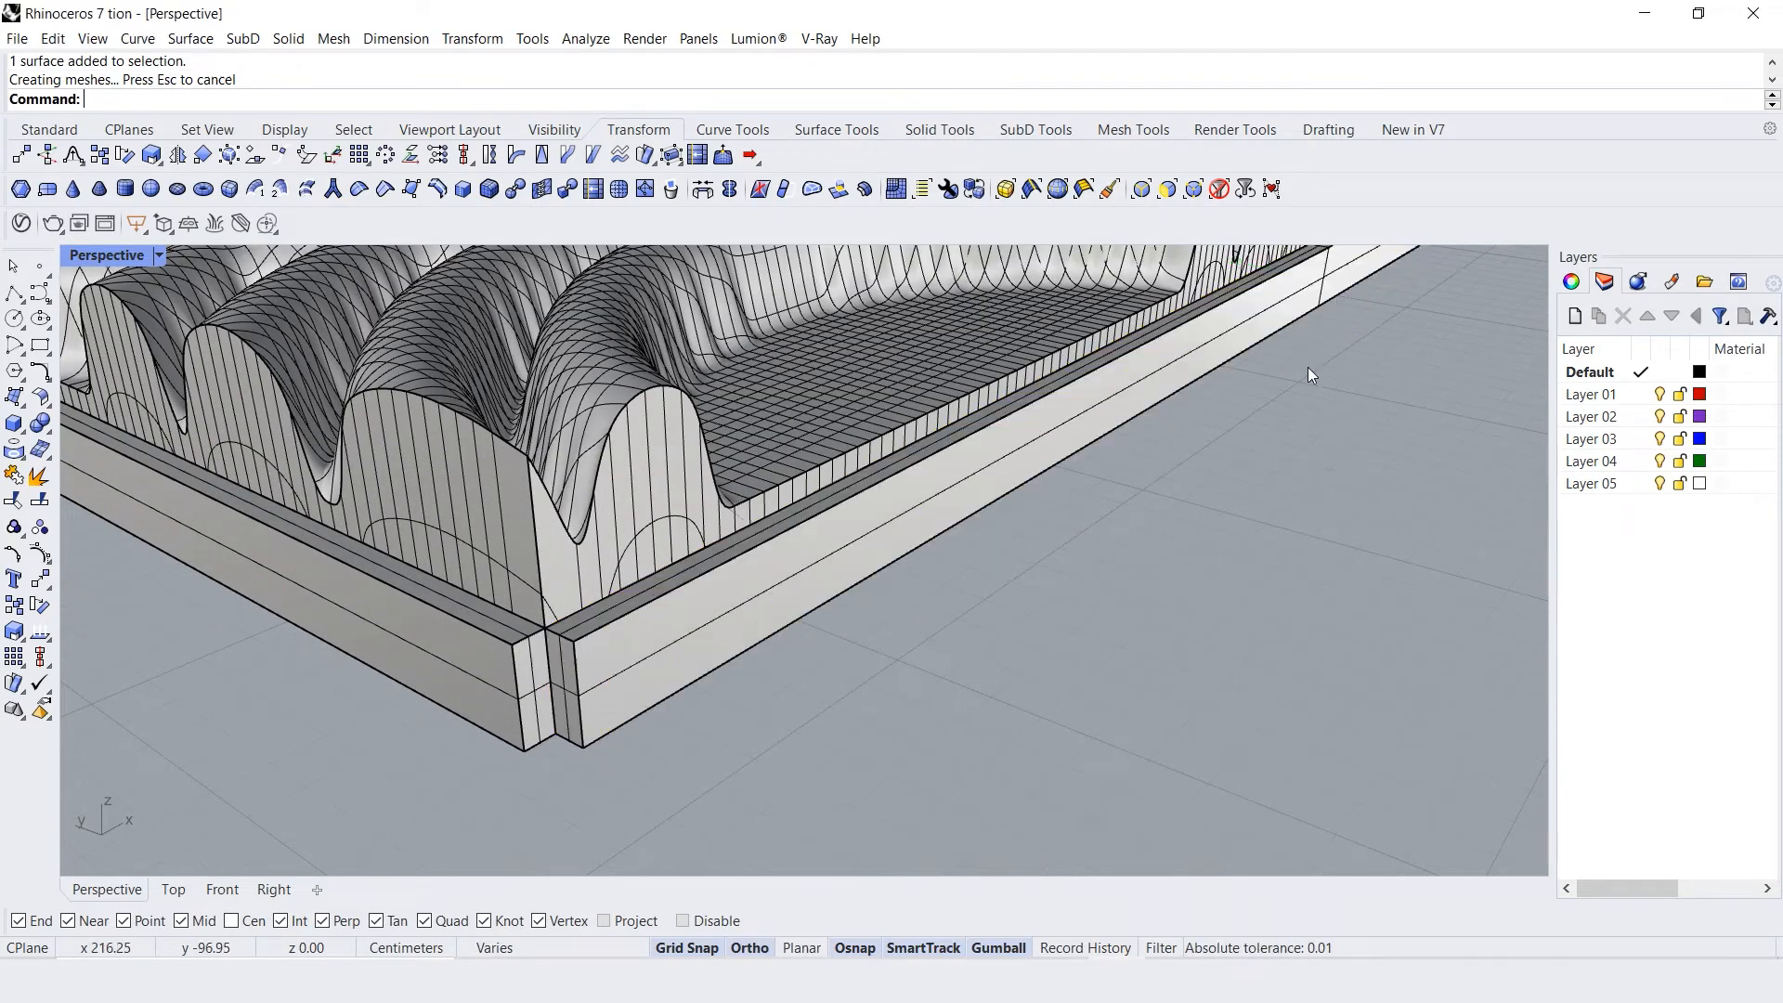
Extrude the base plate's remaining short end face outward by 10 cm
right_drag(1259, 457, 944, 478)
scroll(957, 483, down, 7)
scroll(855, 404, down, 2)
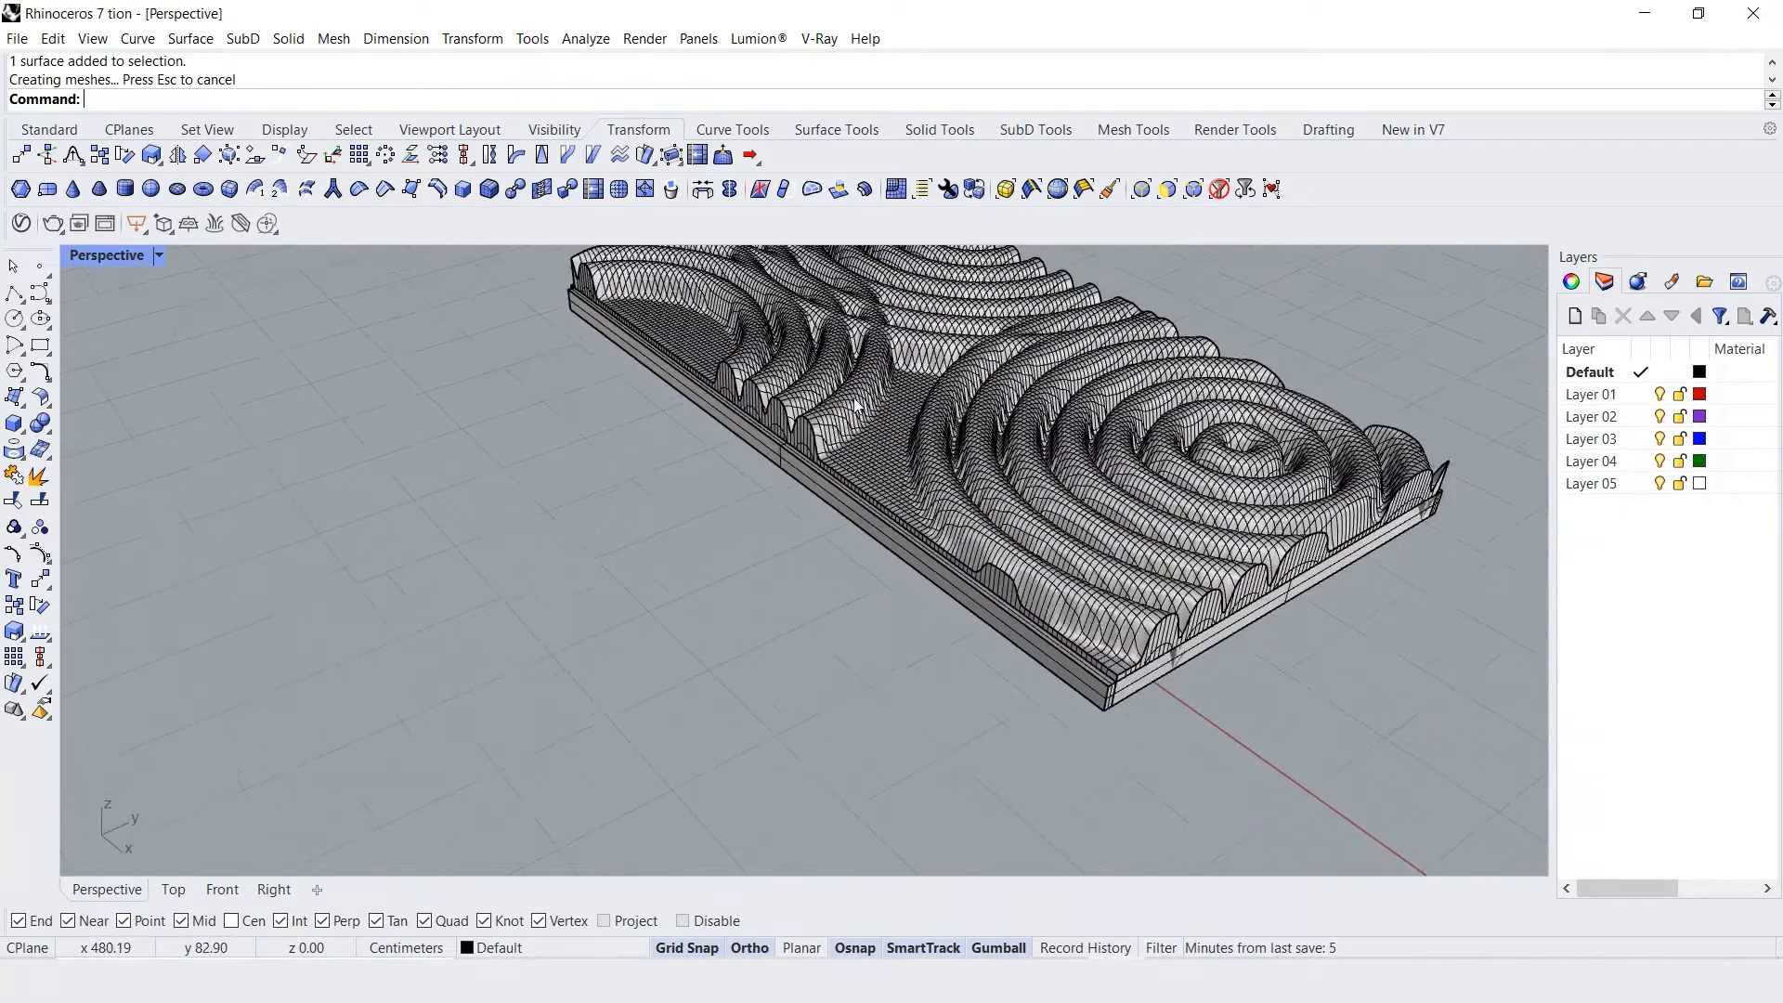
scroll(1347, 683, up, 6)
ctrl+shift+click(1059, 404)
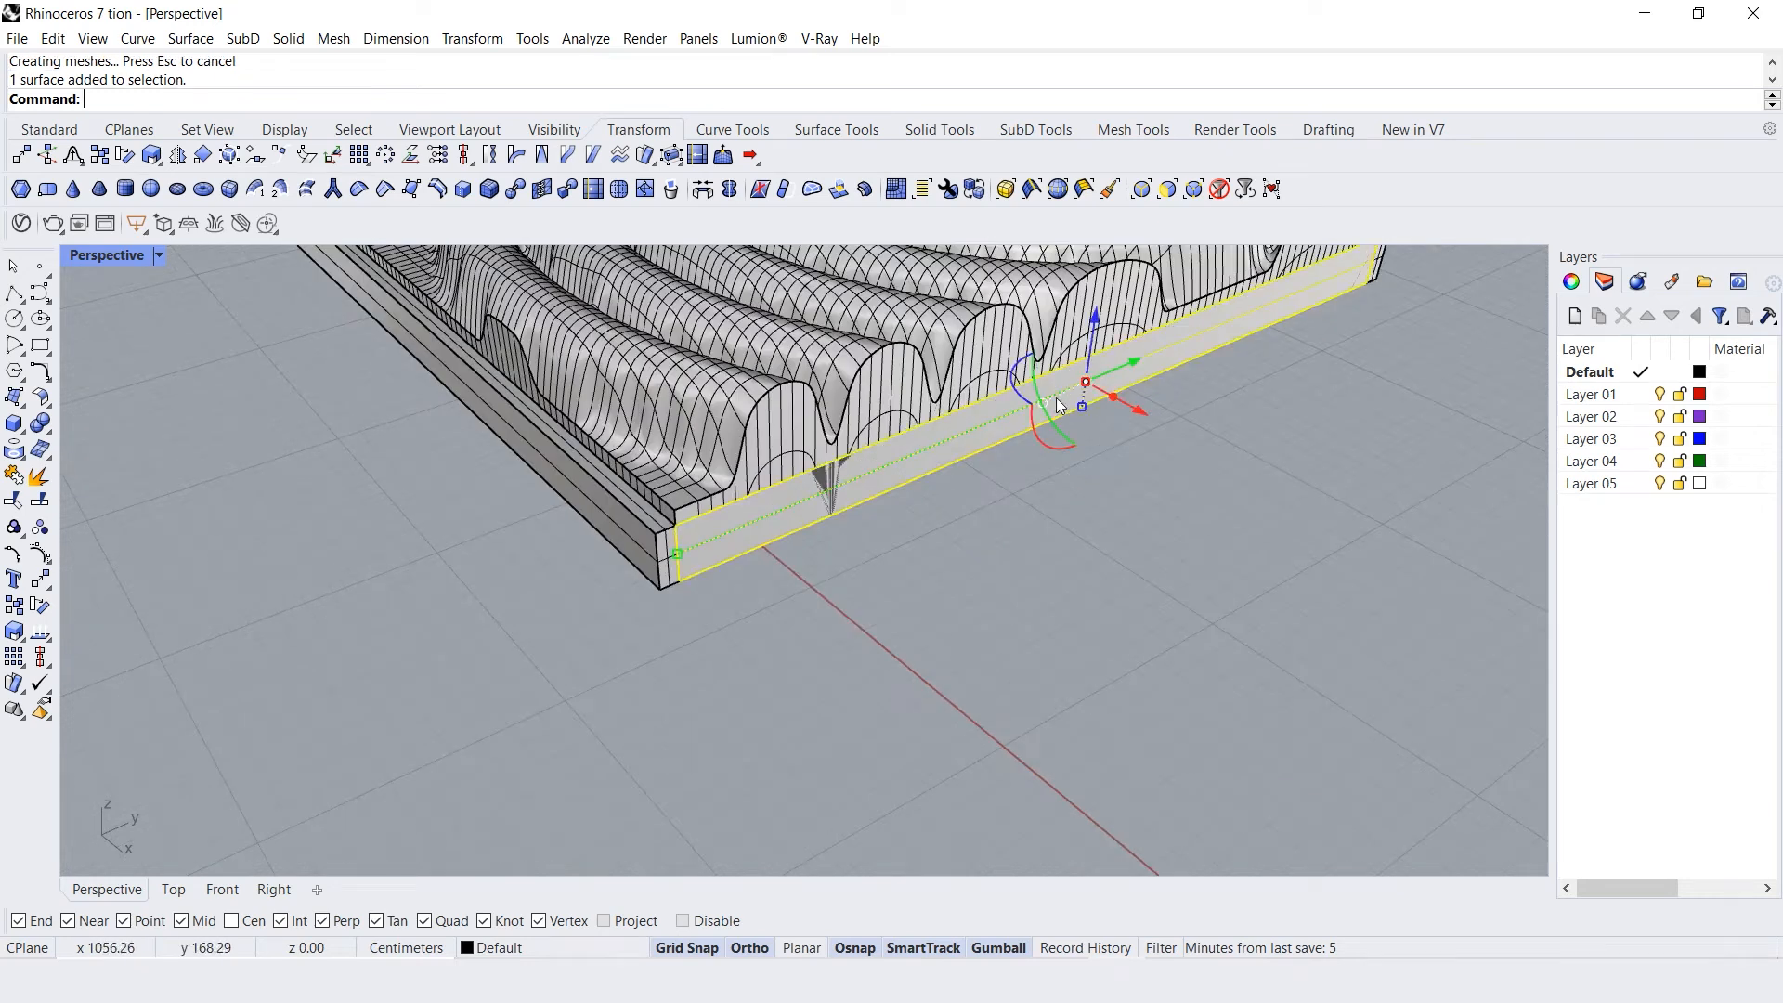
click(1111, 398)
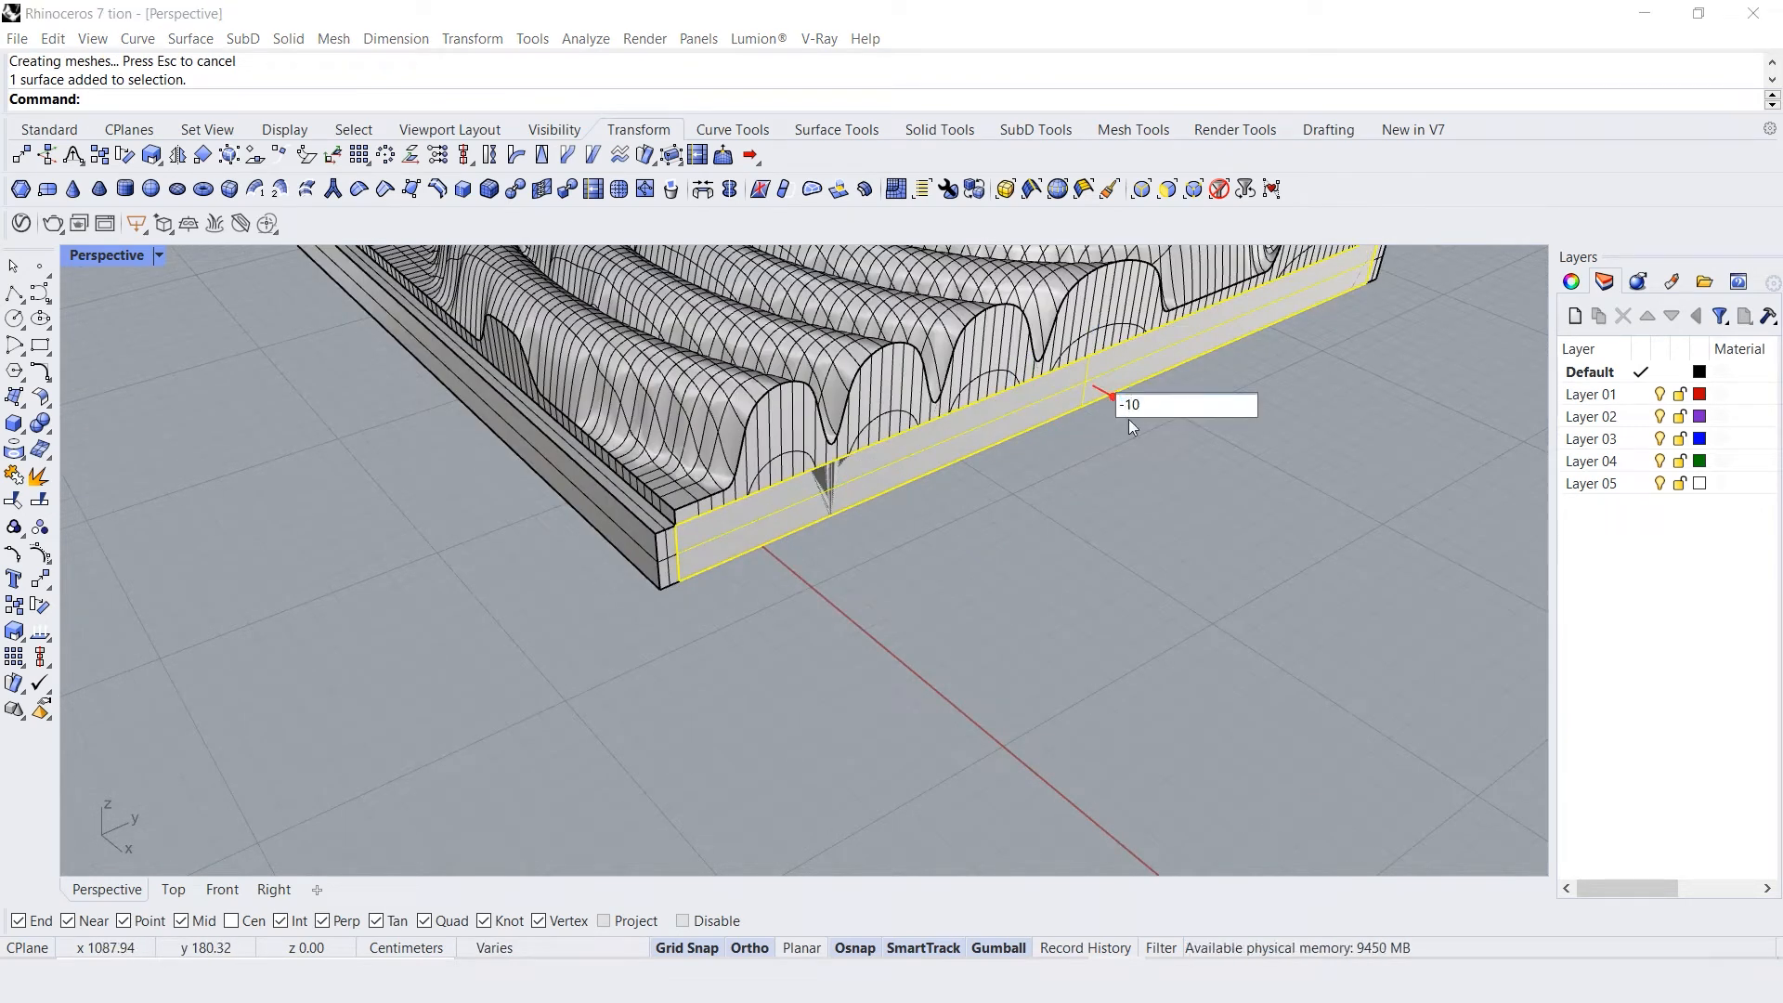
key(Return)
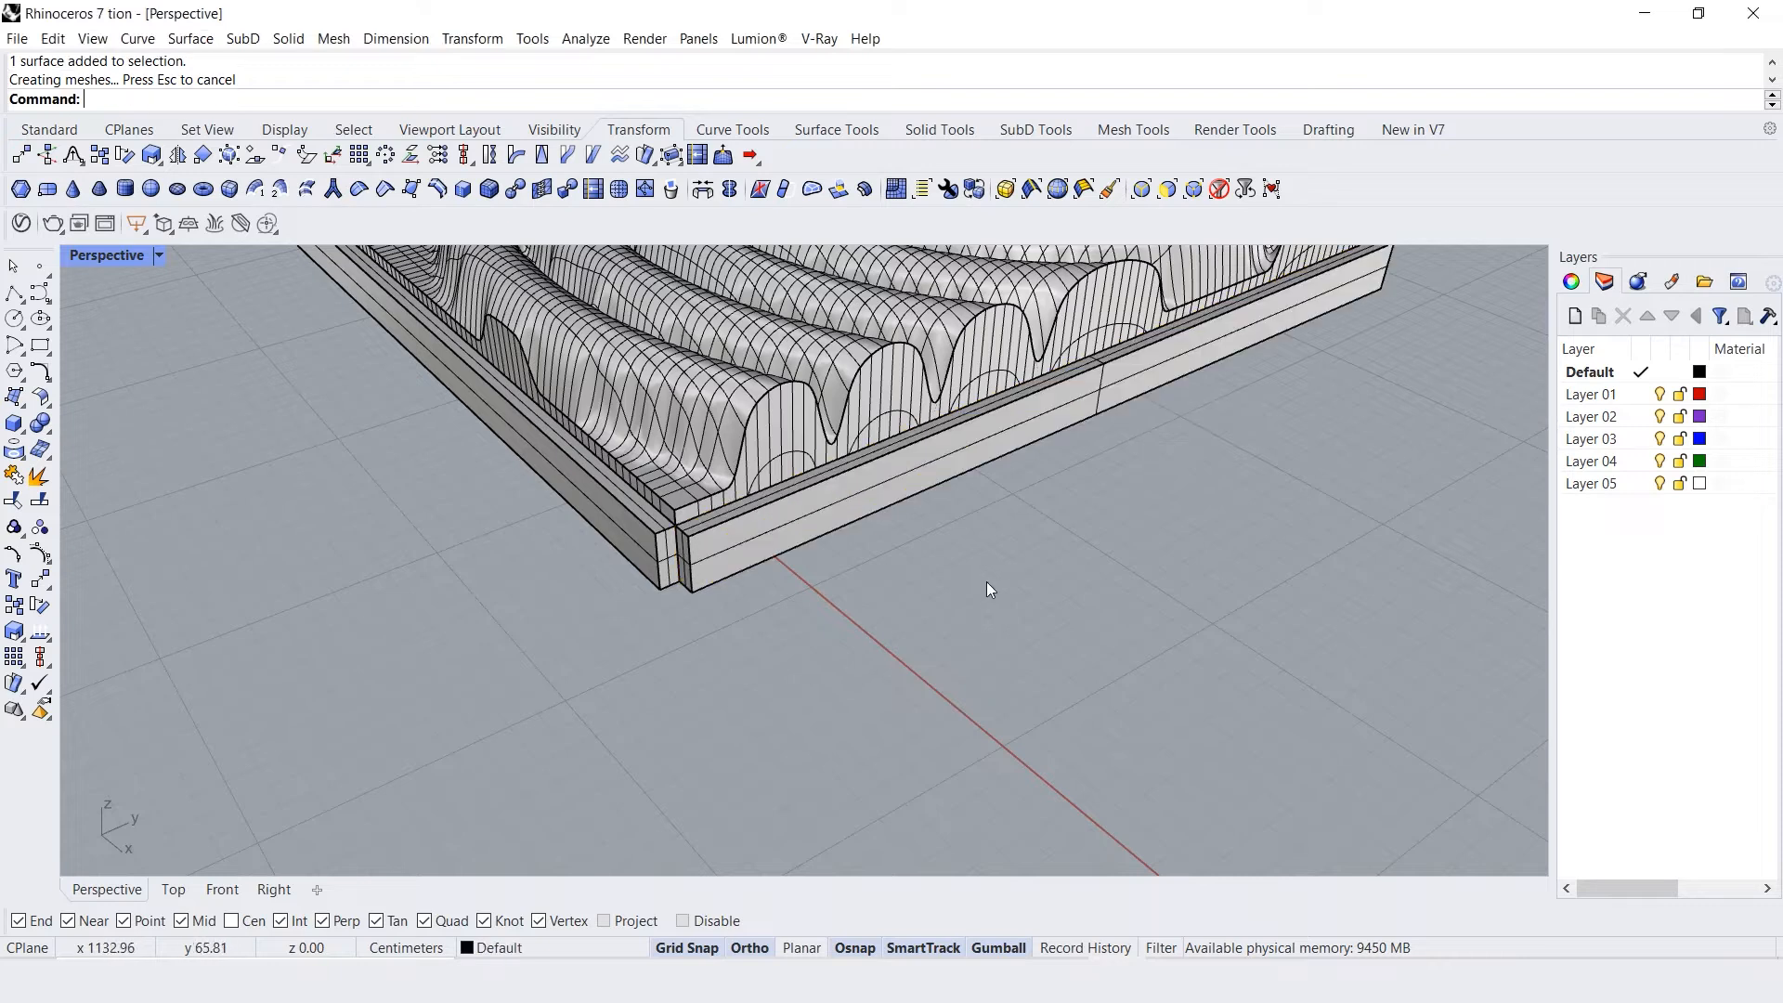
Fill the notch at the base plate's far X-axis corner by extruding the inner notch face flush with the adjoining side
scroll(815, 560, up, 5)
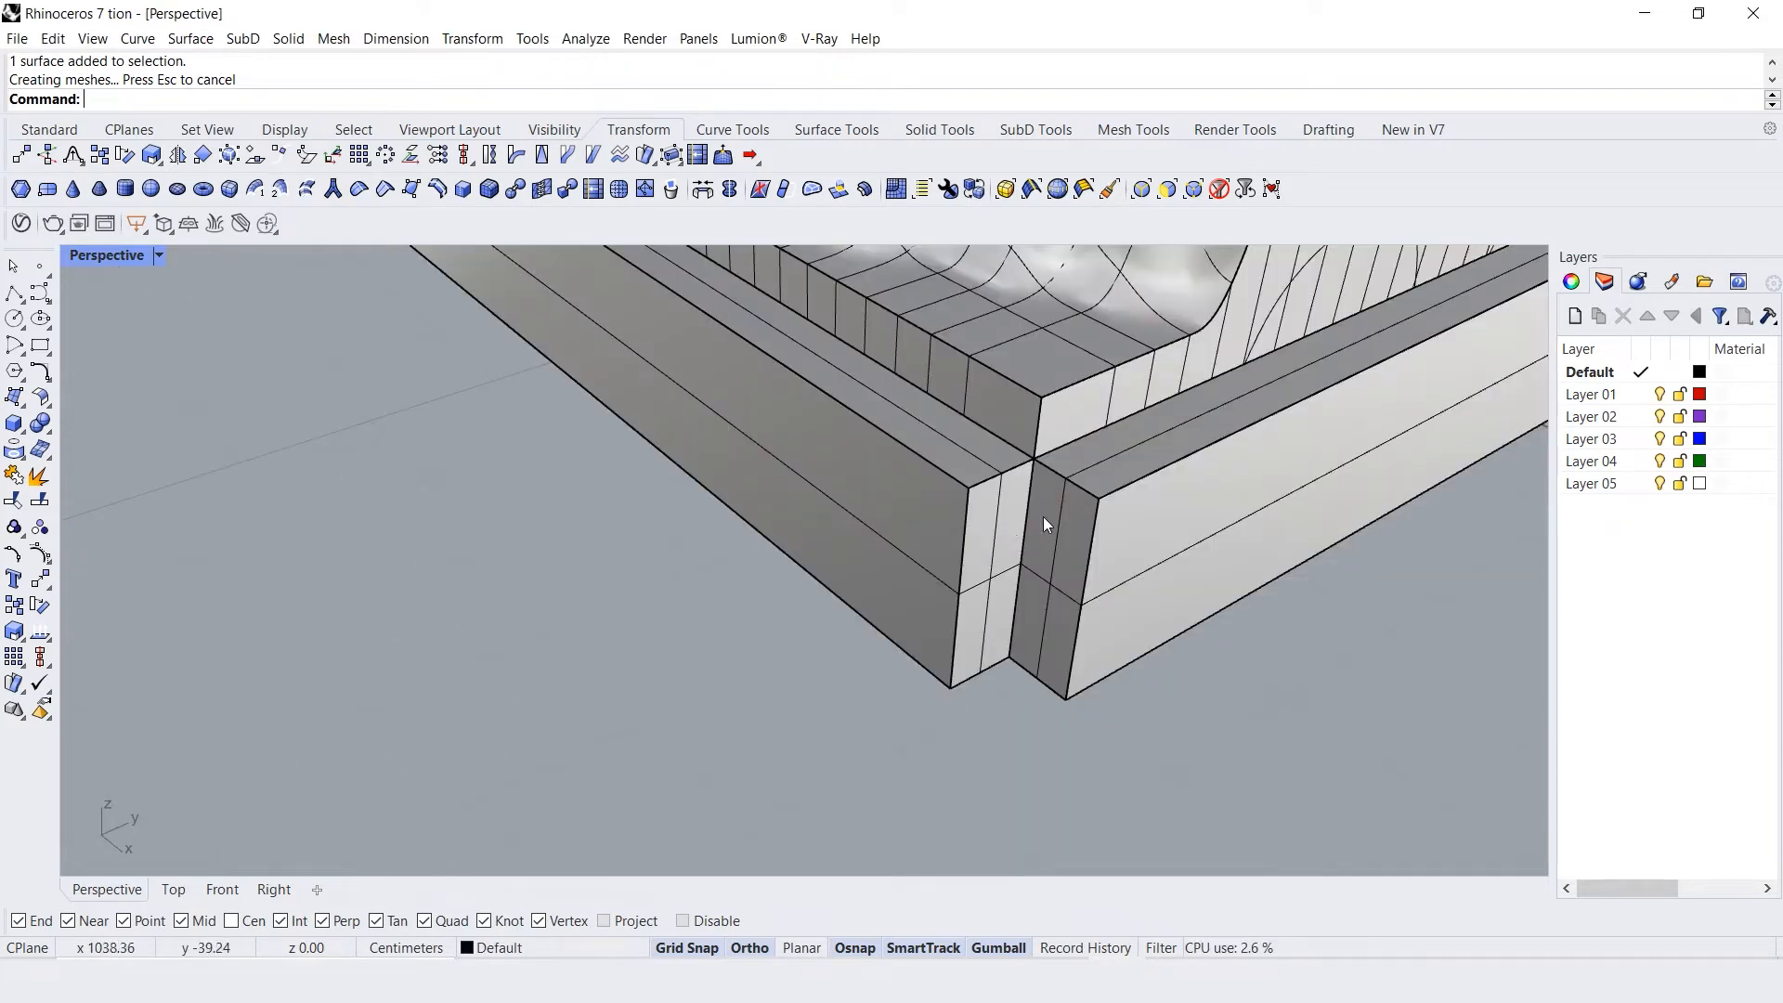
ctrl+shift+click(1044, 520)
drag(1079, 571, 1037, 578)
click(777, 582)
Fill the notch at the other corner of the same short end by extruding its inner face flush with the adjoining side
scroll(777, 582, down, 7)
right_drag(1199, 532, 790, 540)
scroll(749, 544, up, 10)
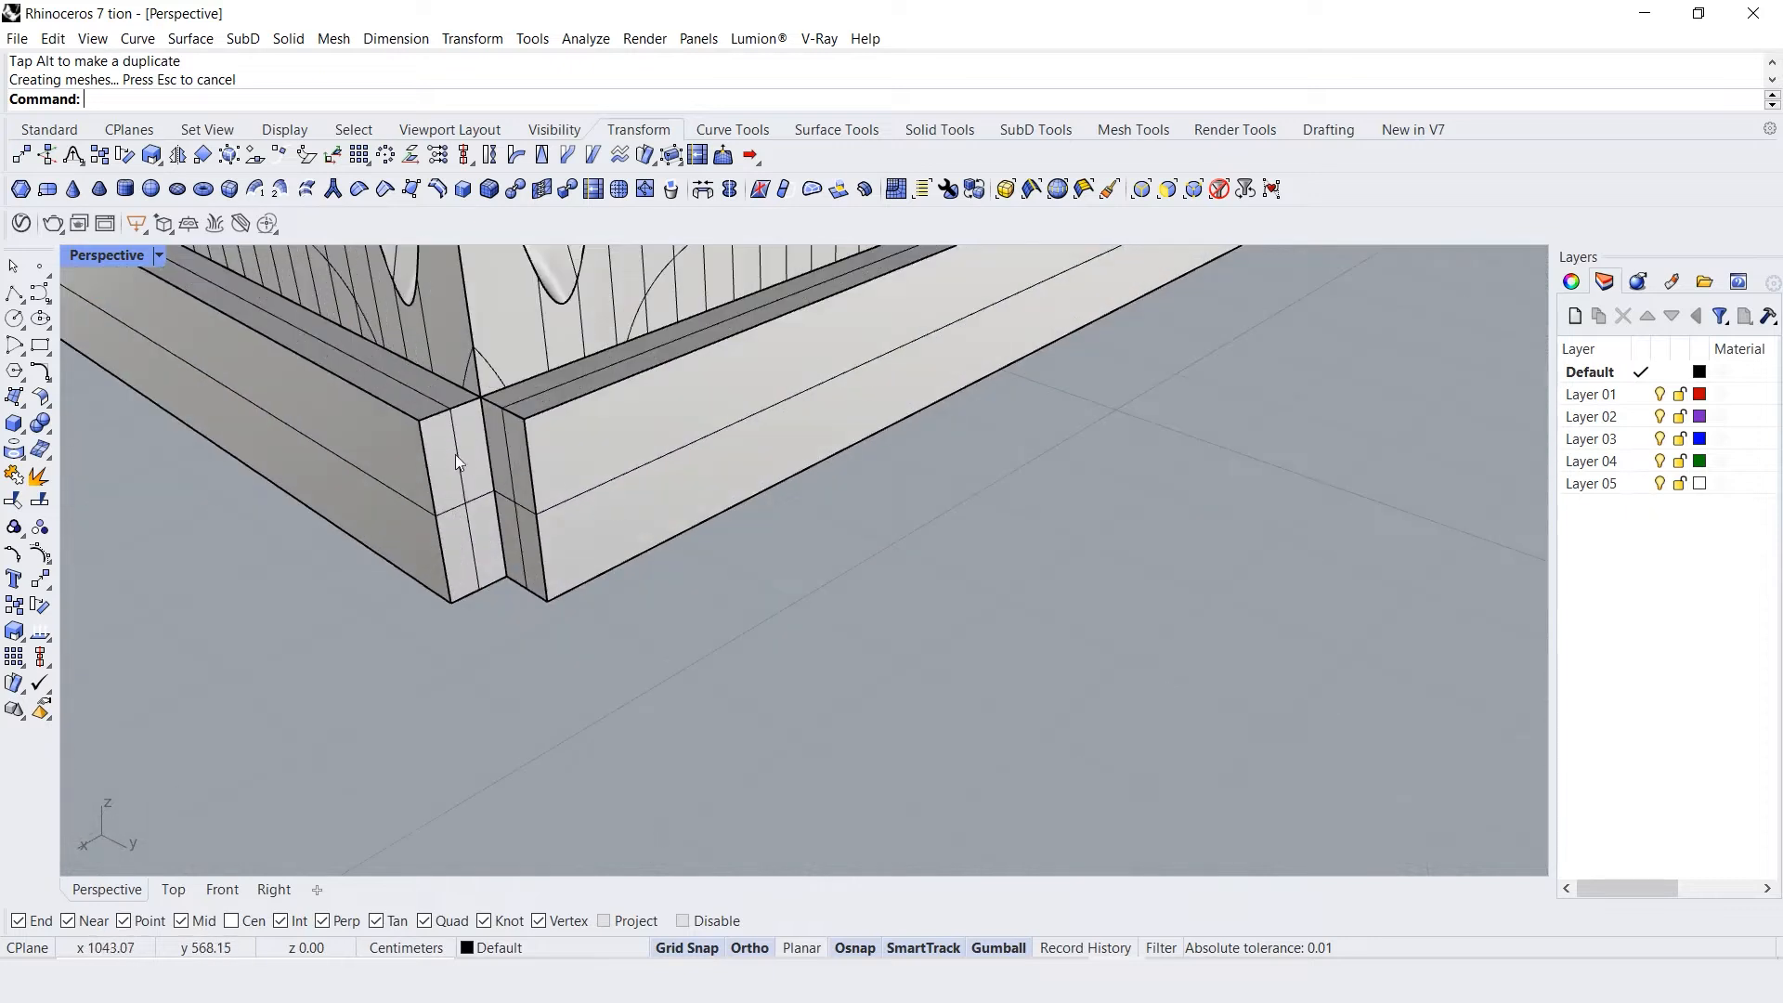
ctrl+shift+click(517, 436)
drag(483, 520, 445, 536)
right_drag(527, 529, 754, 728)
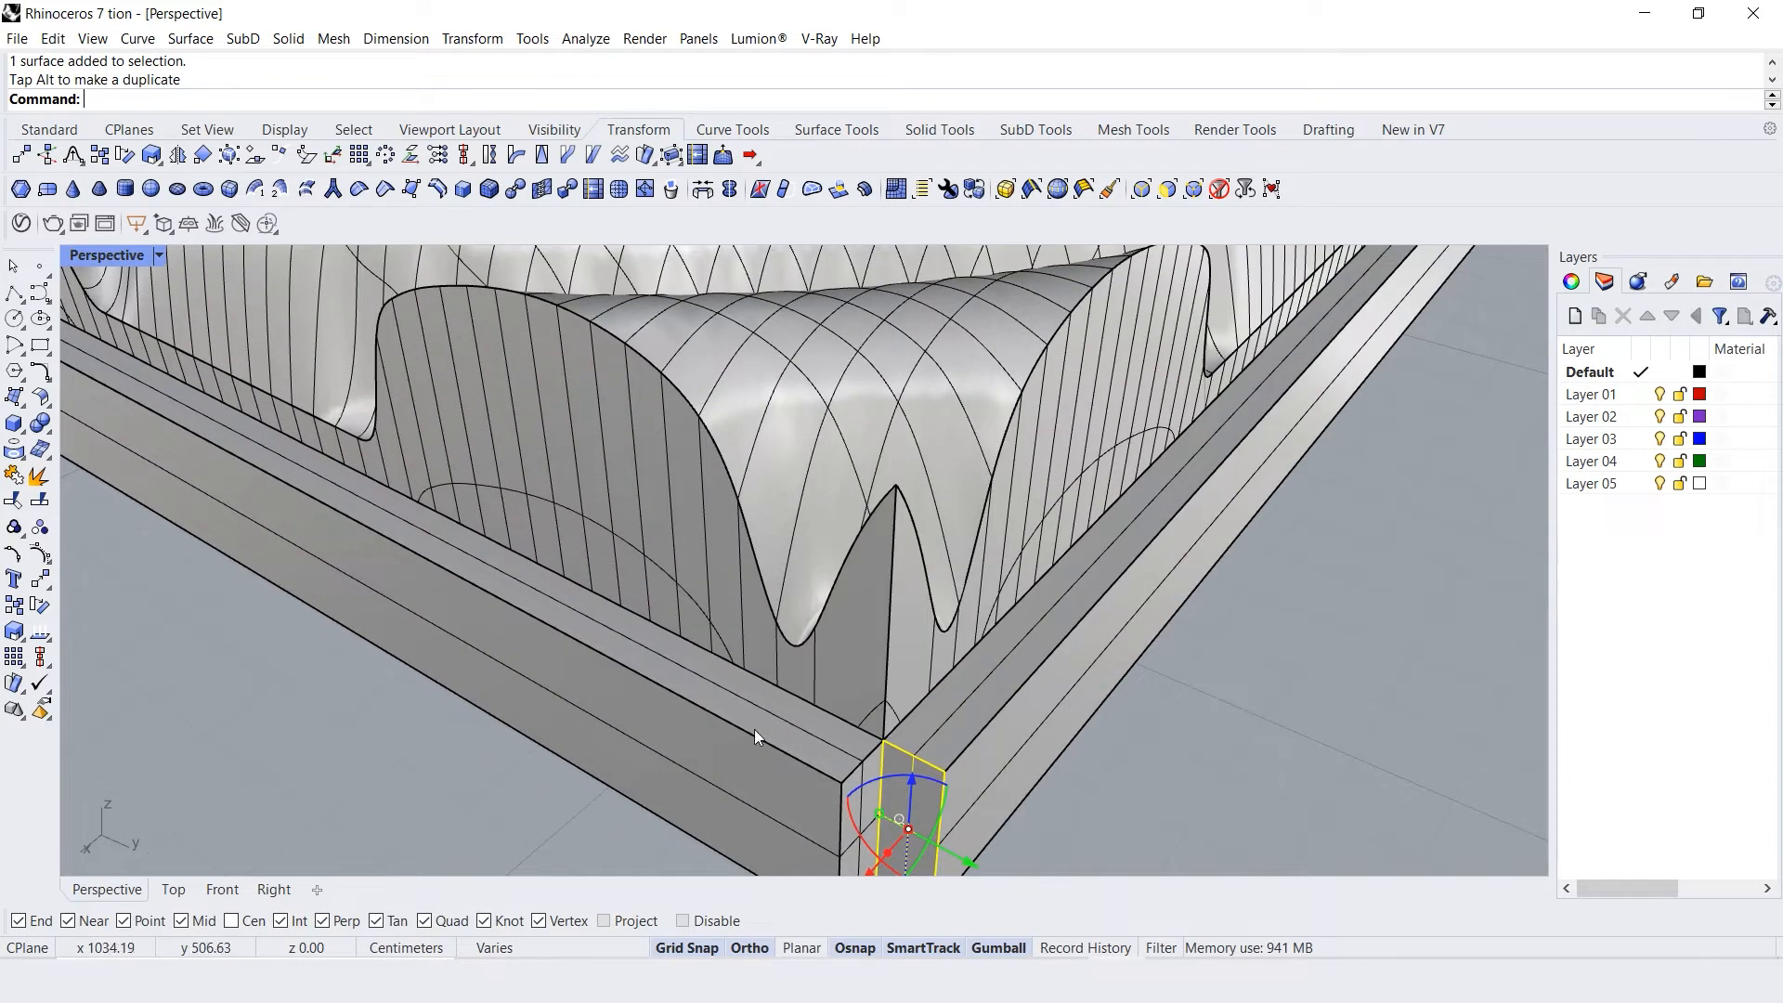
scroll(755, 728, down, 4)
scroll(756, 682, up, 6)
scroll(743, 610, down, 4)
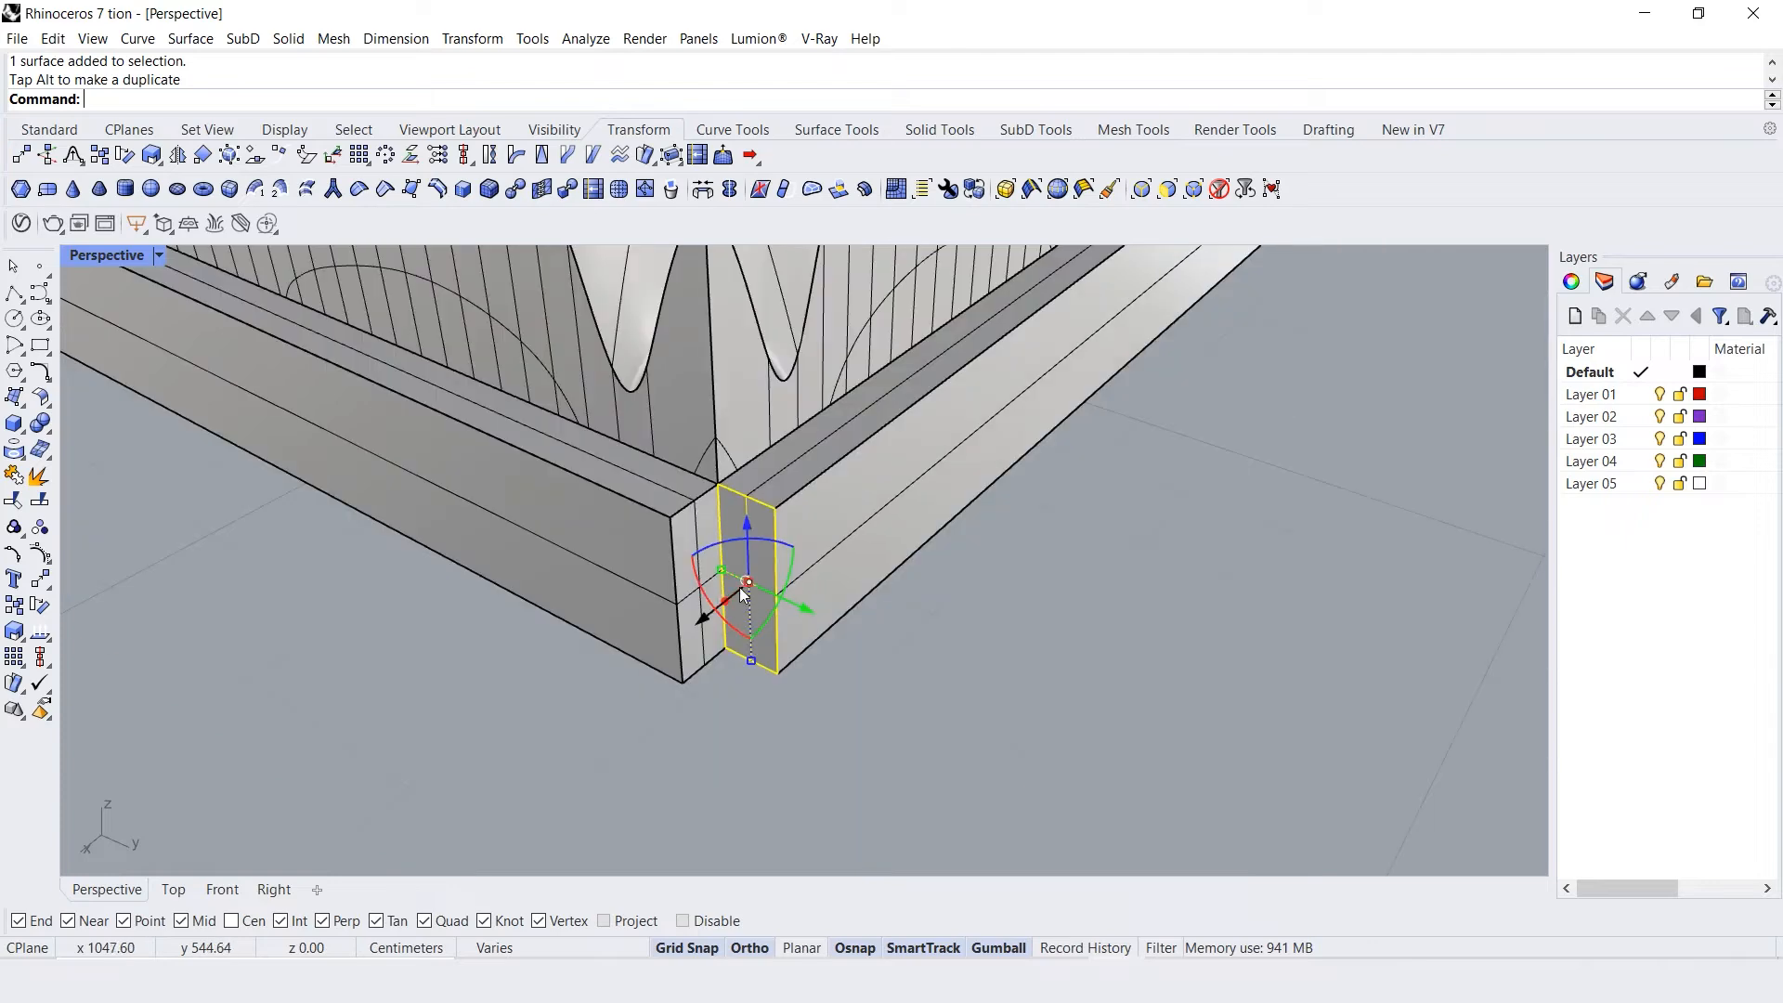
drag(716, 613, 674, 651)
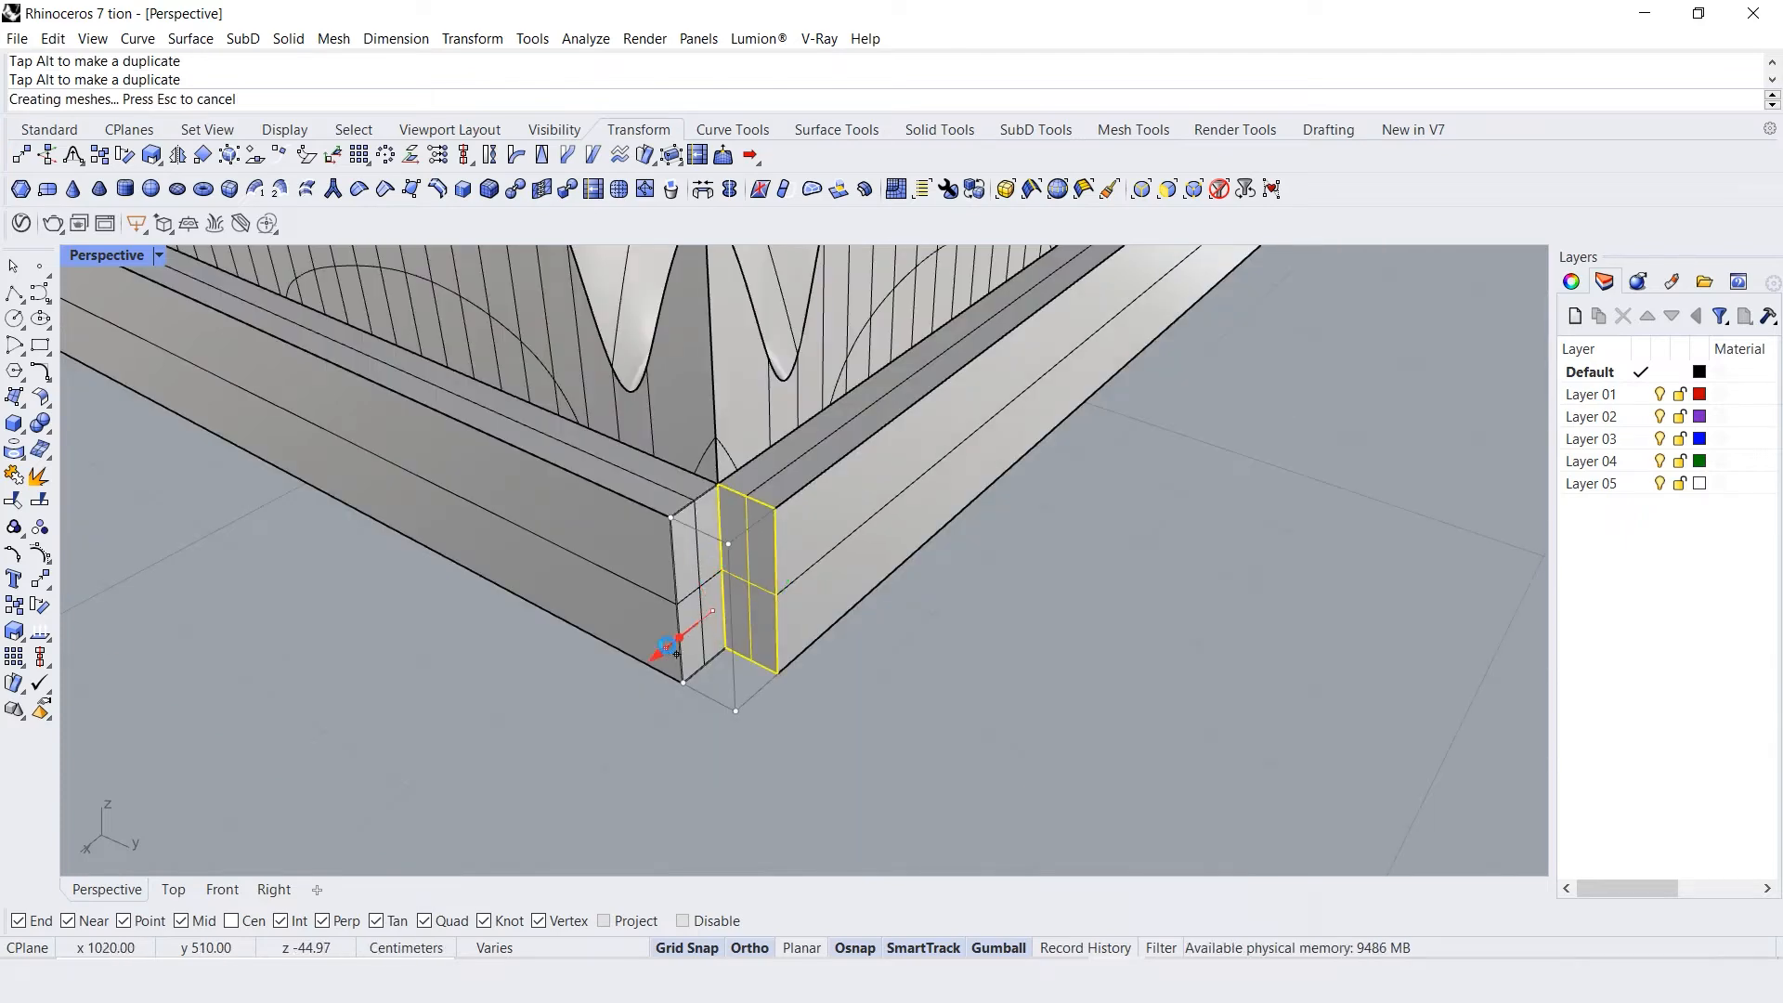
key(Escape)
Fill the third corner notch, at the opposite end of that long side, by extruding its inner face flush
scroll(683, 641, down, 8)
right_drag(924, 570, 882, 535)
scroll(1224, 688, up, 10)
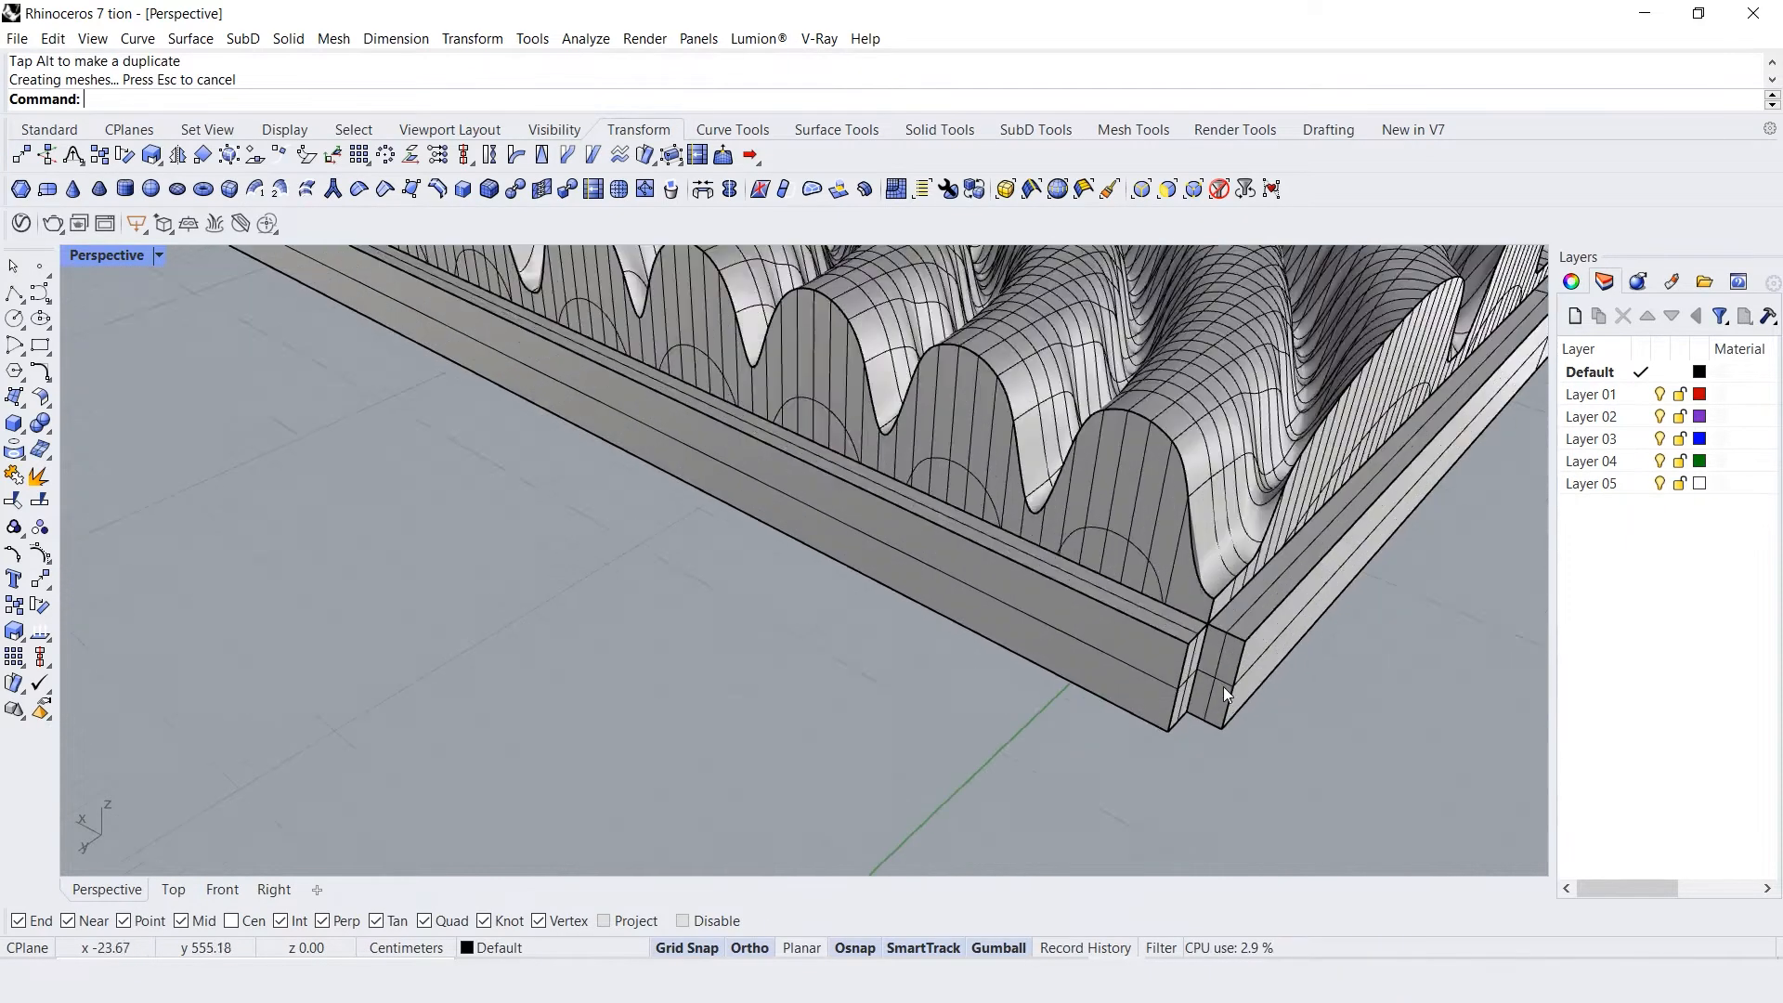
scroll(1206, 622, down, 5)
right_drag(1170, 613, 948, 573)
scroll(947, 572, up, 3)
ctrl+shift+click(948, 538)
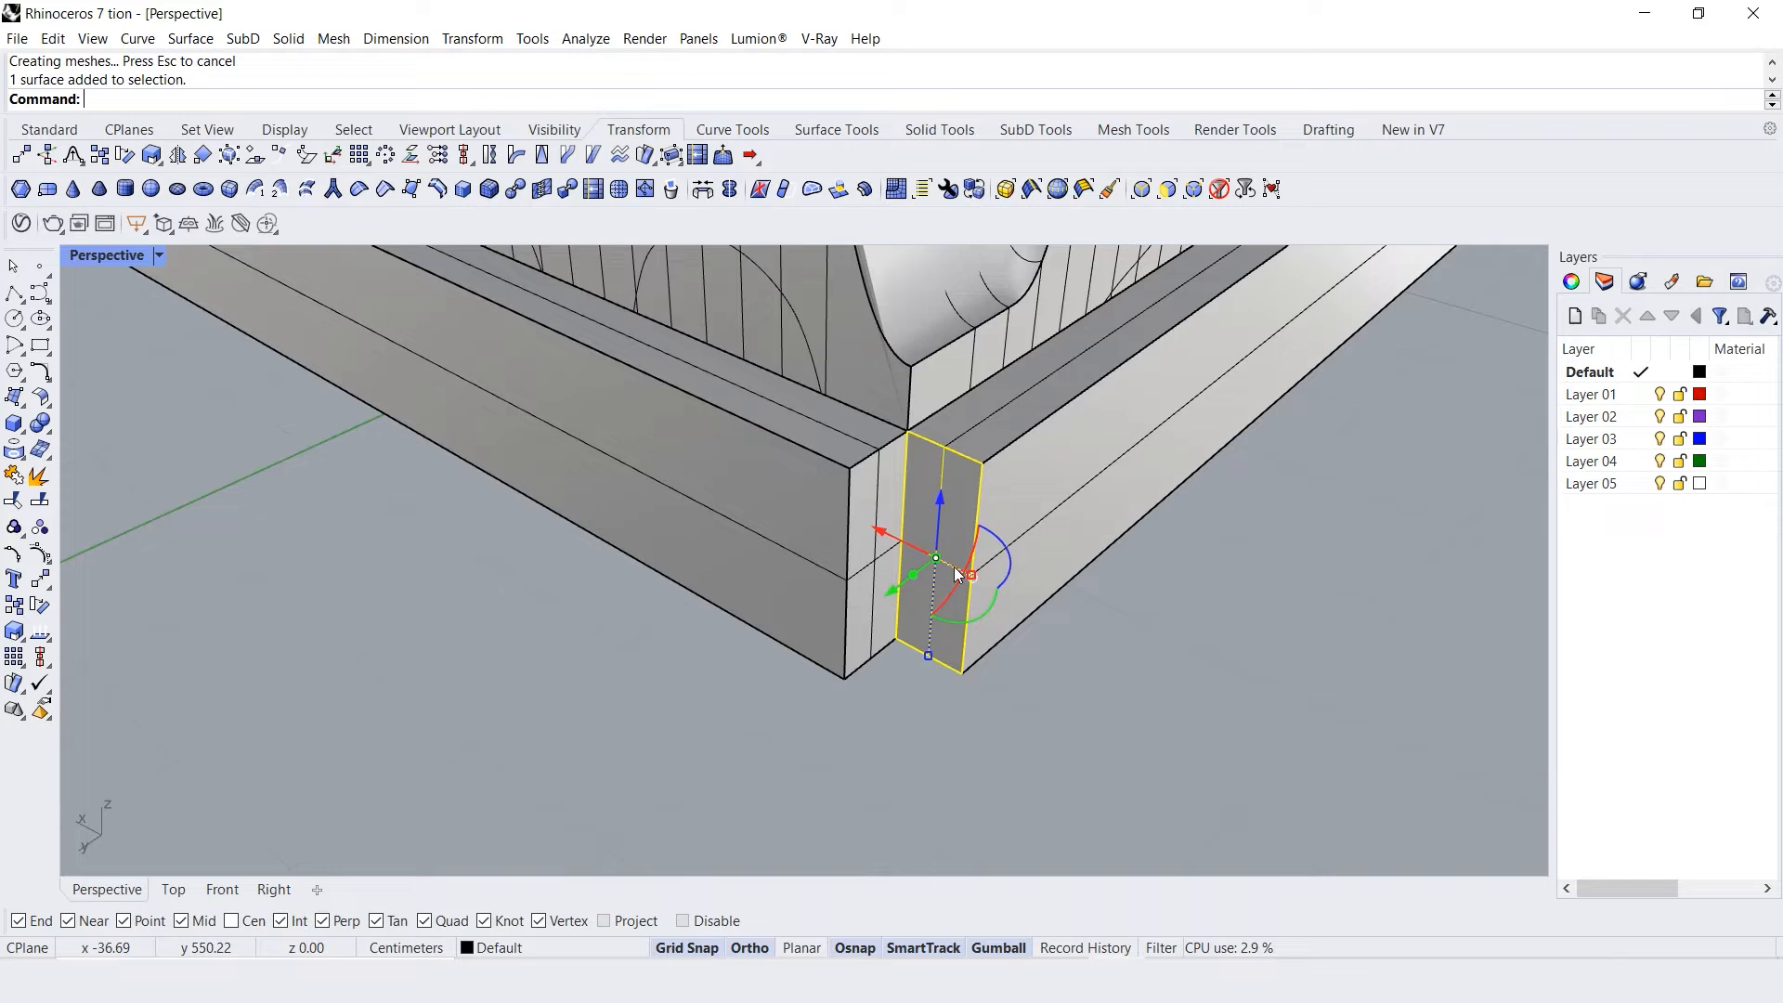
drag(920, 574, 836, 639)
click(660, 646)
Fill the last corner notch, near the origin, by extruding its inner face flush with the base plate's sides
scroll(661, 647, down, 12)
right_drag(771, 590, 574, 516)
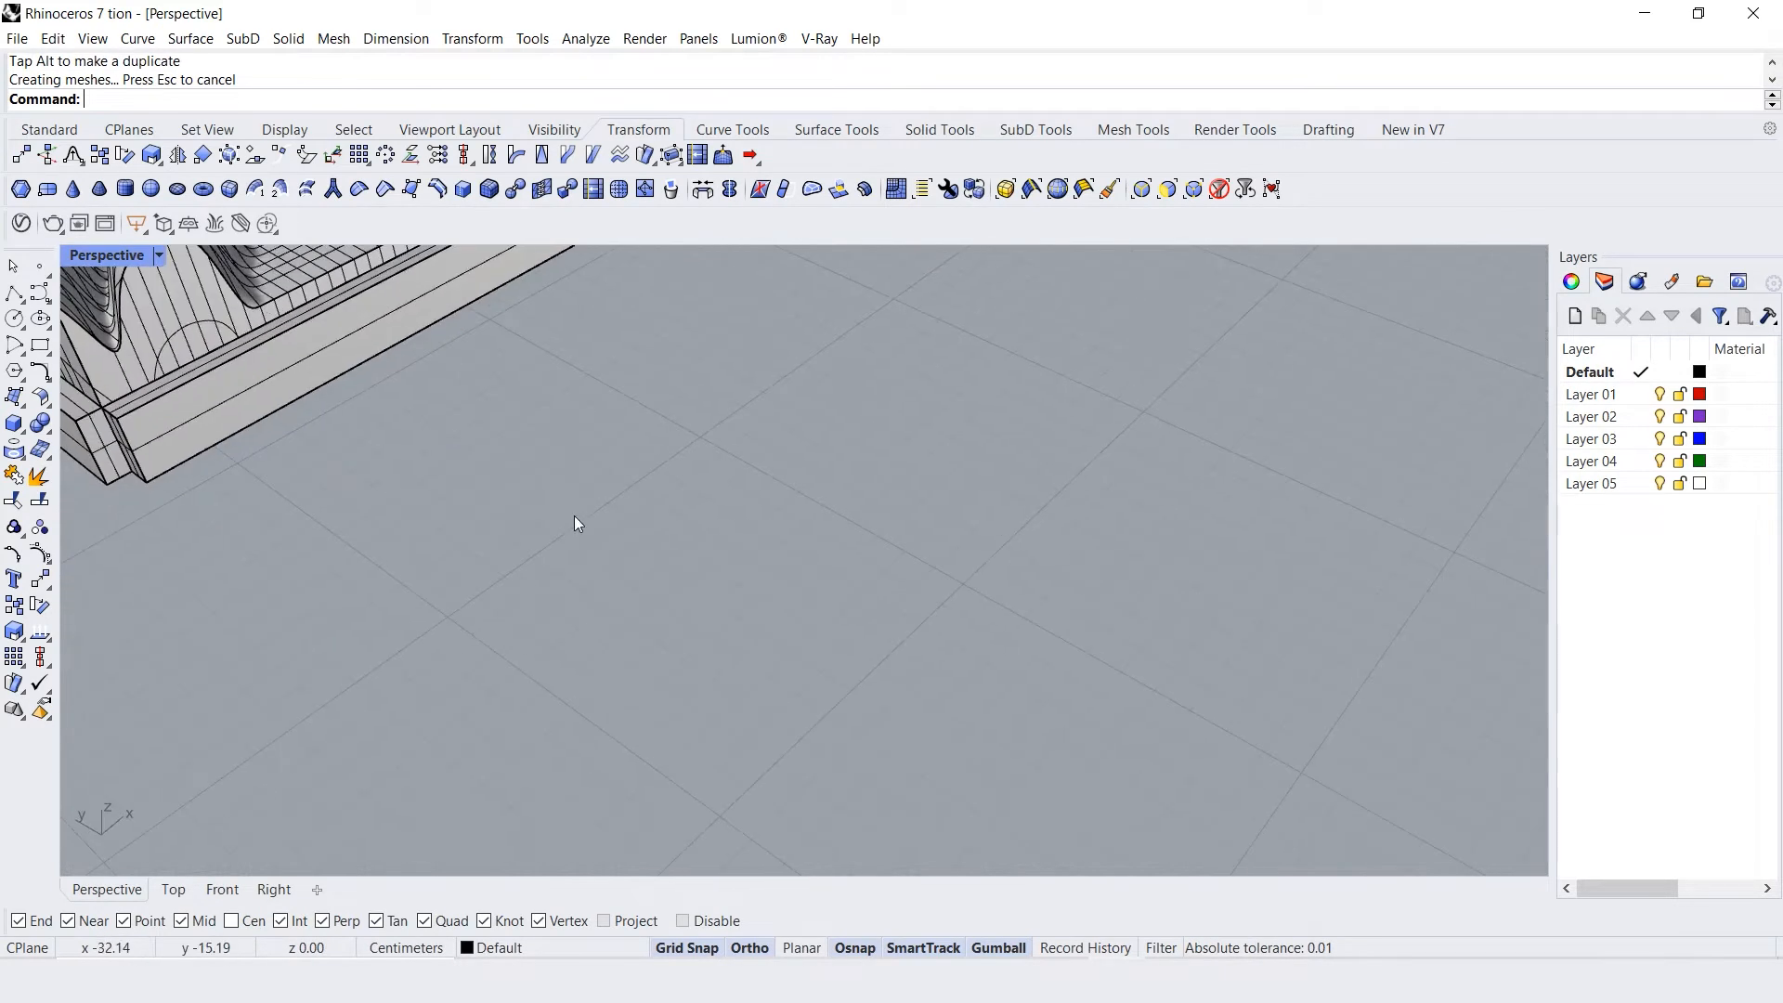
scroll(574, 515, down, 7)
scroll(418, 464, up, 4)
shift+right_drag(399, 474, 665, 483)
scroll(665, 483, up, 10)
ctrl+shift+click(707, 615)
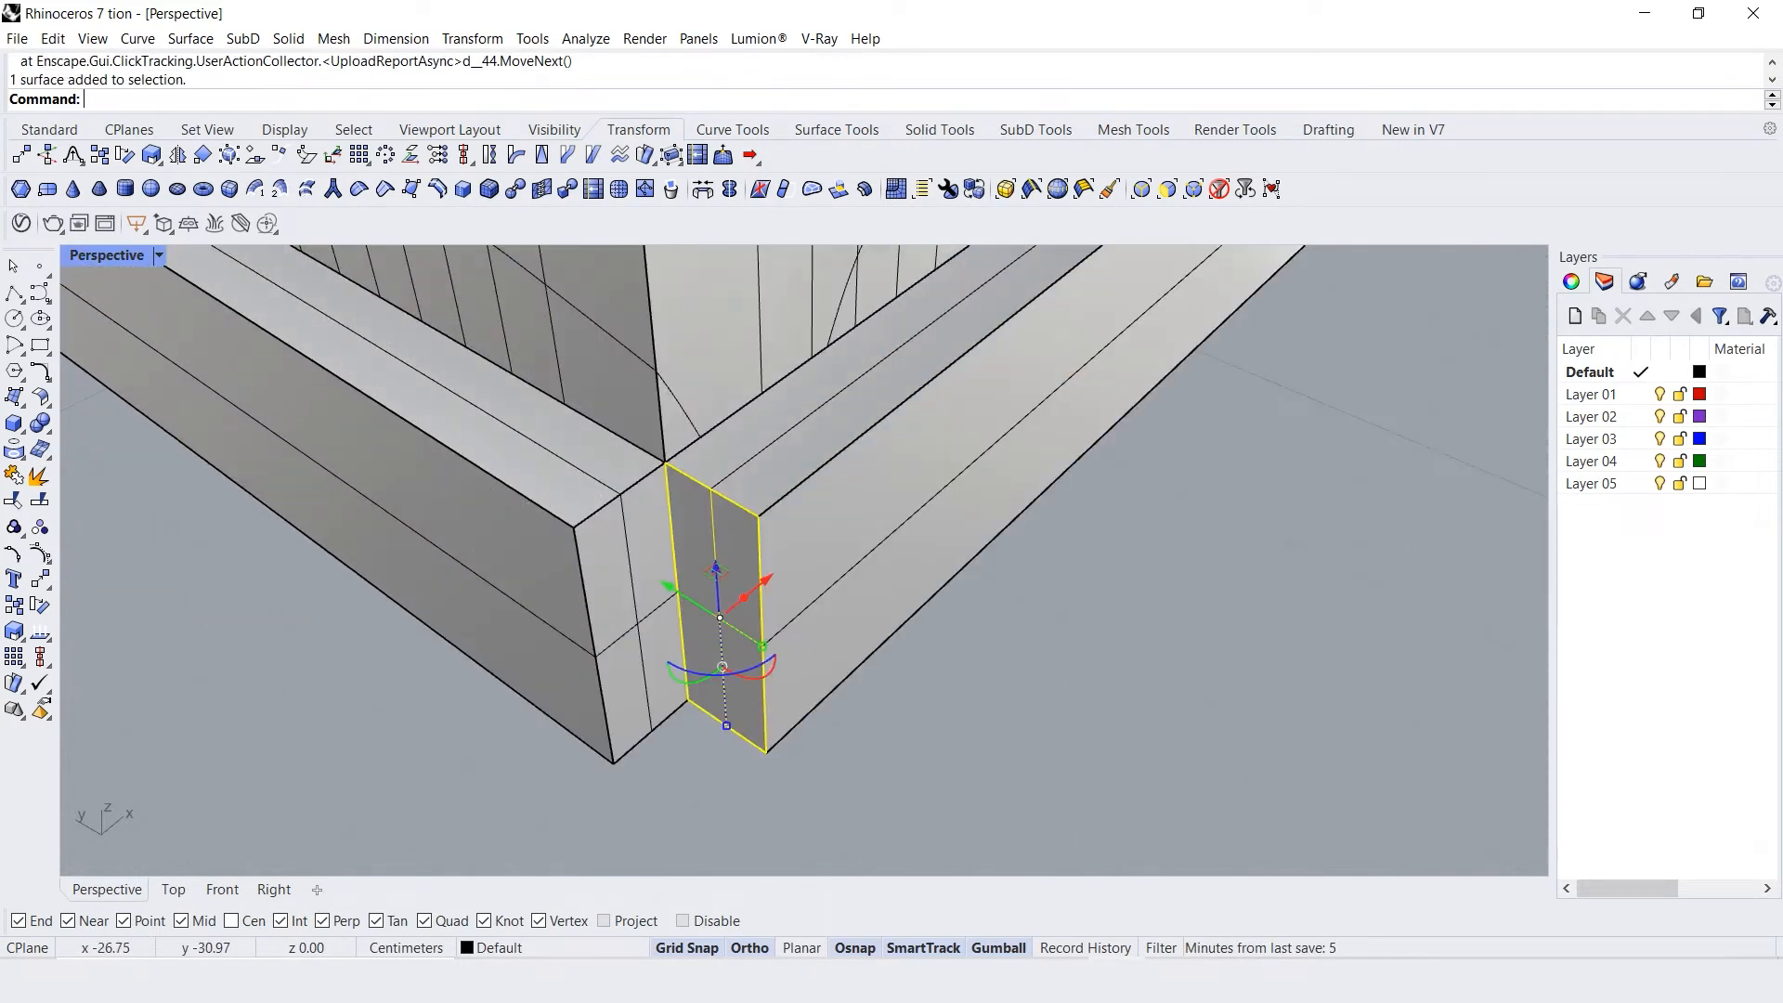
drag(744, 595, 655, 648)
click(1034, 632)
scroll(800, 610, down, 5)
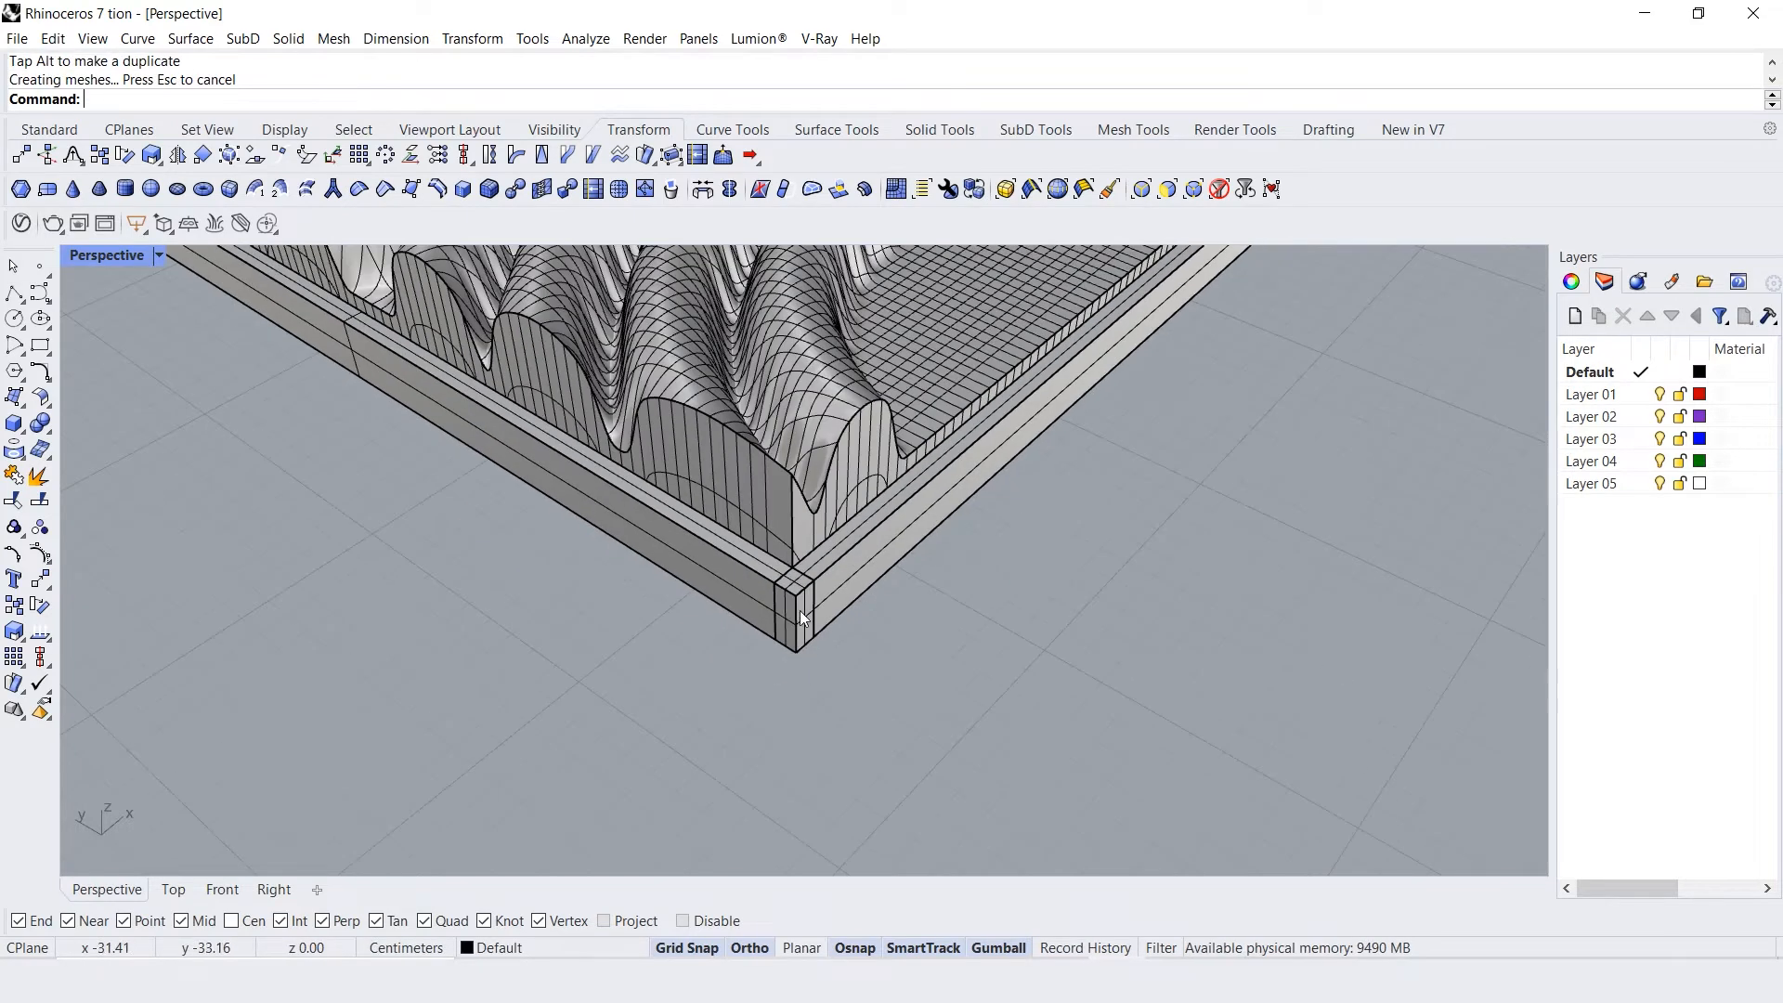
click(210, 893)
text(f)
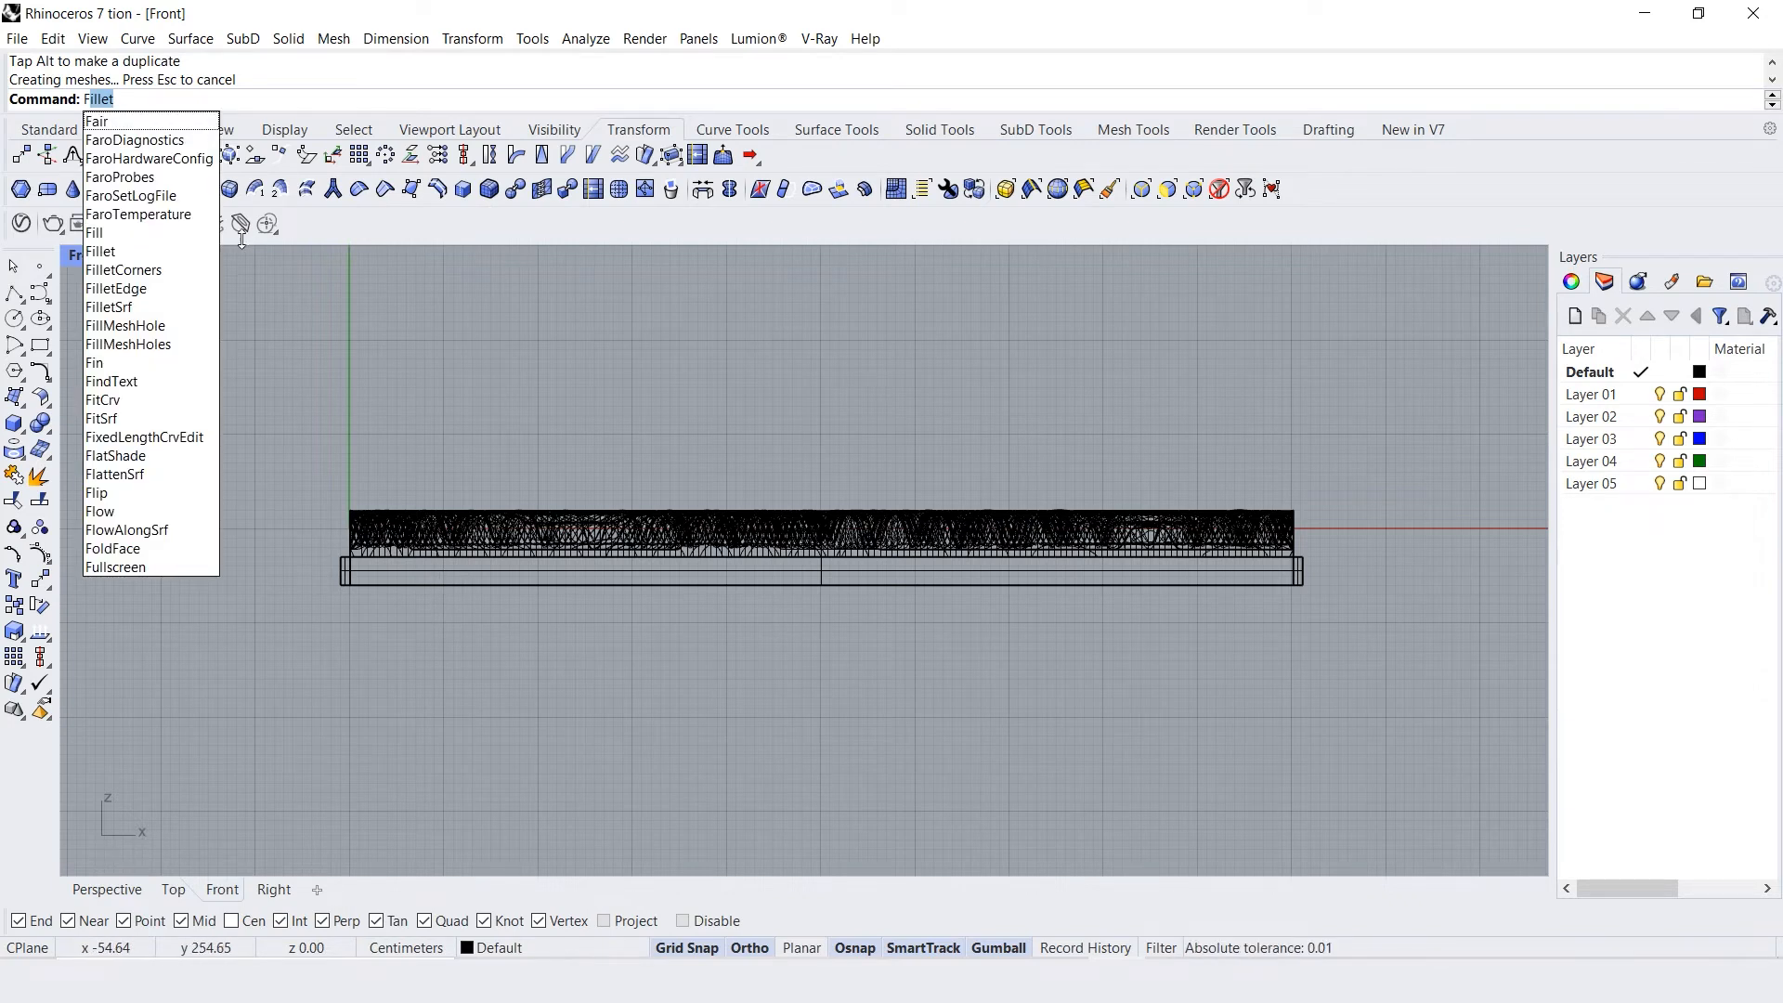
text(il)
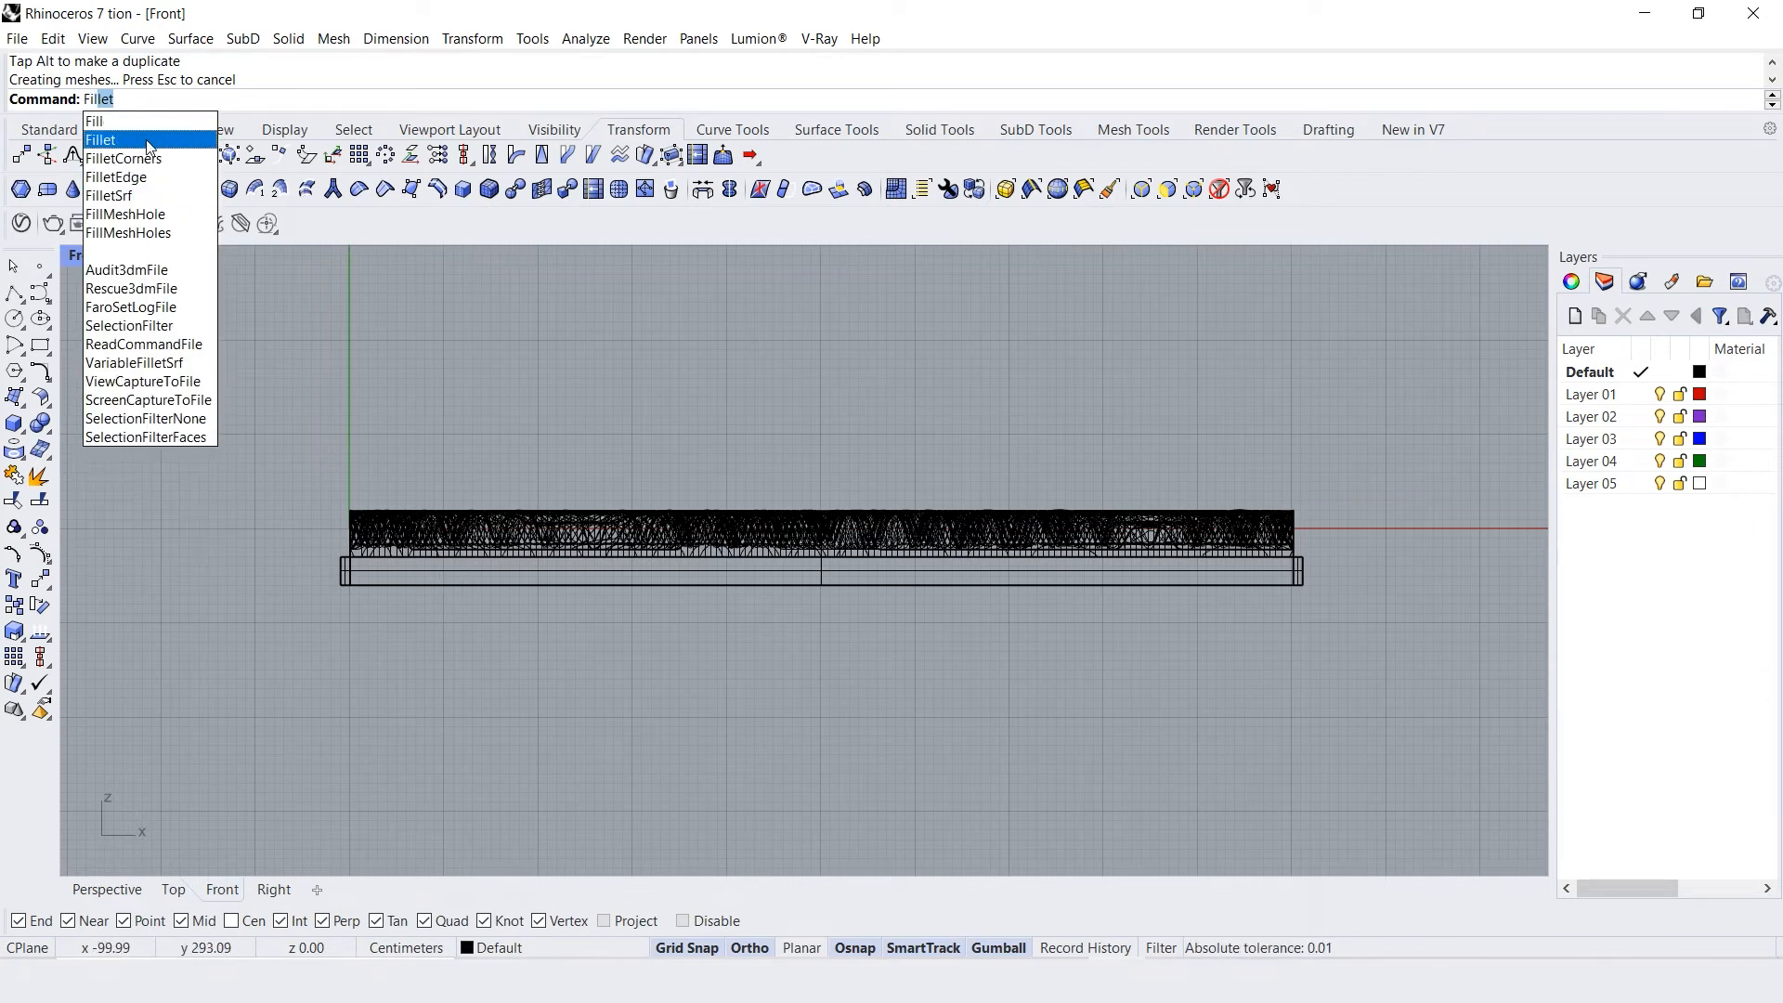
click(147, 139)
key(Escape)
Try to round the base plate's edges in the Front view using FilletEdge with radius 10, and undo the fillet
text(f)
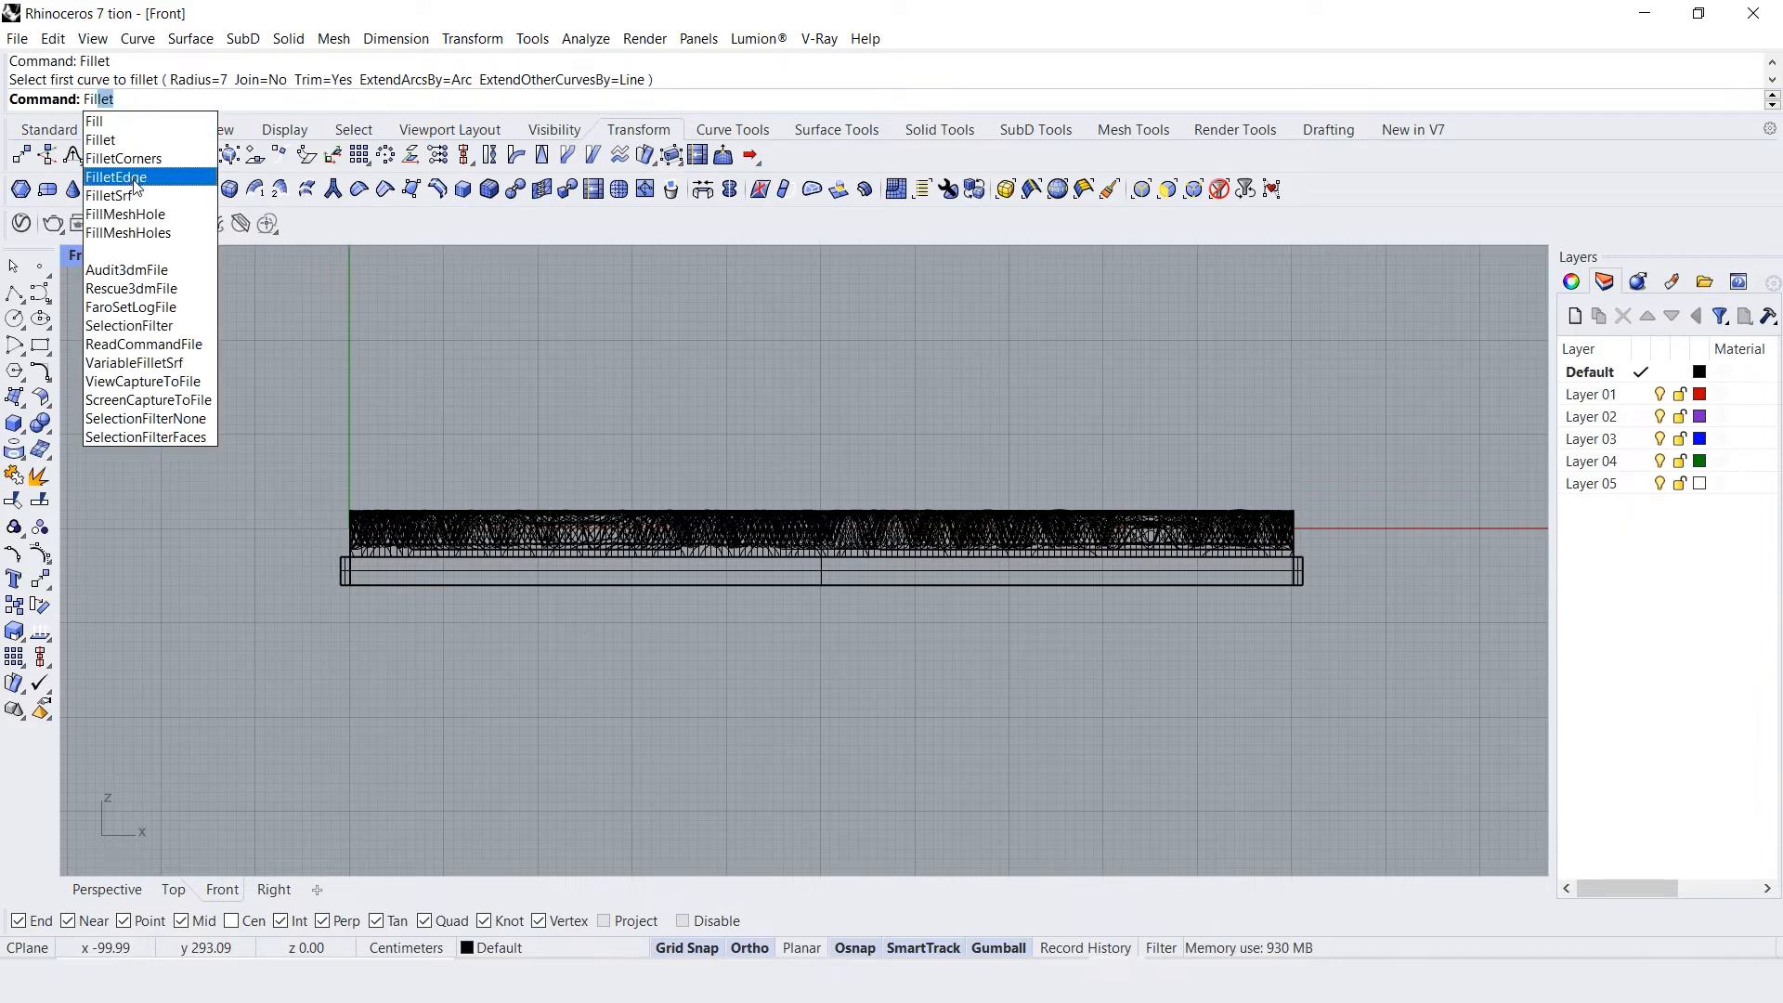
click(137, 176)
drag(390, 629, 1393, 554)
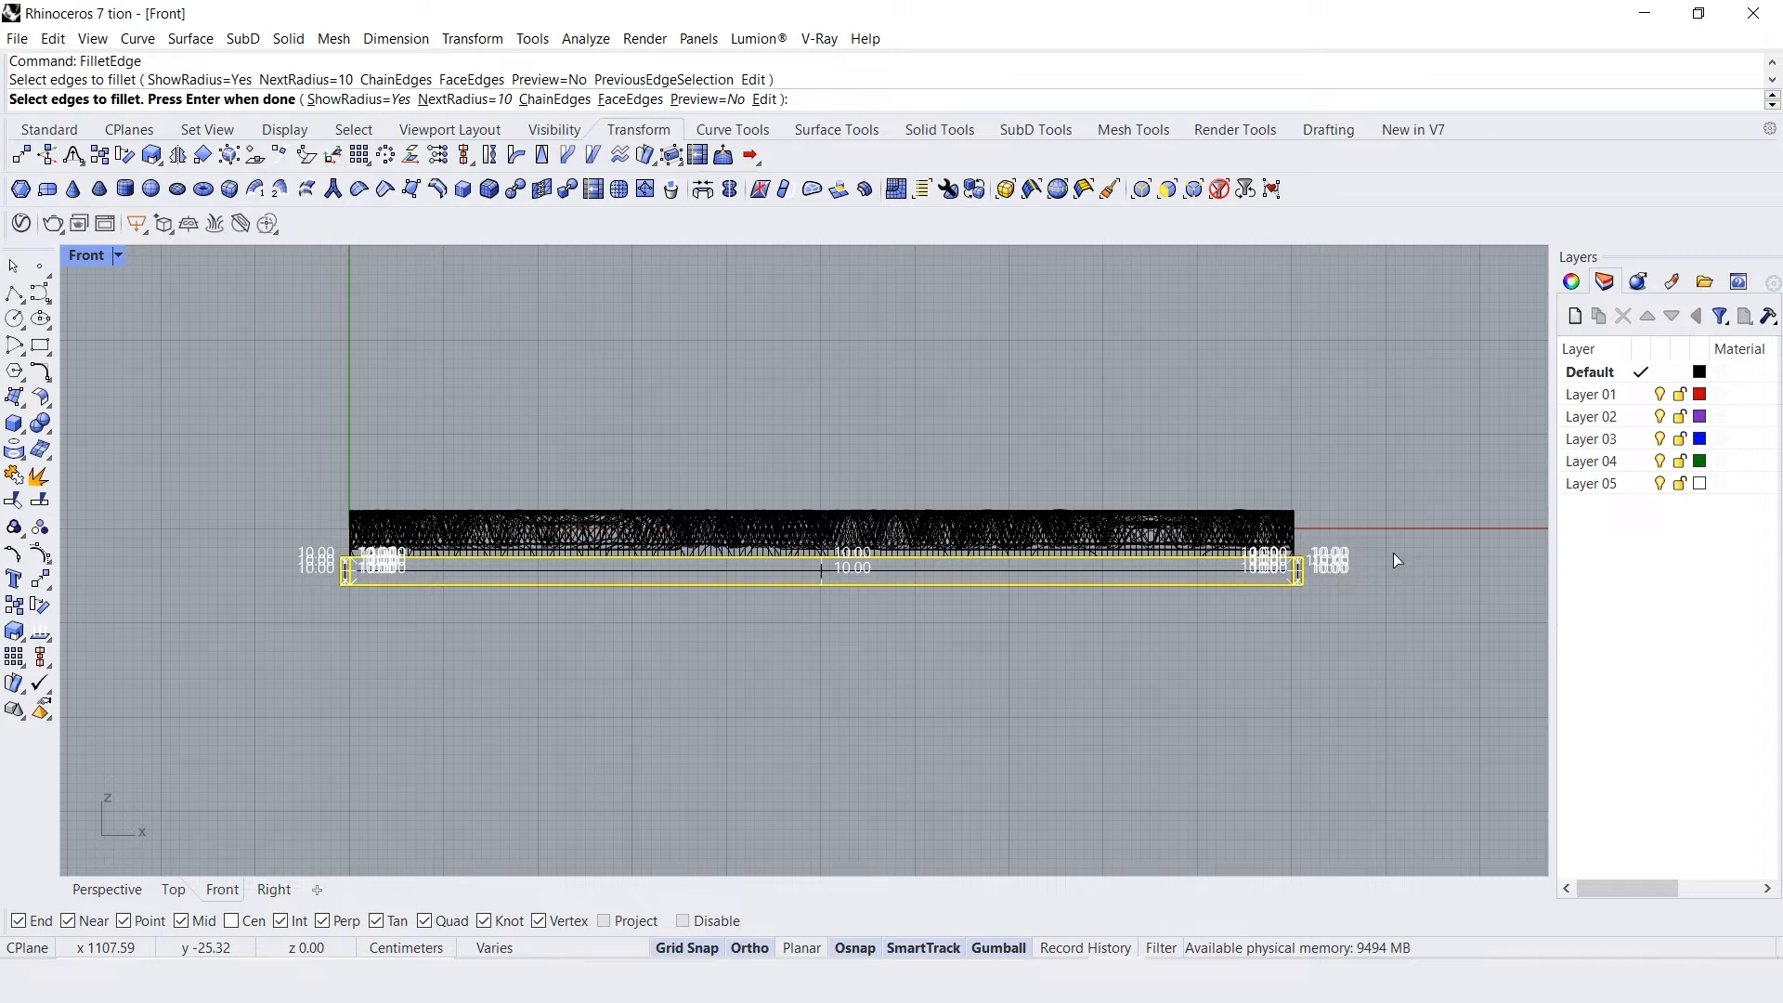
right_click(470, 706)
right_click(469, 706)
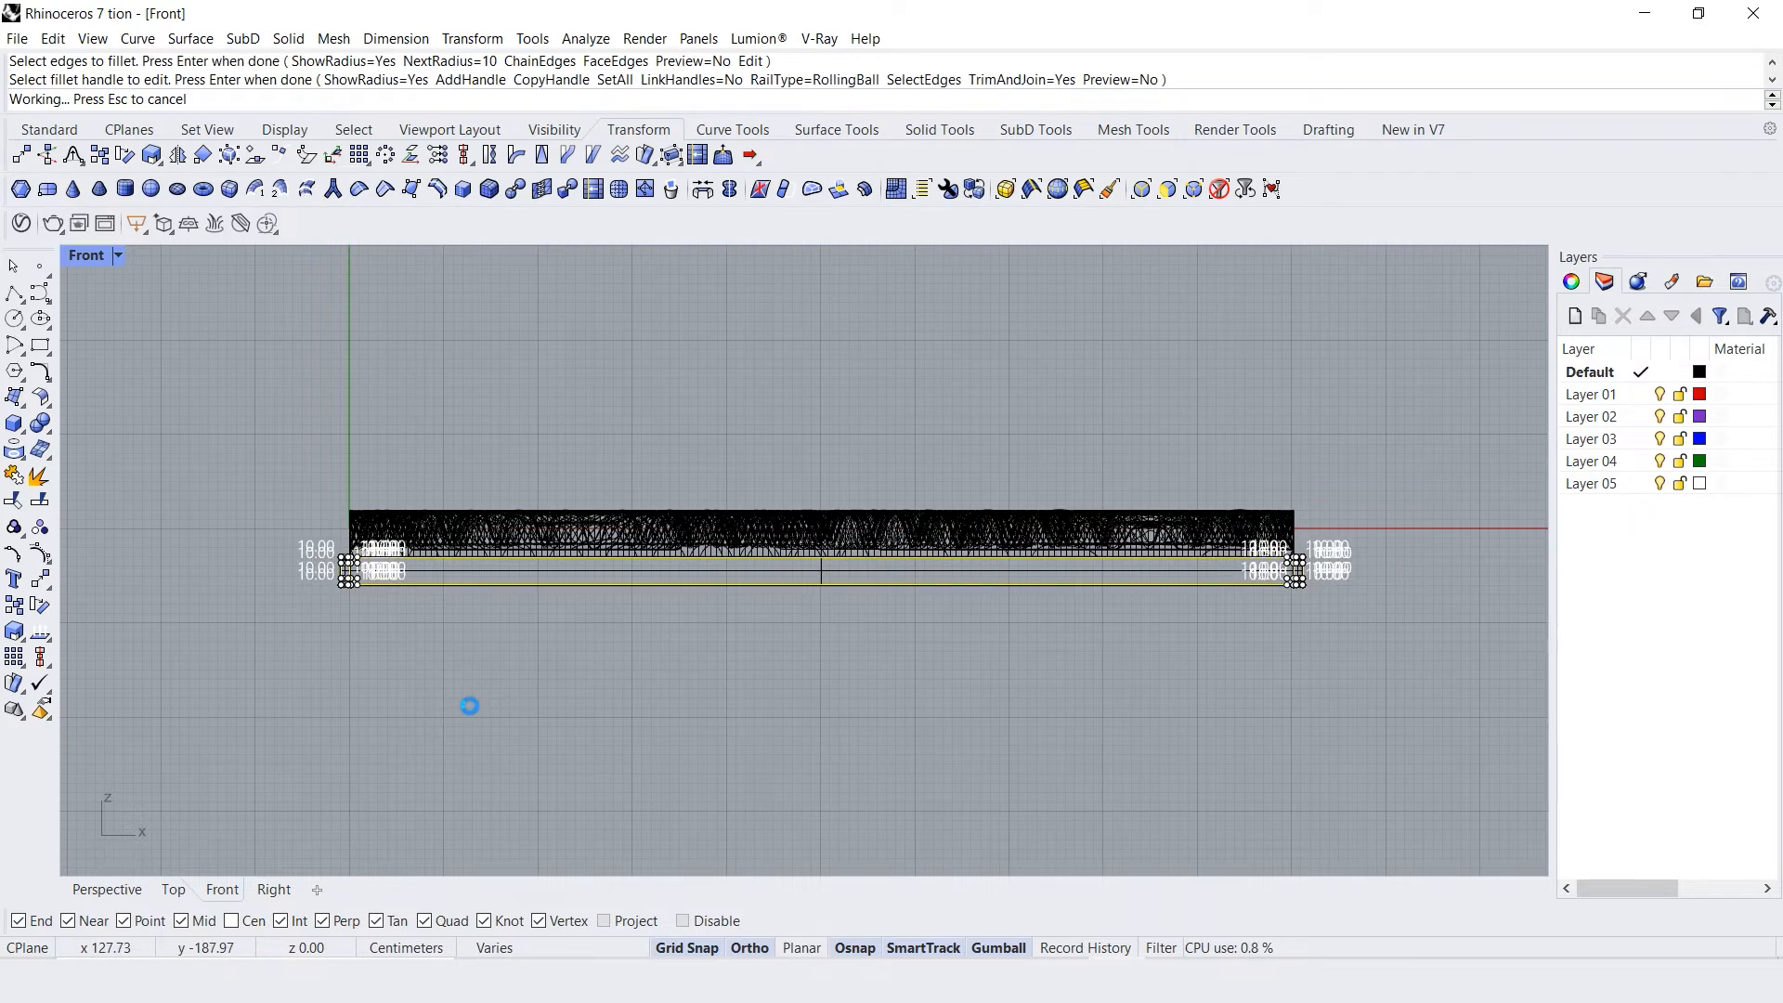
key(ctrl+z)
Try FilletEdge again on the base plate's edges from the Front view with the next radius set to 6, and undo it
drag(247, 650, 977, 647)
right_click(975, 646)
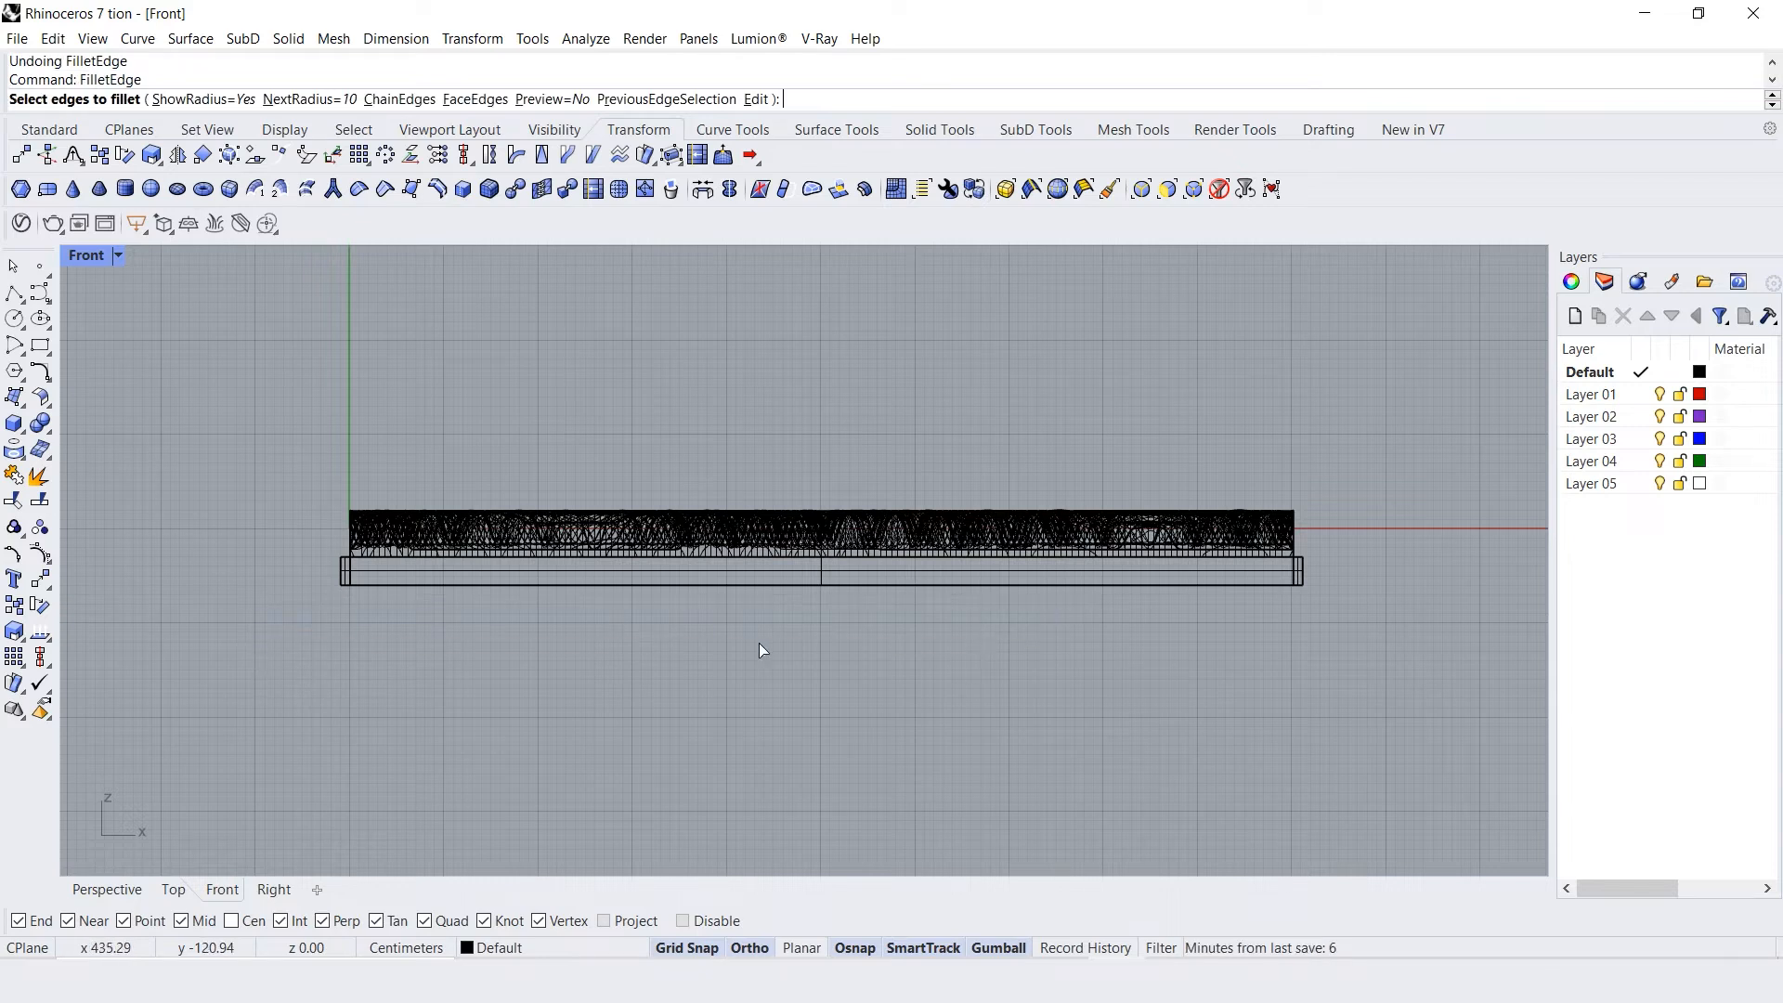
click(113, 890)
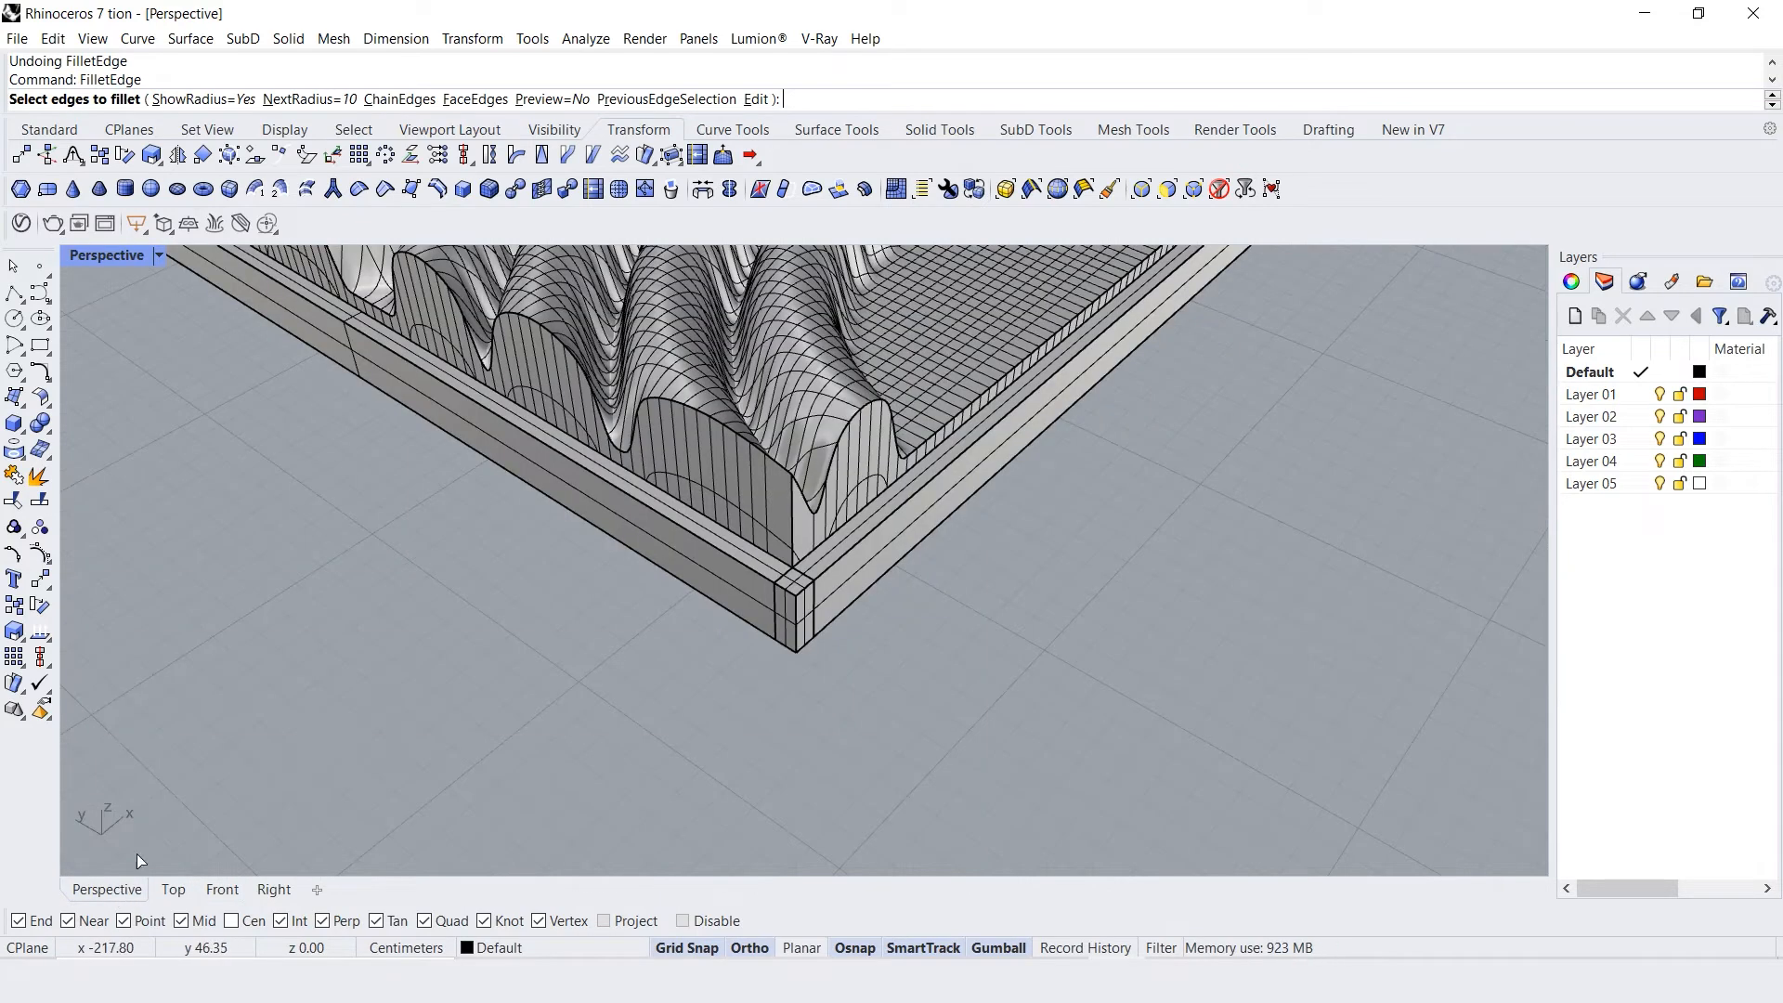
click(173, 888)
key(ctrl+Tab)
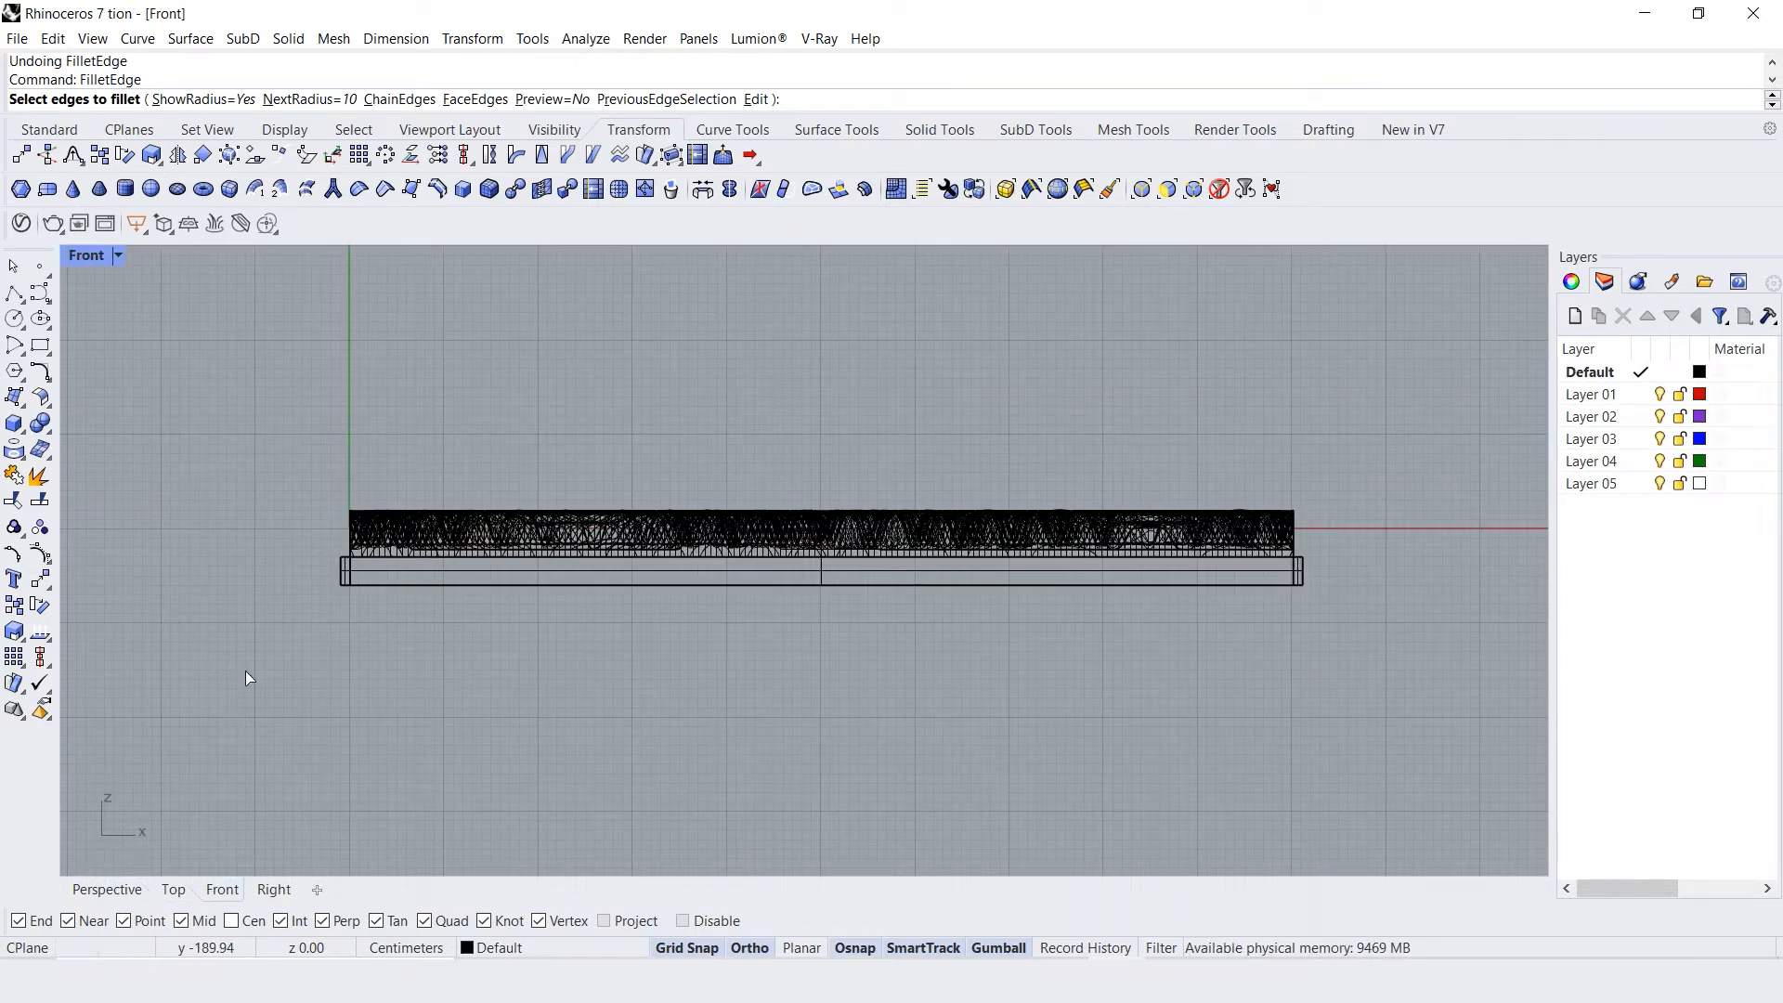
drag(241, 696, 1577, 551)
drag(1467, 570, 1447, 551)
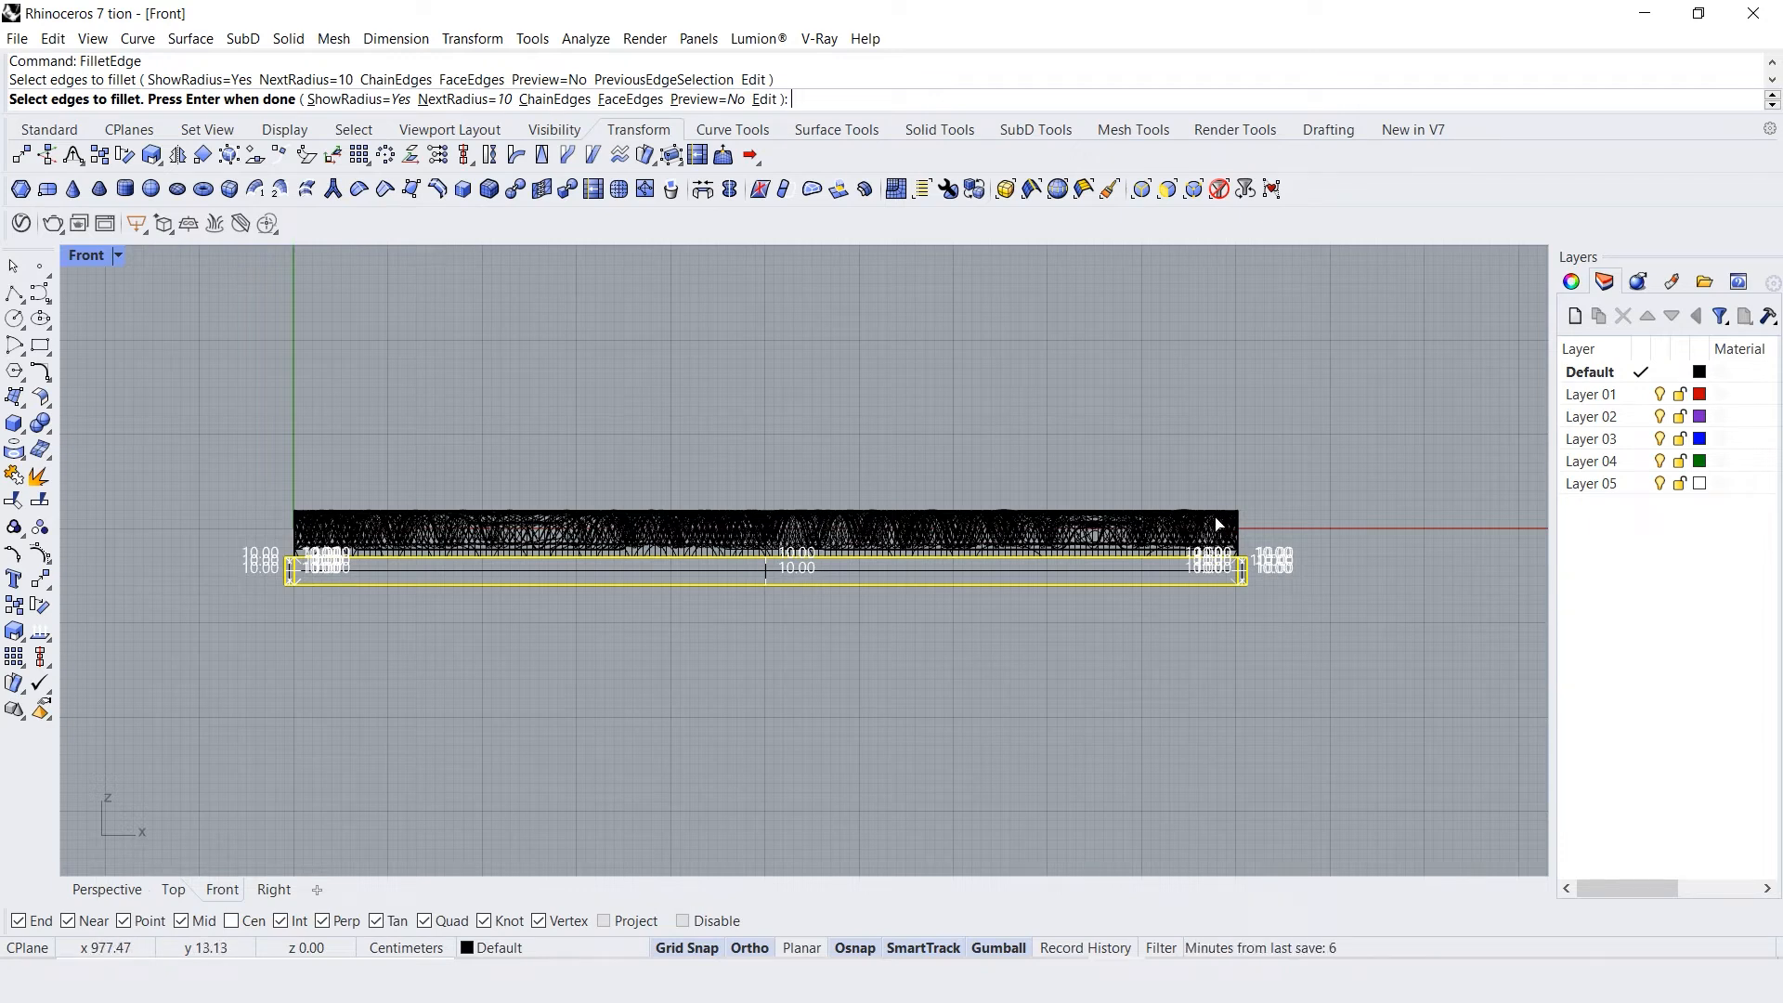
key(Return)
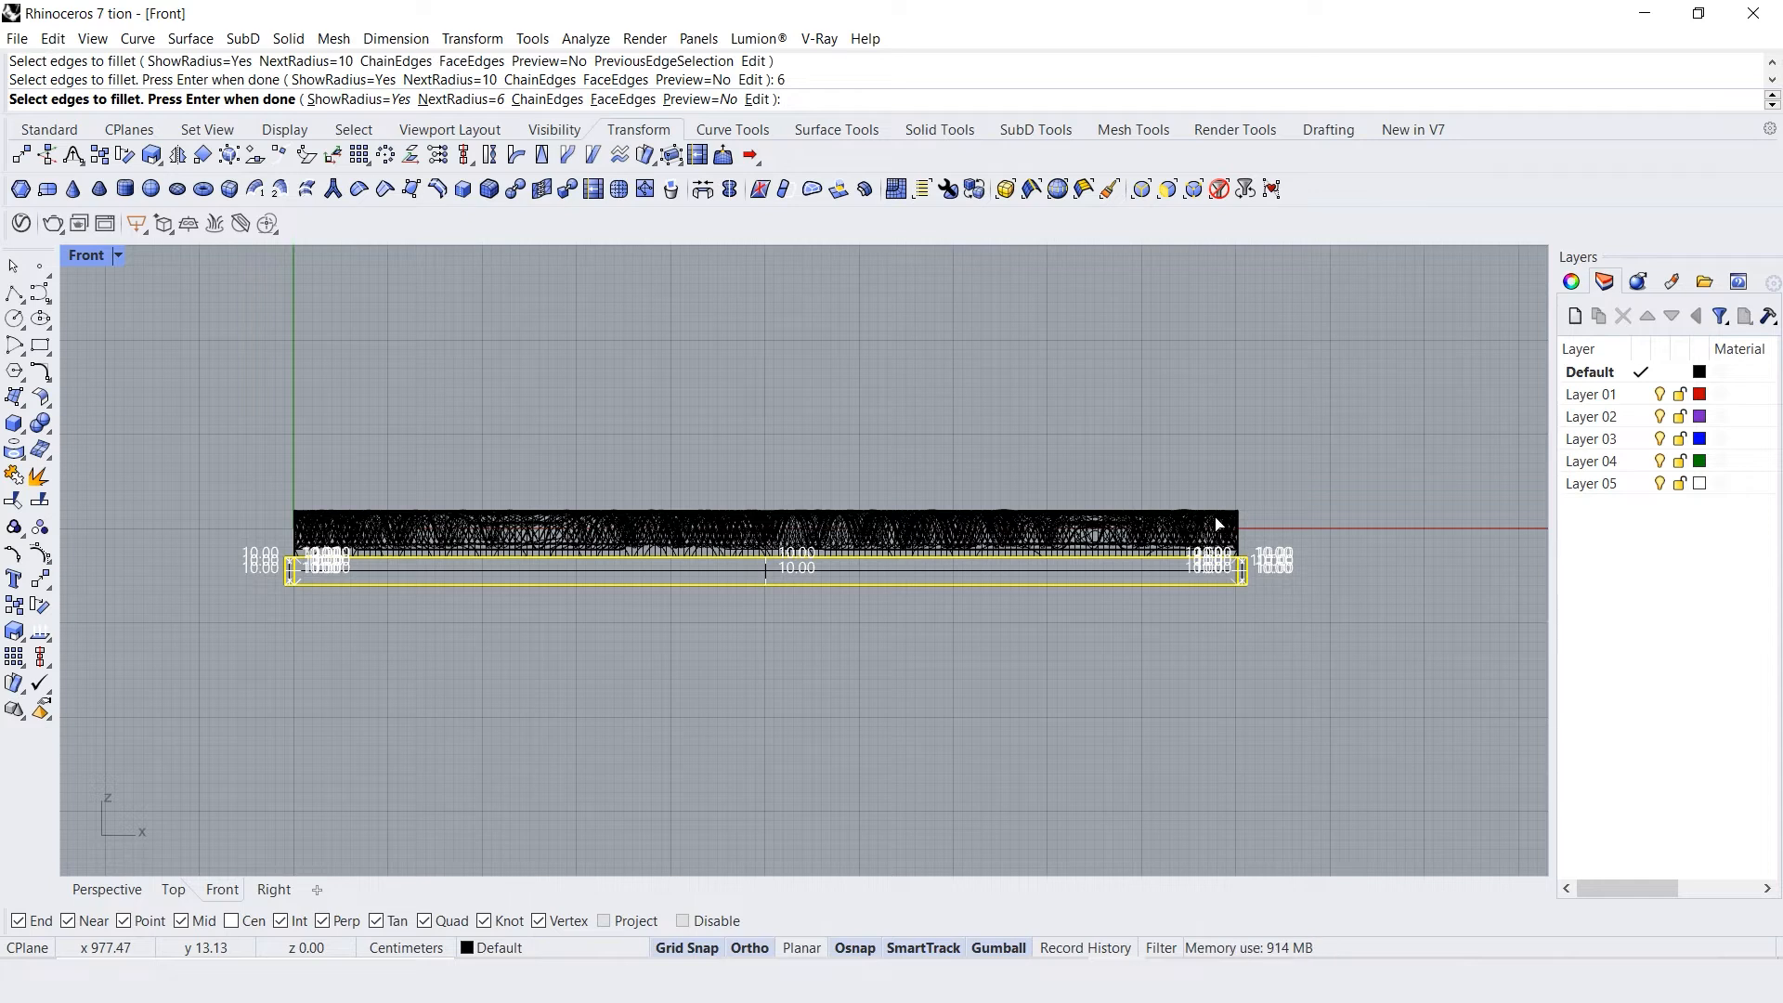
key(Return)
key(Return)
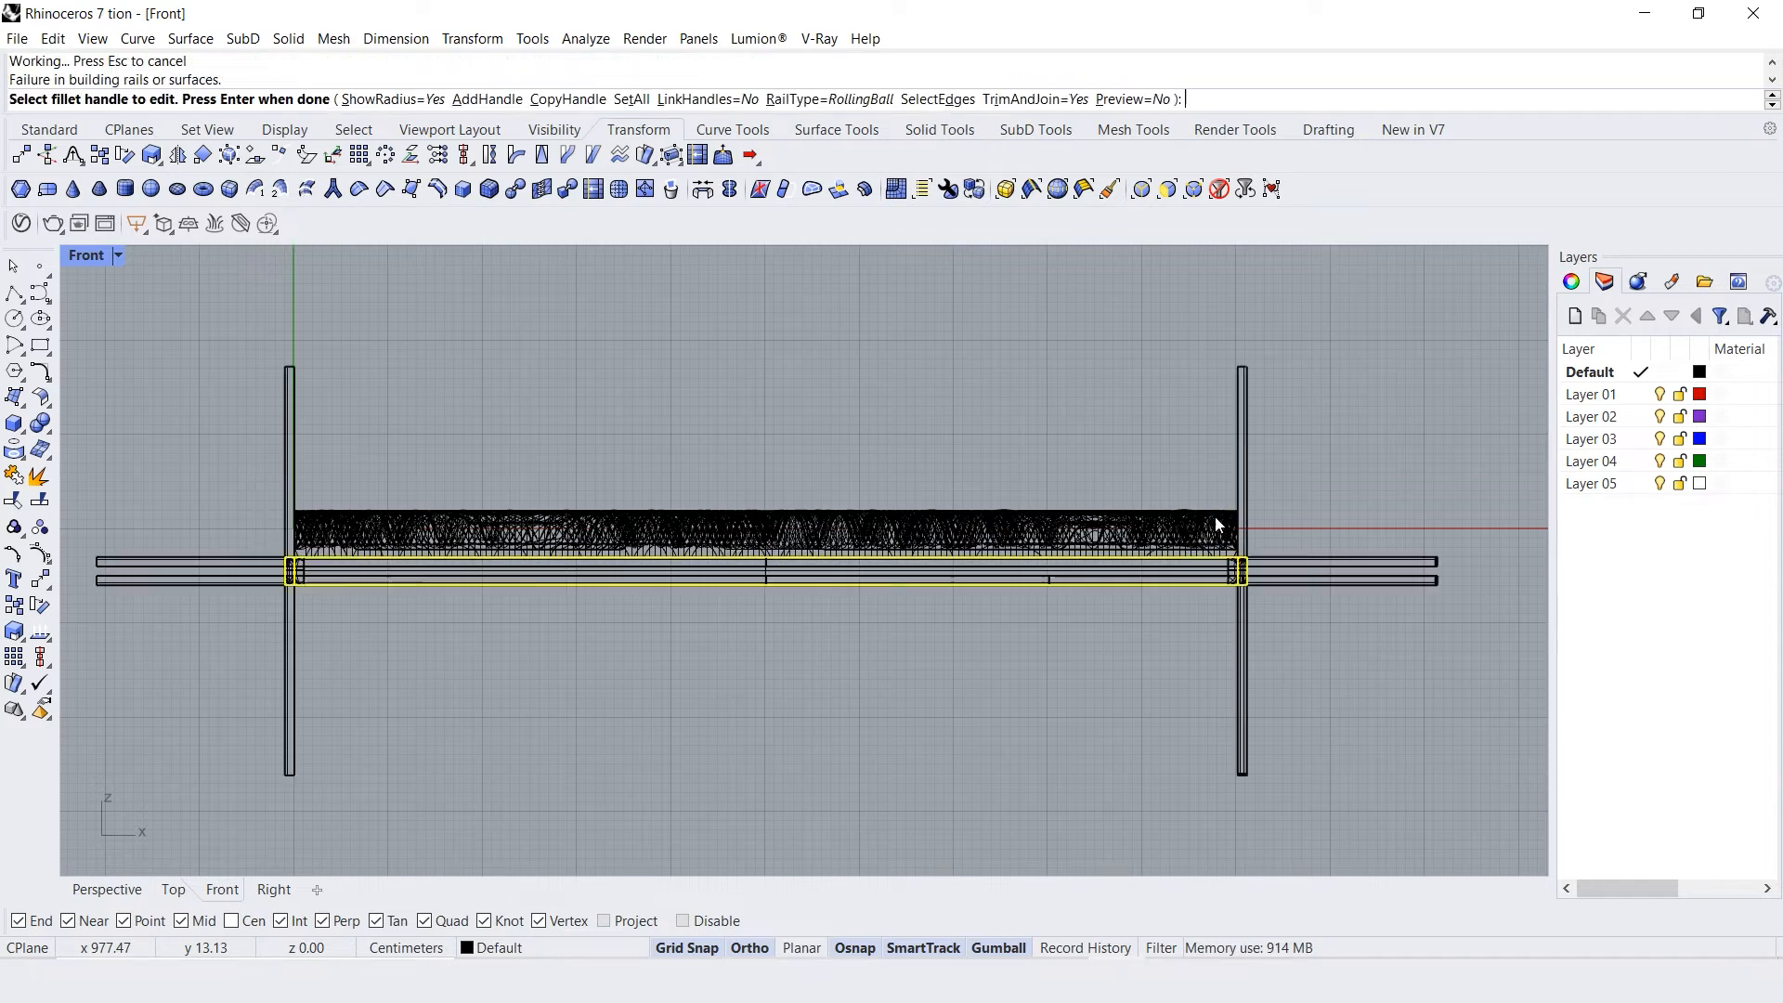
click(125, 888)
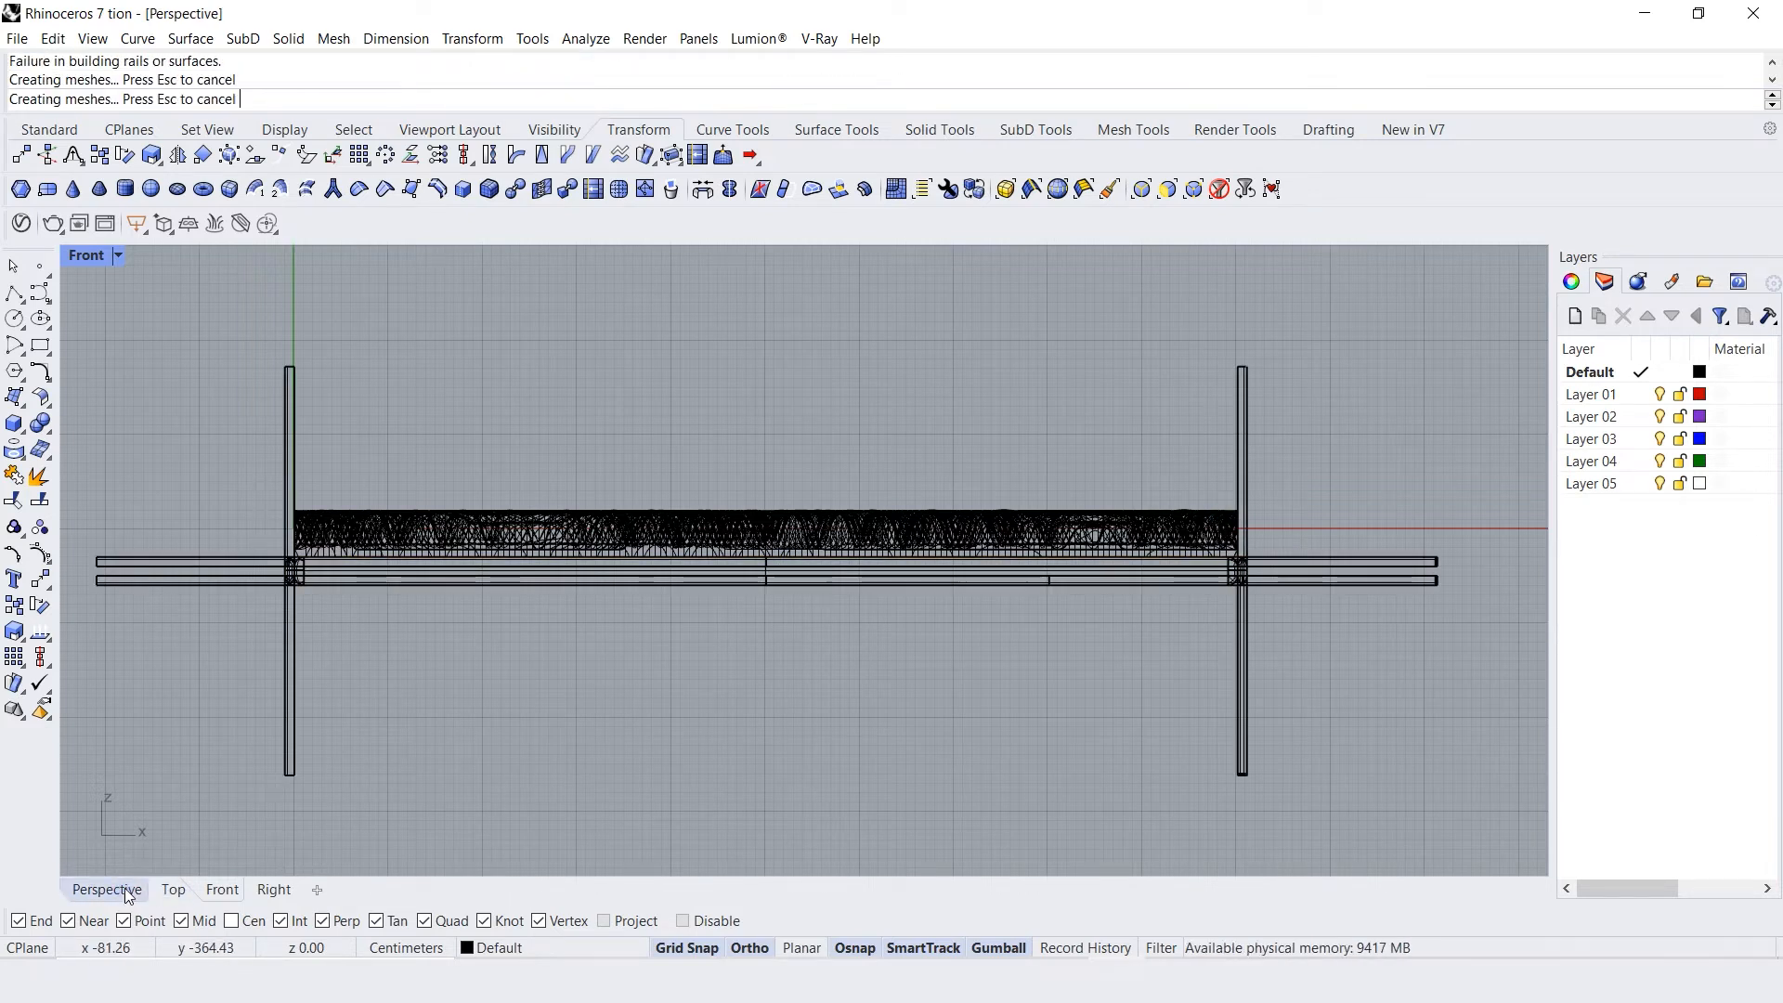
scroll(687, 577, down, 5)
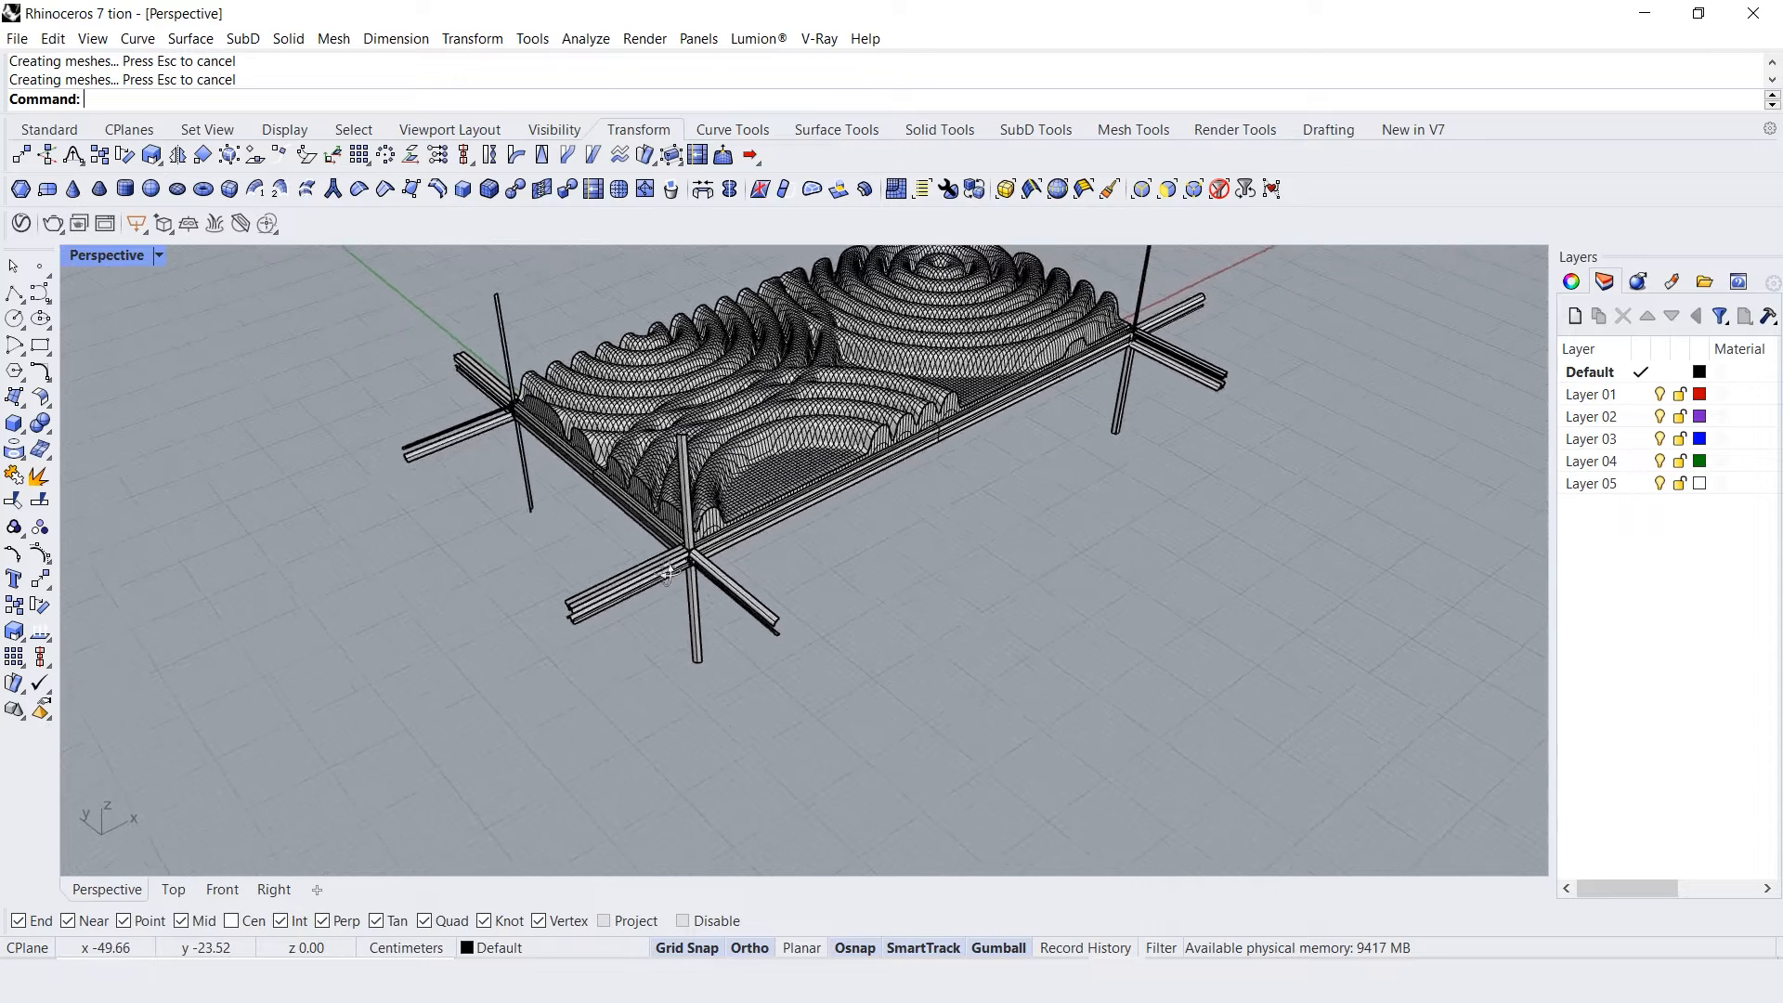
key(ctrl+z)
Show the model in the Front view with the Shaded display mode
right_drag(719, 583, 597, 485)
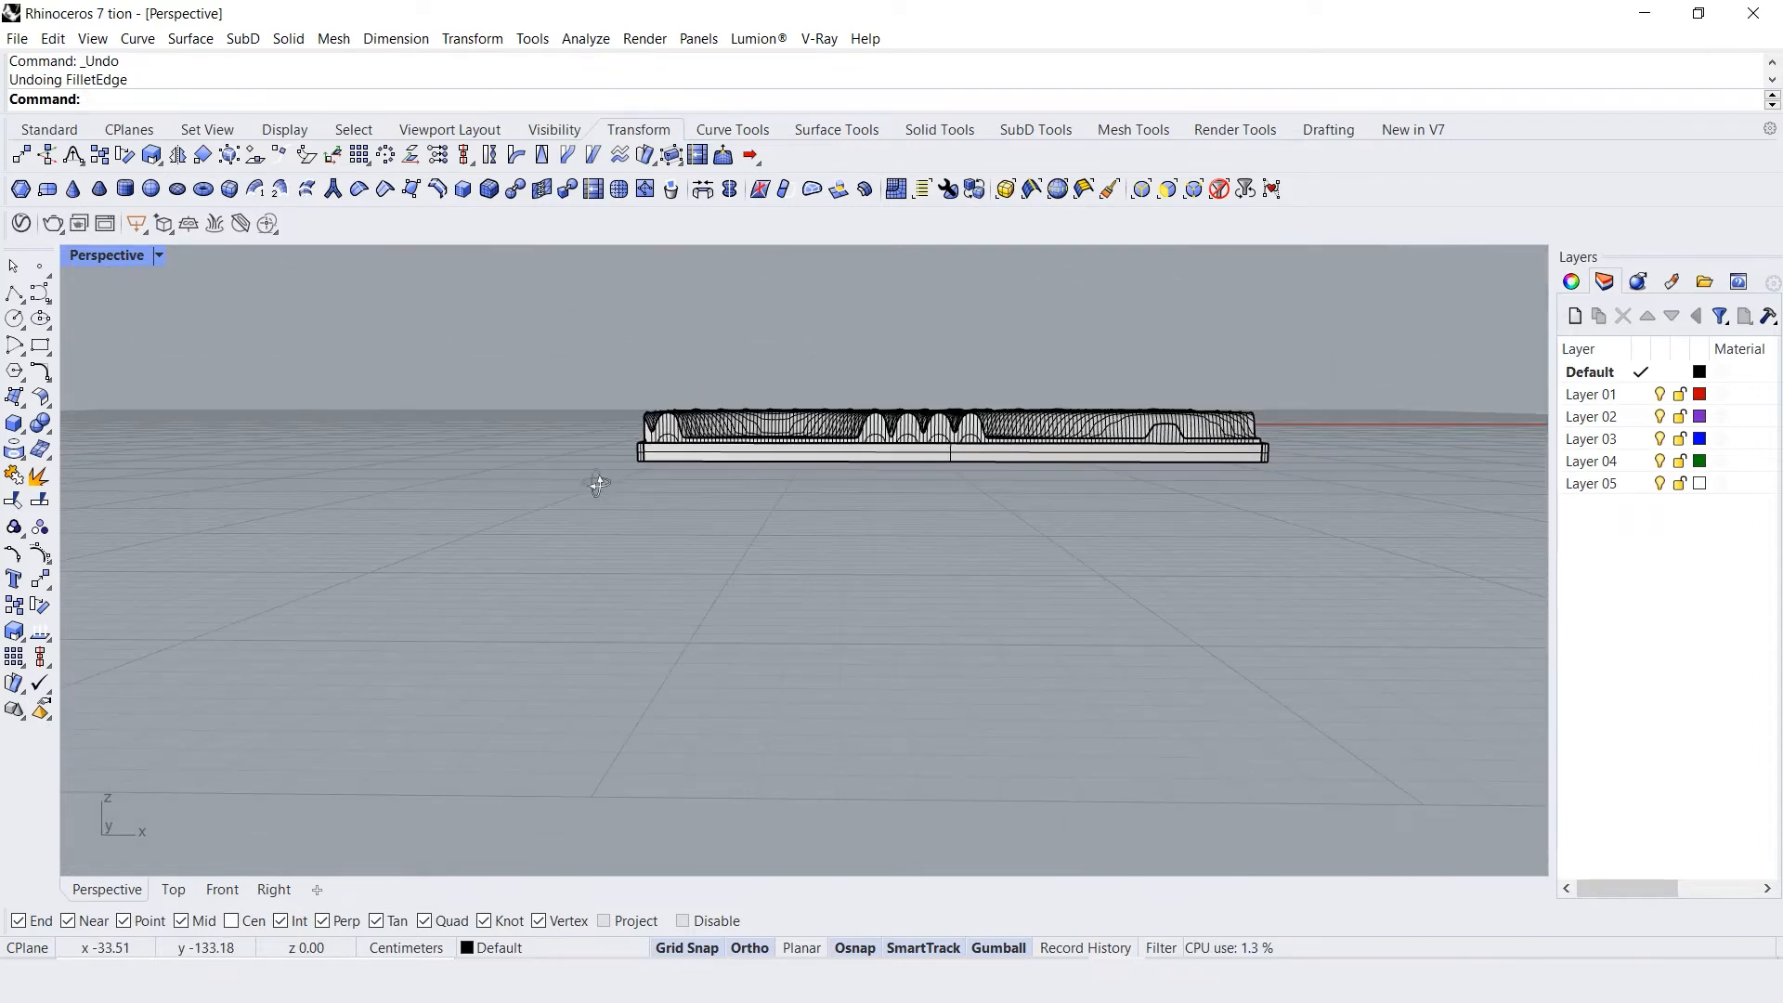
click(229, 898)
click(116, 256)
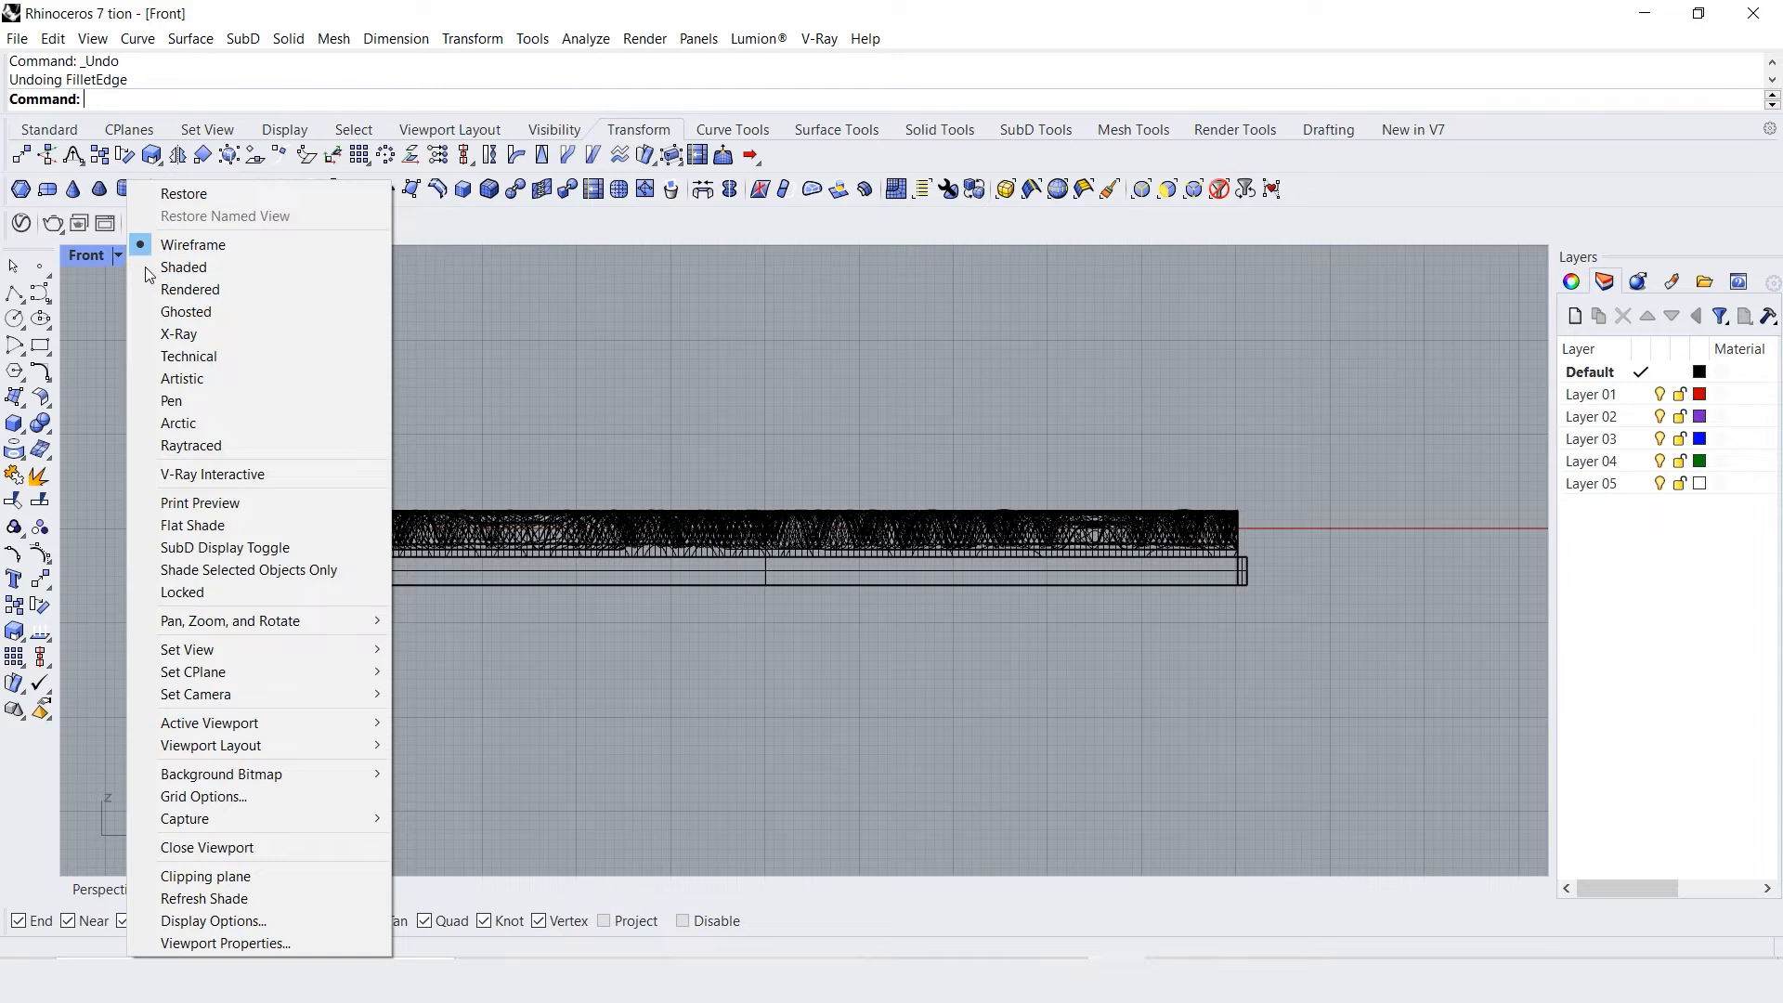
click(148, 268)
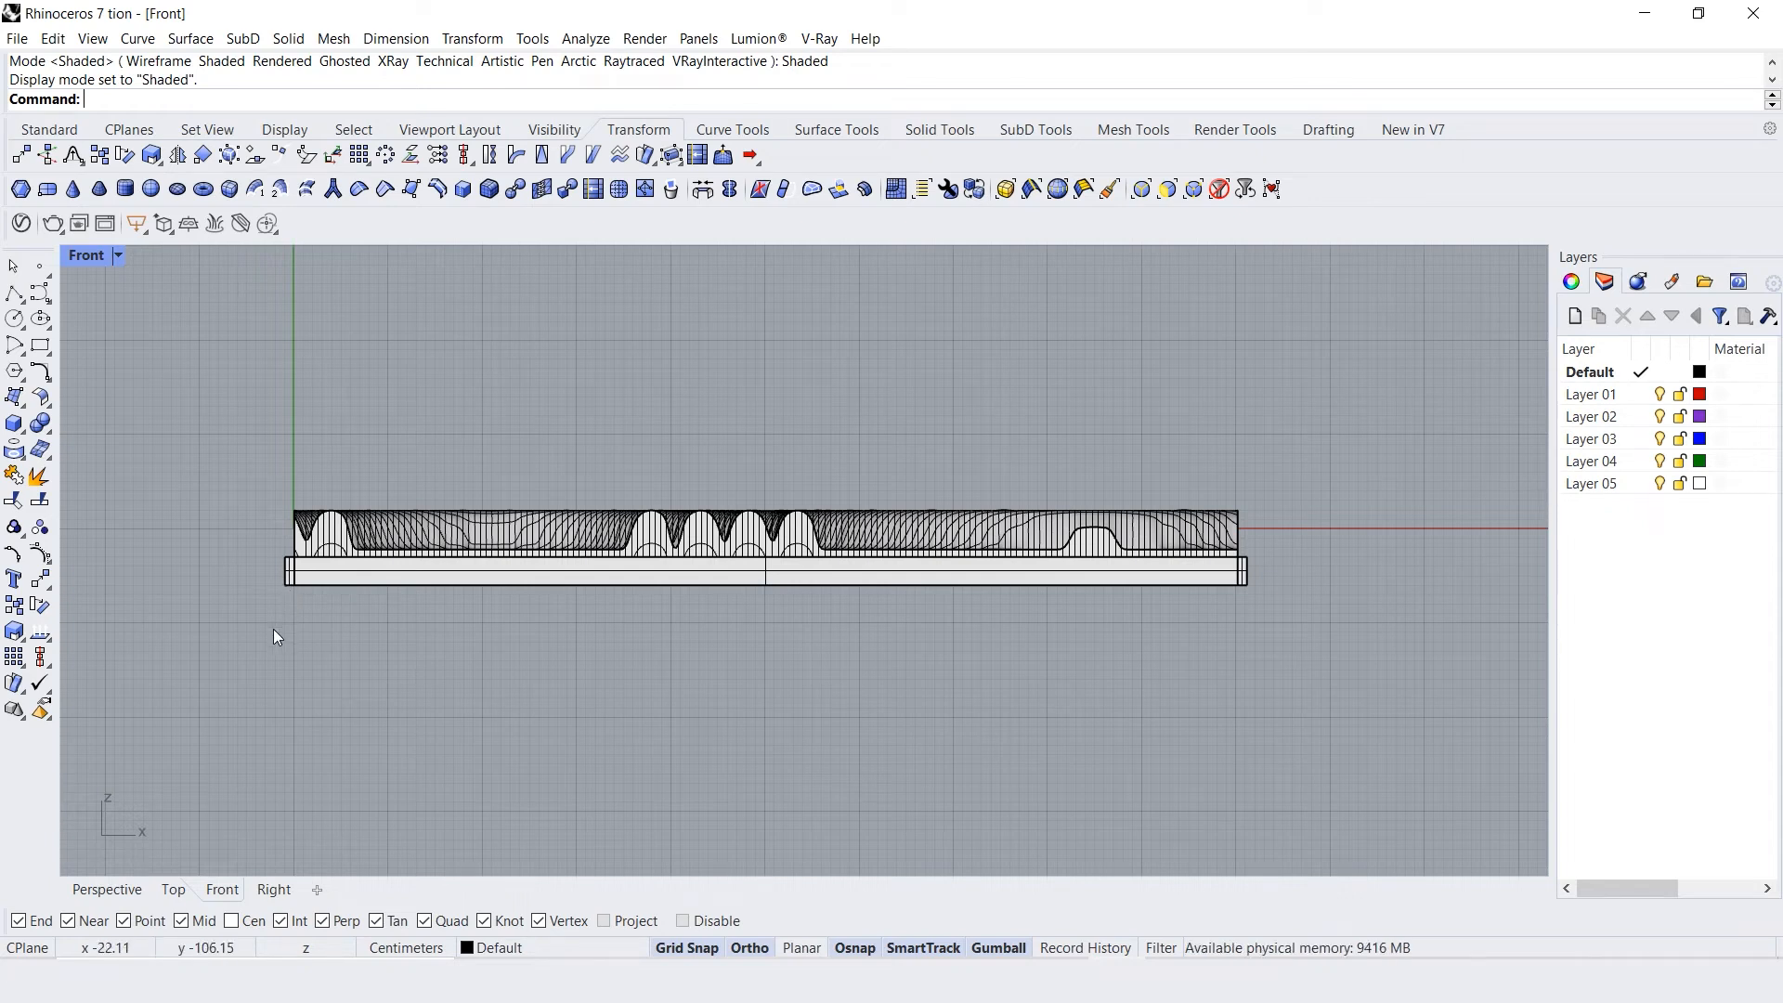
Start FilletEdge with the next radius at 6 and select the base plate's bottom and end edges in the Front view
text(FilletEdge)
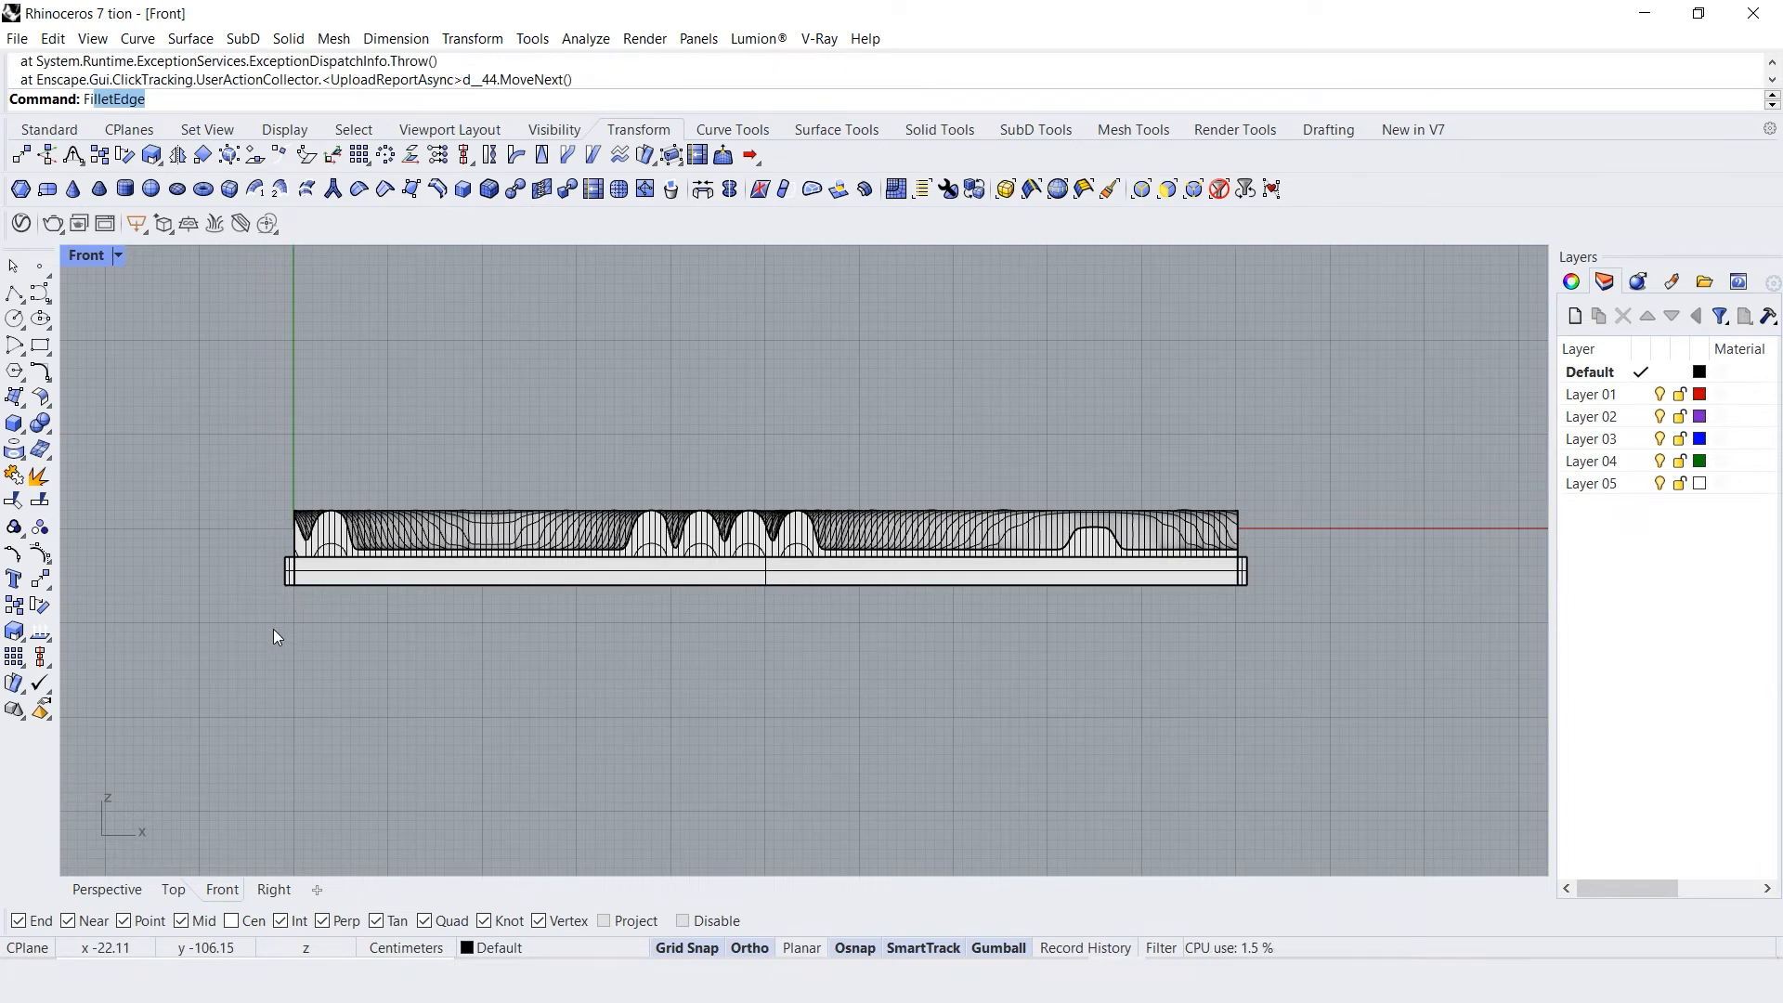
key(Return)
drag(290, 630, 1307, 572)
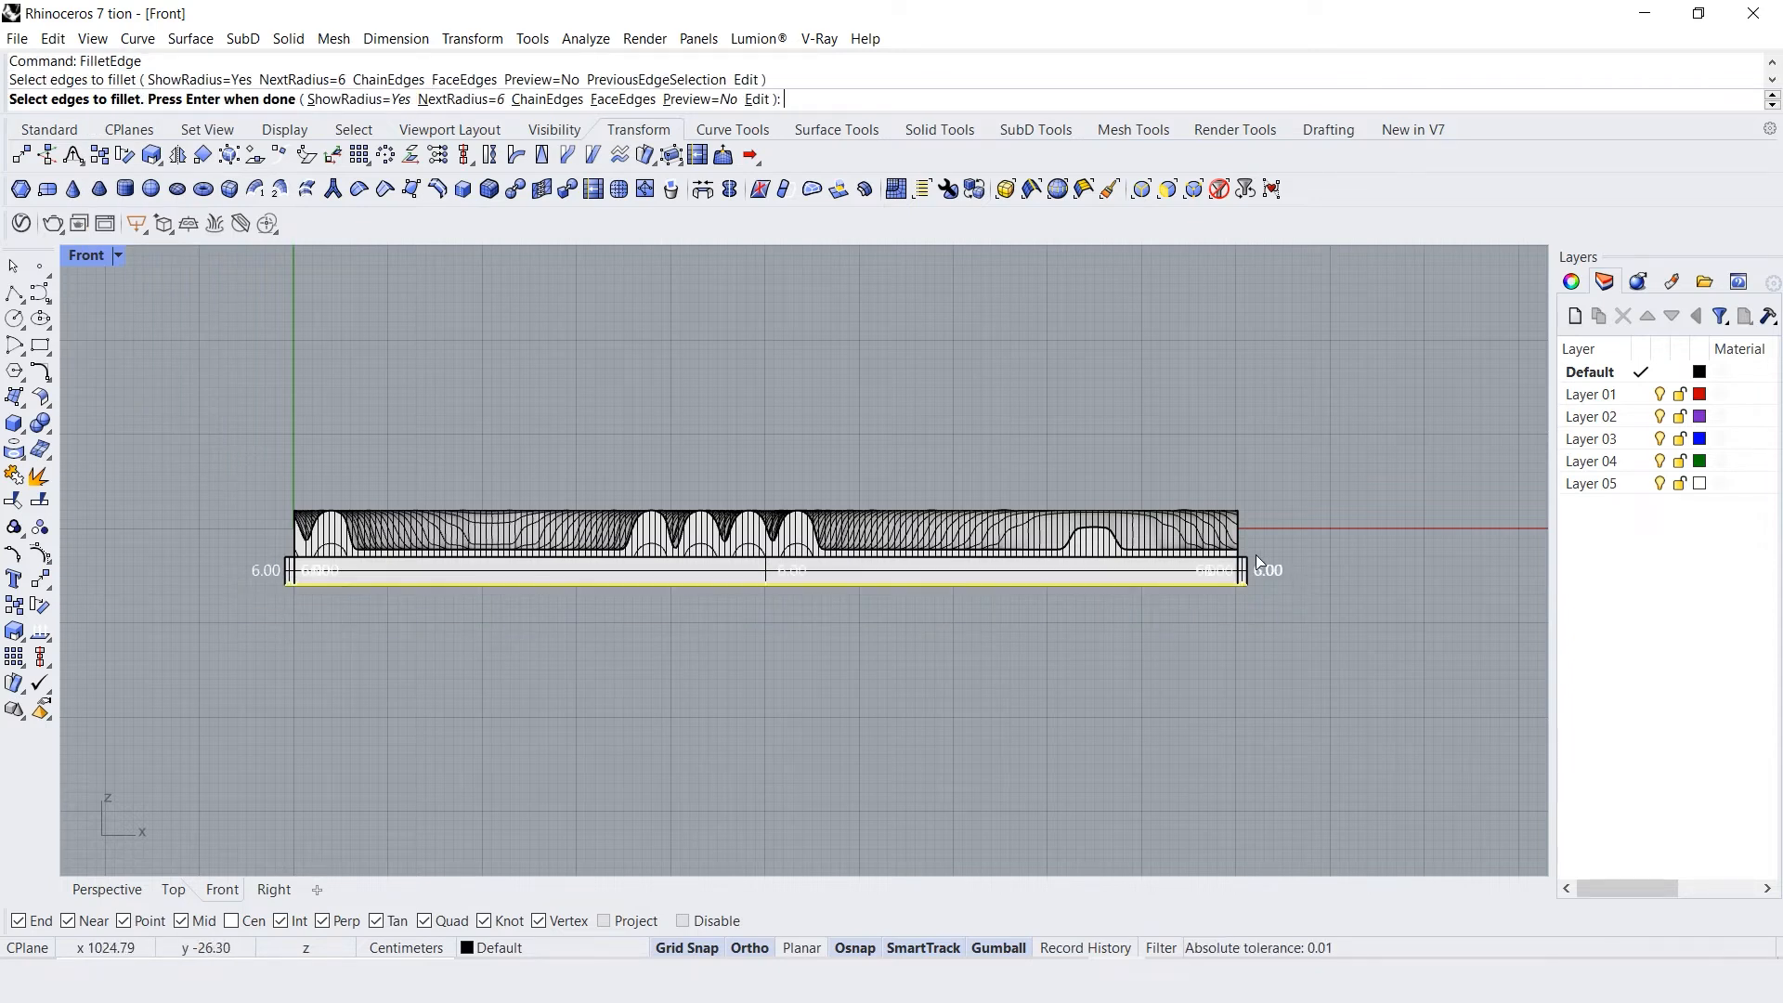
scroll(1256, 562, up, 5)
drag(1229, 524, 1288, 677)
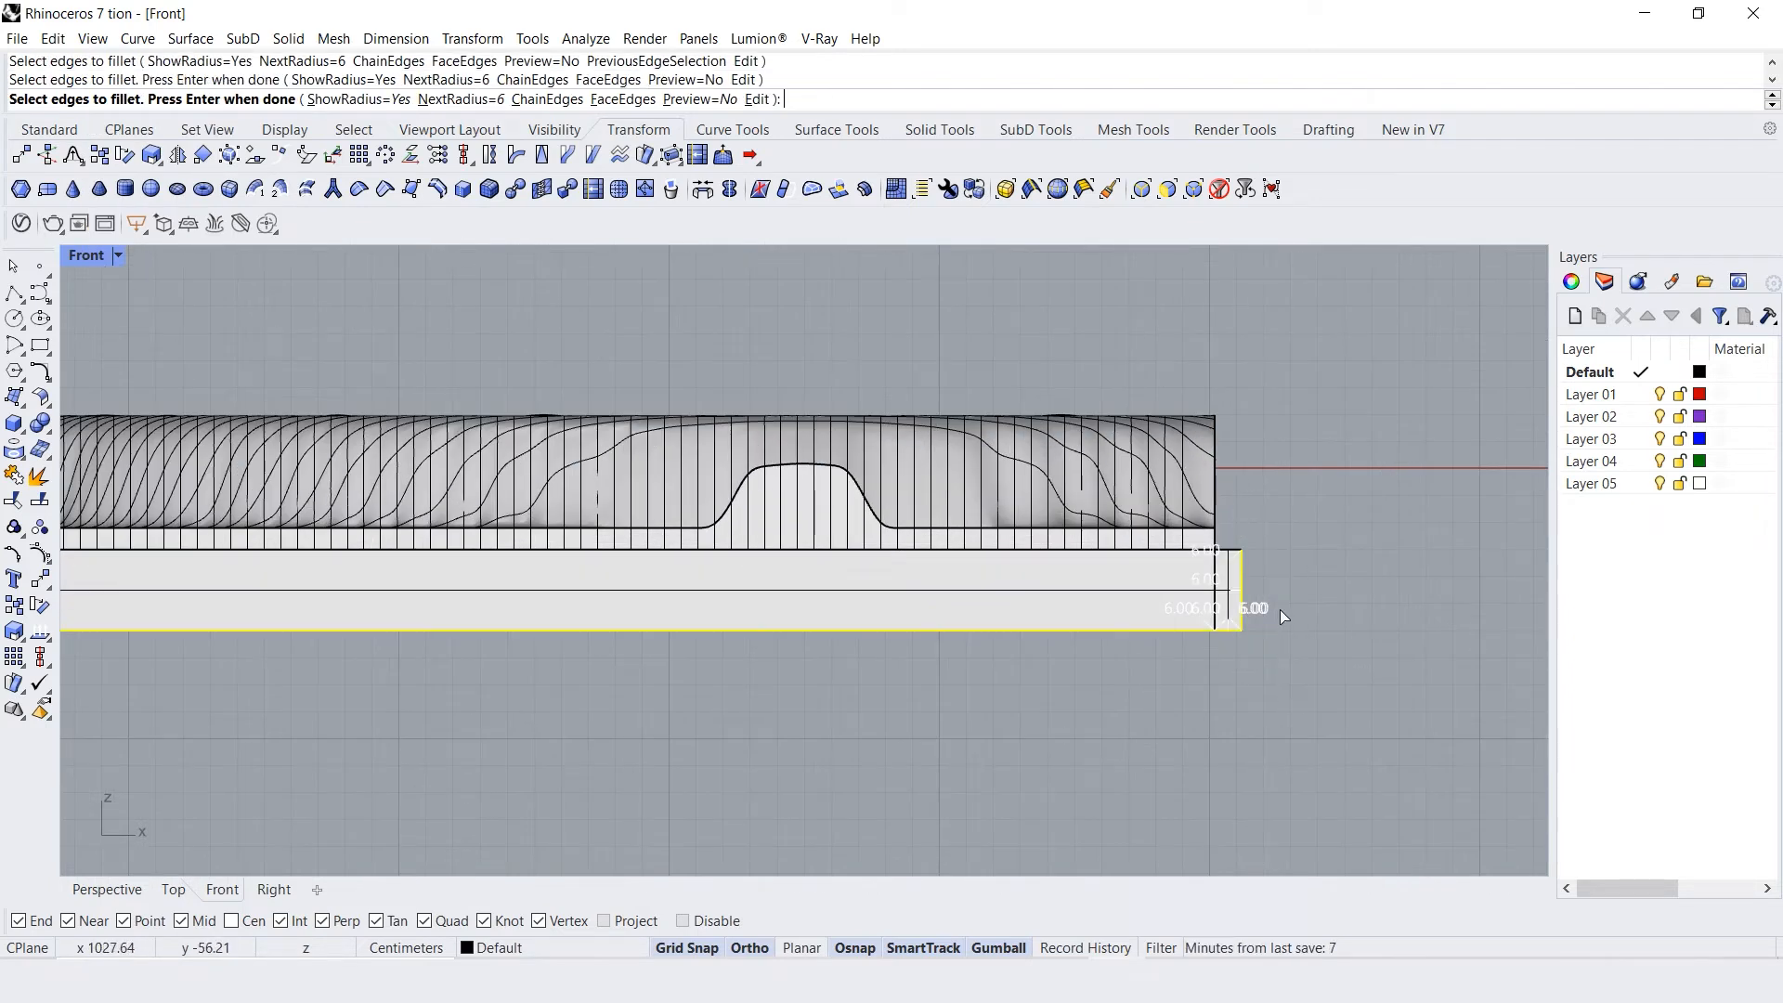
scroll(1280, 609, down, 5)
scroll(223, 548, up, 5)
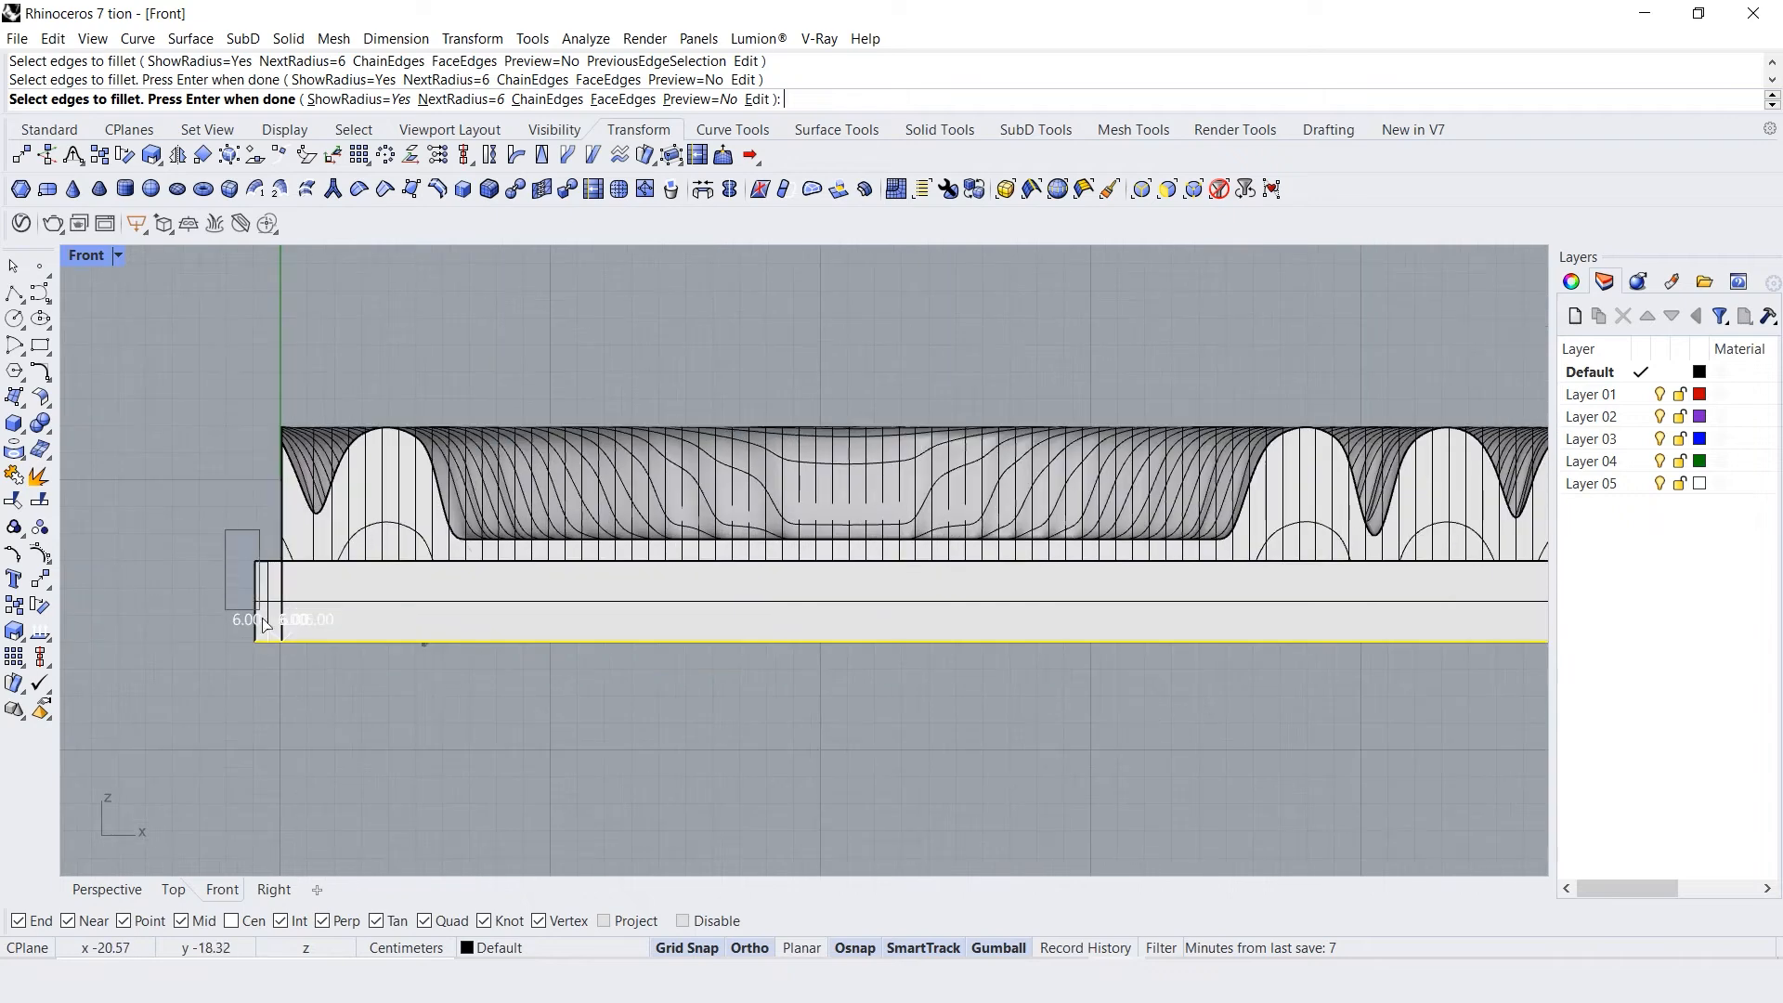
drag(265, 676, 269, 683)
Examine the selected fillet edges at the base plate's corner near the origin in the Perspective view
click(110, 889)
right_drag(382, 654, 892, 529)
scroll(659, 483, up, 5)
right_drag(678, 502, 822, 520)
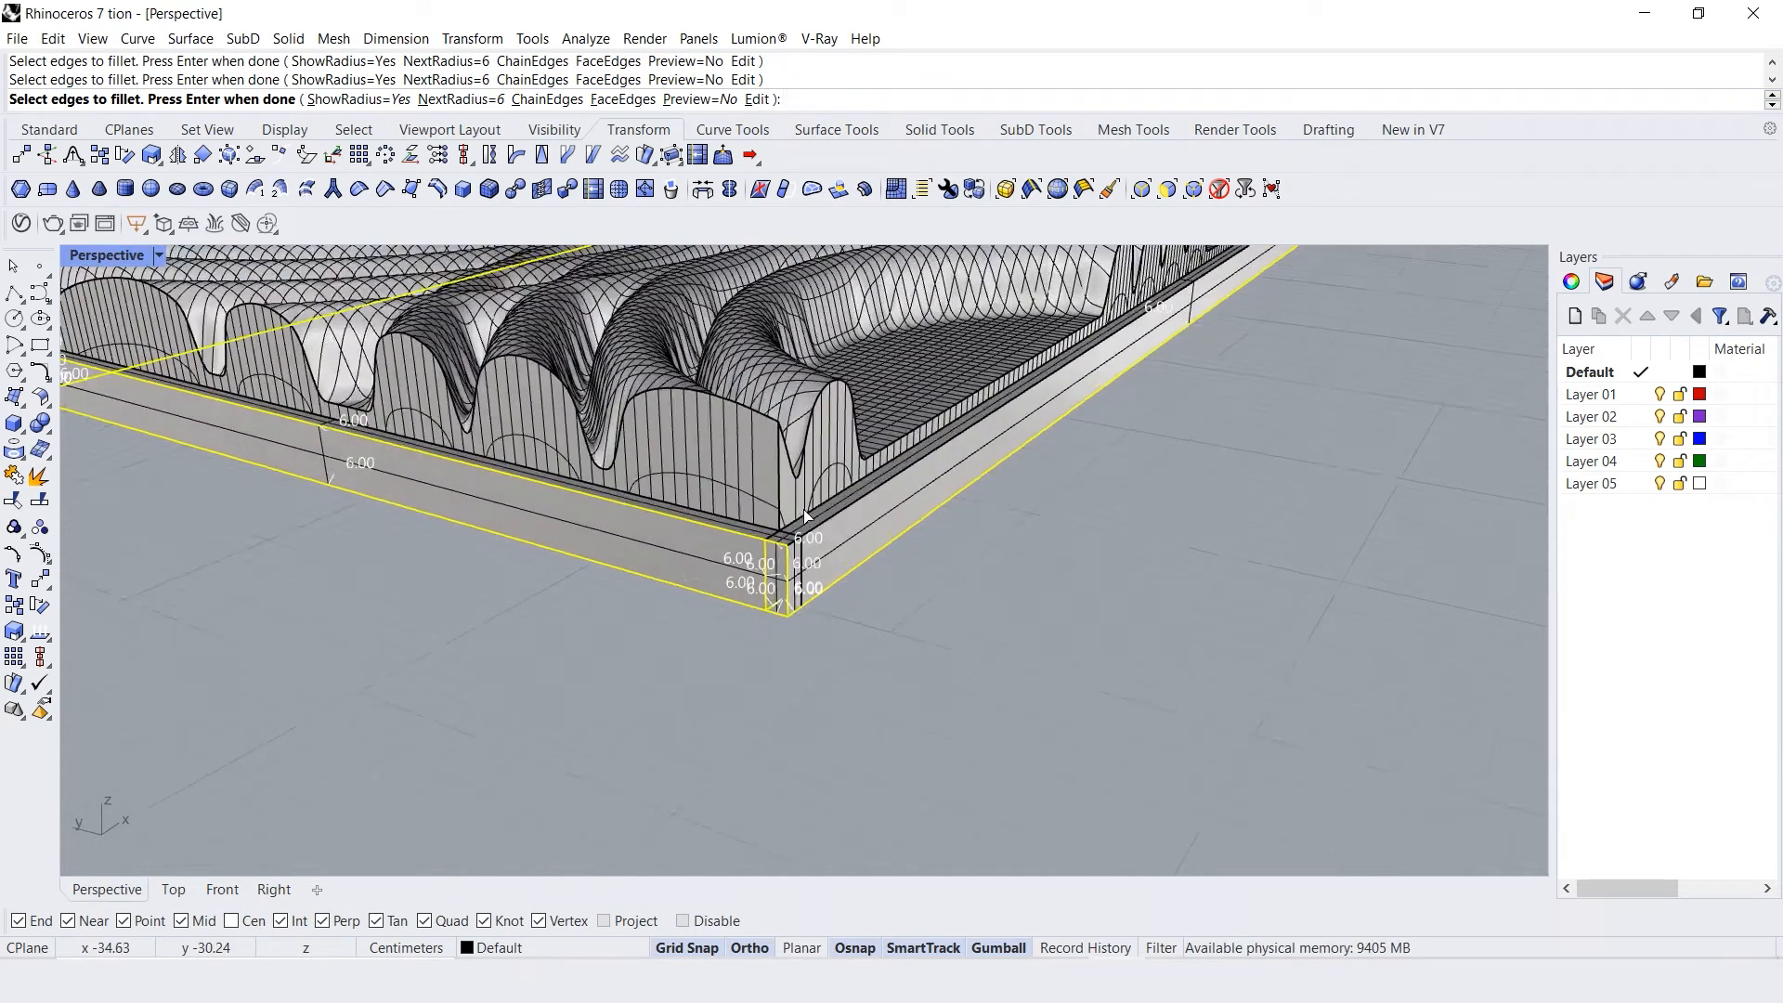
scroll(813, 524, up, 3)
scroll(796, 548, up, 3)
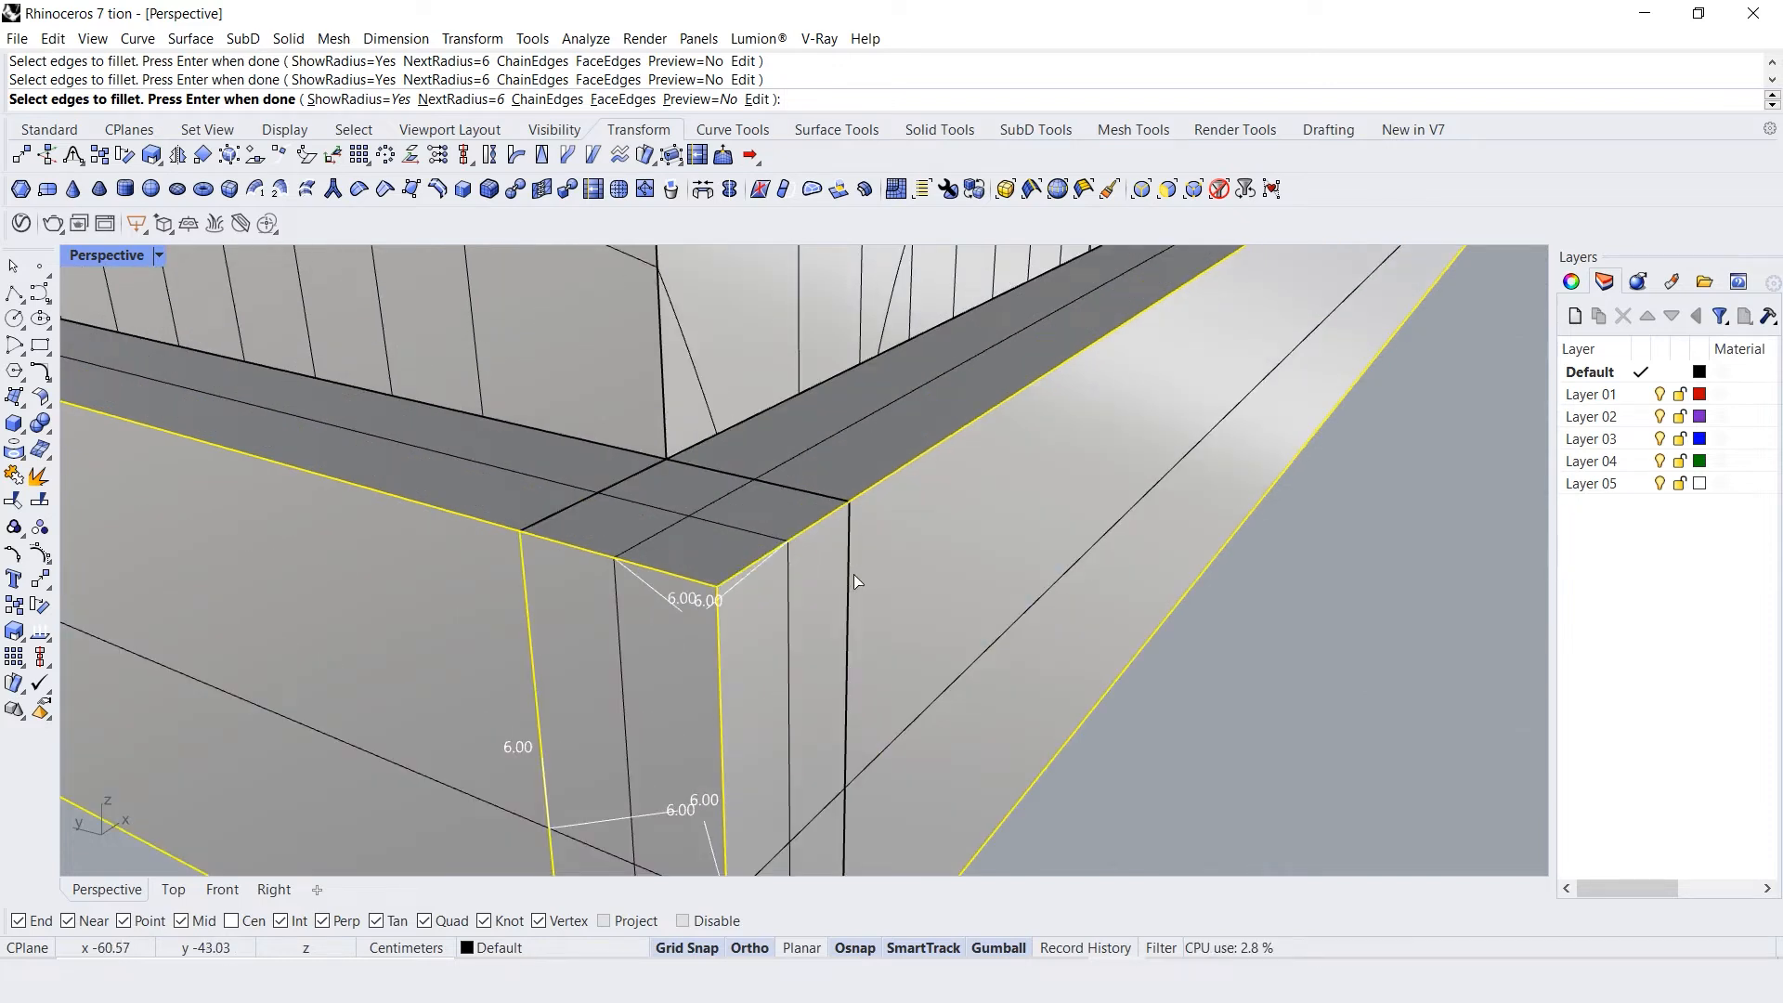
scroll(849, 586, down, 6)
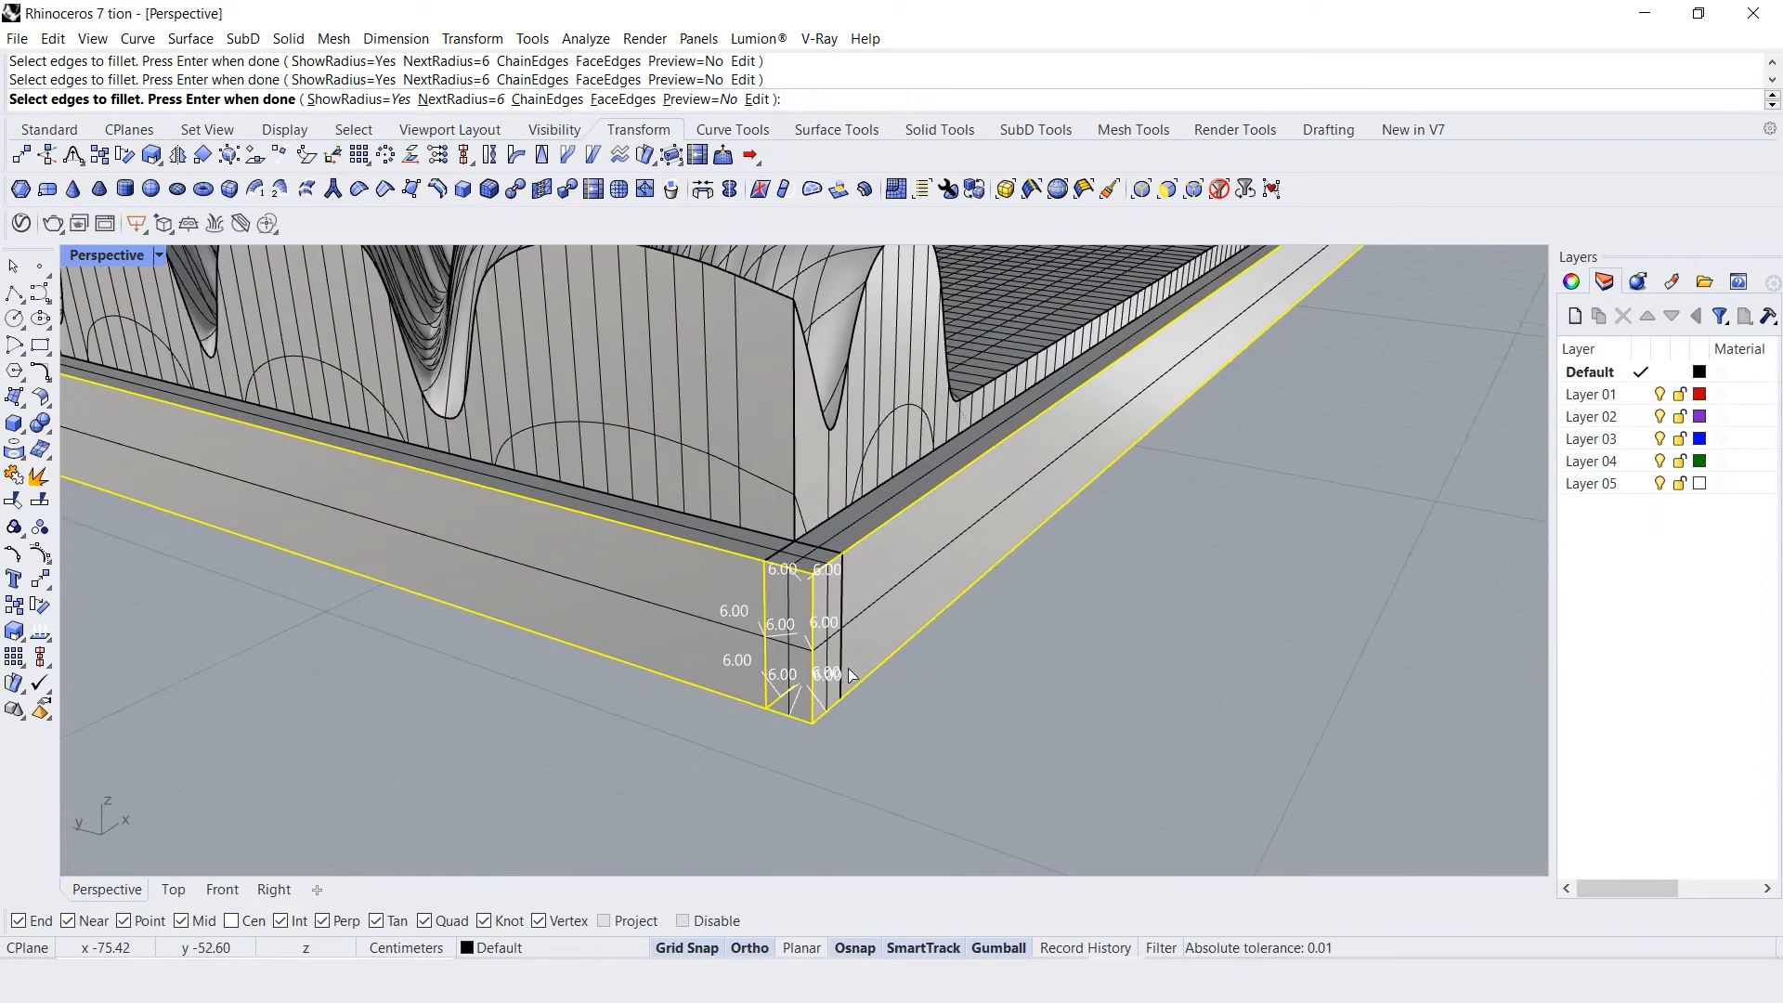
drag(867, 661, 945, 544)
scroll(986, 605, down, 5)
right_drag(989, 606, 1115, 599)
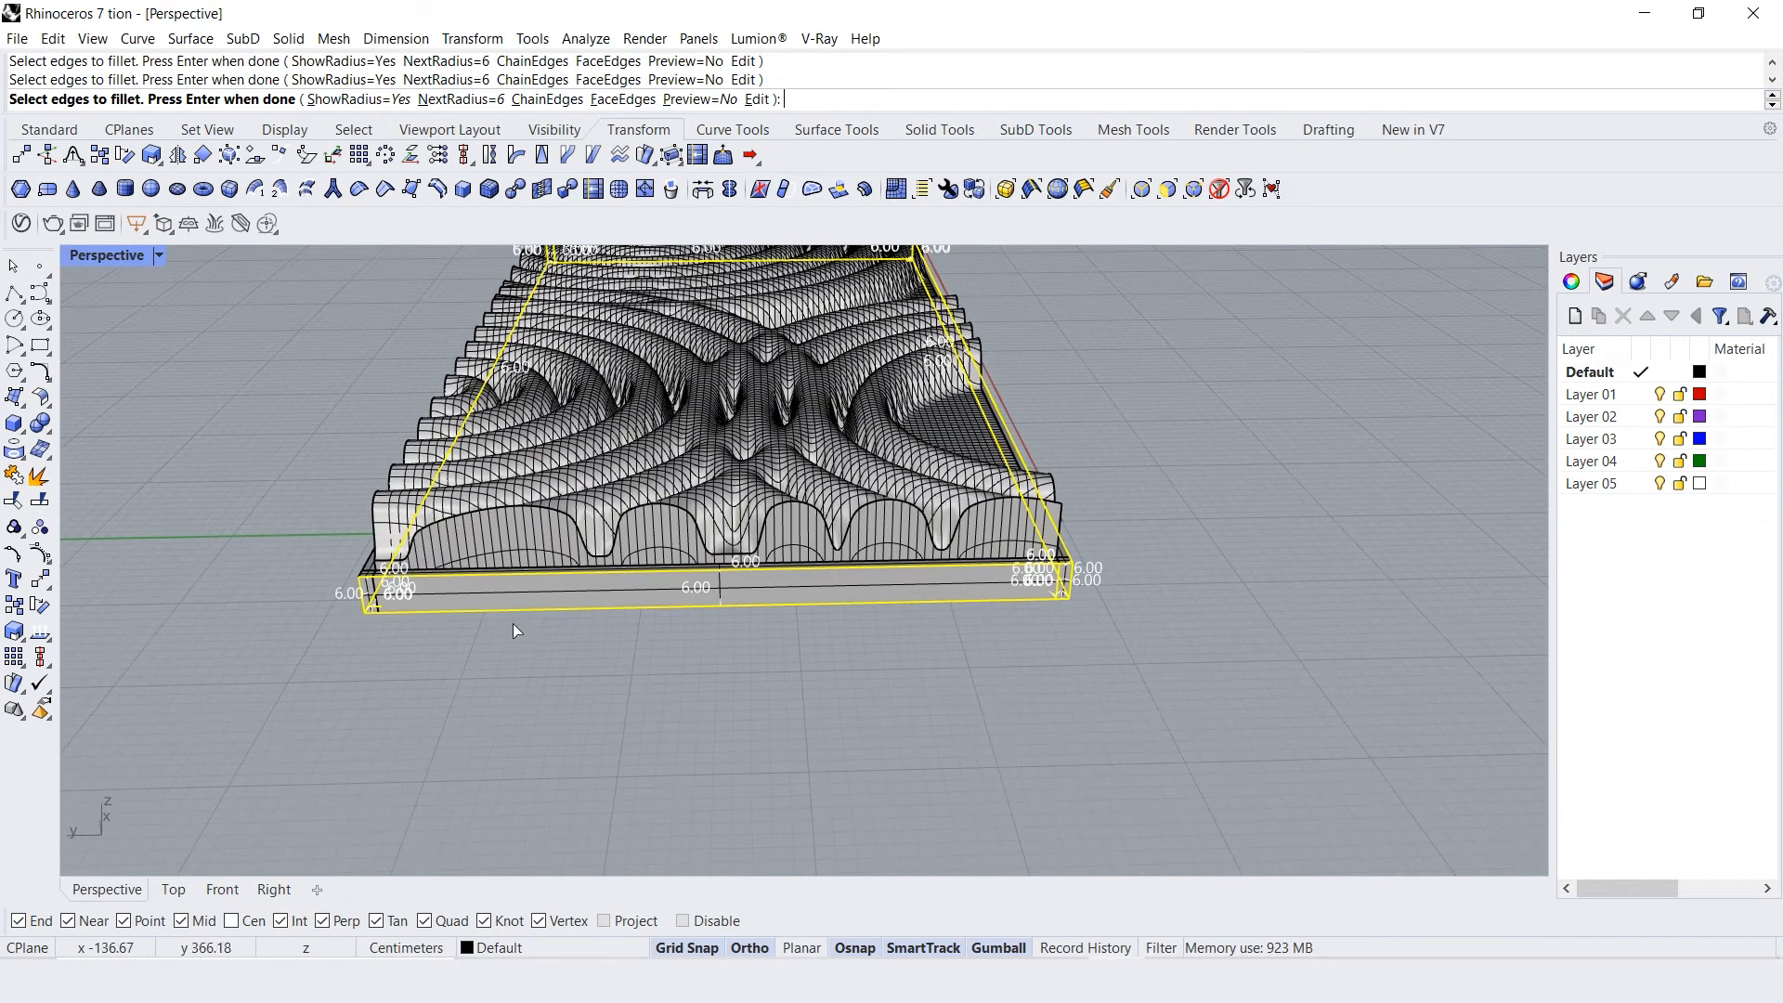
Pick the vertical seam edge at the far corner of the base plate's short side for the fillet selection
scroll(390, 602, up, 7)
right_drag(362, 586, 453, 539)
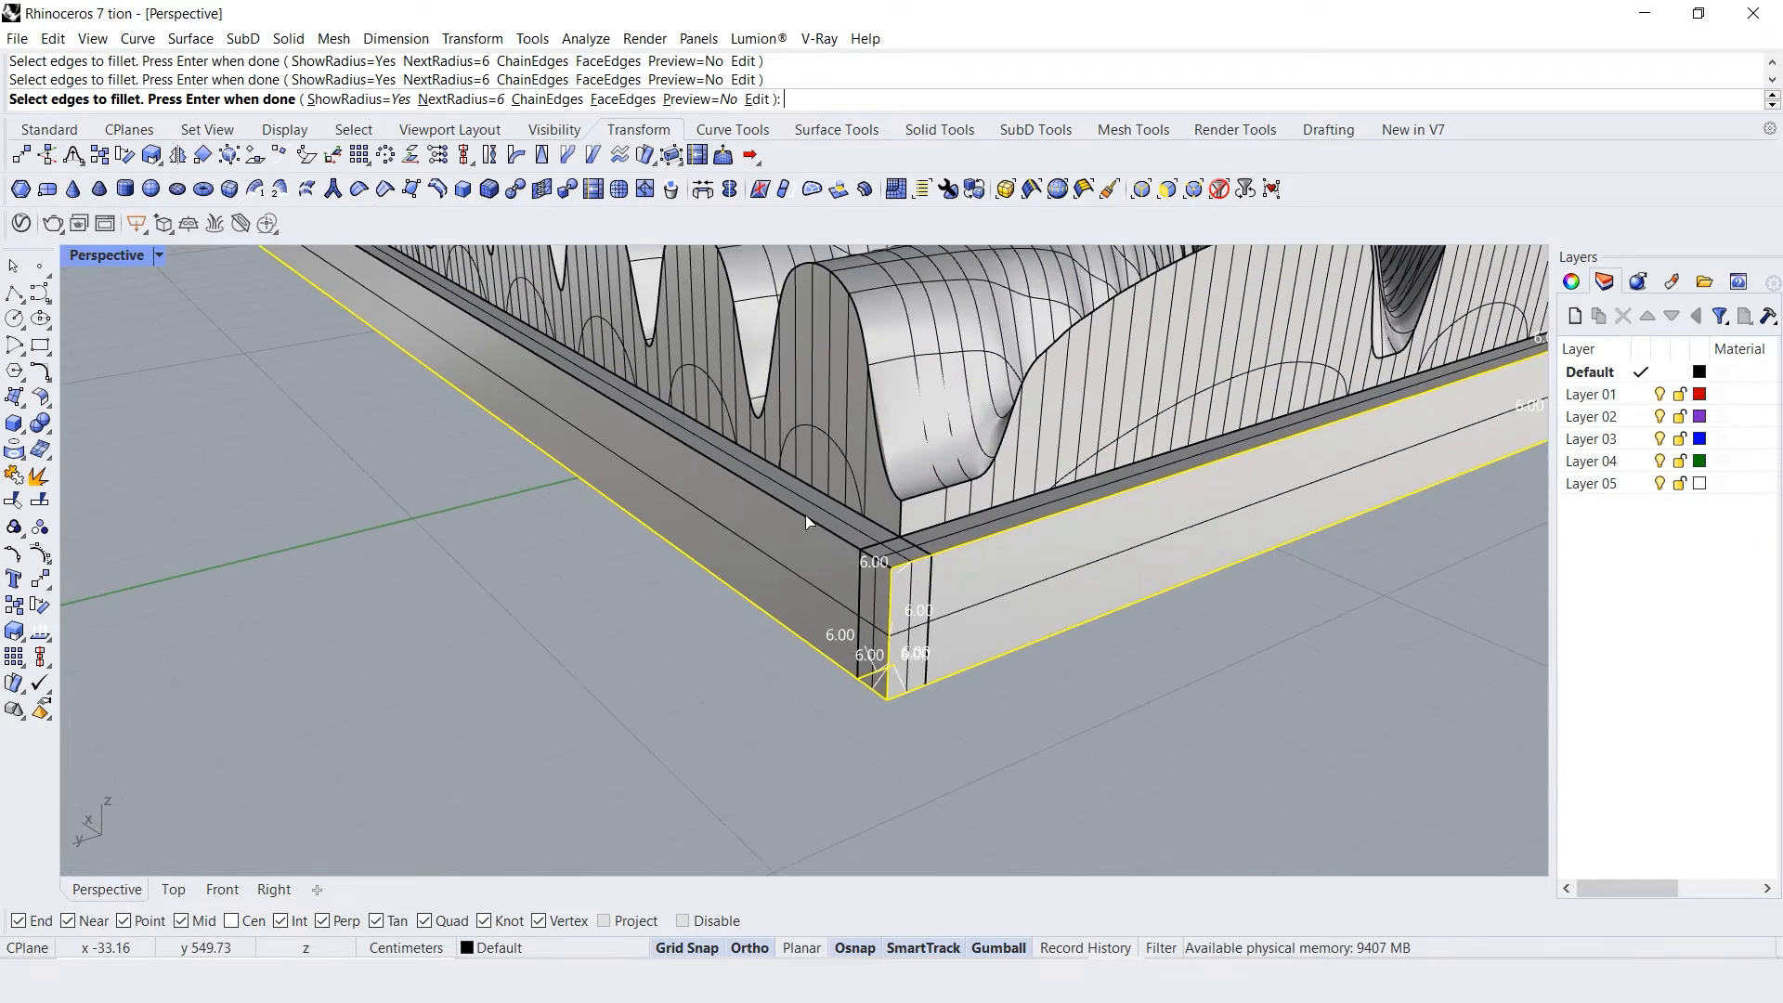
scroll(858, 556, up, 2)
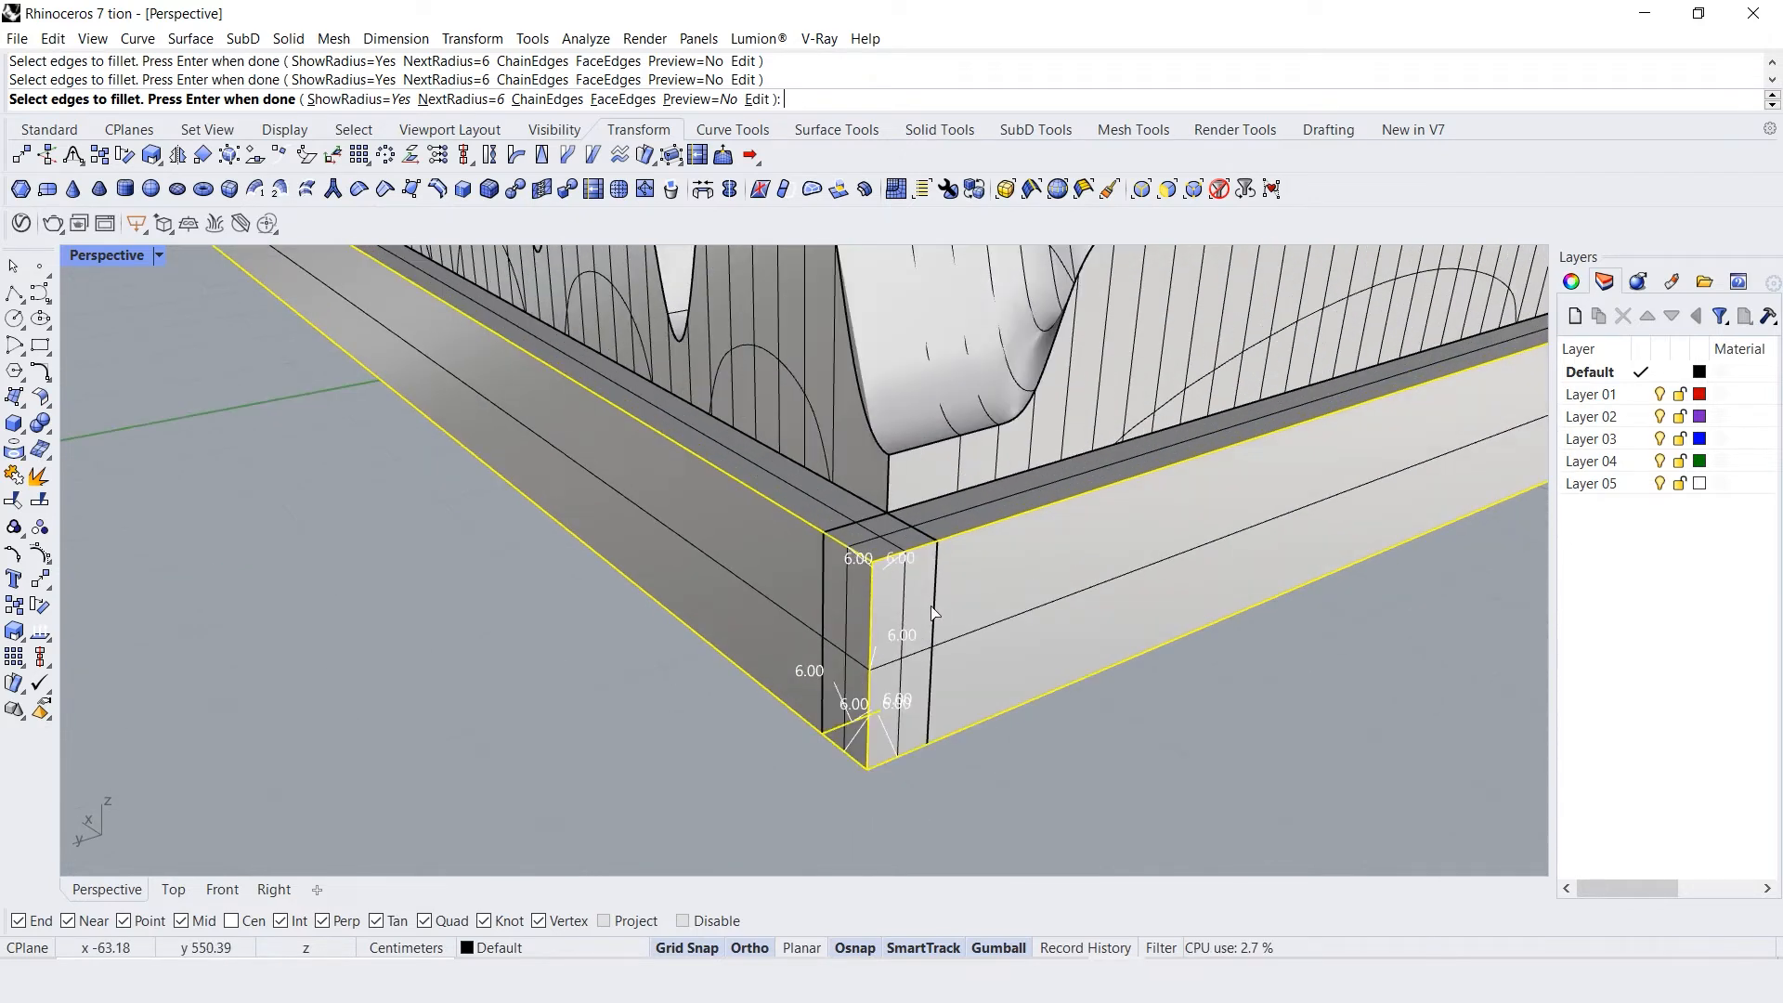
click(821, 568)
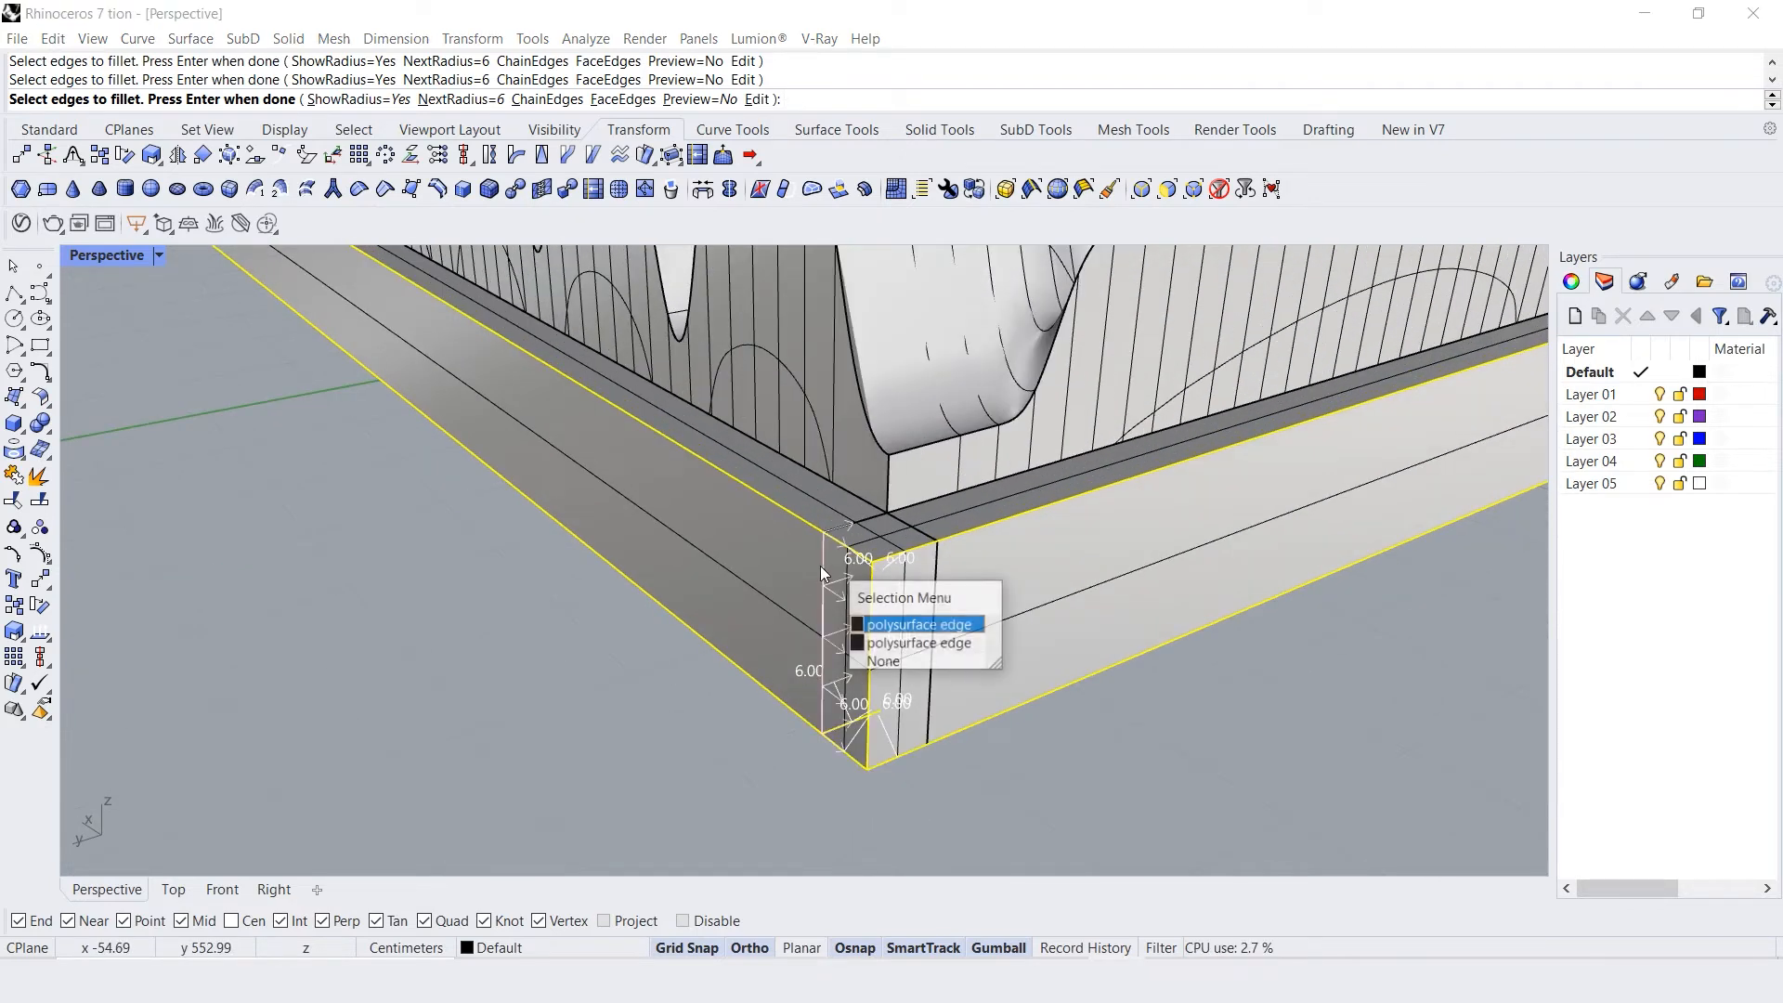
click(884, 625)
right_drag(884, 625, 734, 760)
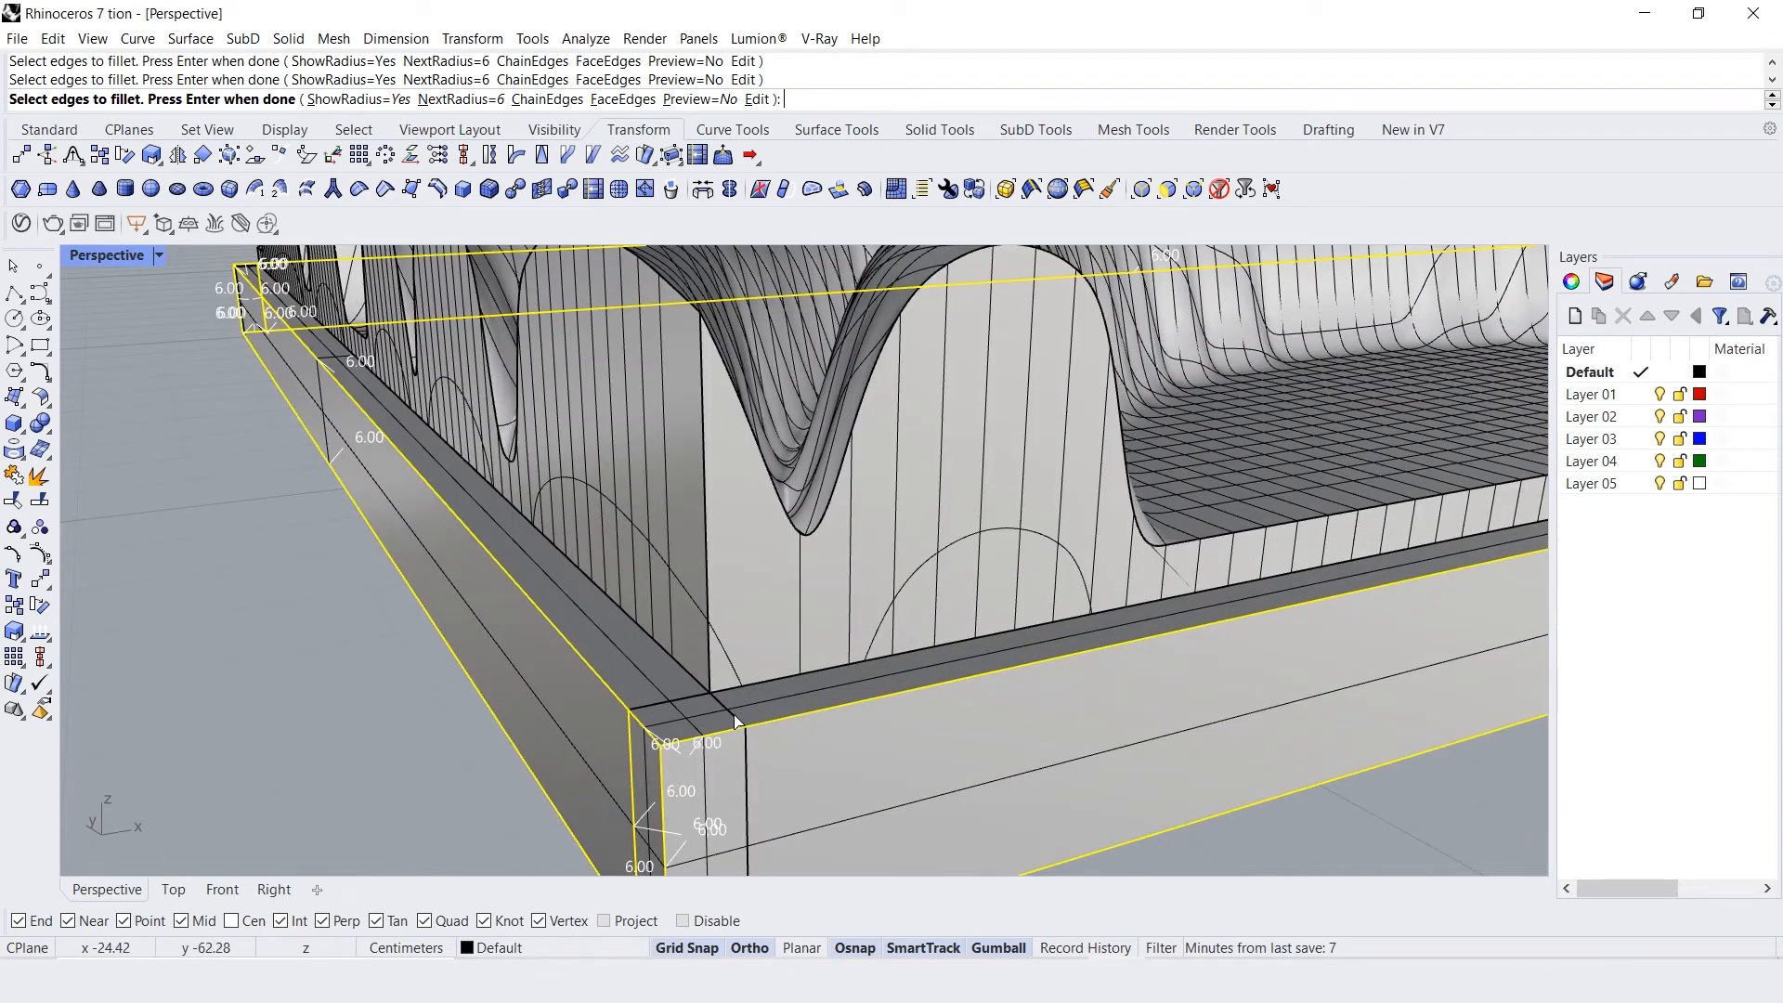
Check the base plate's remaining corners and pick the vertical seam edge at the opposite end of its long side for the fillet
scroll(651, 692, down, 10)
right_drag(650, 692, 487, 577)
scroll(911, 613, up, 8)
scroll(1180, 712, down, 3)
right_drag(1180, 712, 1064, 711)
scroll(1045, 711, up, 10)
scroll(743, 705, down, 6)
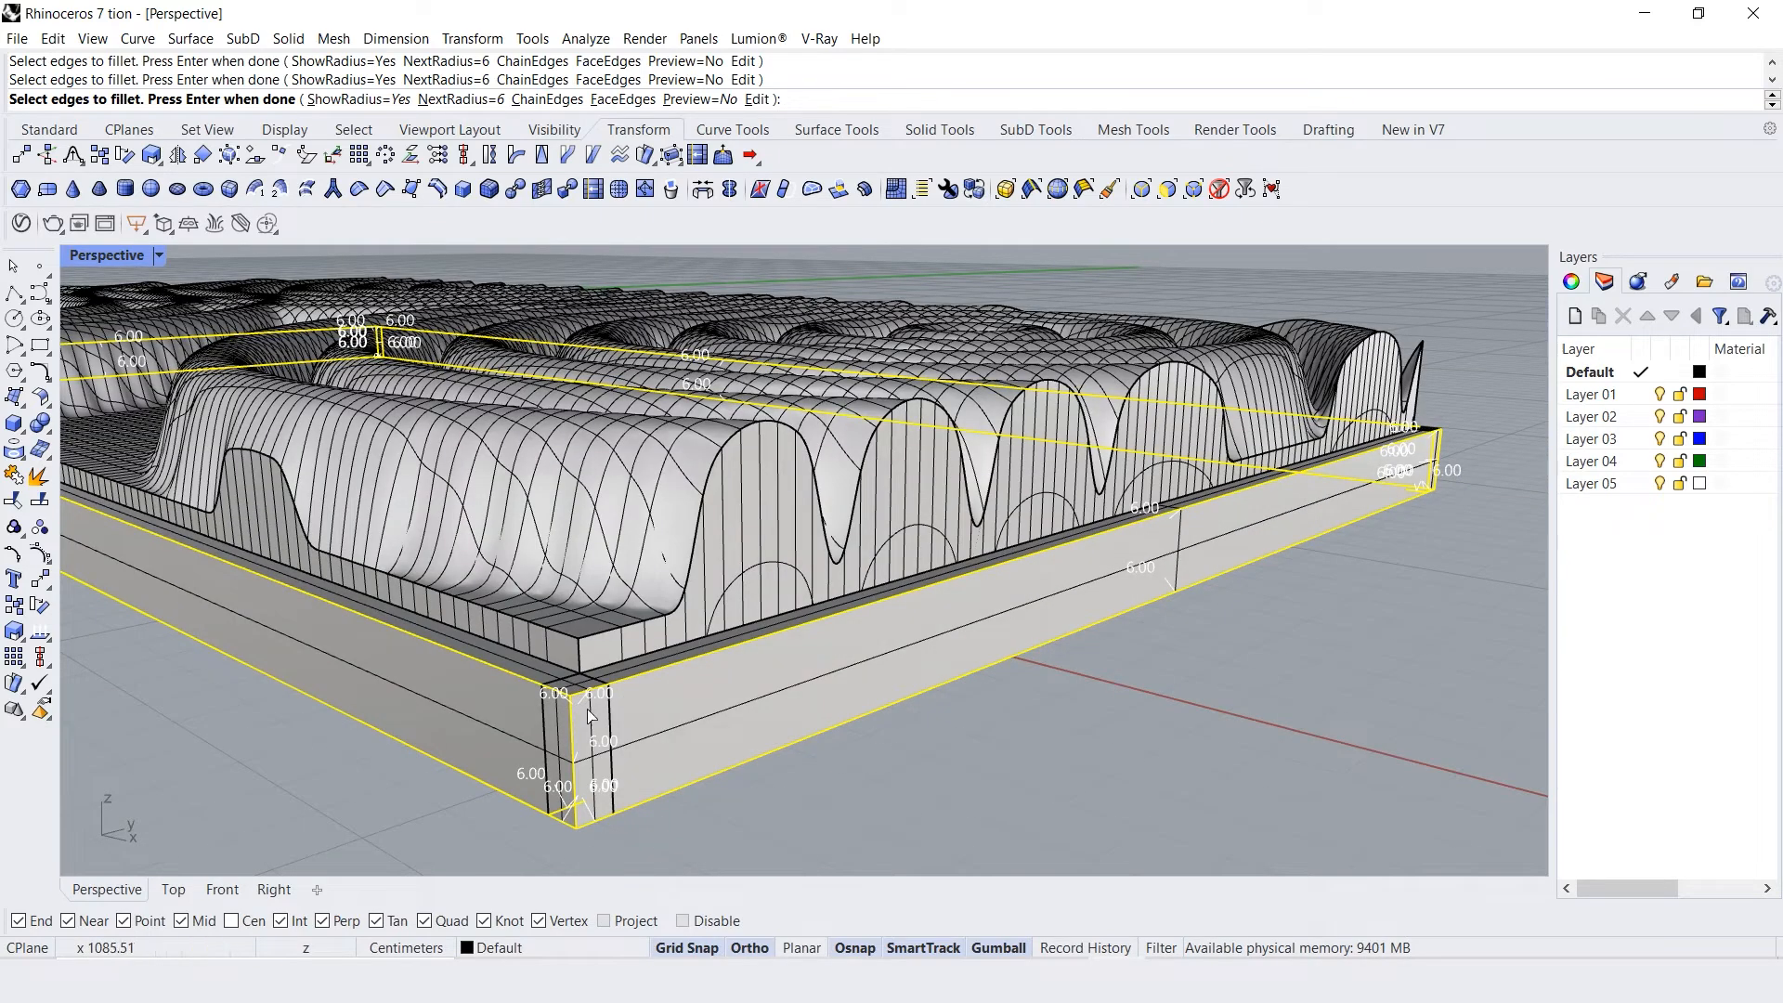
click(548, 729)
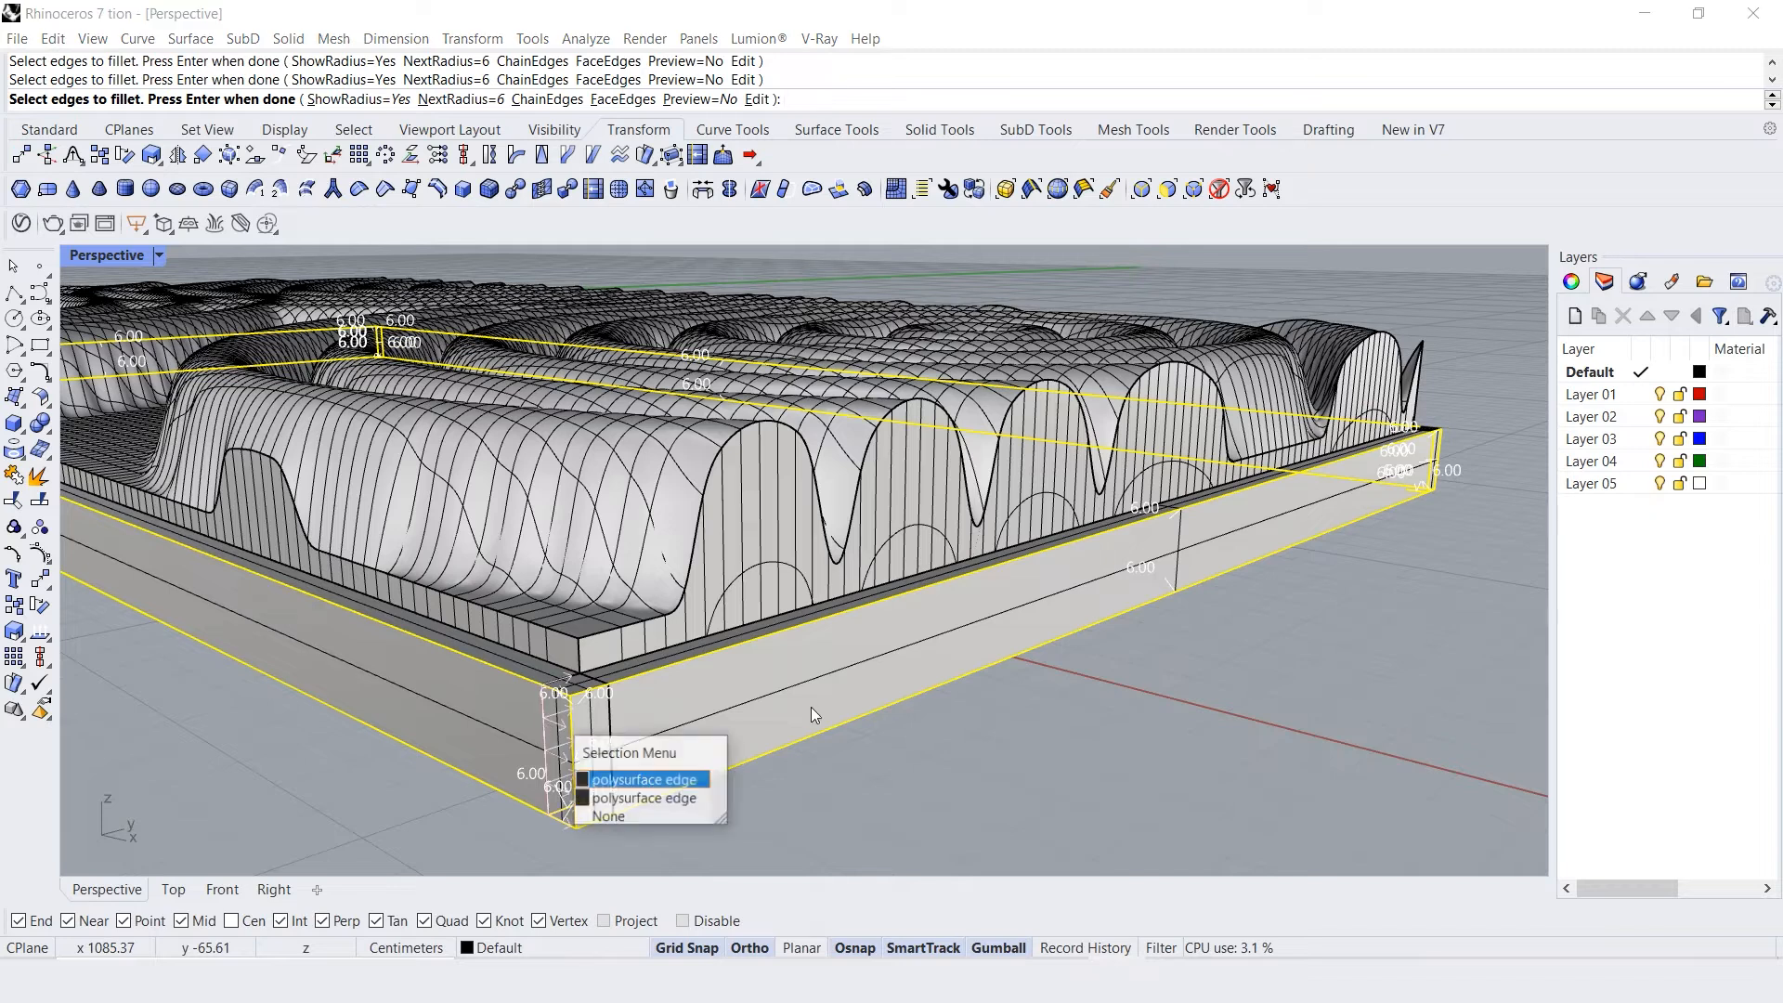
right_drag(714, 756, 744, 697)
scroll(583, 552, up, 8)
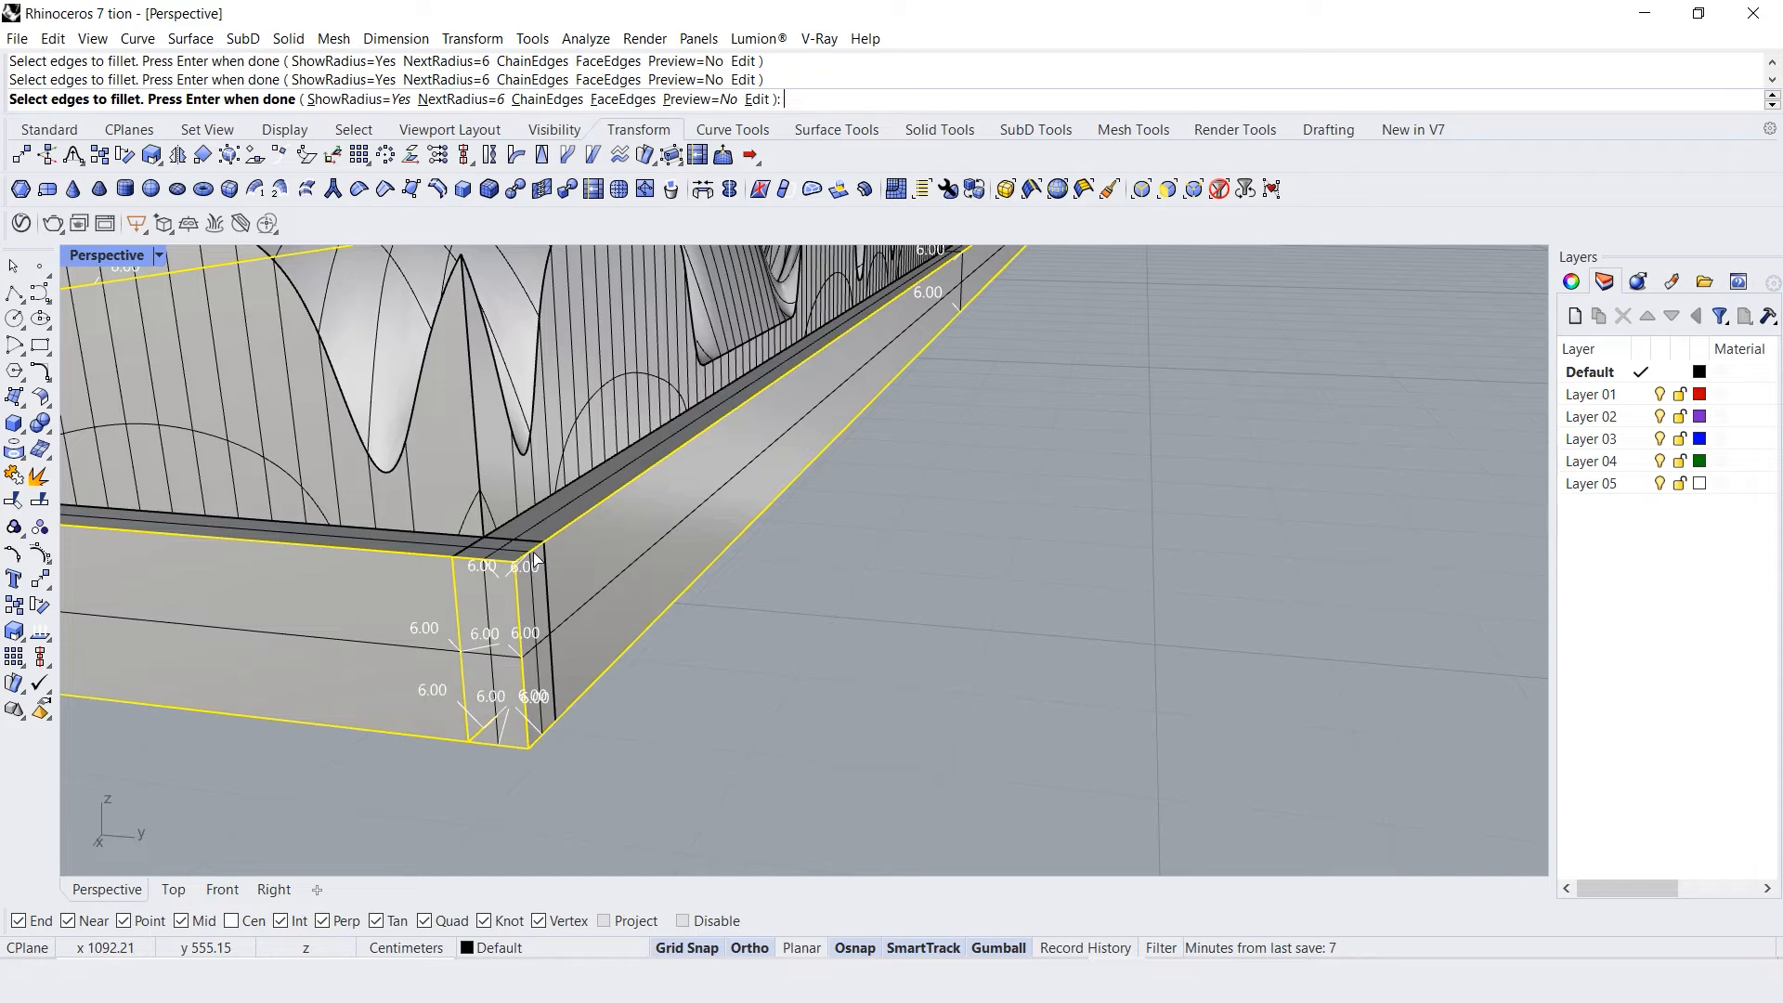
Try to apply the radius 6 fillet to the selected base plate edges, and undo it
key(Return)
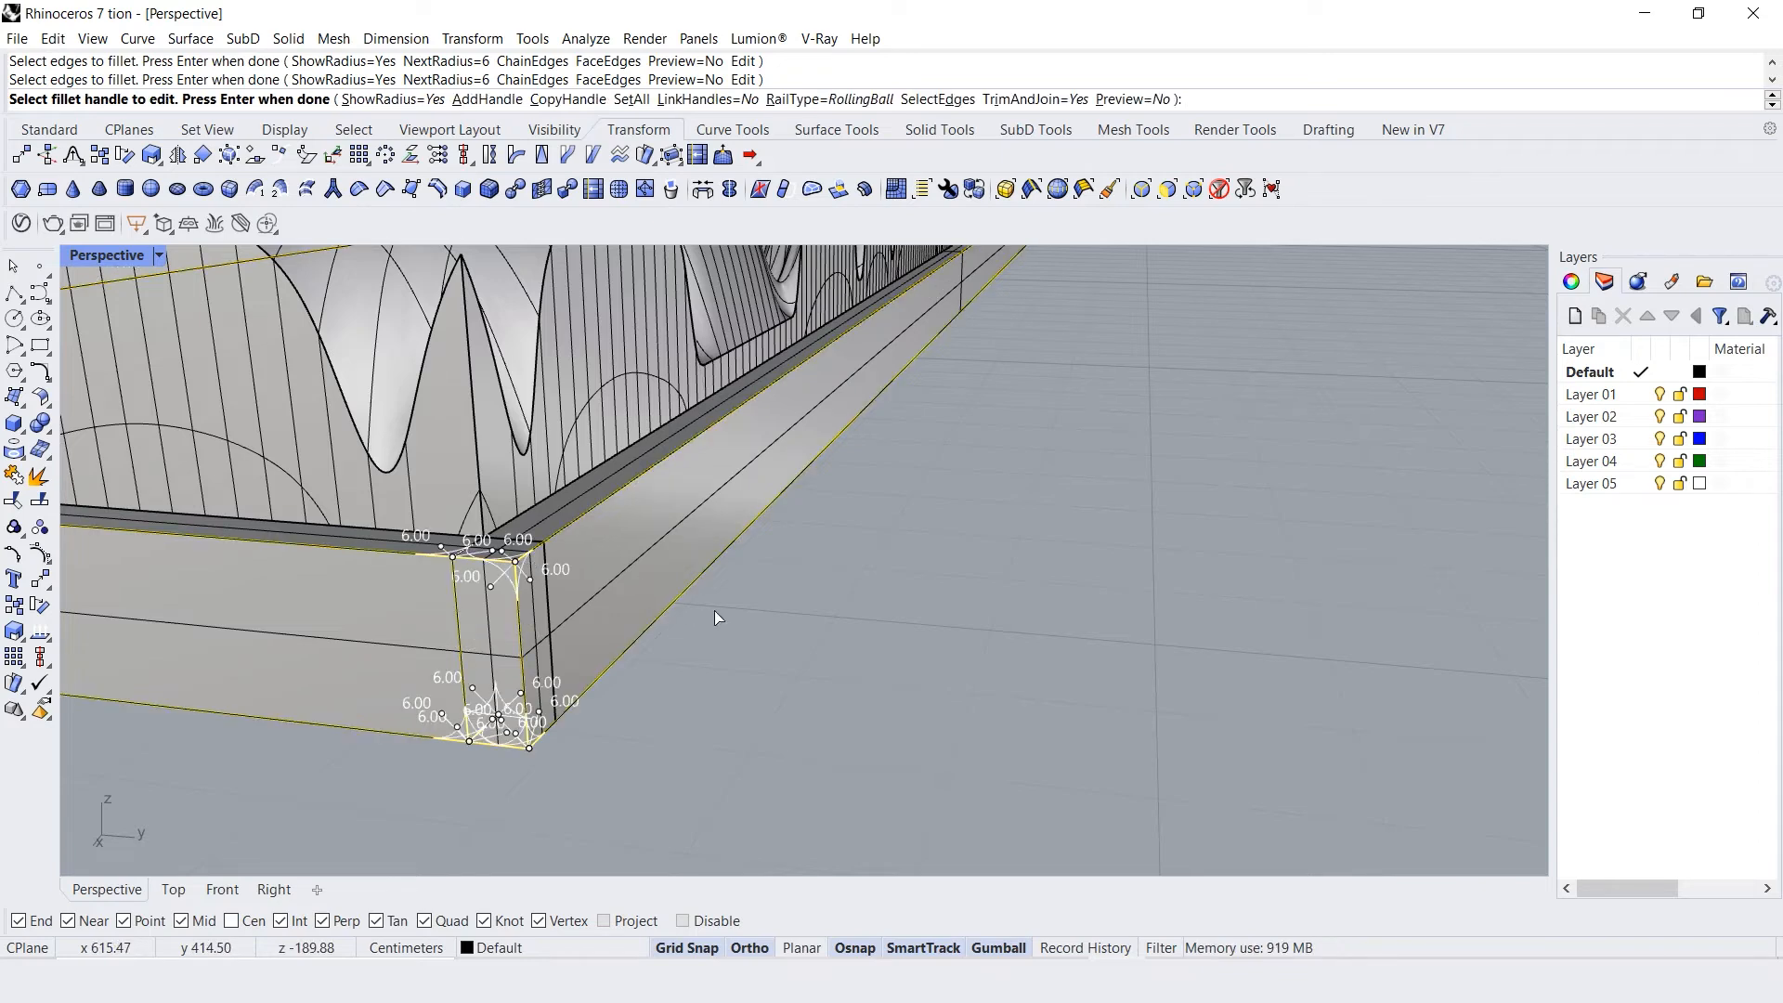
key(Return)
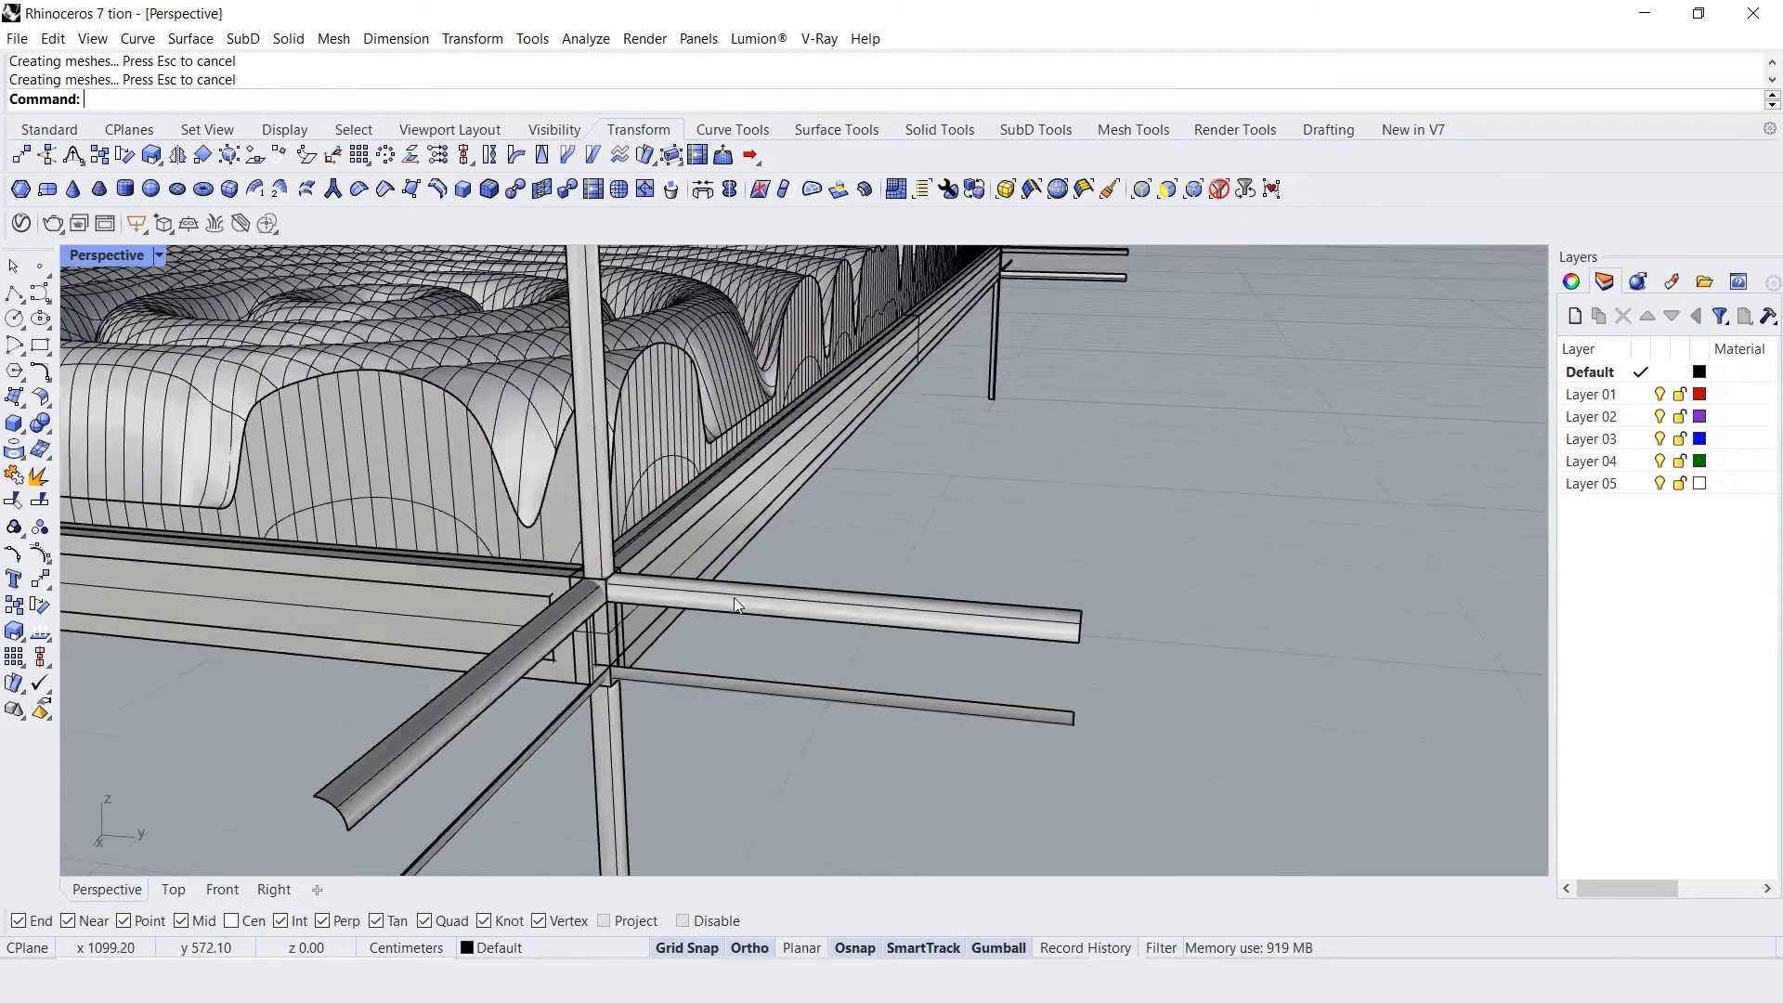
scroll(734, 601, down, 6)
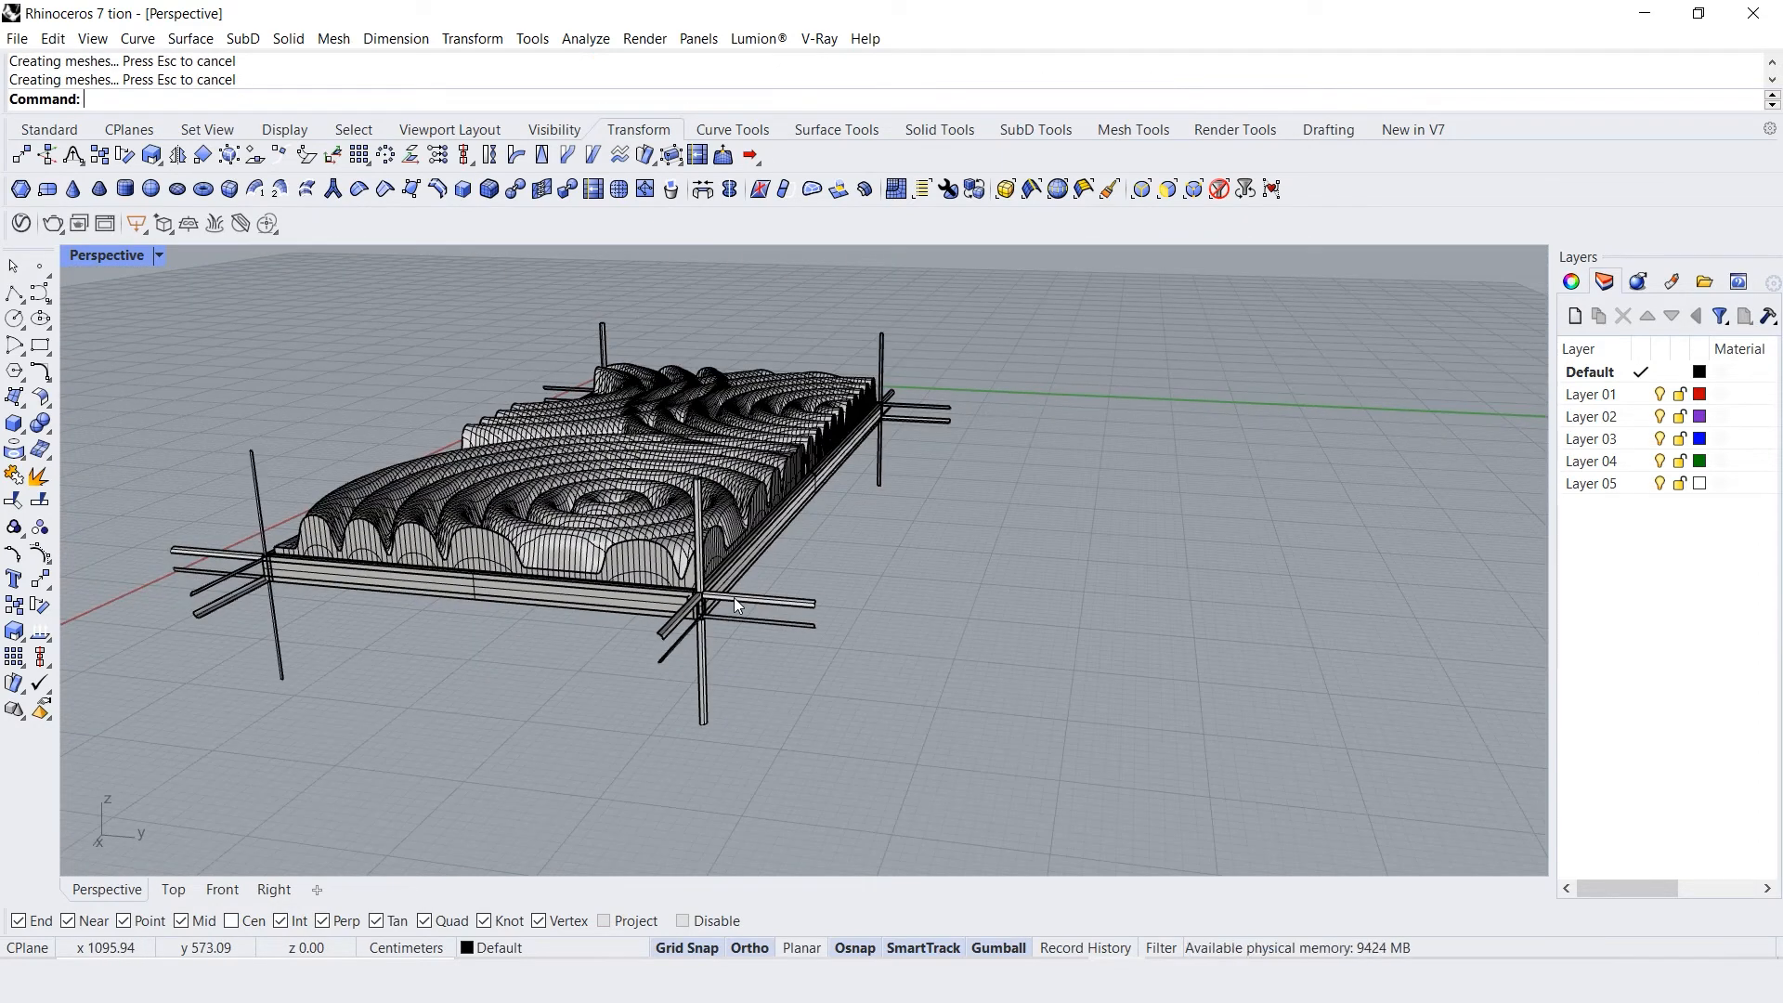
key(ctrl+z)
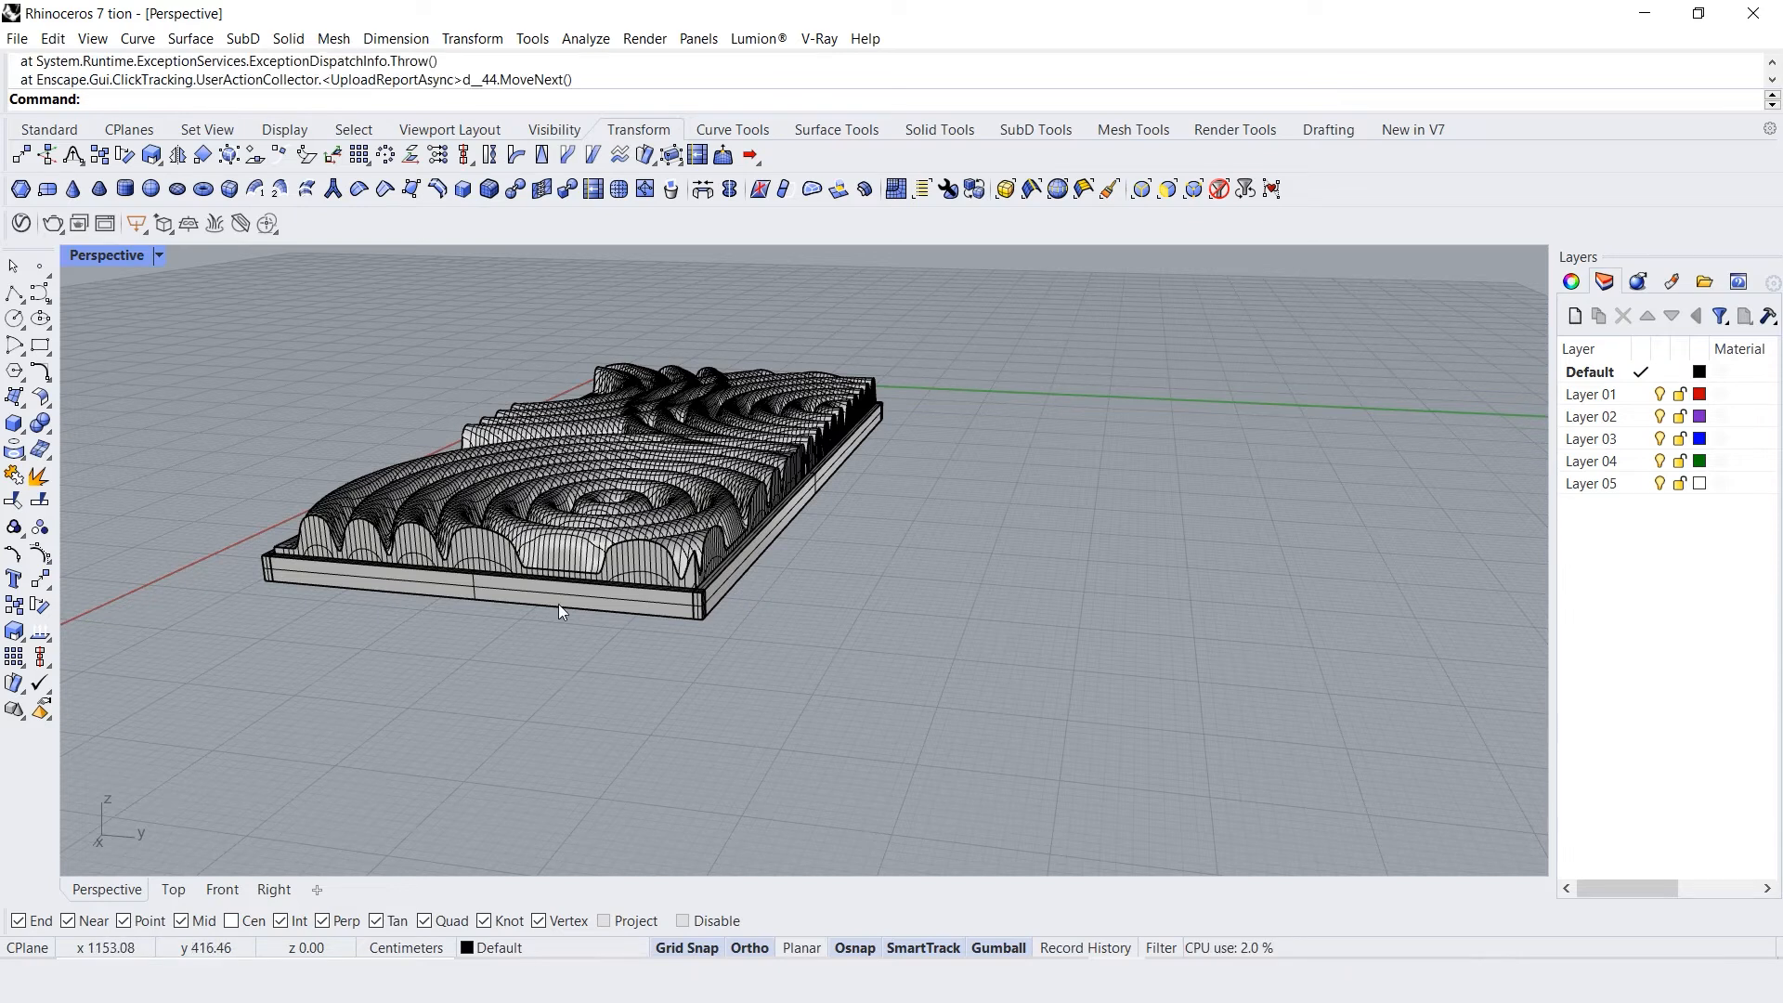
Set the Perspective viewport to the Rendered display mode
scroll(733, 599, up, 5)
scroll(741, 605, down, 6)
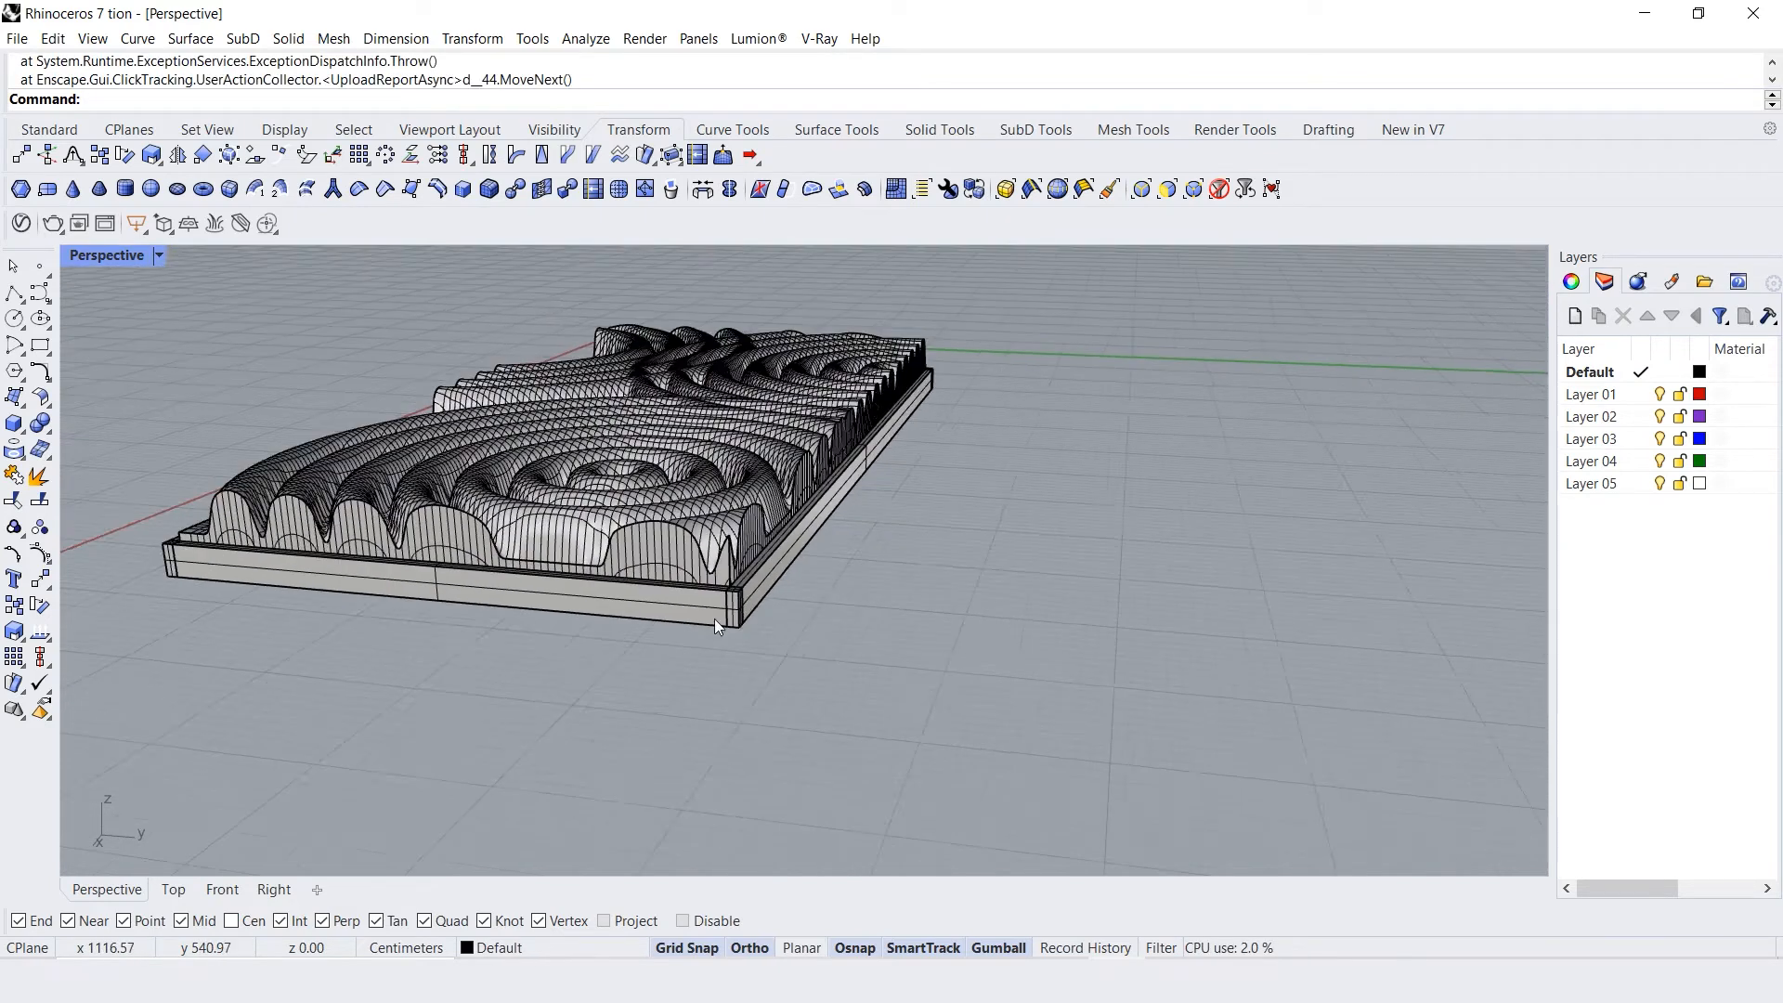
click(159, 258)
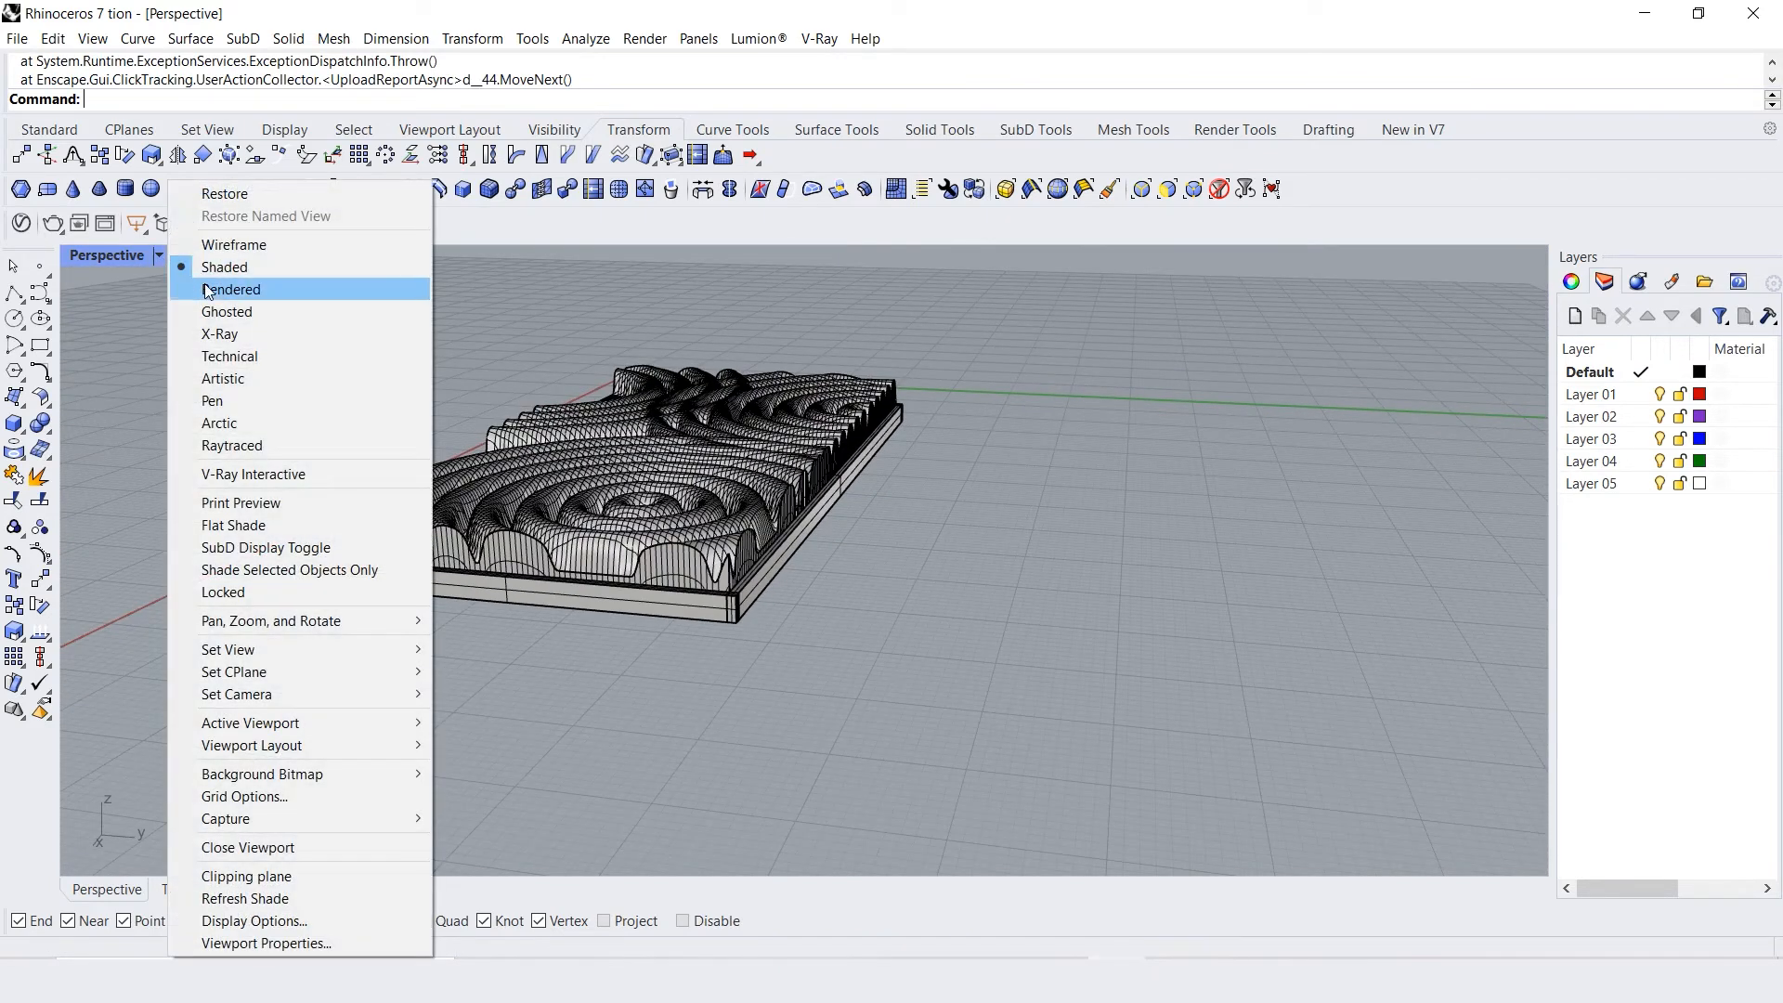
click(231, 289)
Rotate the ridged panel and its base plate together about the X axis so they stand upright
drag(638, 596, 362, 695)
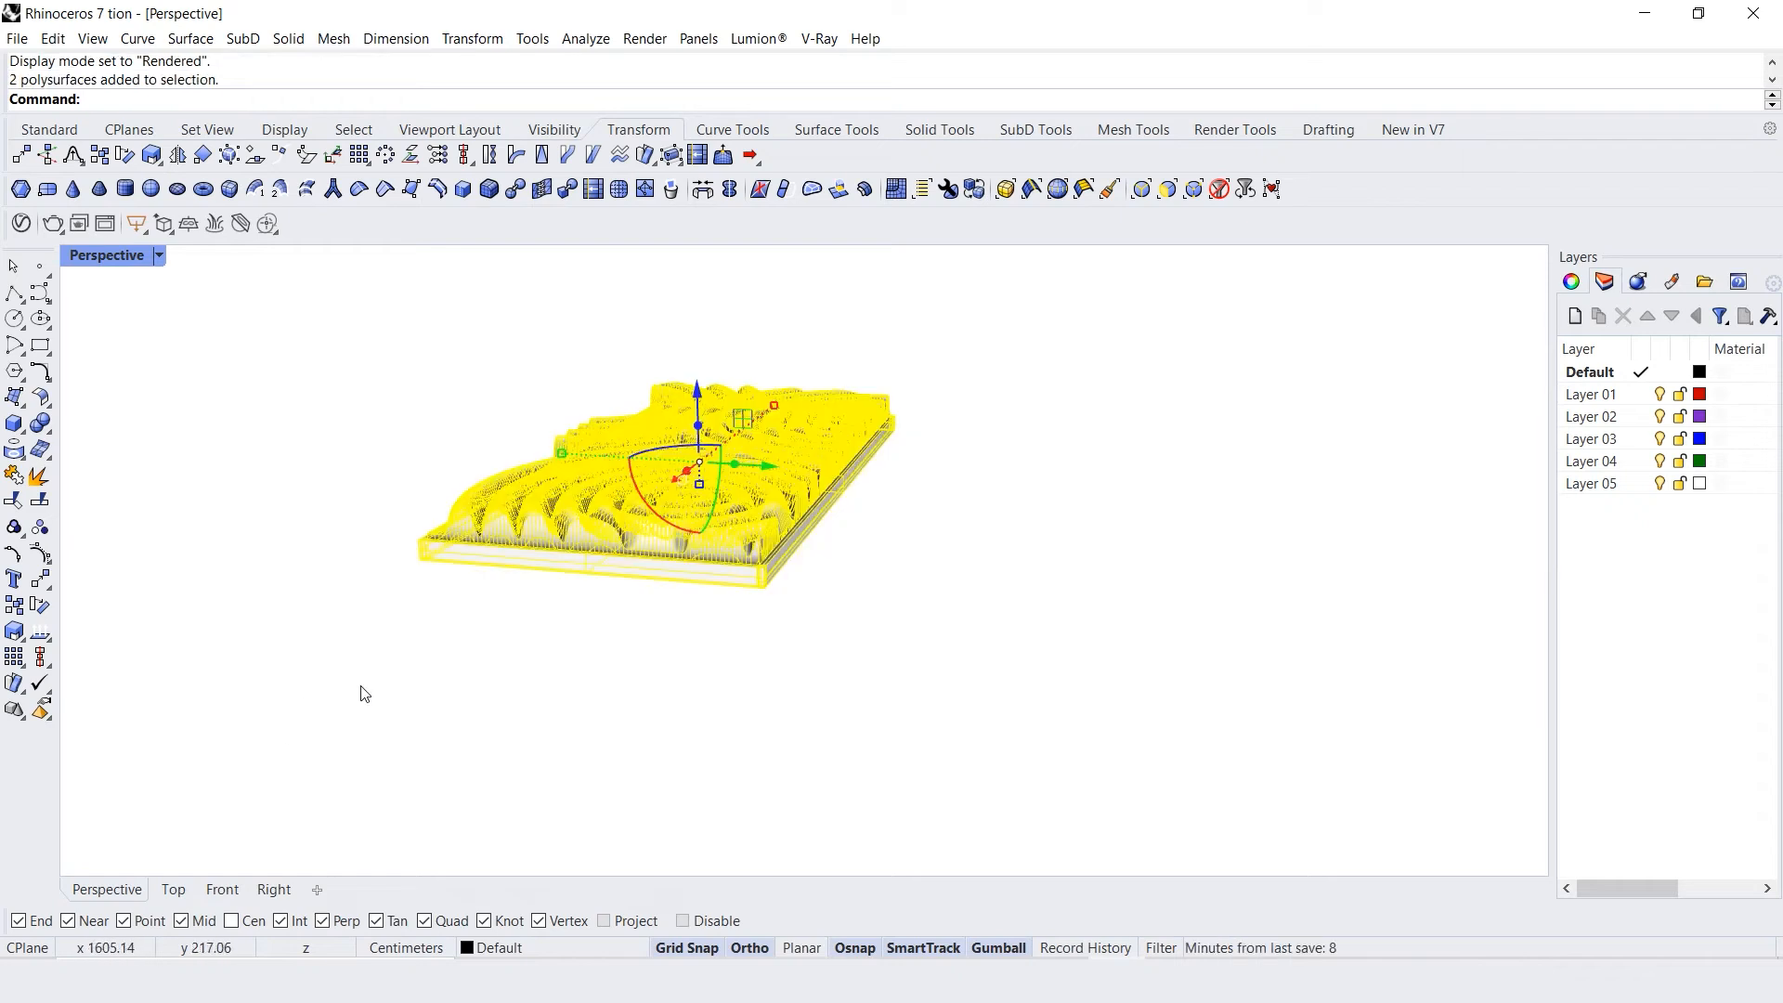
drag(665, 517, 798, 525)
click(804, 636)
right_drag(752, 602, 1117, 539)
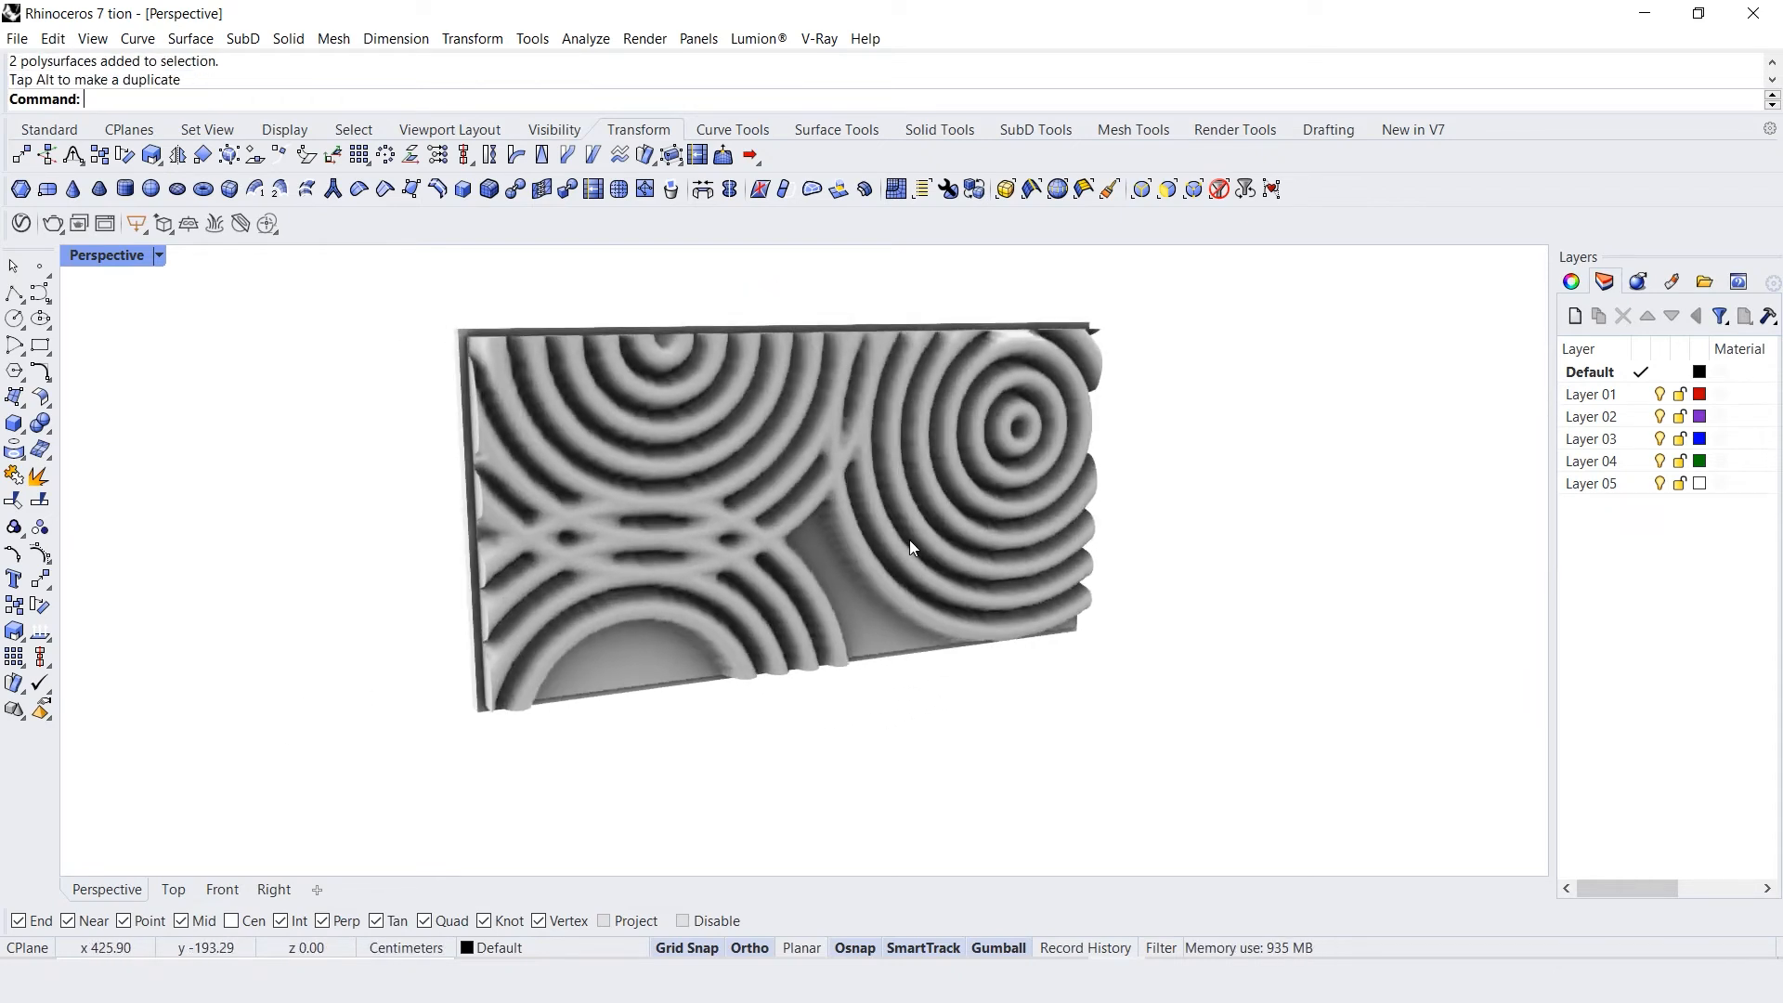
scroll(911, 540, up, 2)
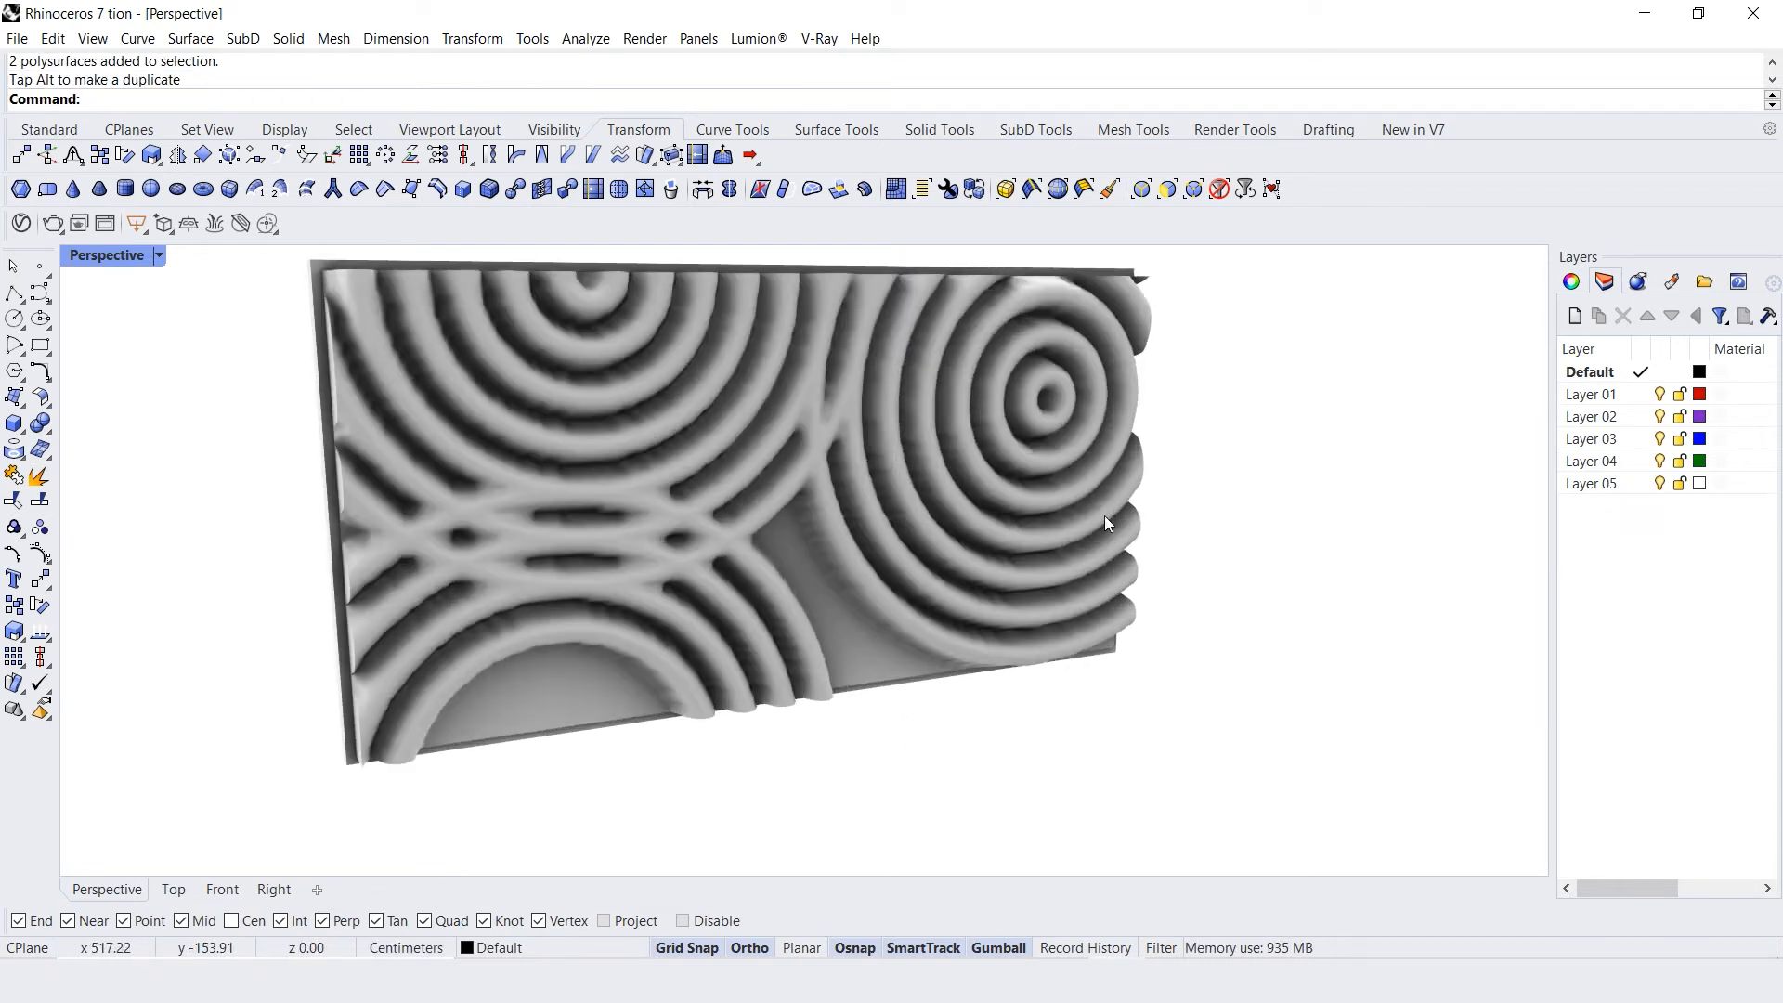
Assign the wood3 material from the Render Content library to the Default layer
click(1722, 373)
click(1285, 374)
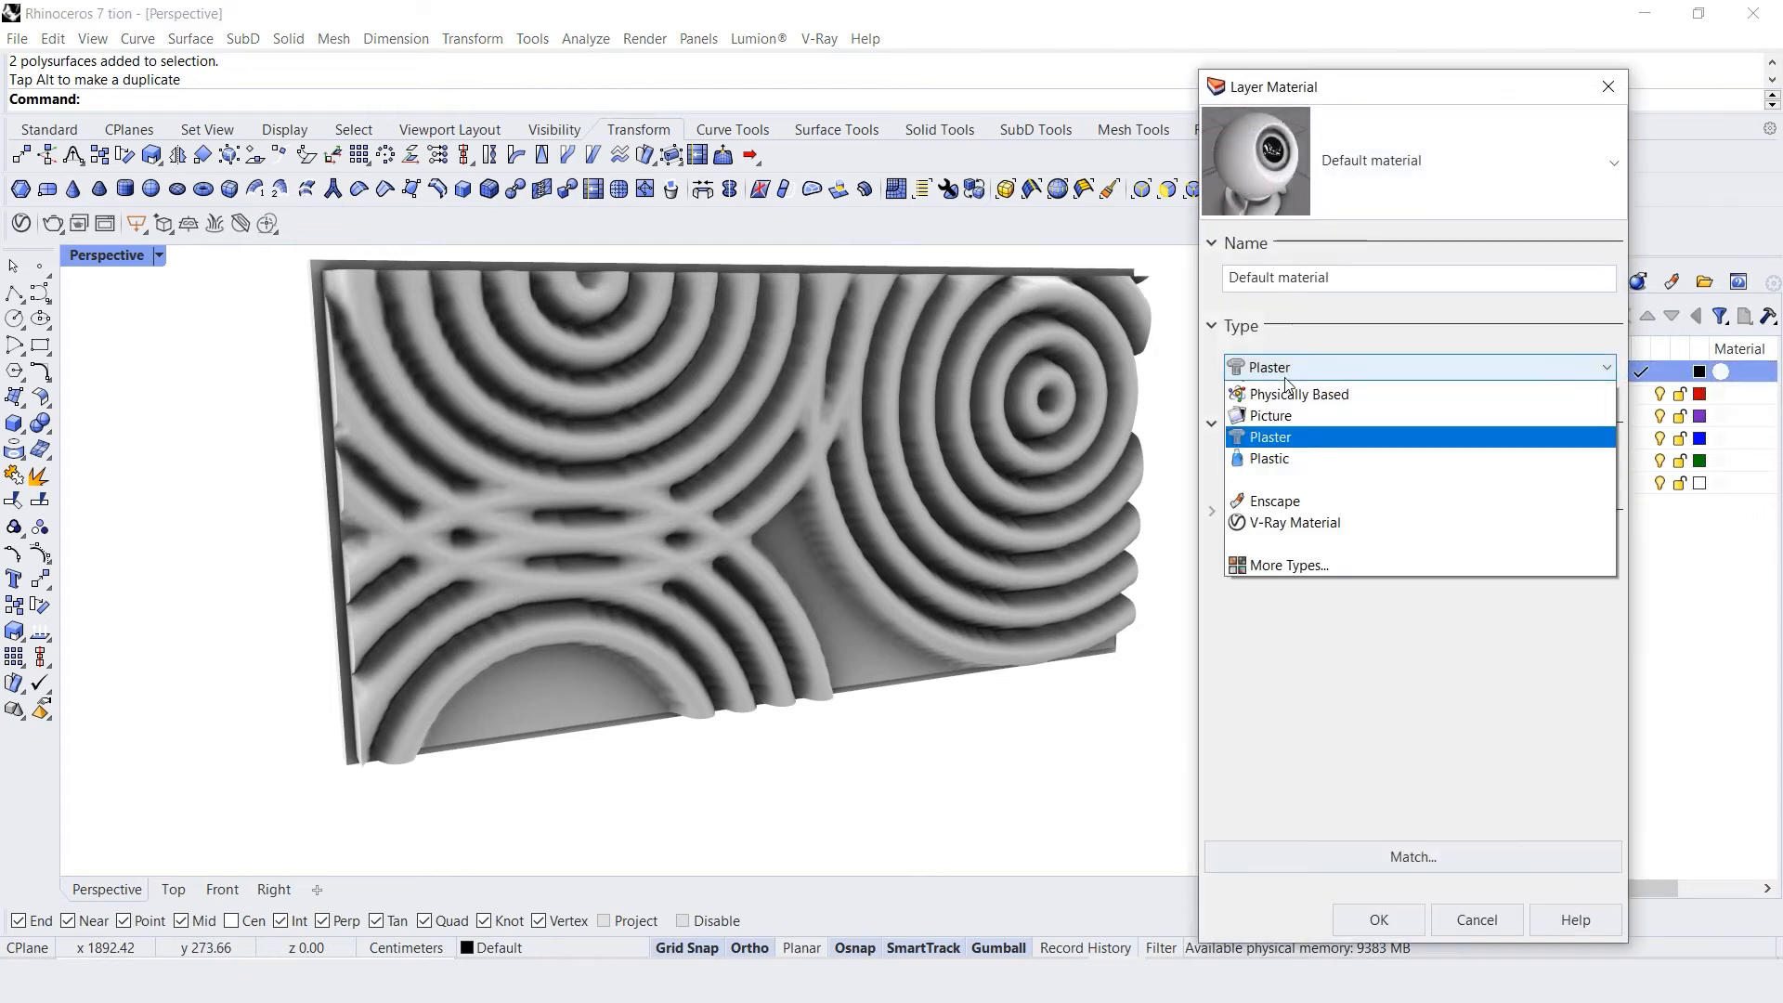
click(1290, 712)
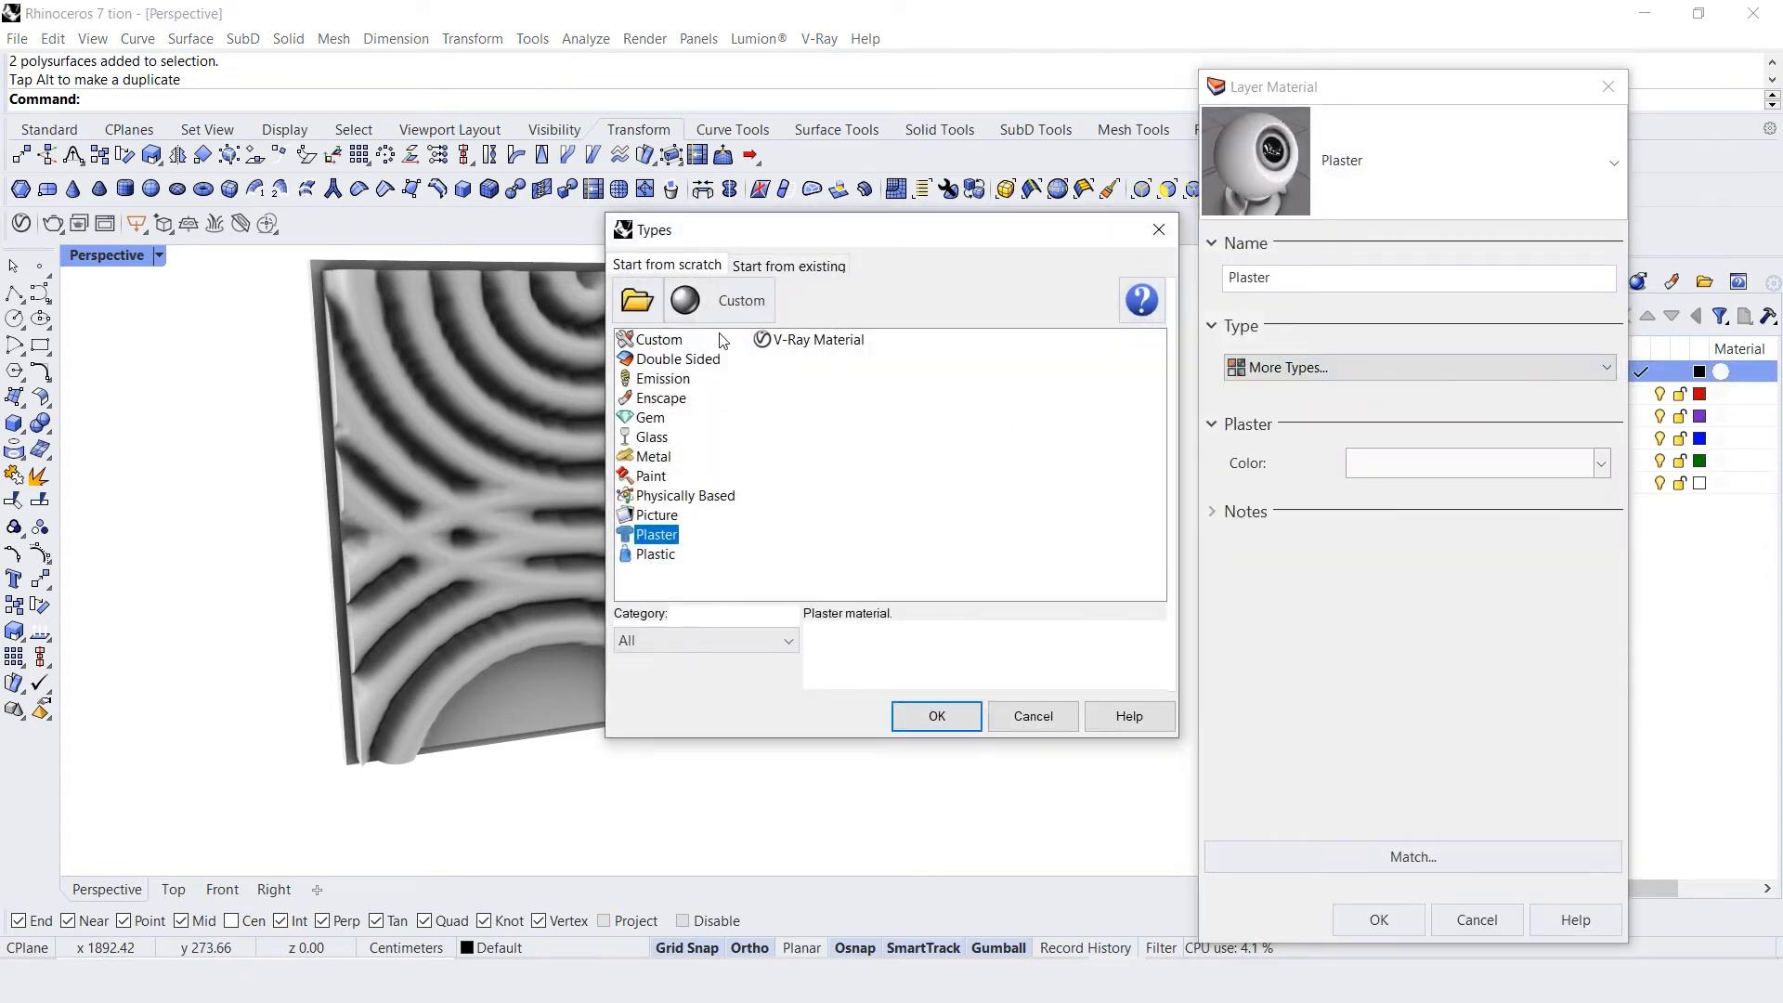
click(637, 300)
scroll(879, 526, down, 5)
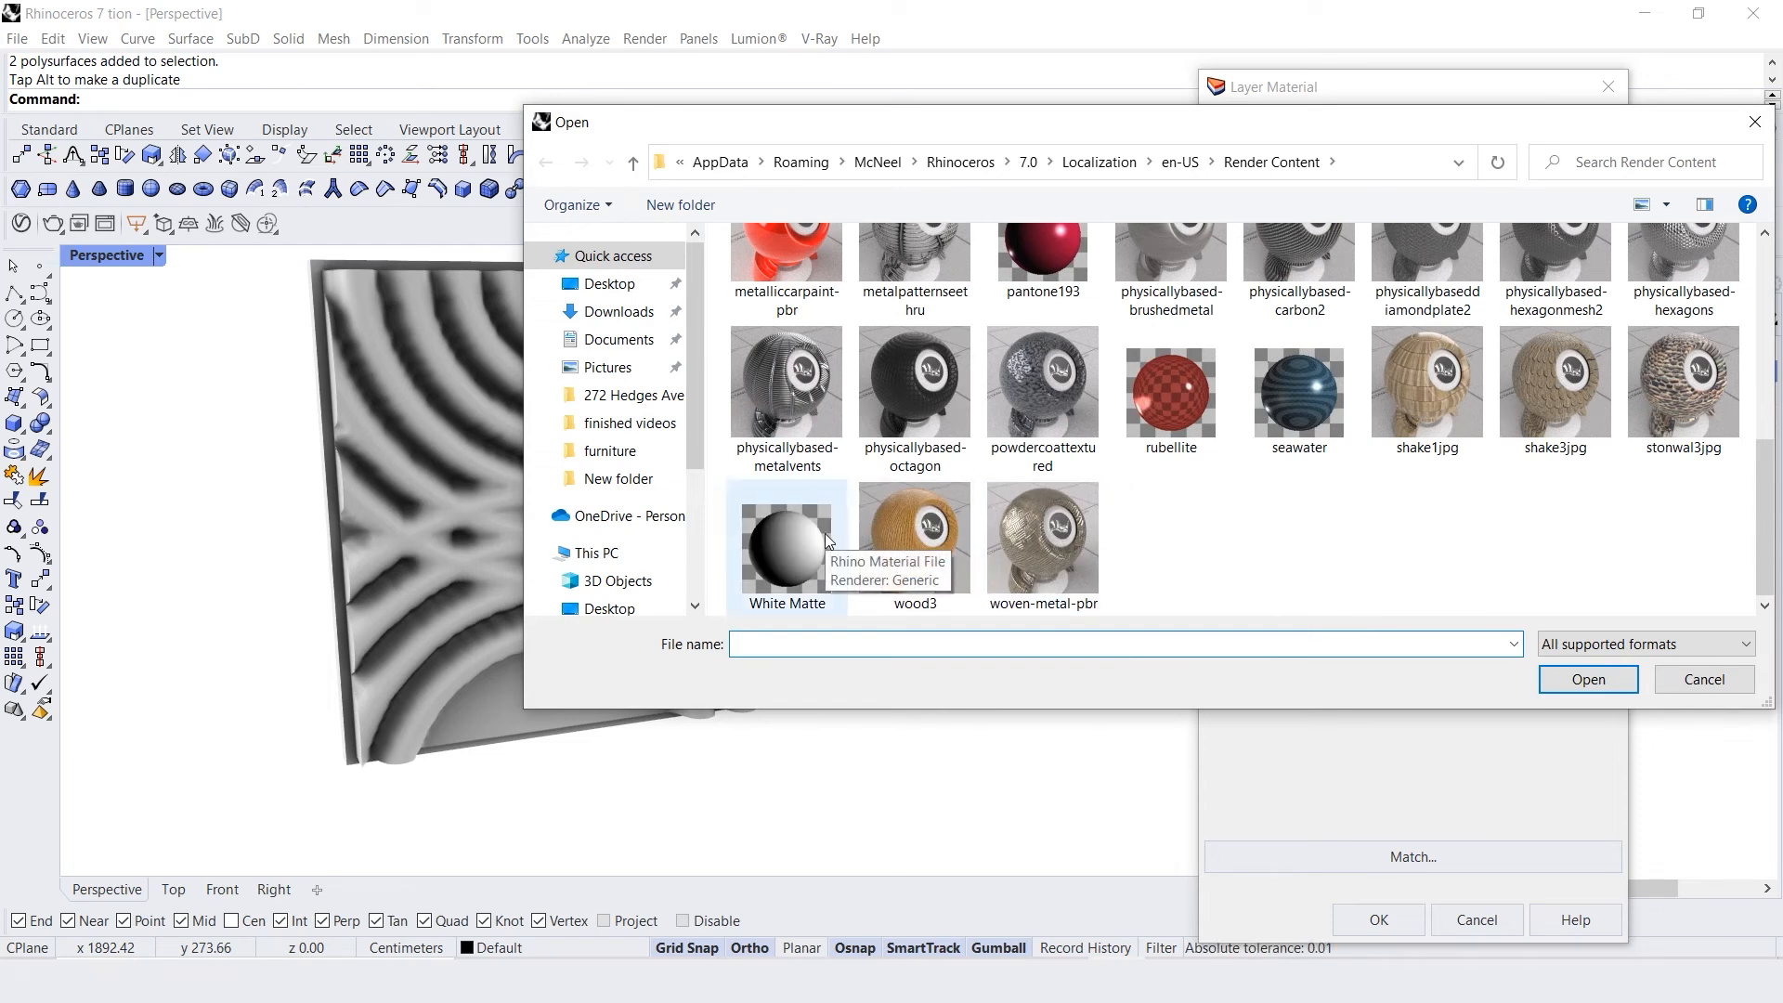
click(901, 511)
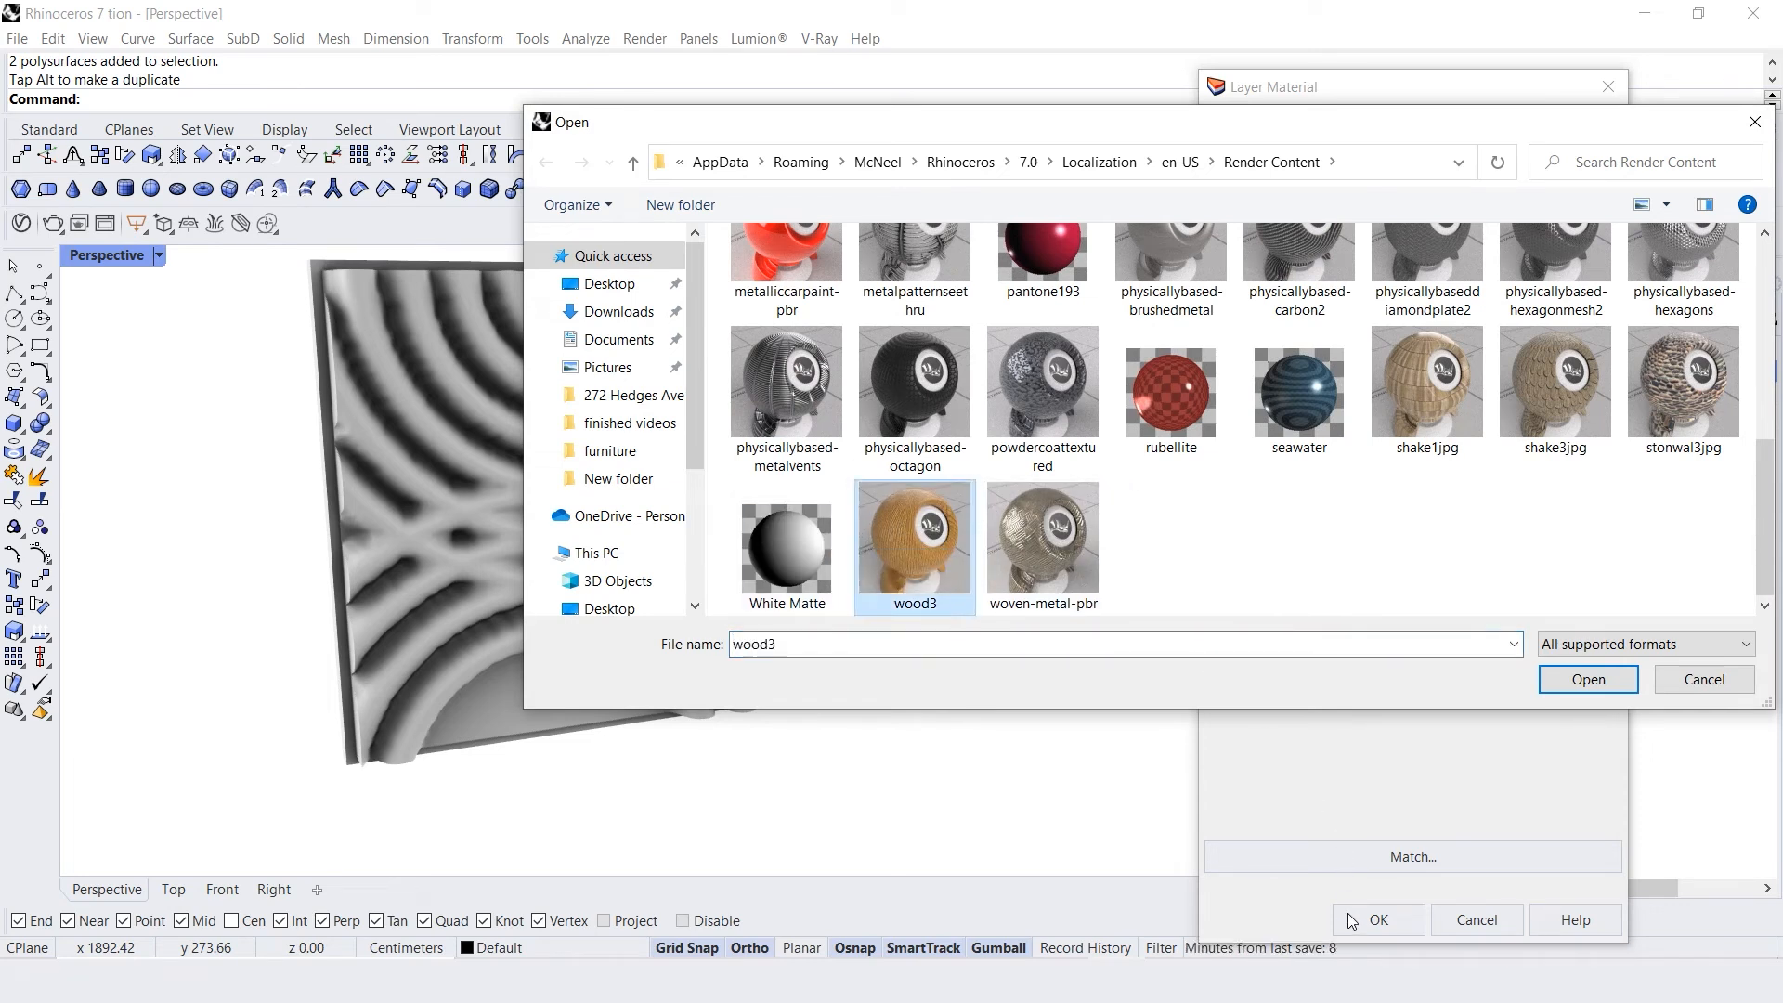
click(1588, 679)
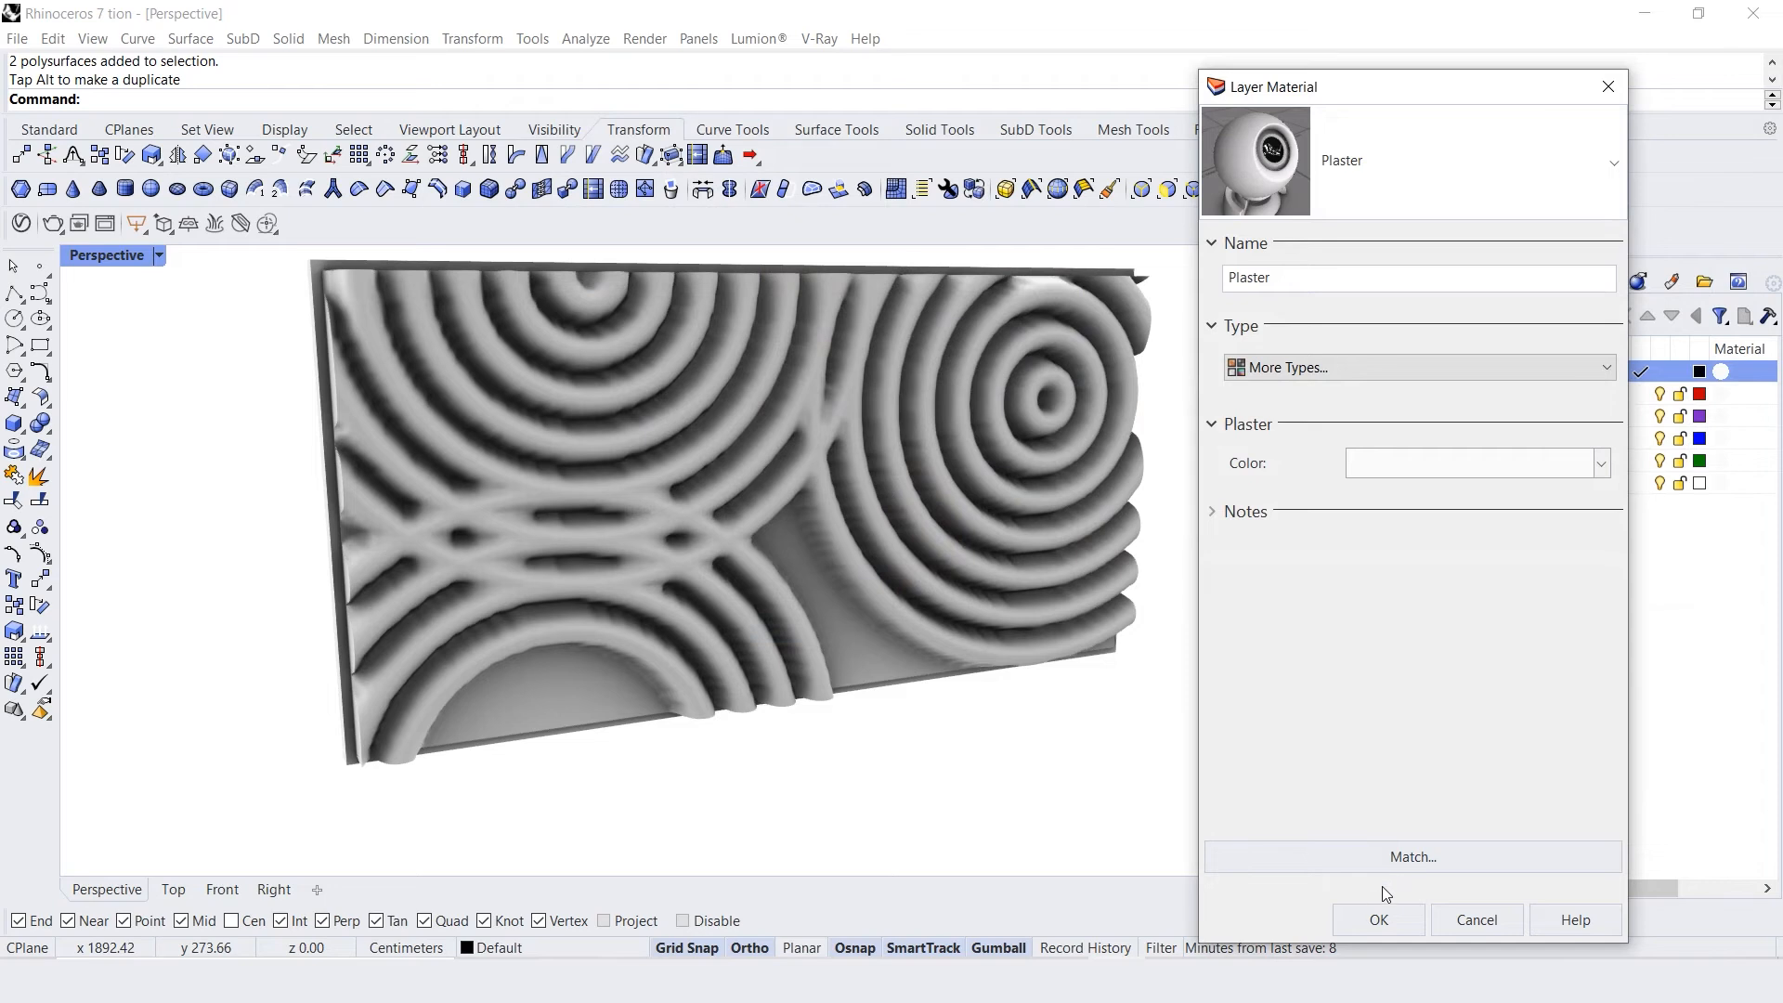
click(1378, 921)
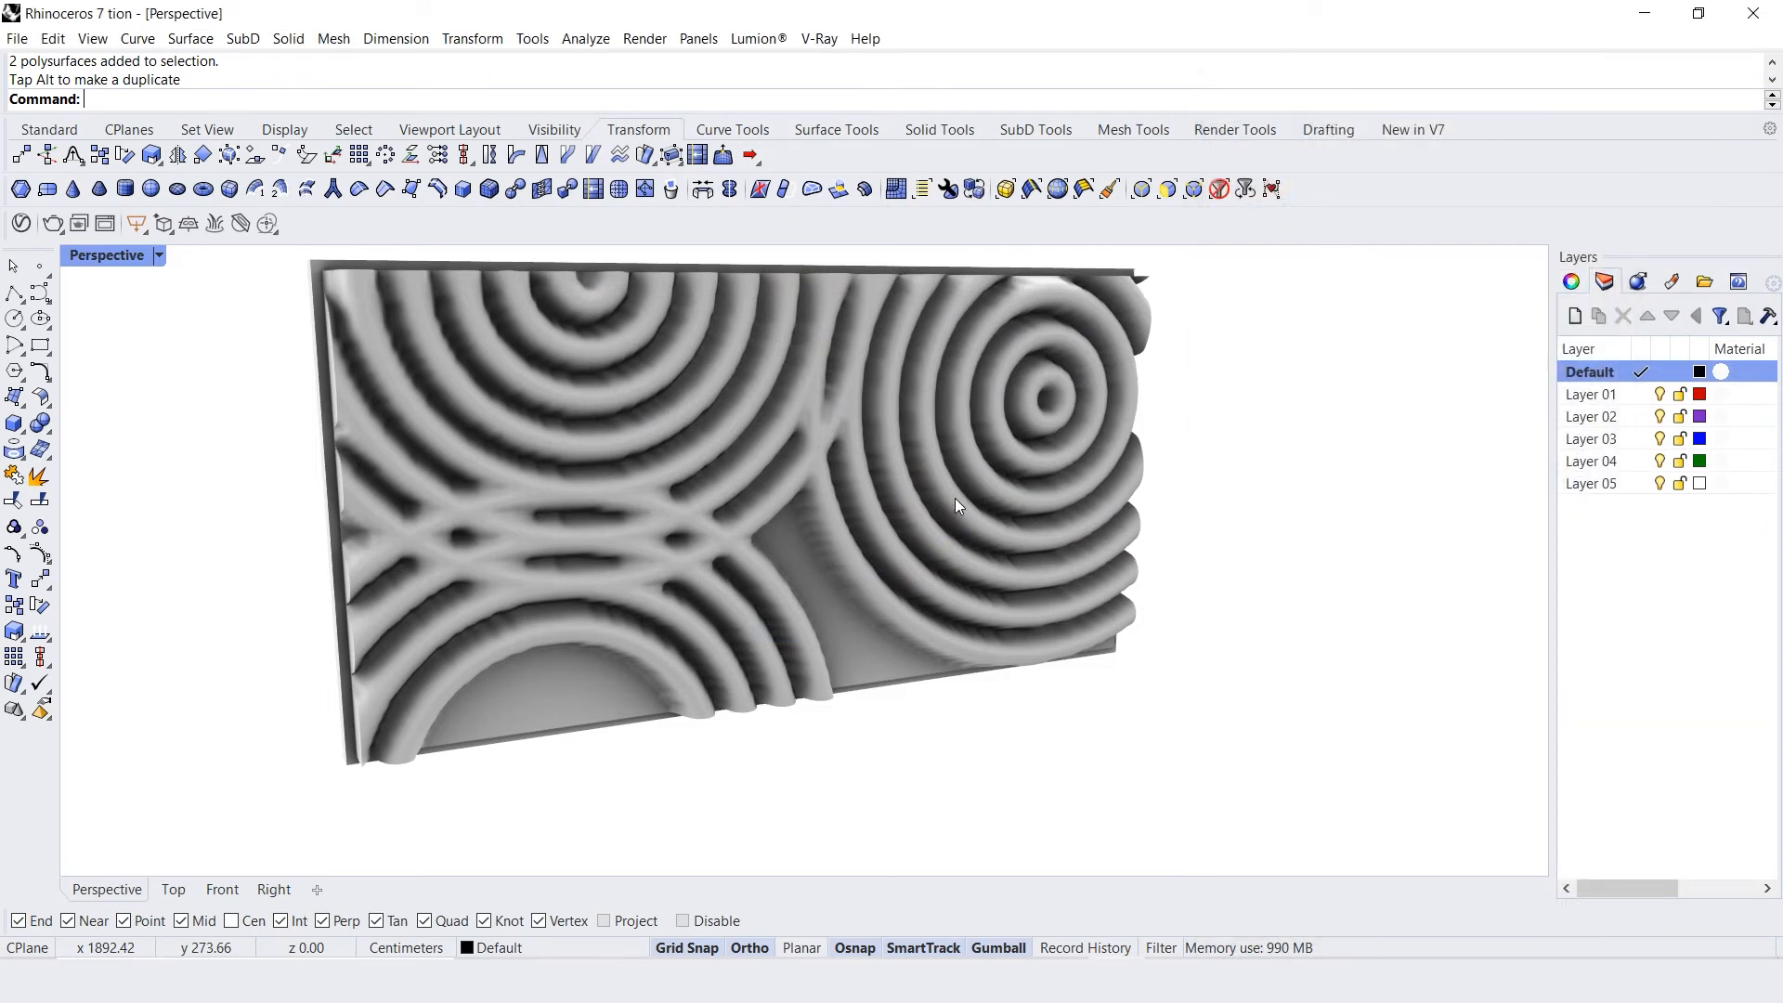
Copy the ridged panel and its base plate together about 1150 cm along the X axis, beside the original
scroll(955, 498, down, 3)
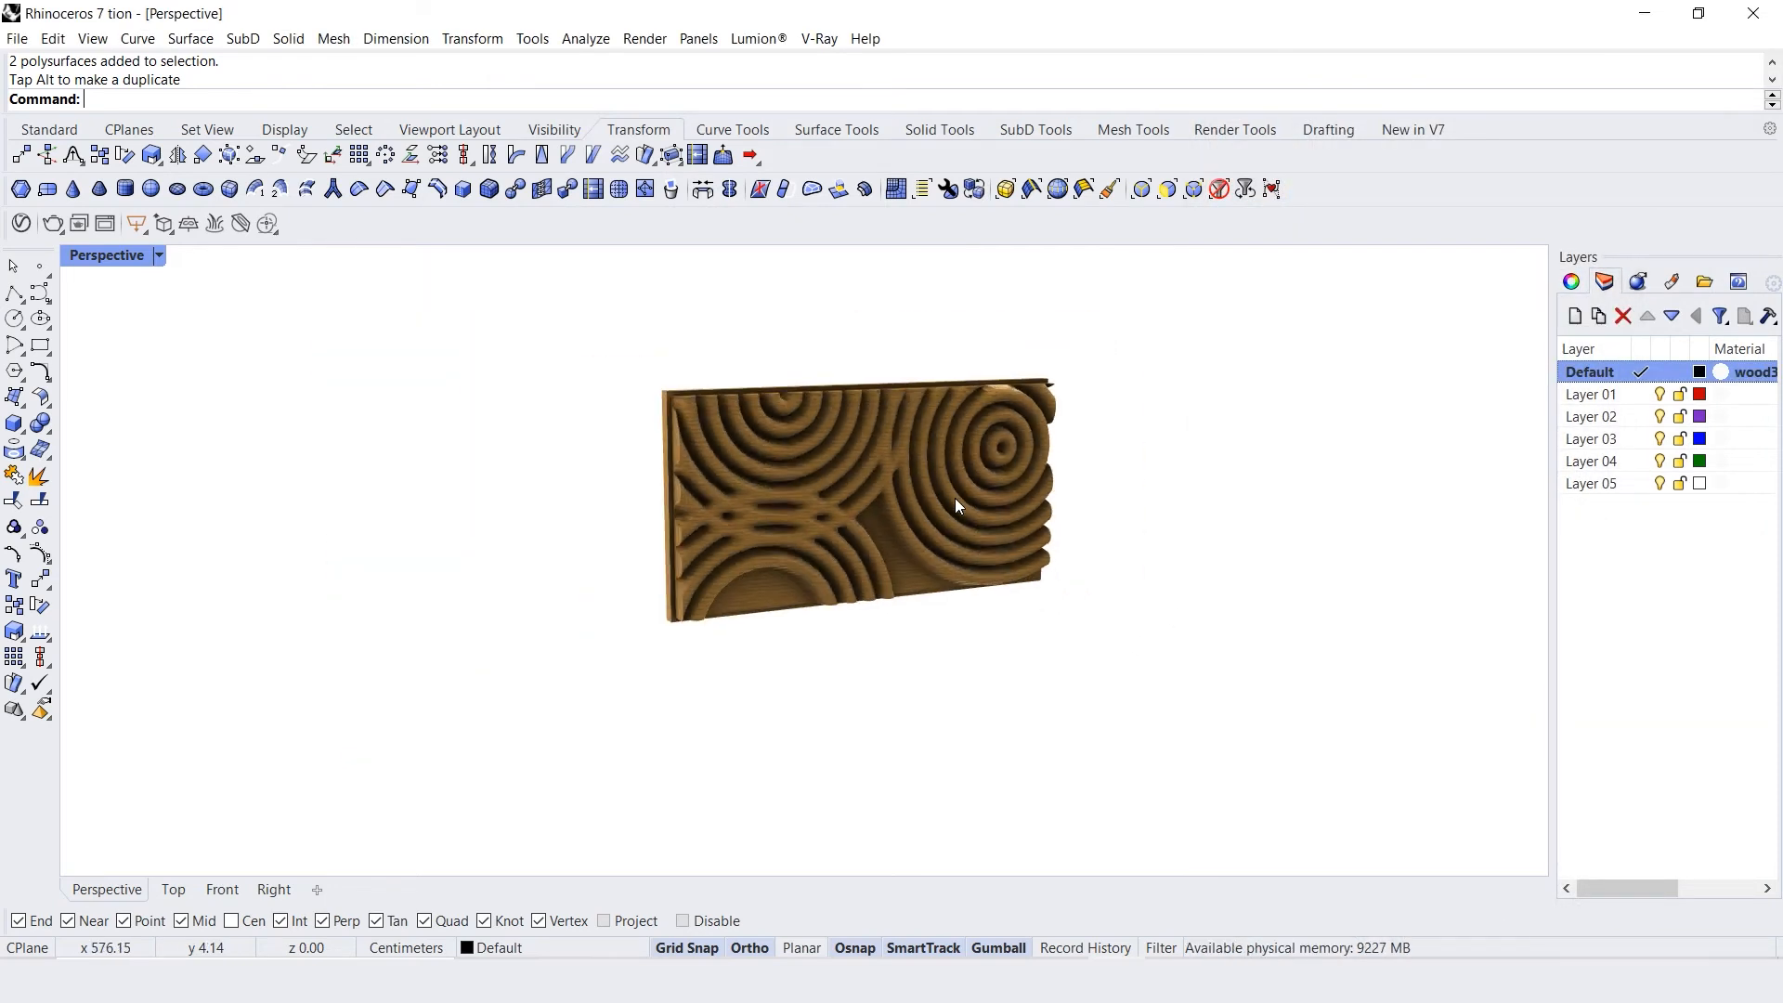
click(955, 498)
drag(1274, 330, 708, 625)
text(Copy)
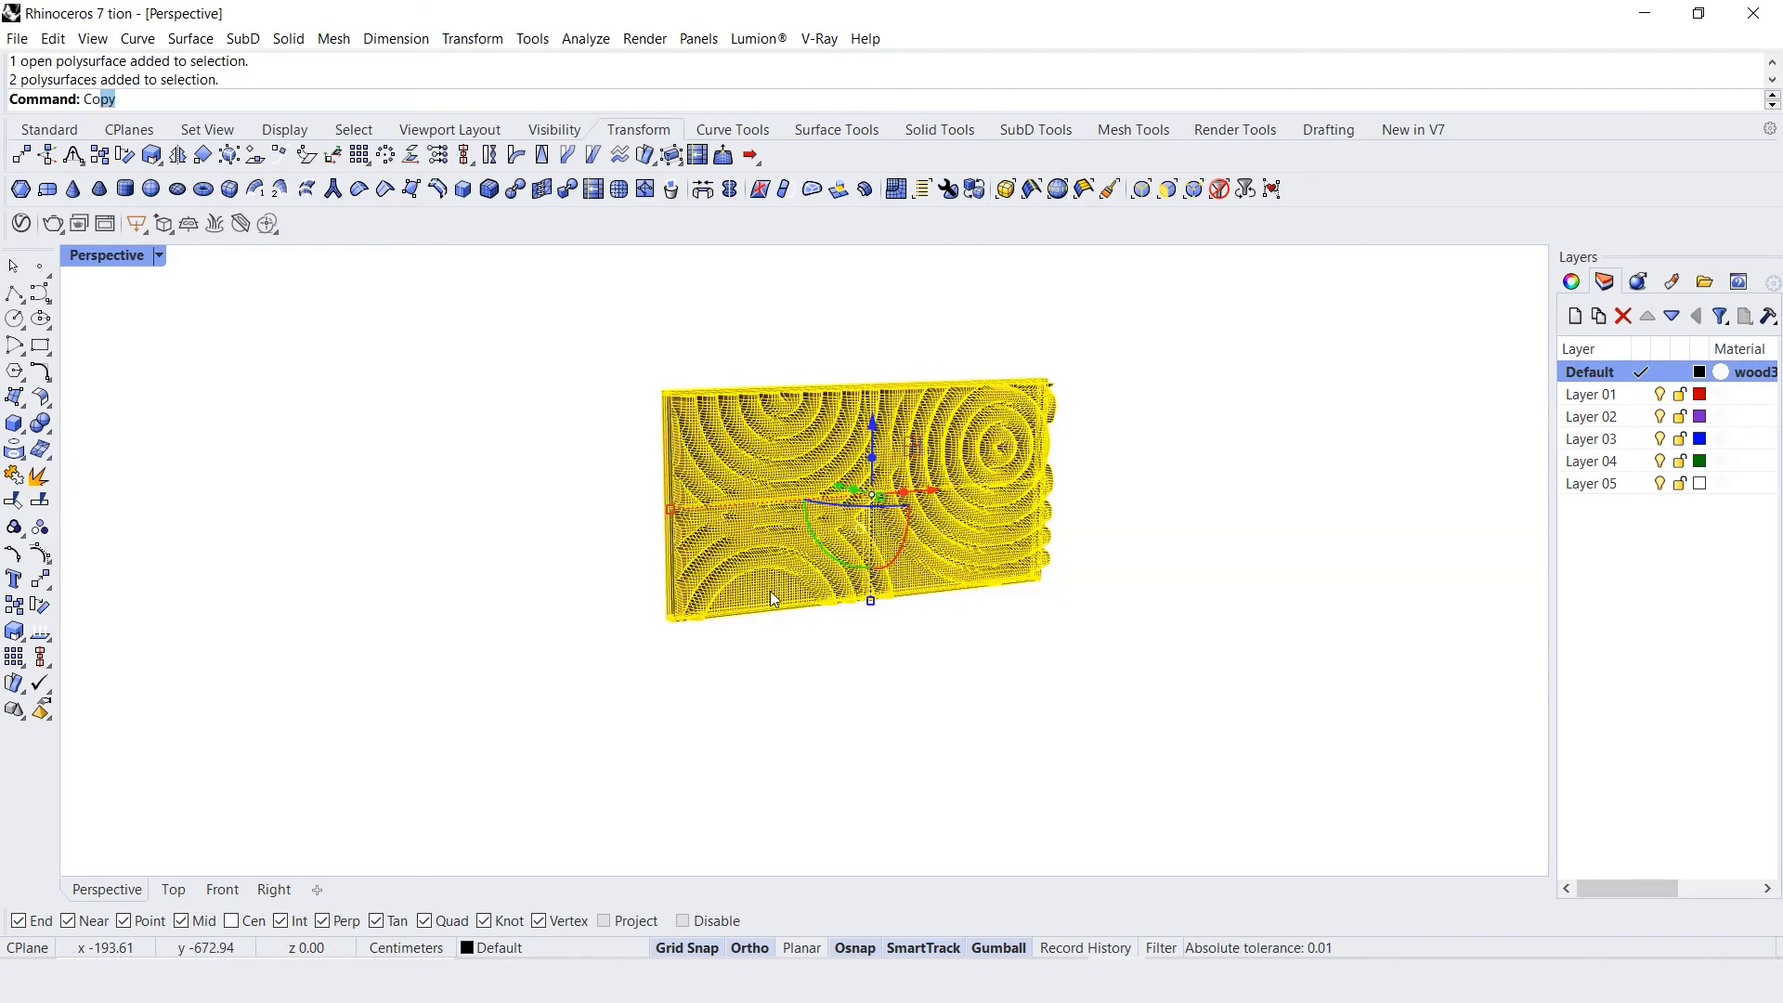
key(Return)
click(758, 684)
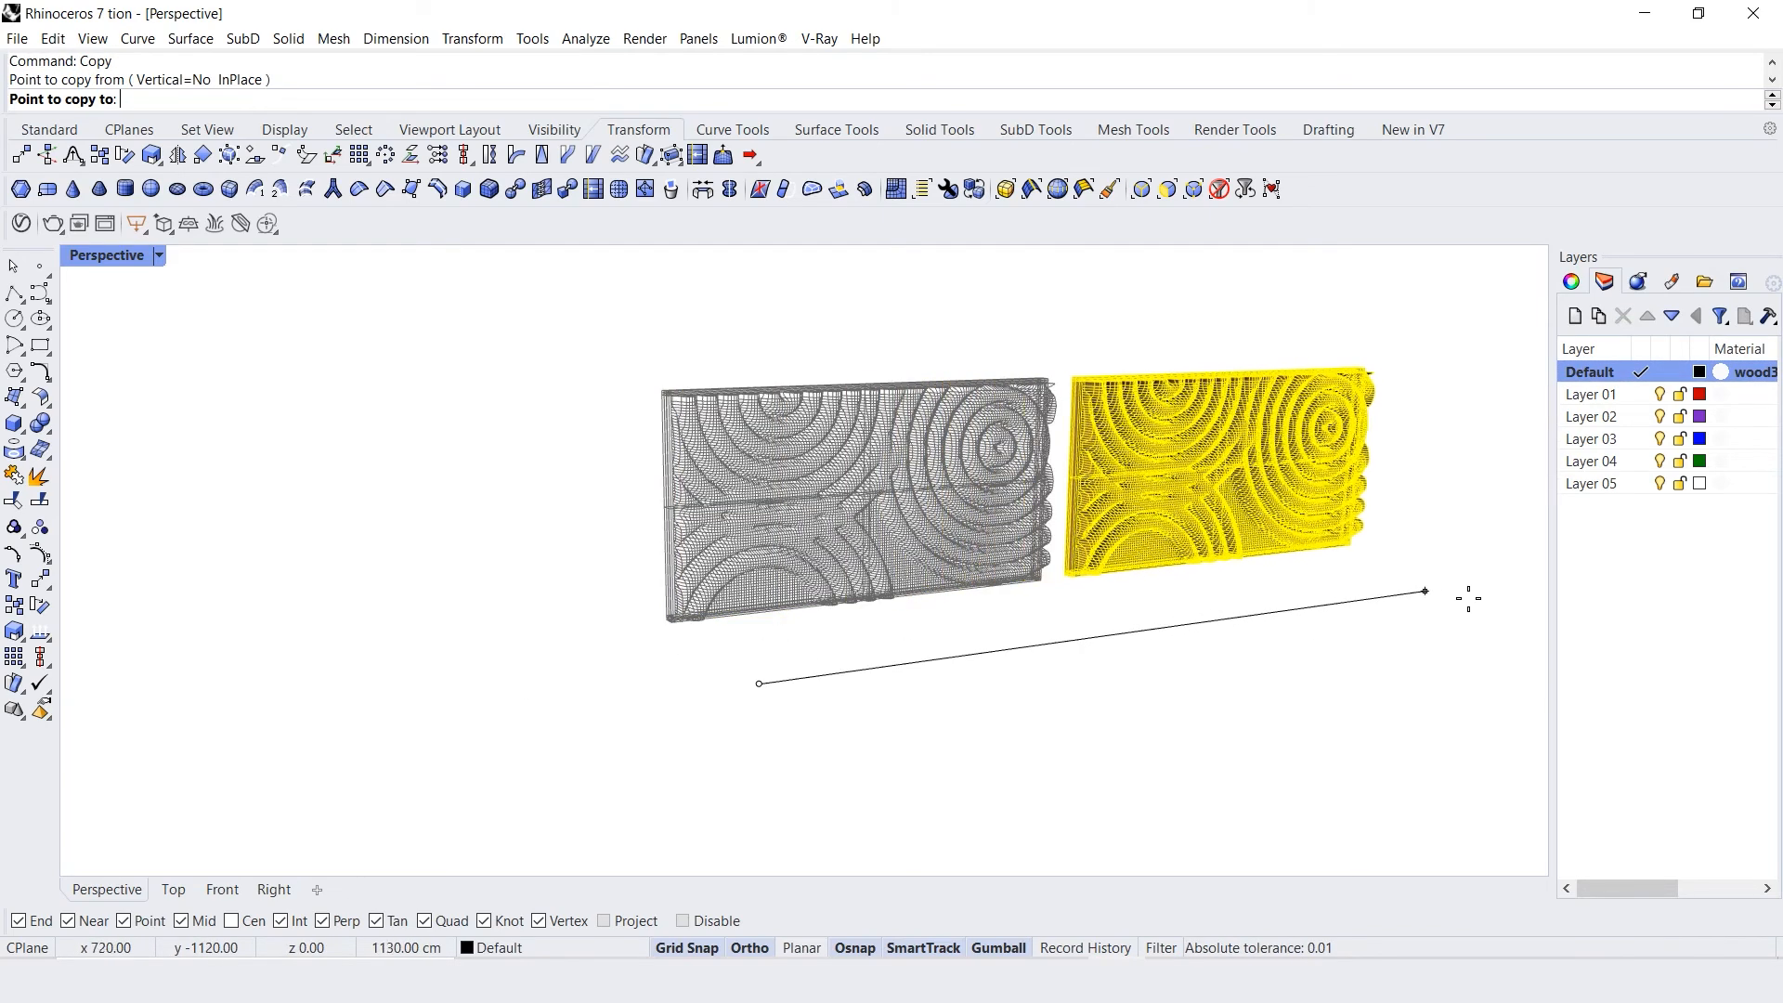
click(1469, 597)
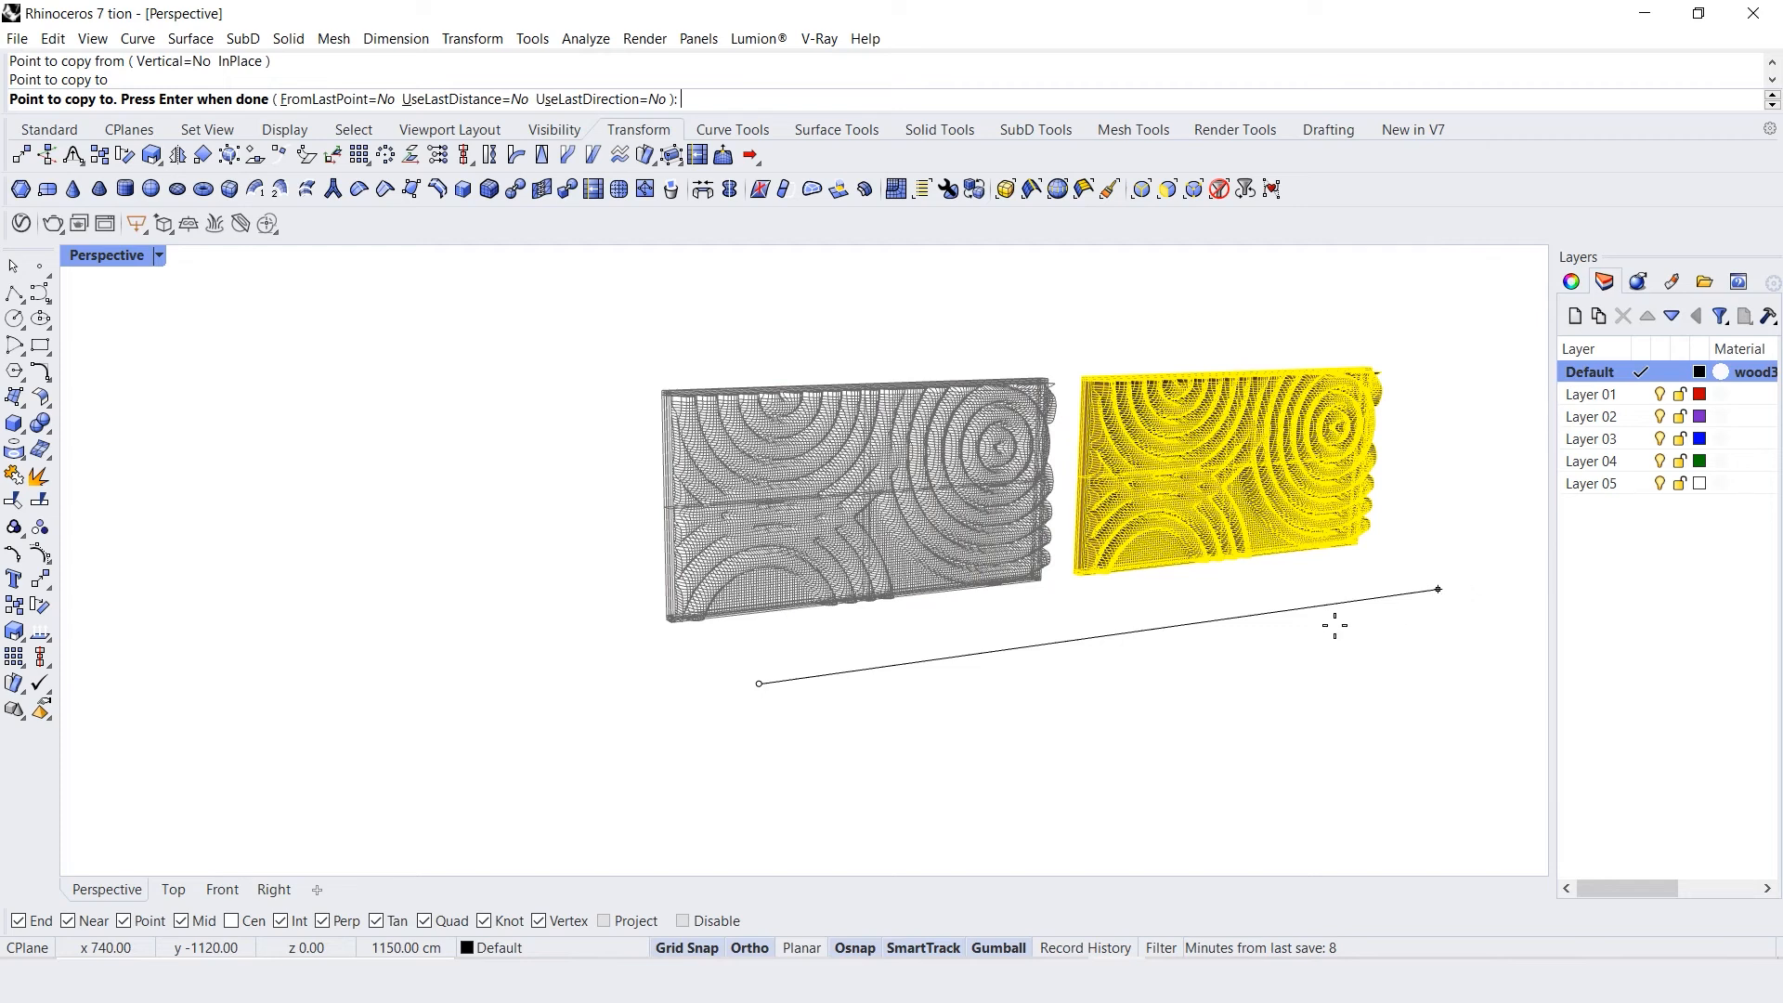
key(Return)
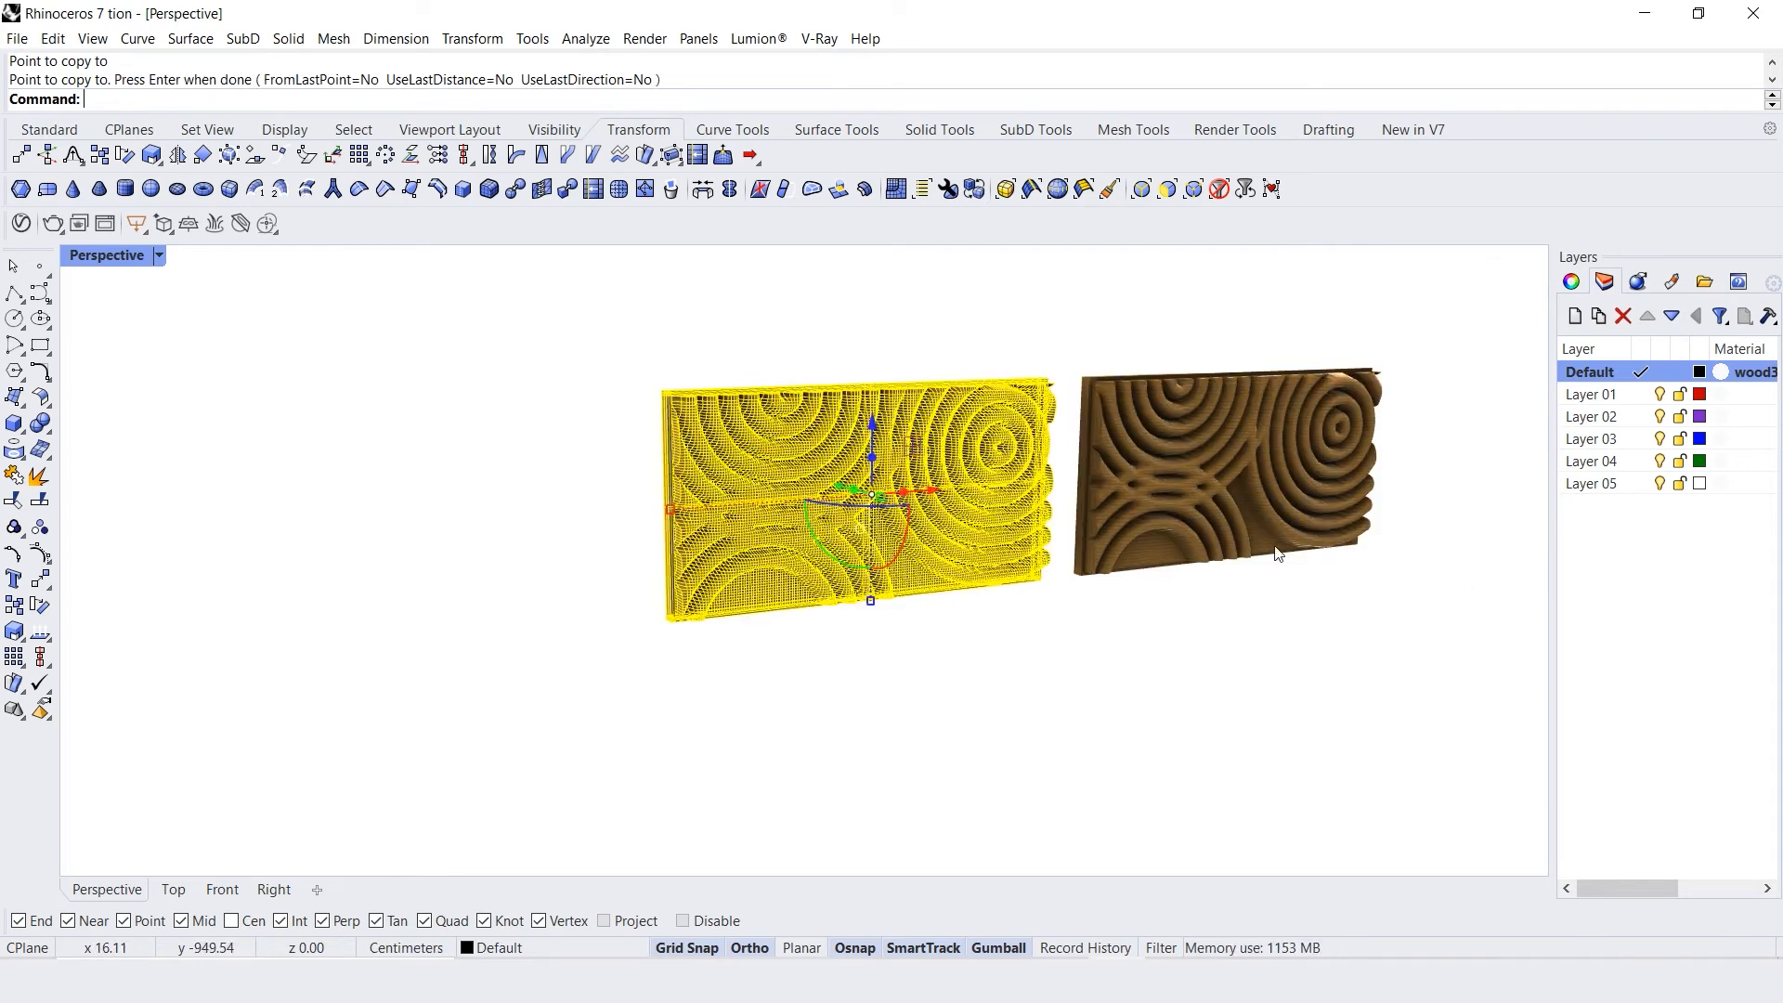
Change the original panel and base plate to Layer 01, and assign that layer the dirtygold material from the Render Content library
right_click(1612, 397)
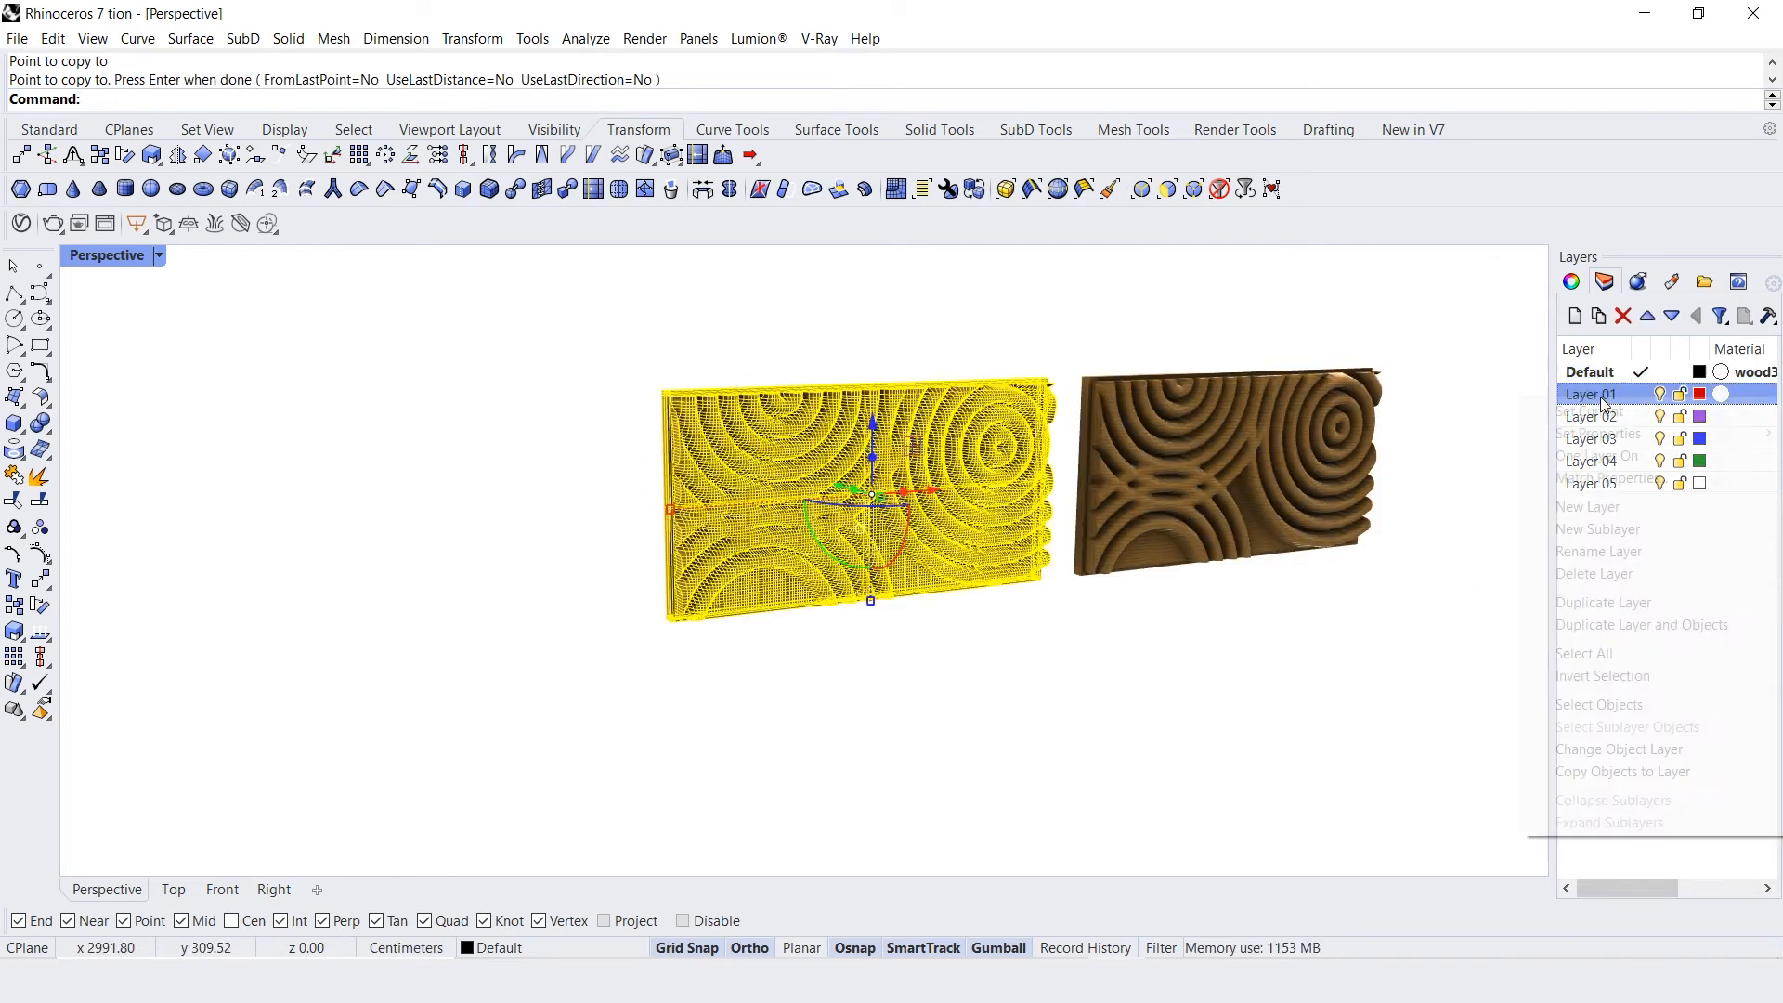
click(1580, 753)
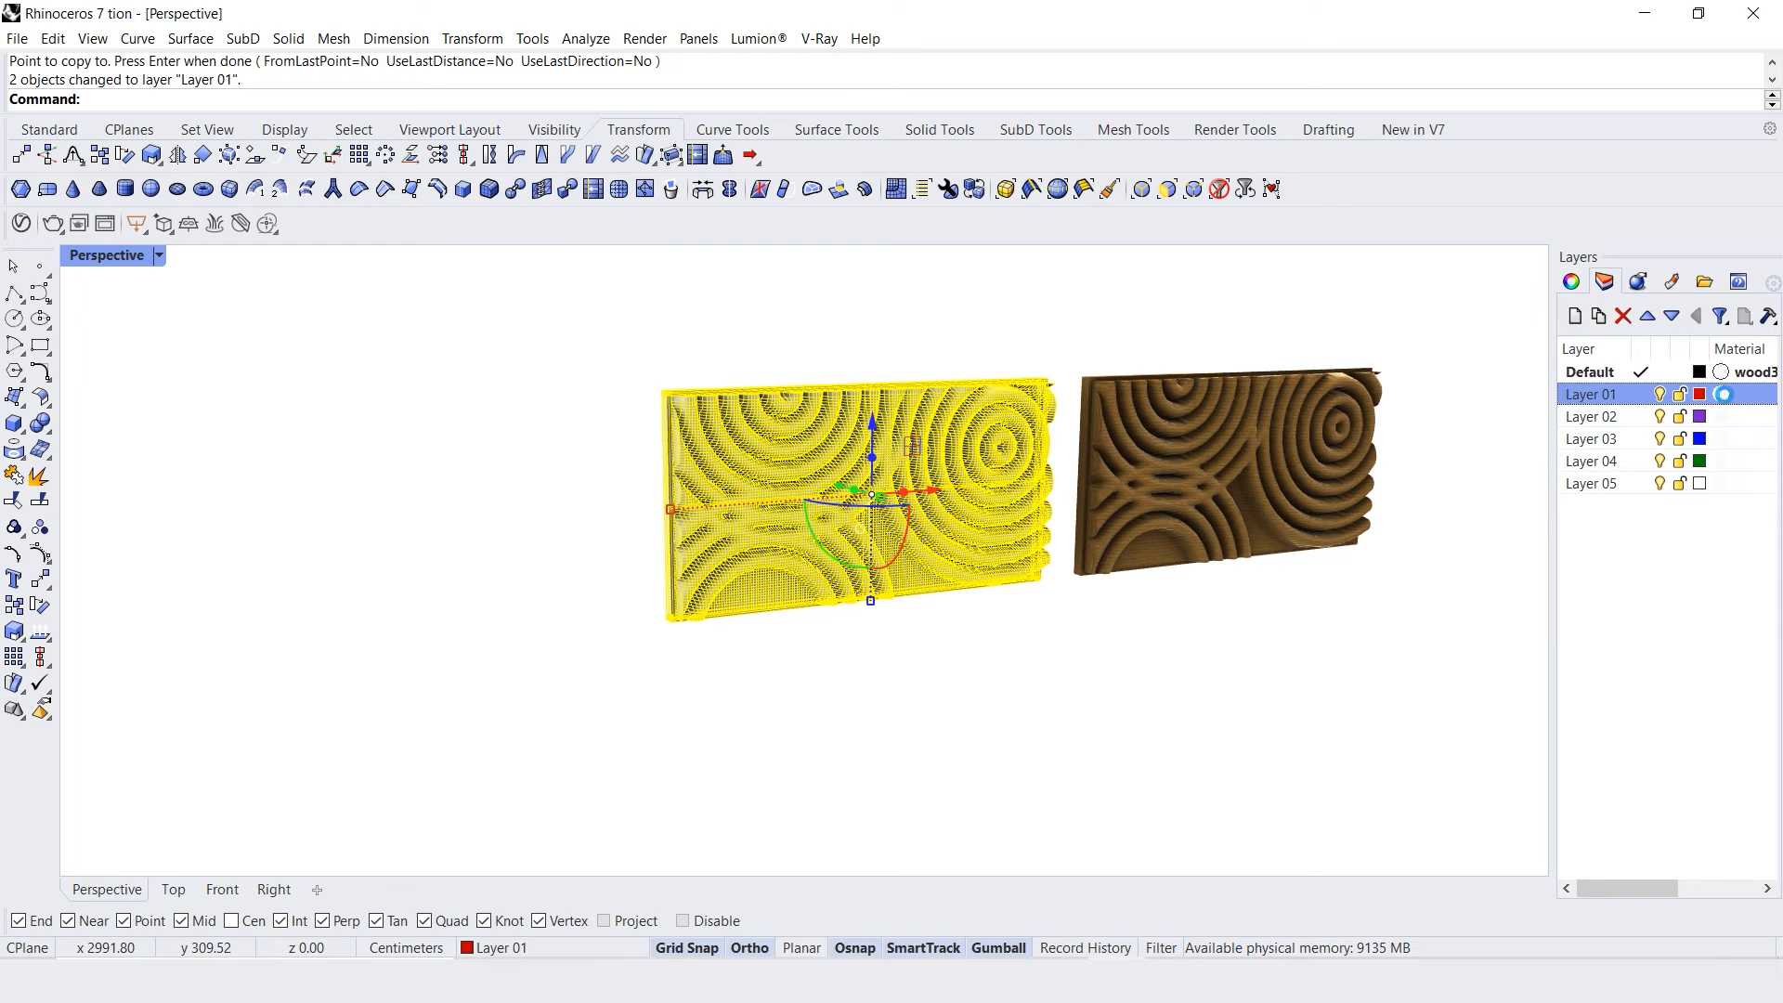
click(1724, 394)
click(1395, 369)
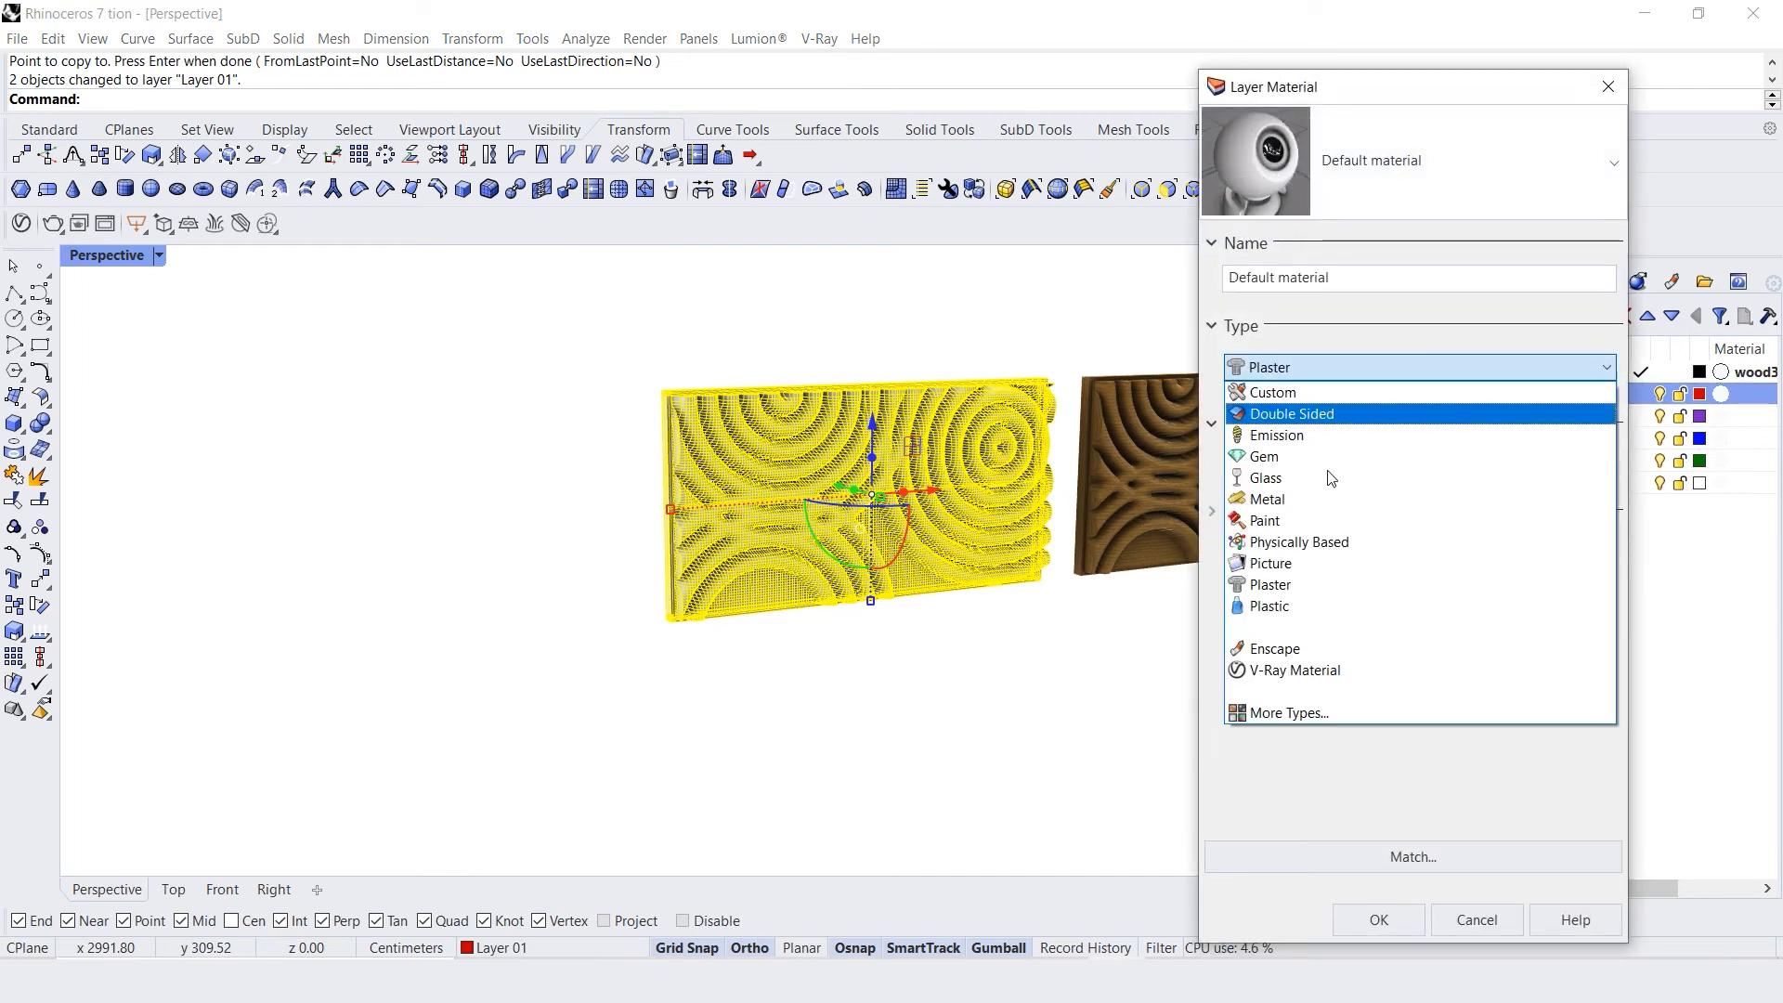
click(1274, 710)
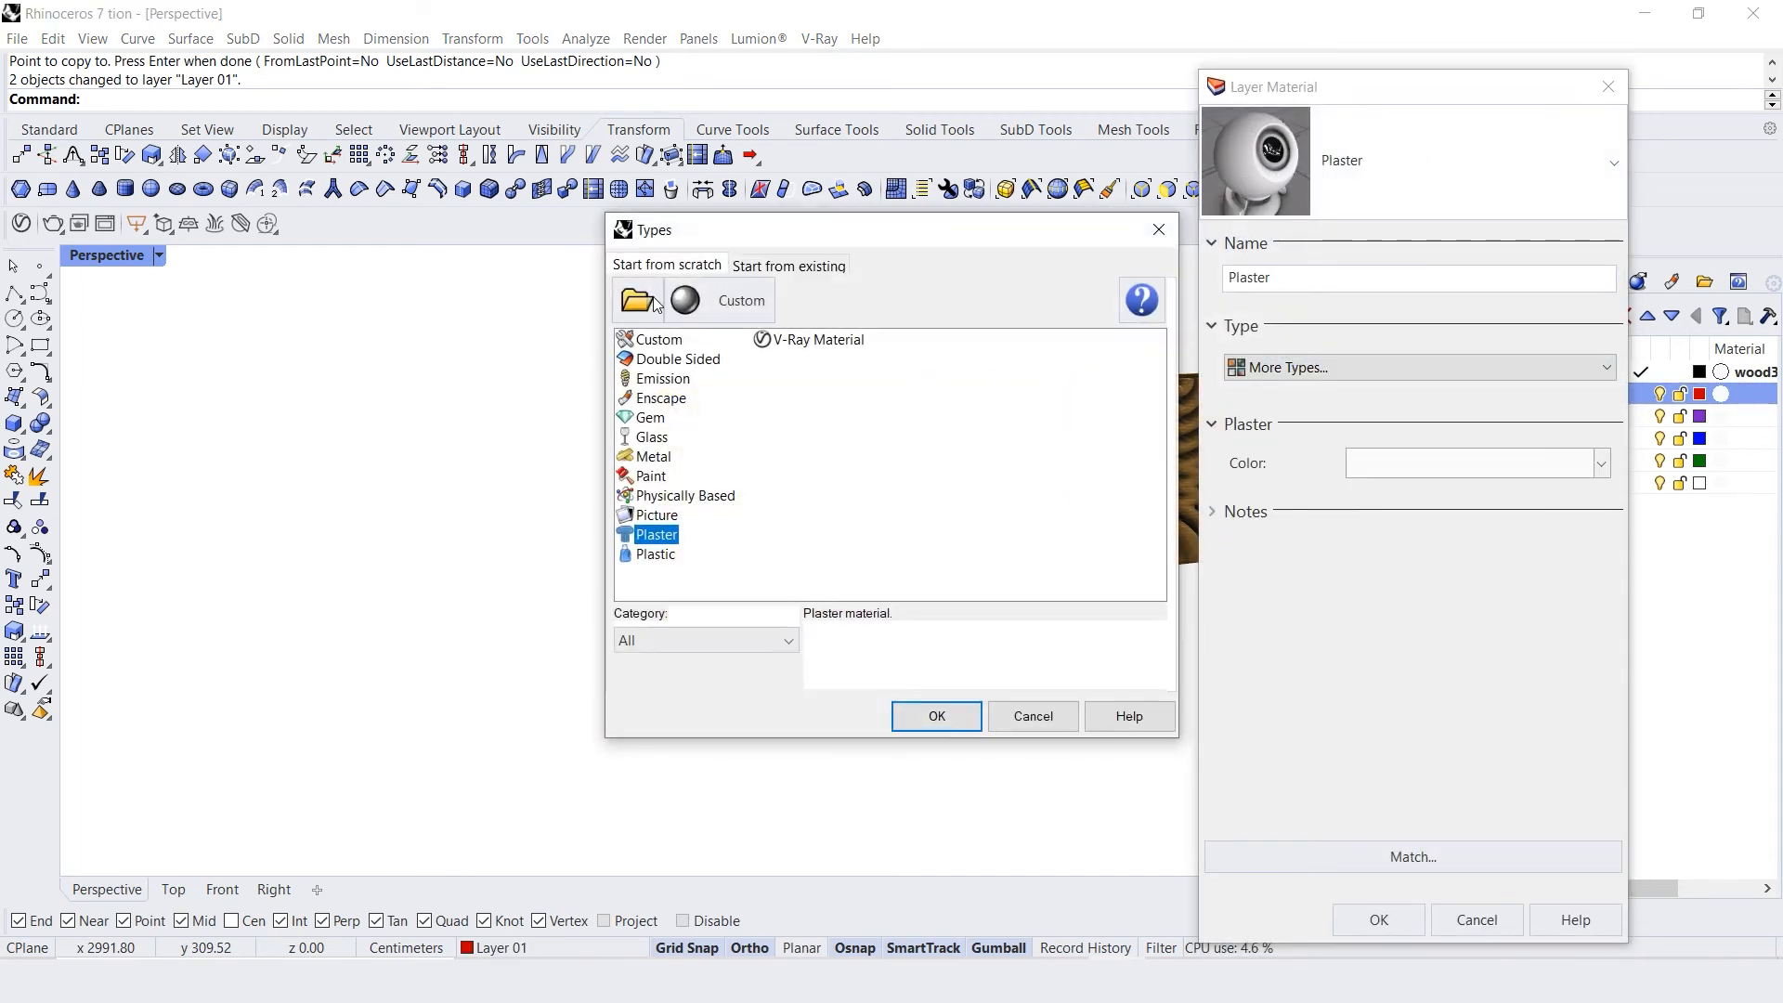
click(638, 301)
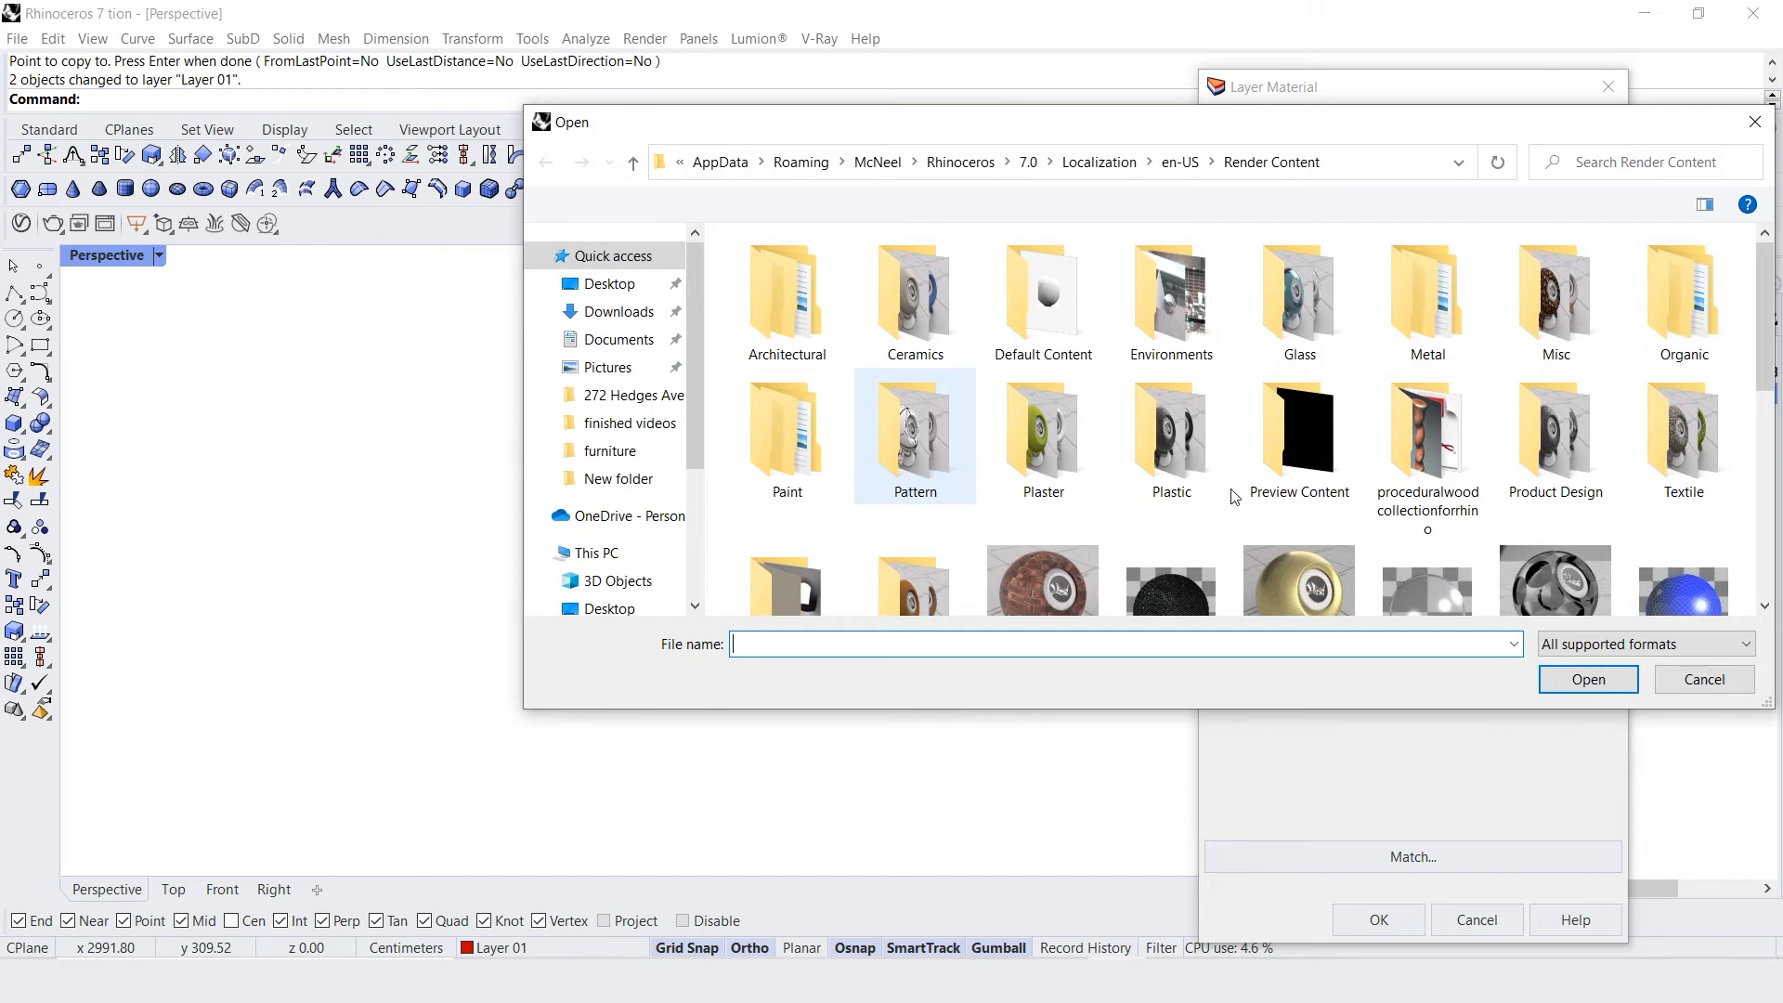
click(1287, 550)
click(1581, 693)
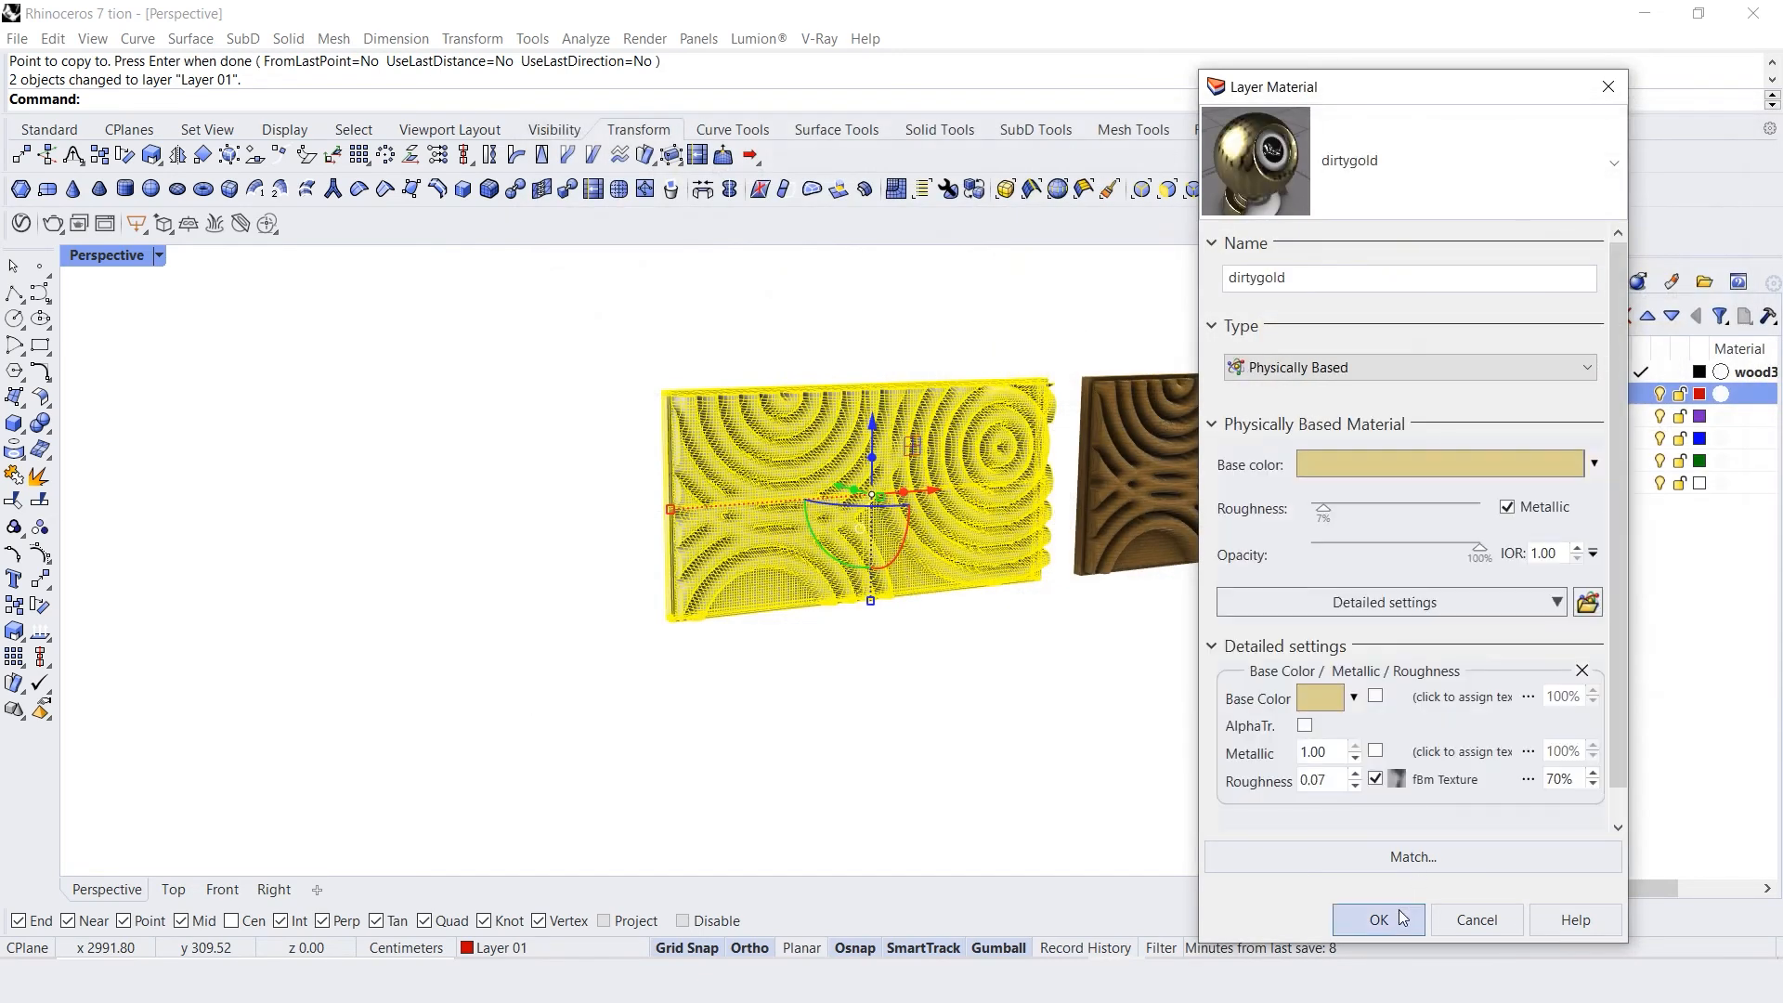
click(1379, 918)
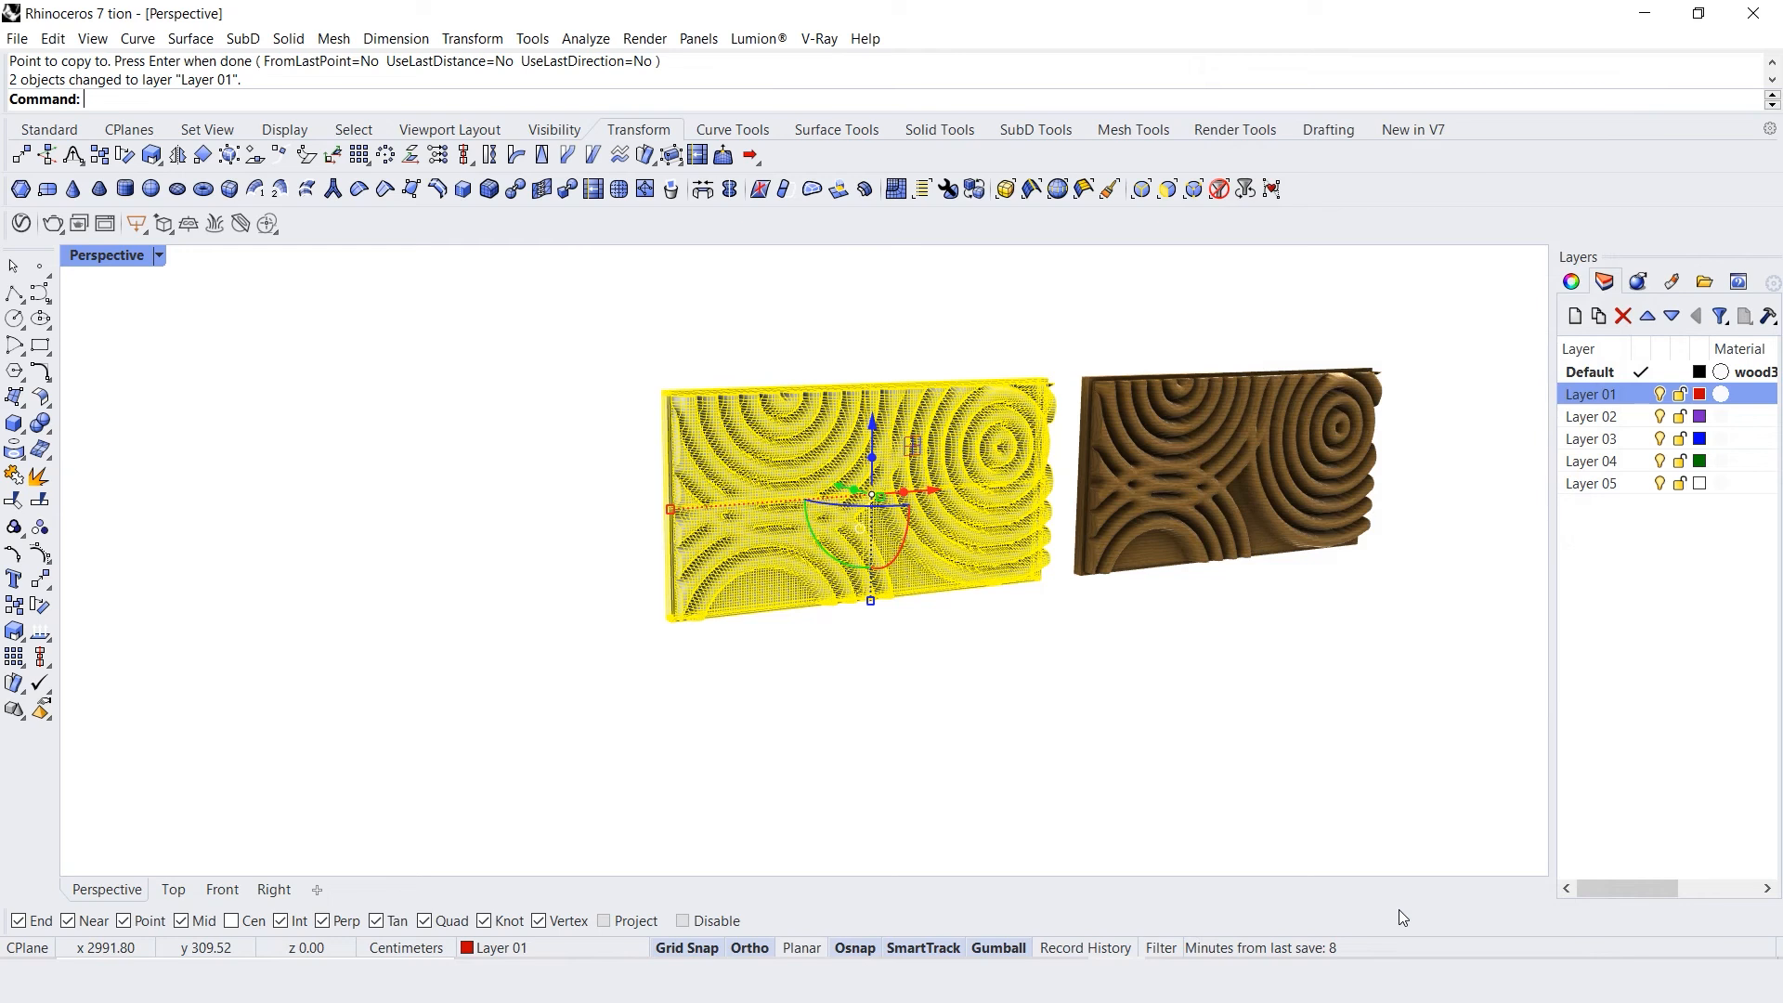
click(1135, 634)
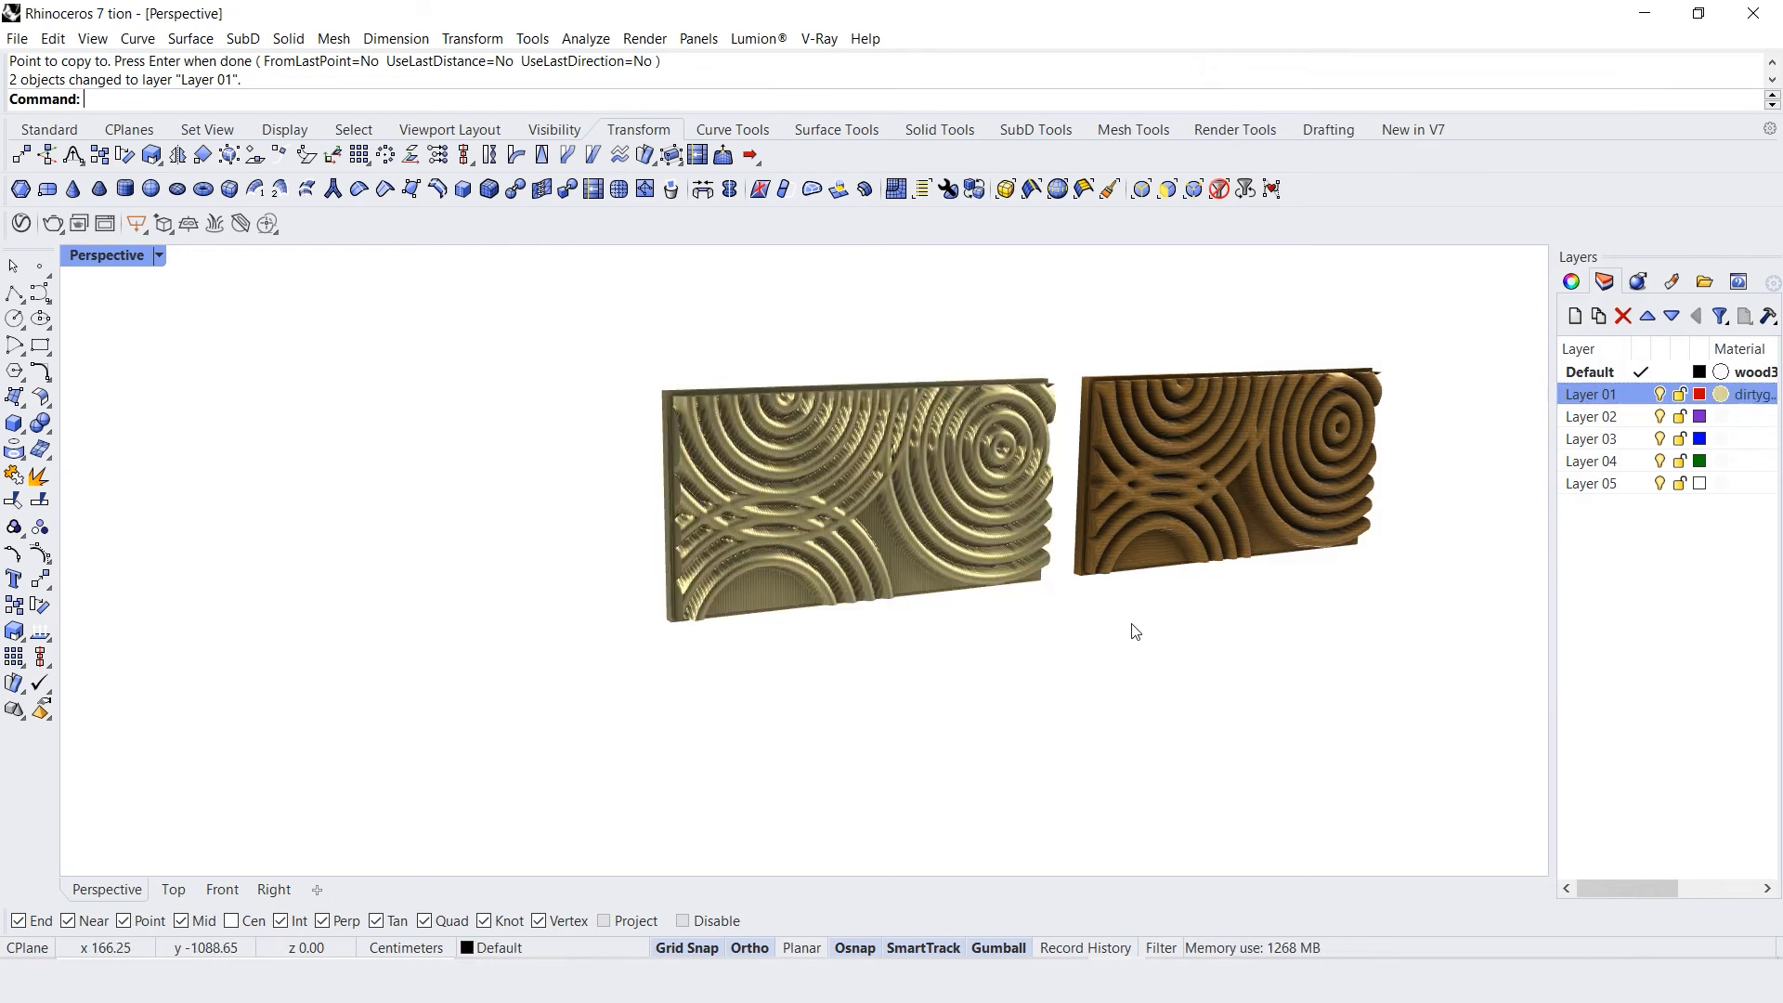
Examine the gold and wood panels up close and from several angles, and start a Turntable rotation of the Perspective view
scroll(990, 450, up, 4)
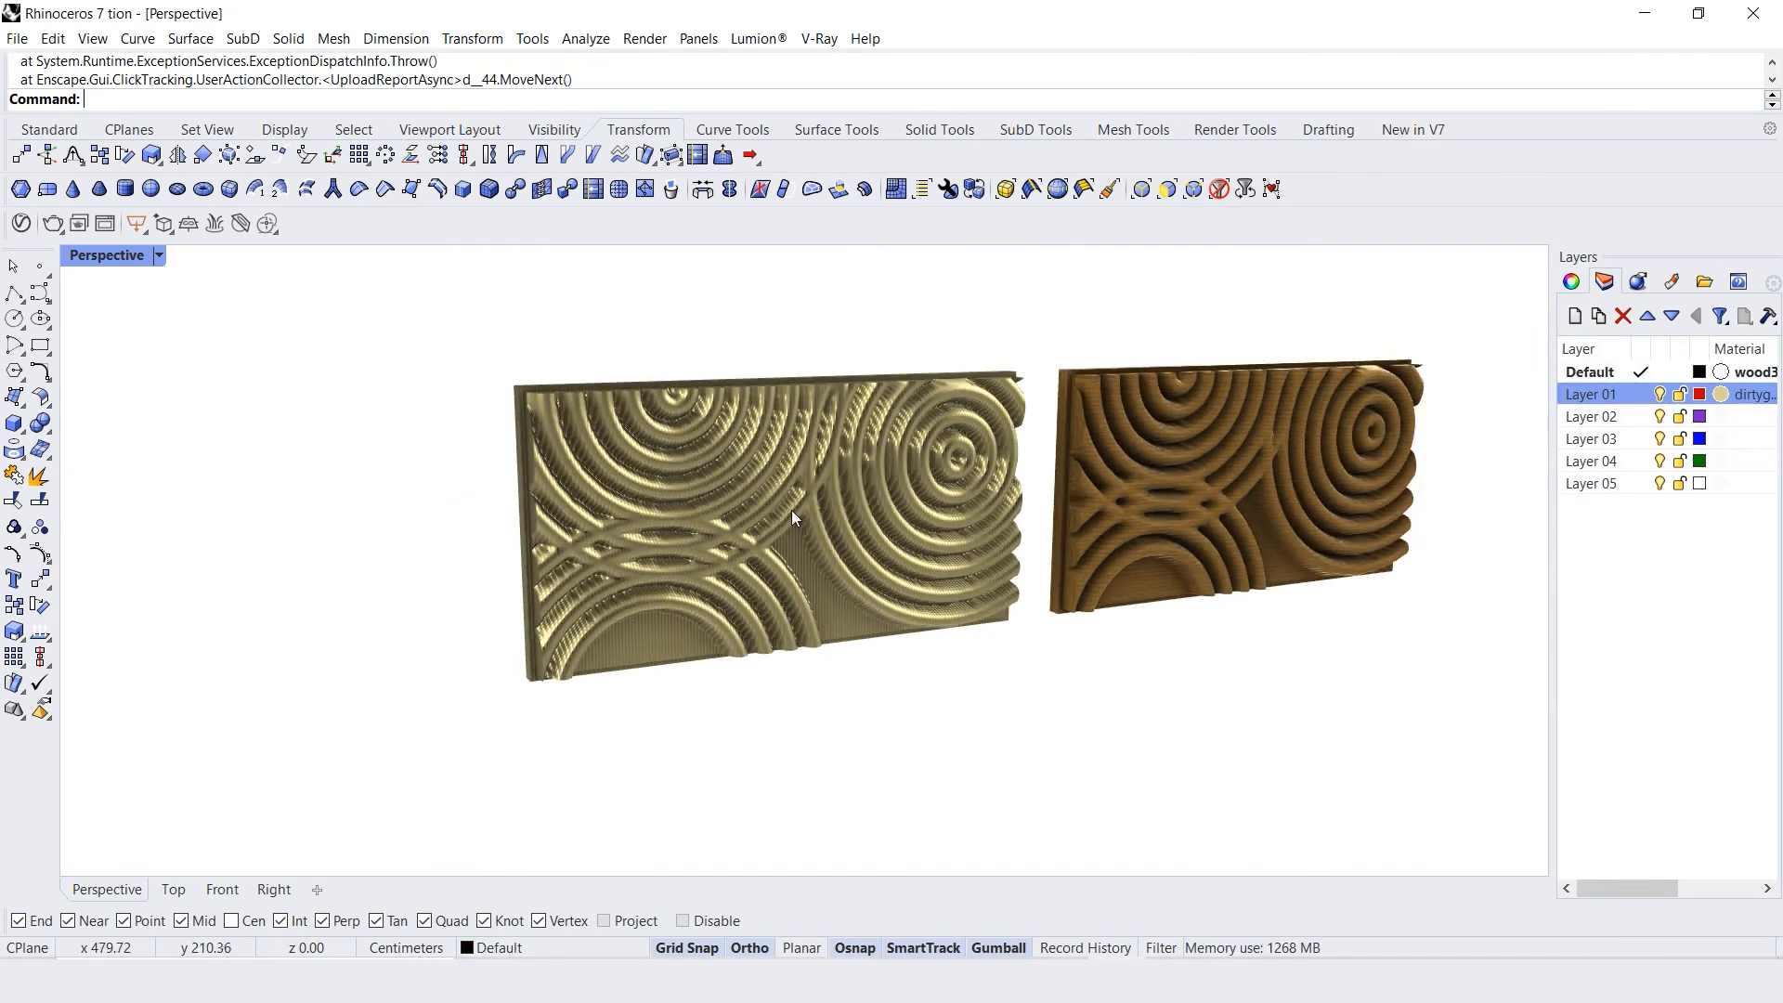
scroll(792, 510, up, 5)
scroll(839, 472, up, 5)
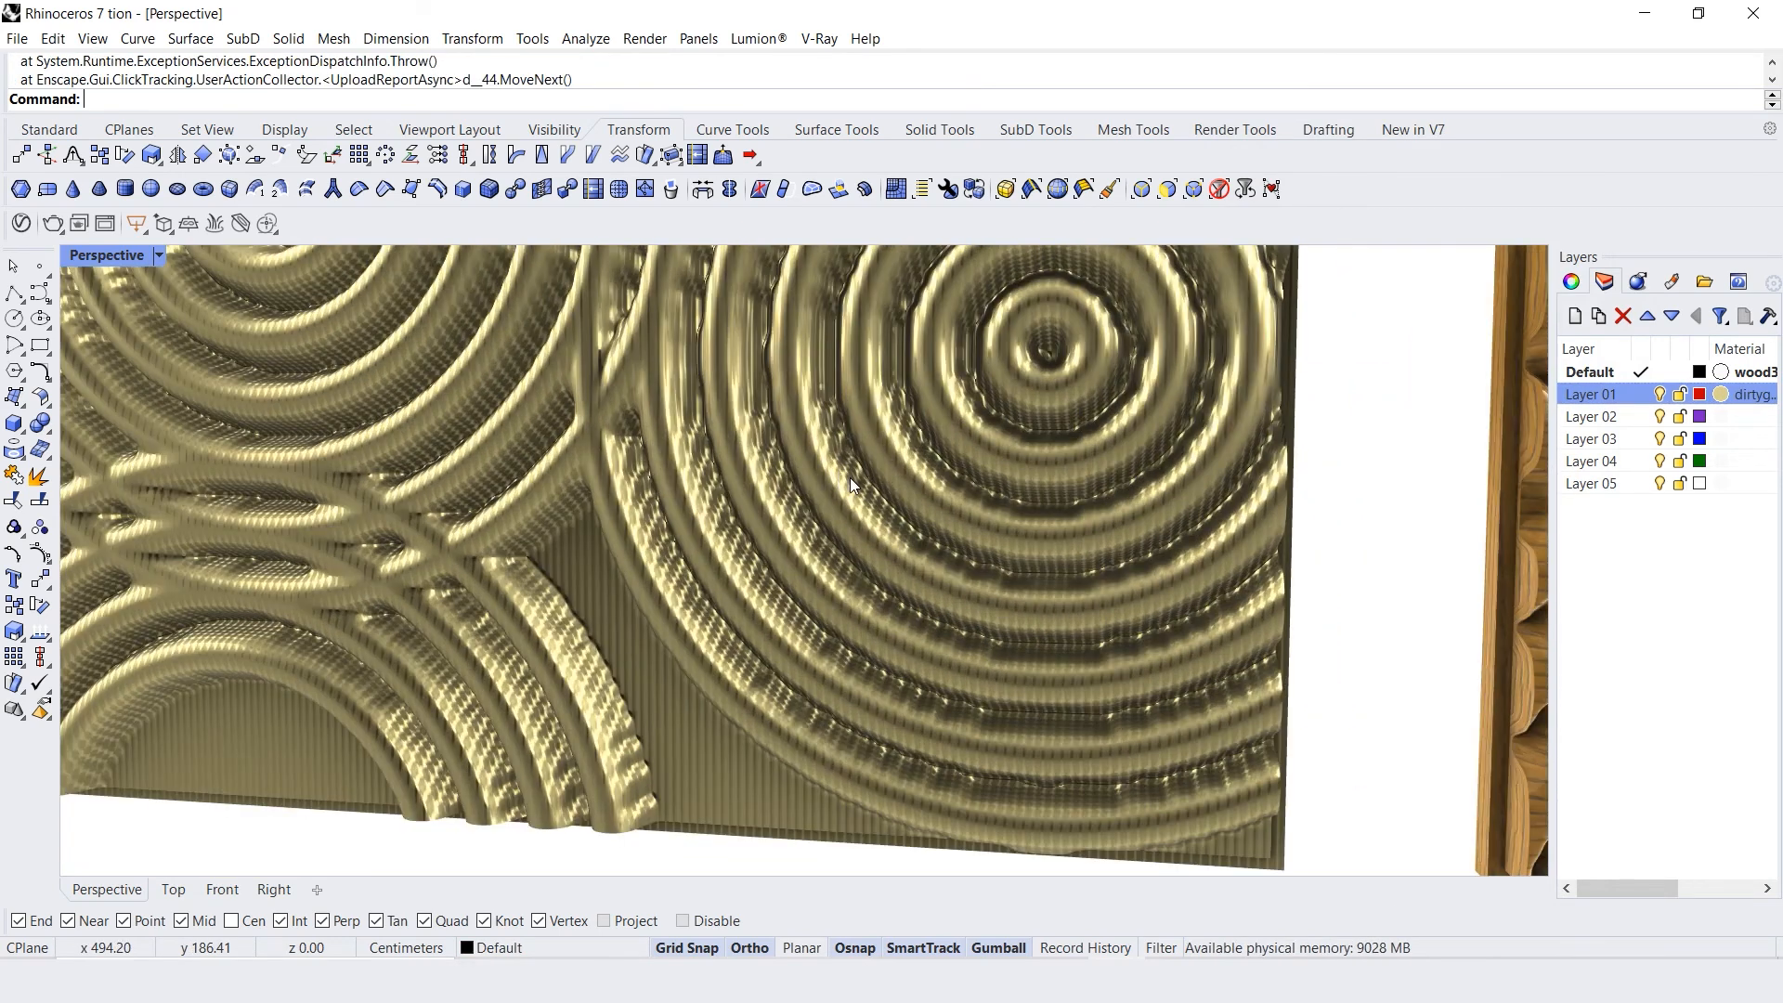
scroll(817, 493, down, 10)
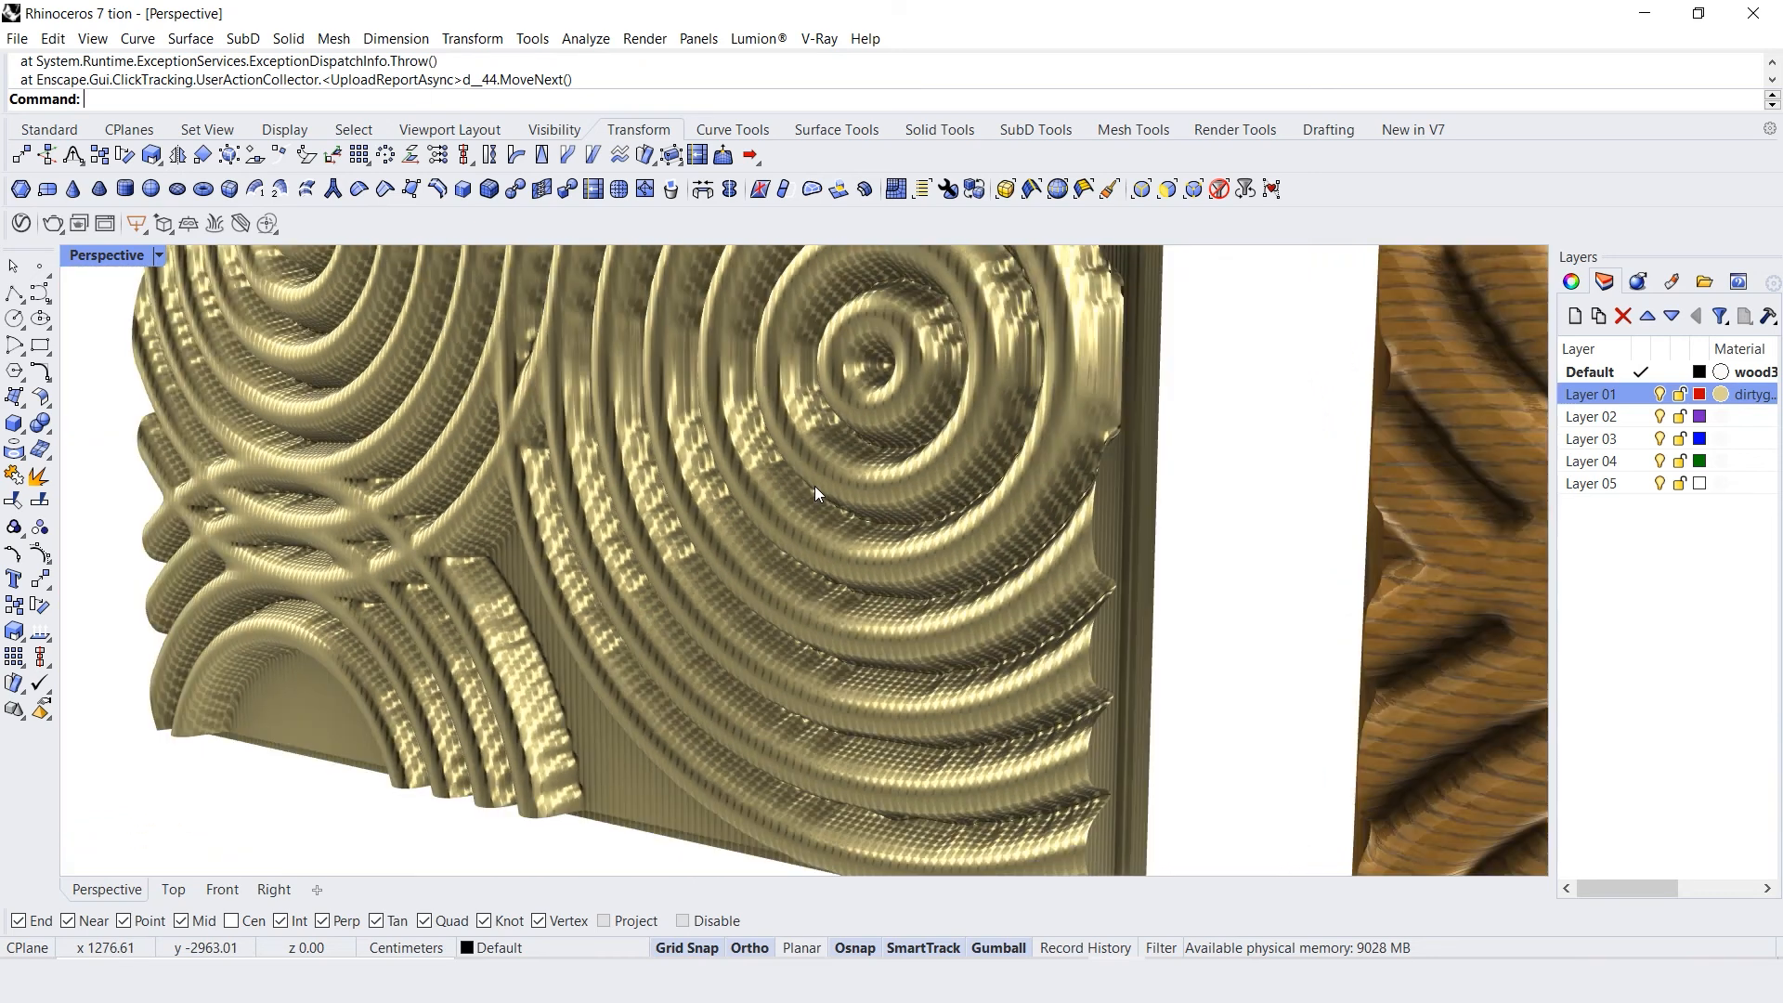
scroll(819, 497, down, 6)
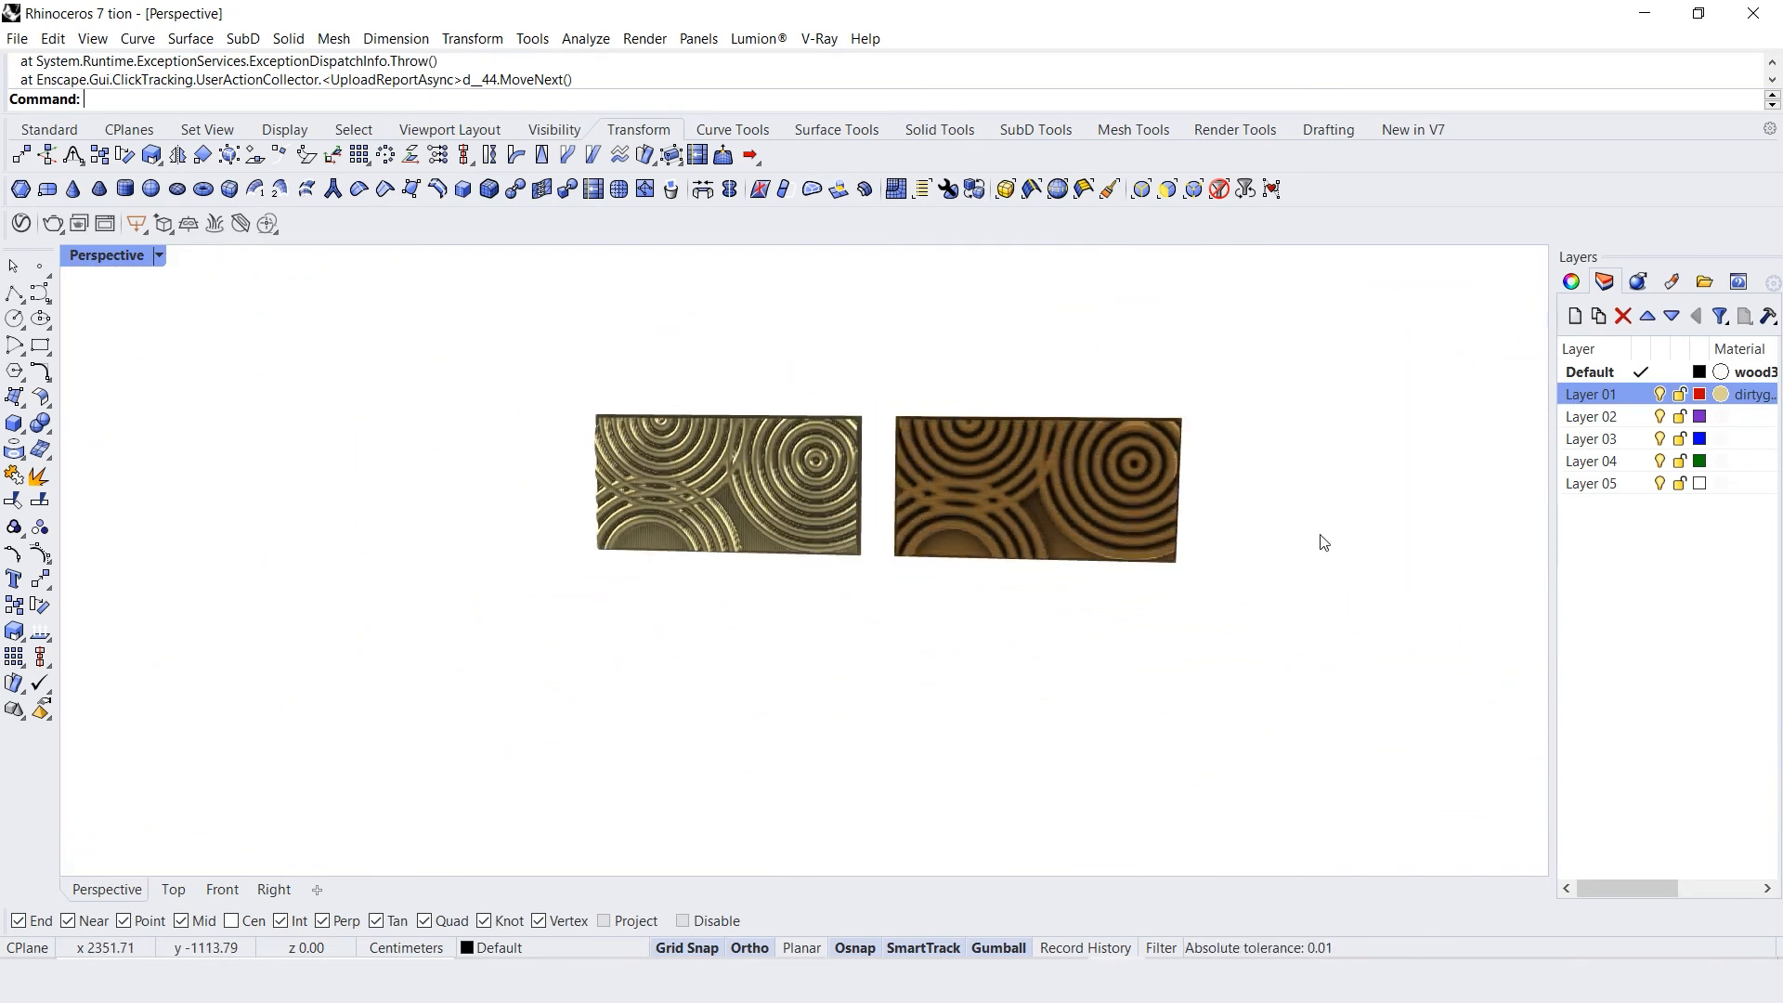
scroll(1322, 542, up, 4)
right_drag(1035, 462, 1147, 470)
scroll(1146, 470, down, 5)
scroll(822, 461, up, 4)
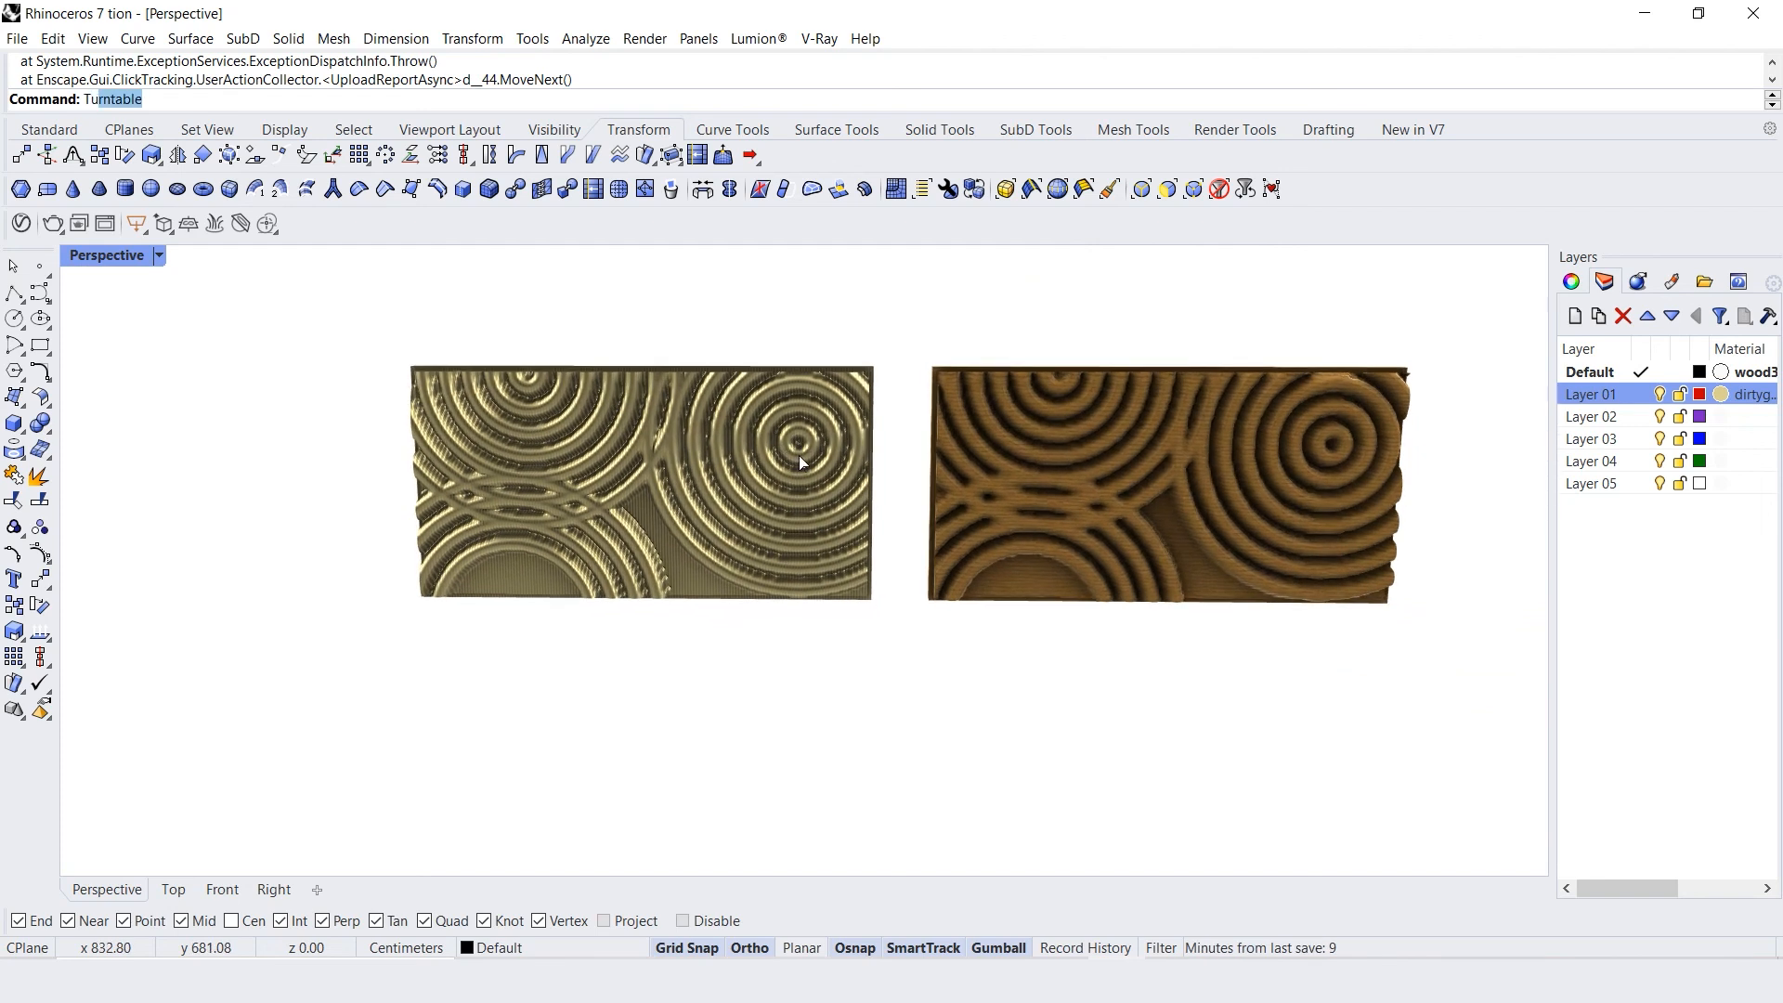
key(Return)
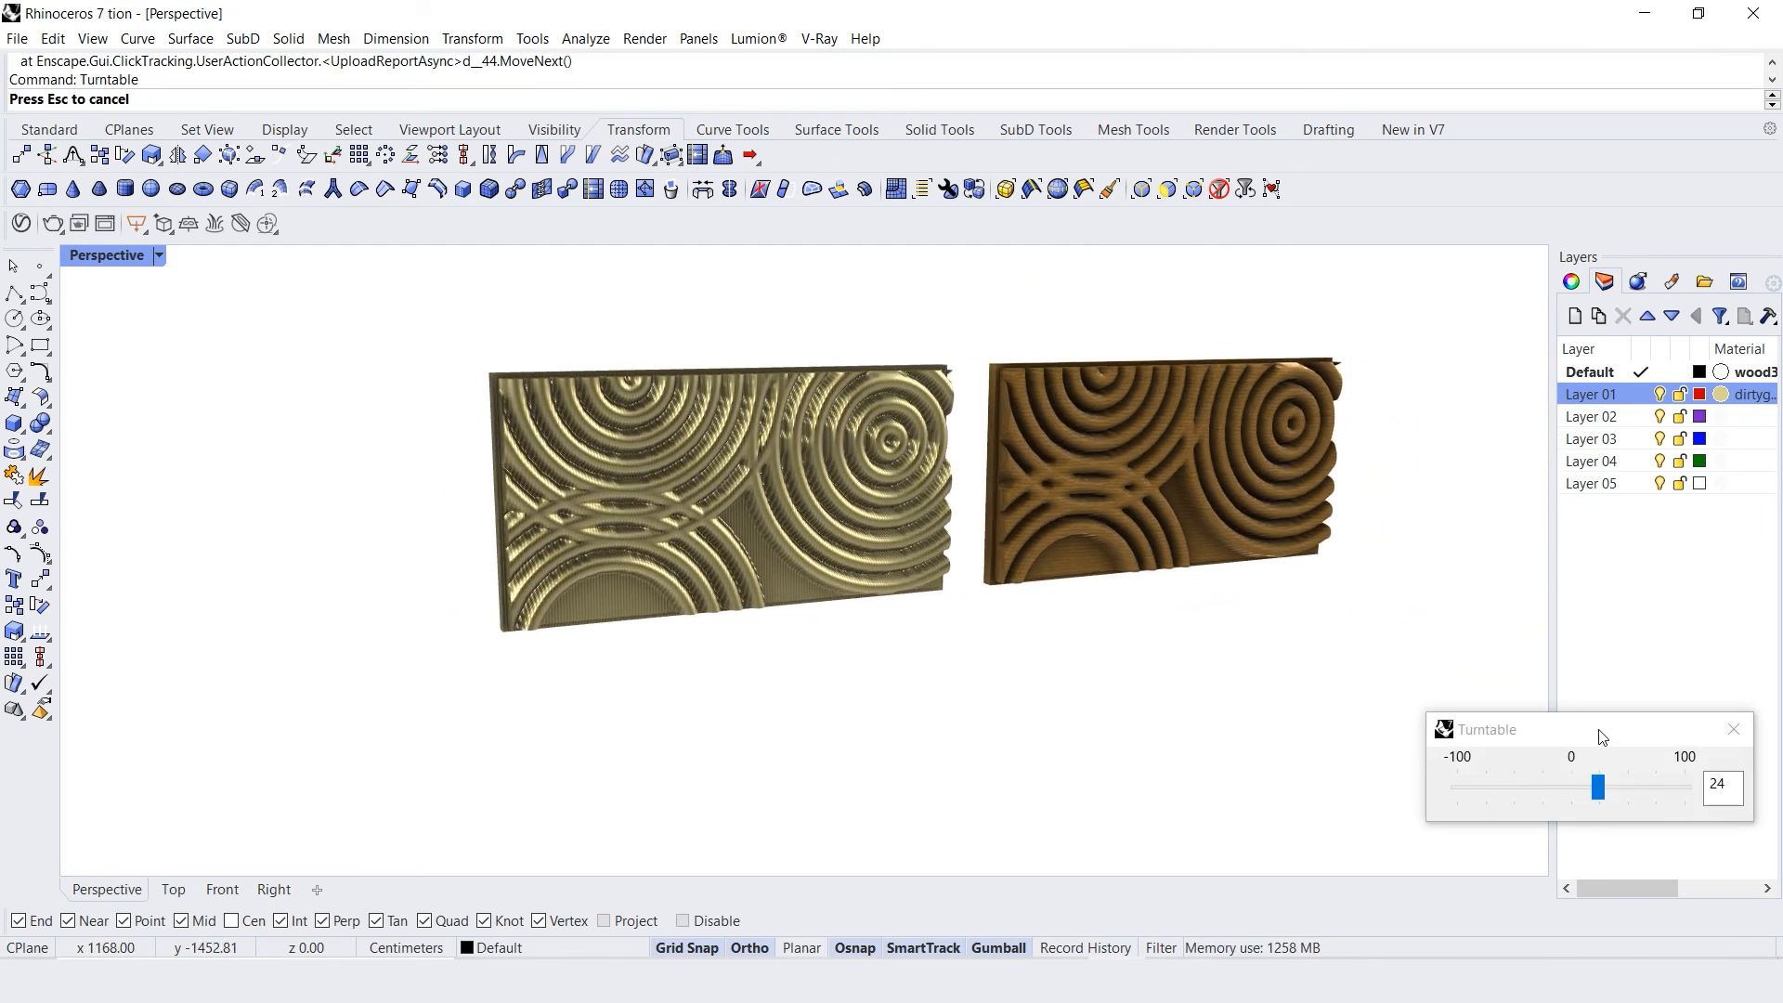